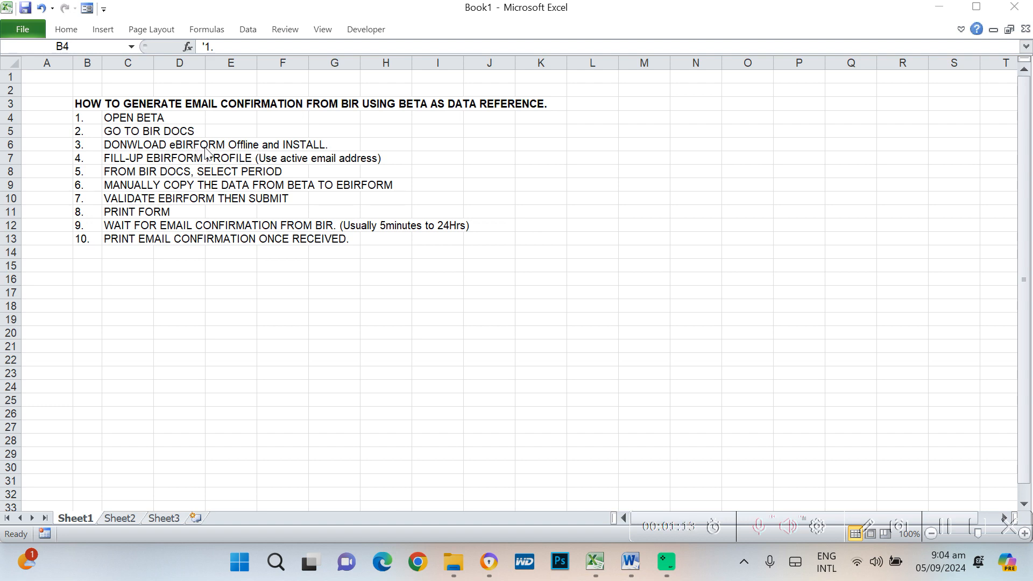
Switch from Excel to the Avast web browser from the taskbar
left_click(489, 563)
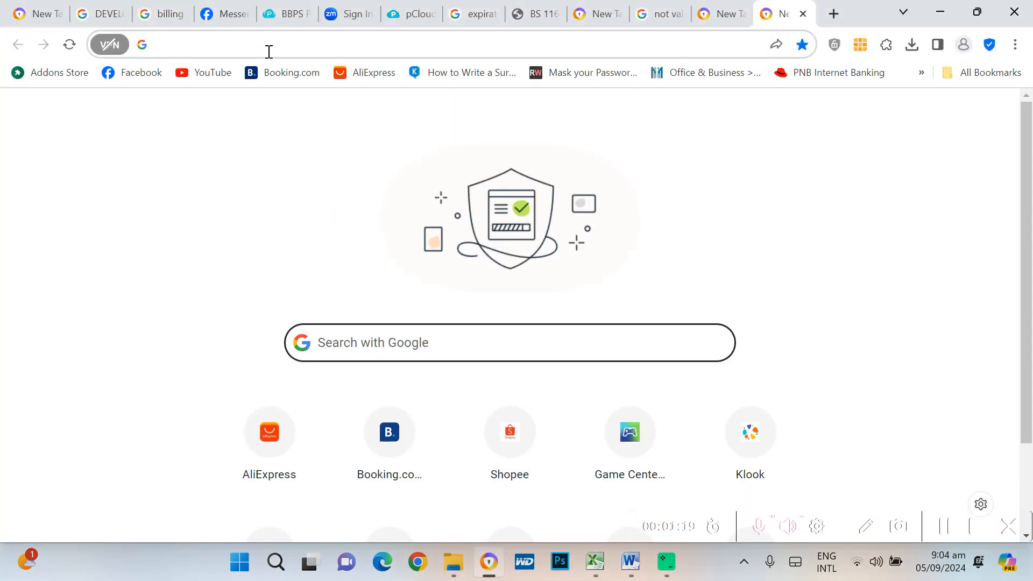
Search Google for 'EBIRFORM OFFLINE INSTALLER' and open the 'eBIRForms - Bureau of Internal Revenue' result
left_click(356, 350)
type("EBIRFORM ")
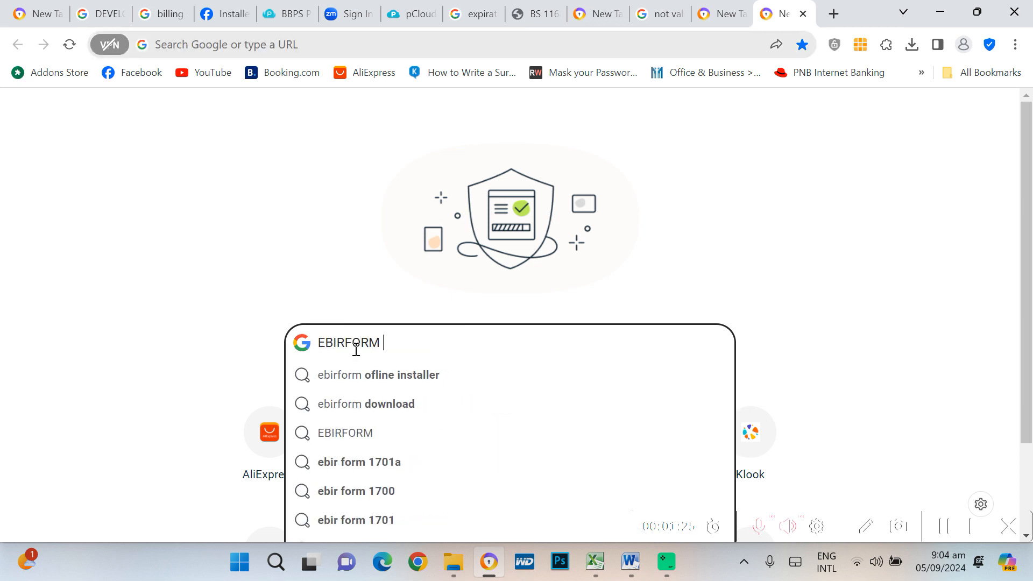
type("OFFLINE INSTA")
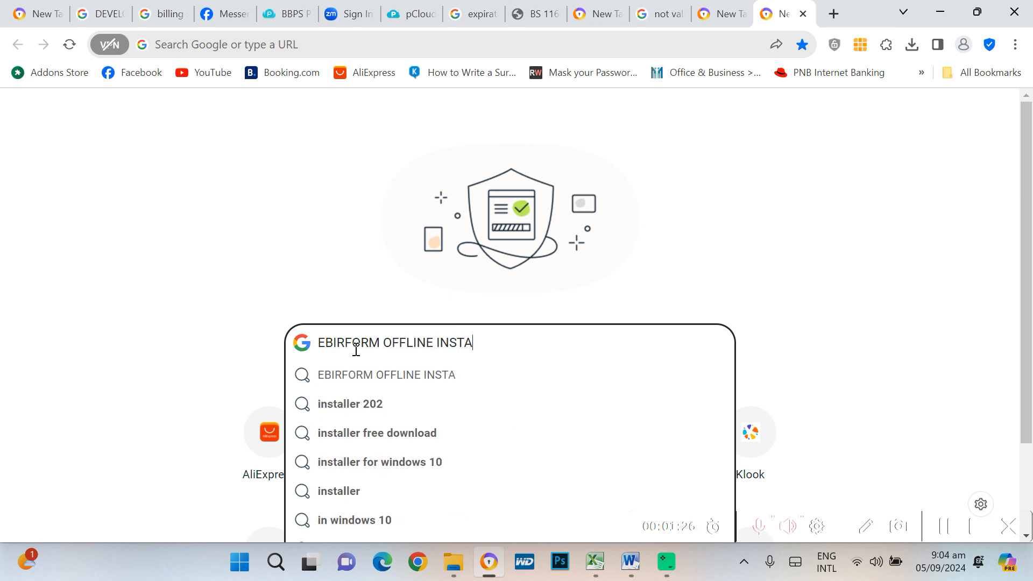
type("LLER")
key("Return")
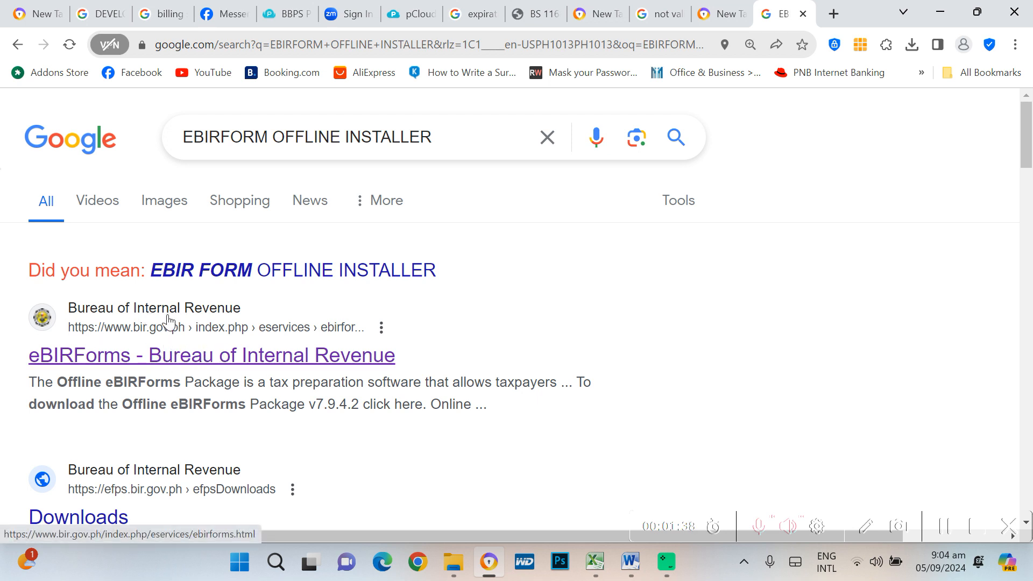
left_click(167, 360)
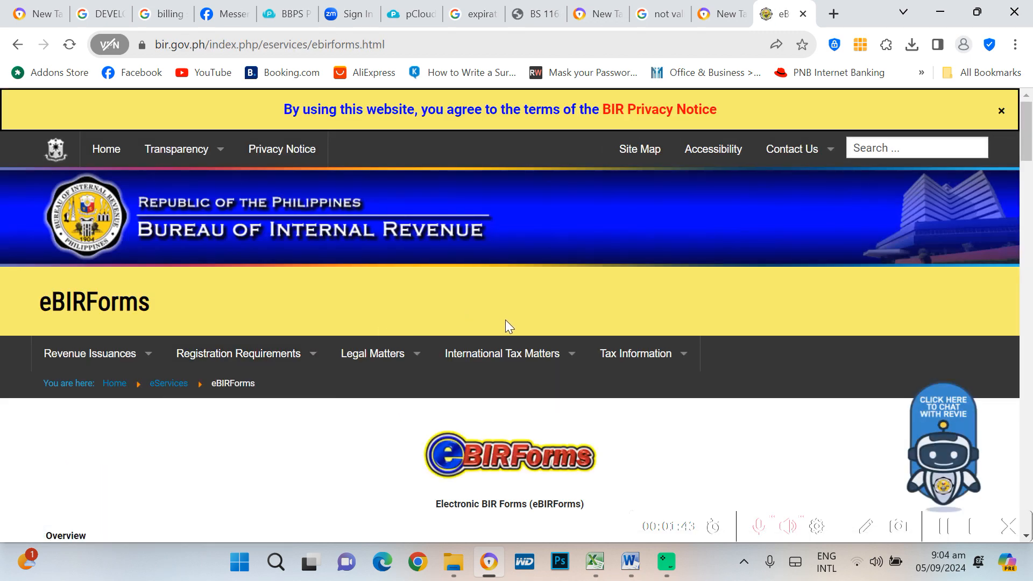
Download the 11.4 MB ebirforms_package-v7.9.4.2 zip from the BIR page, then bring up File Explorer
scroll(606, 246, "down", 3)
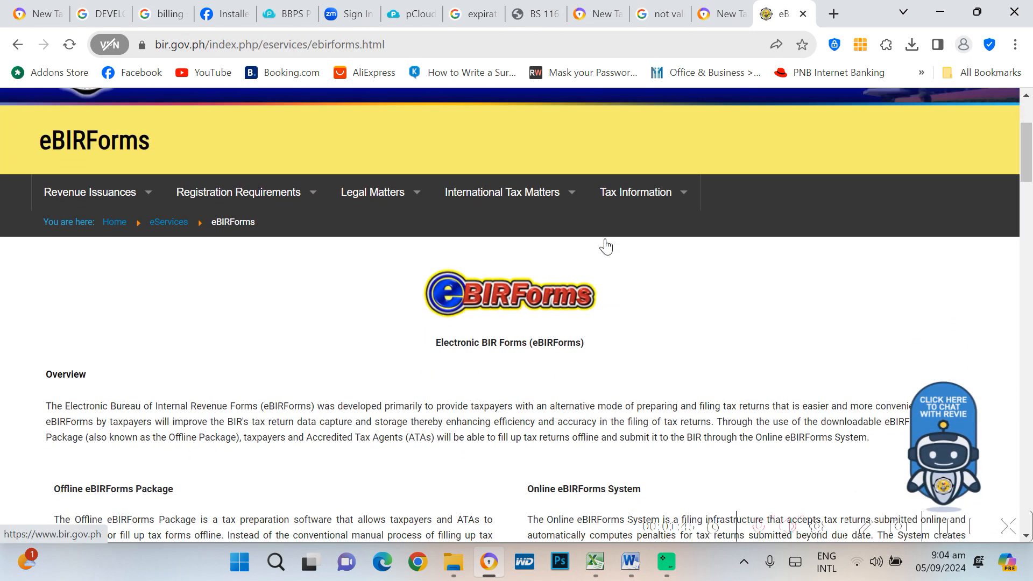
scroll(605, 246, "down", 6)
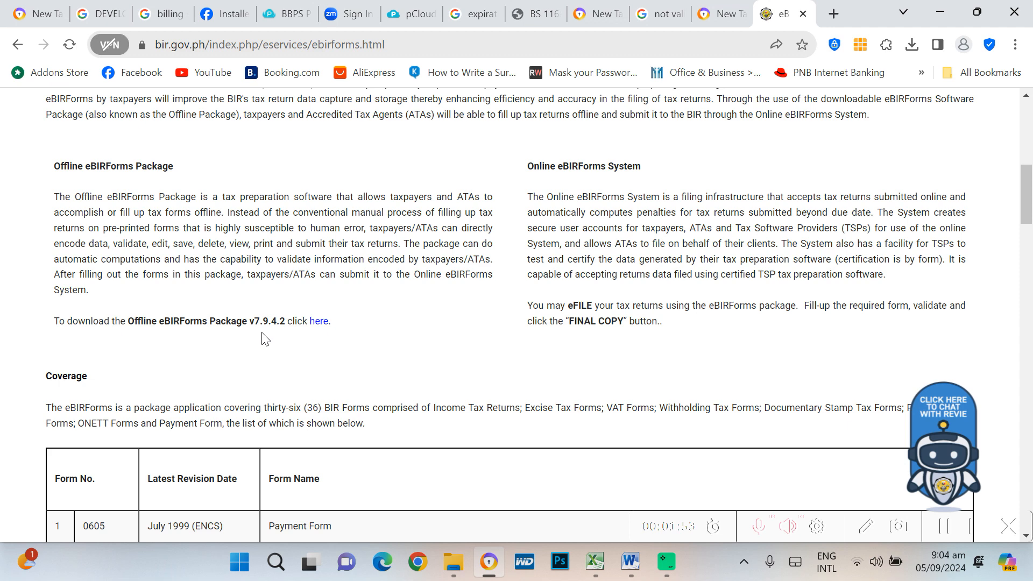
left_click(318, 326)
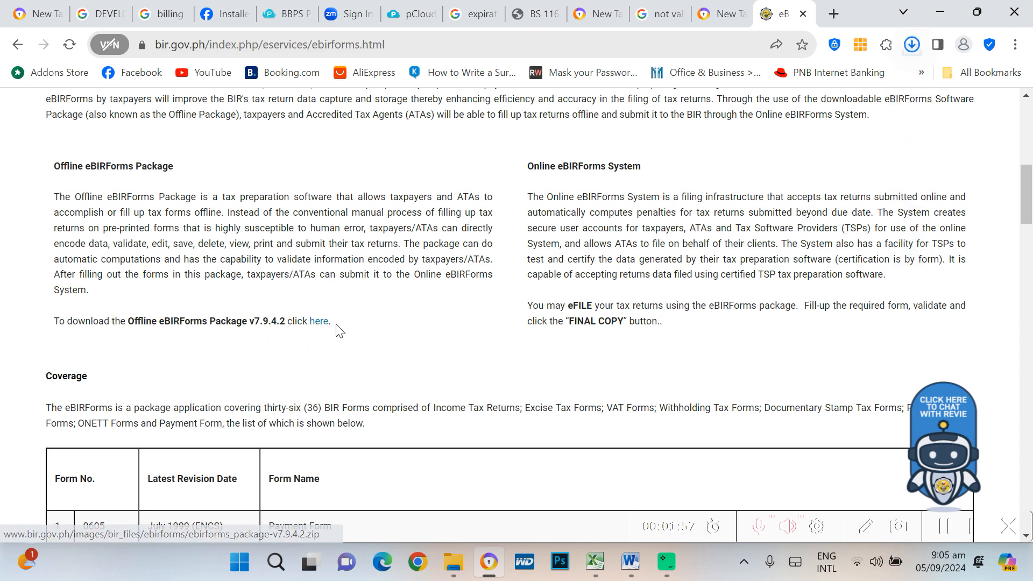
left_click(911, 48)
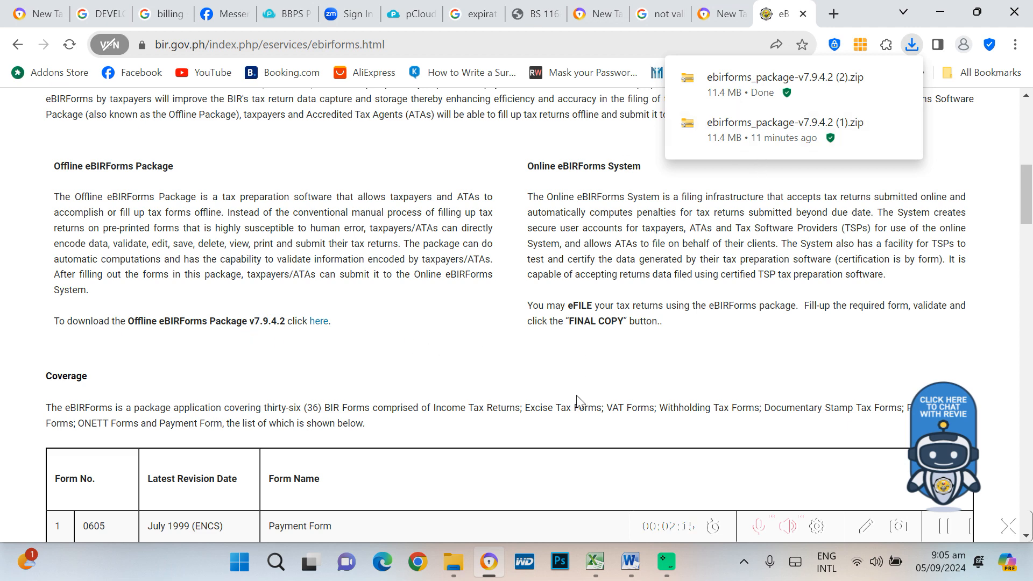
key("super+e")
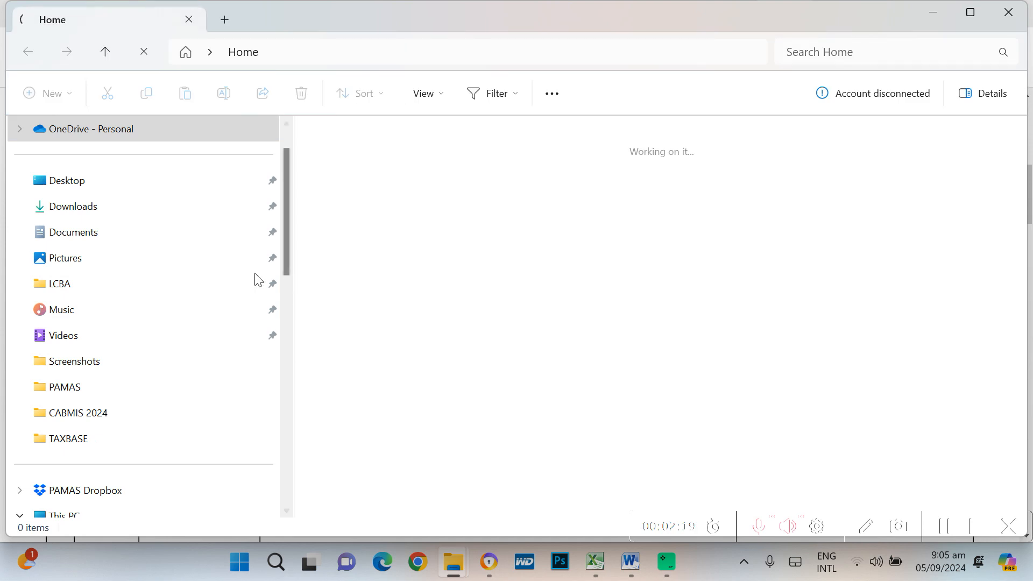
In Downloads, open the ebirforms_package-v7.9.4.2 (1) zip and run its setup.exe
left_click(94, 208)
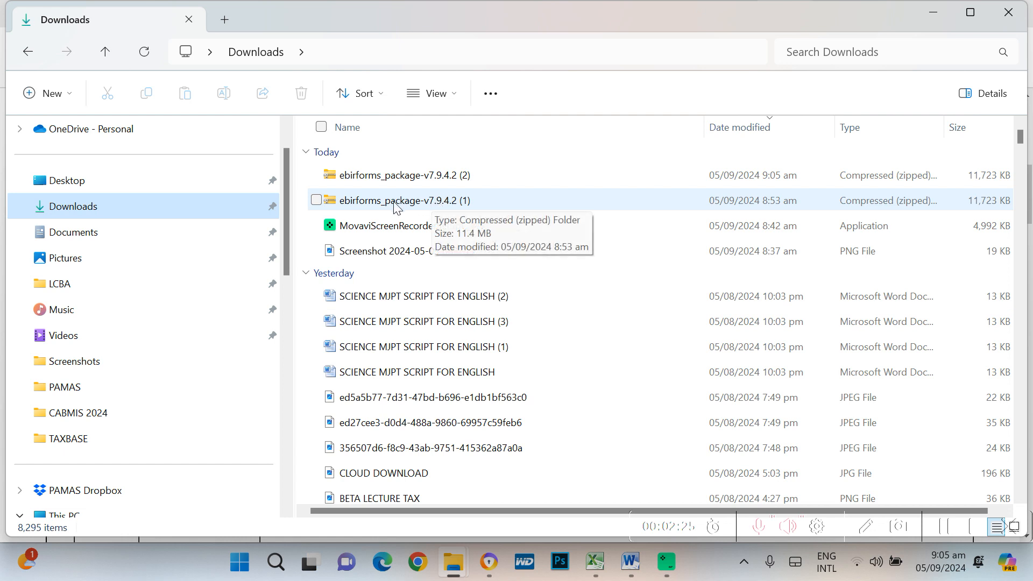
double_click(454, 204)
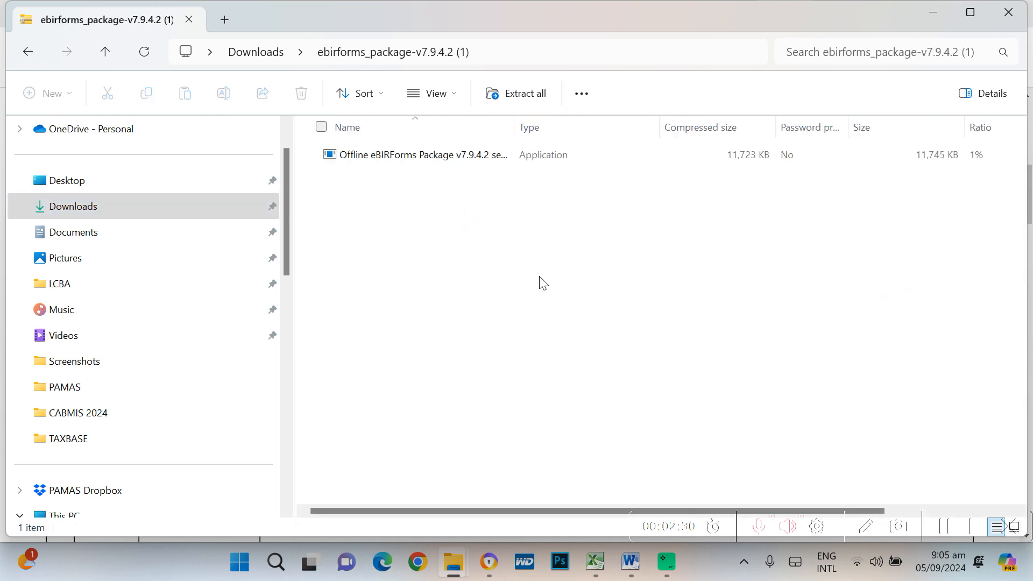
double_click(440, 161)
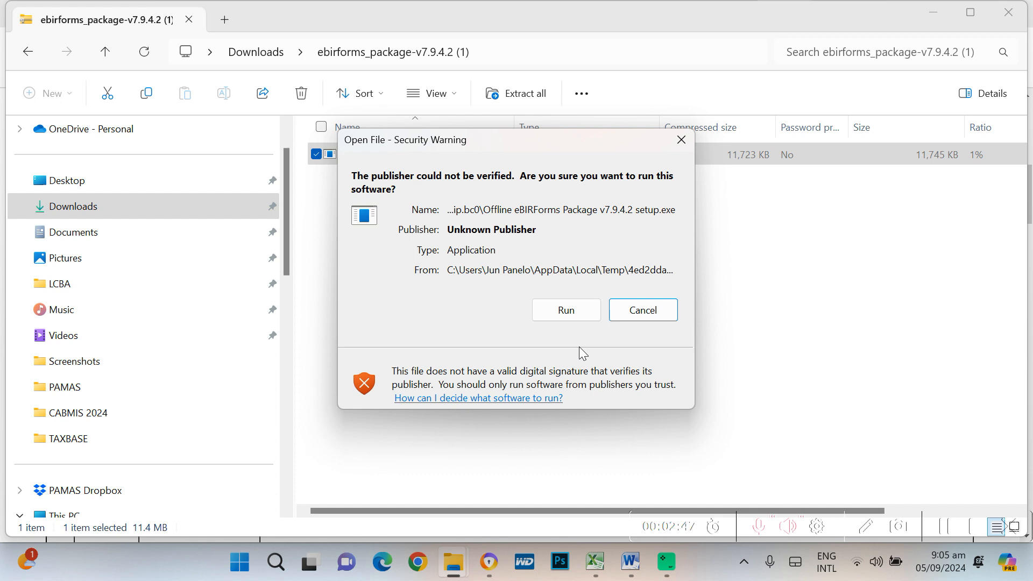
Run the setup and install eBIRForms v7.9.4.2 to C:\eBIRForms with default Start Menu folder
left_click(572, 319)
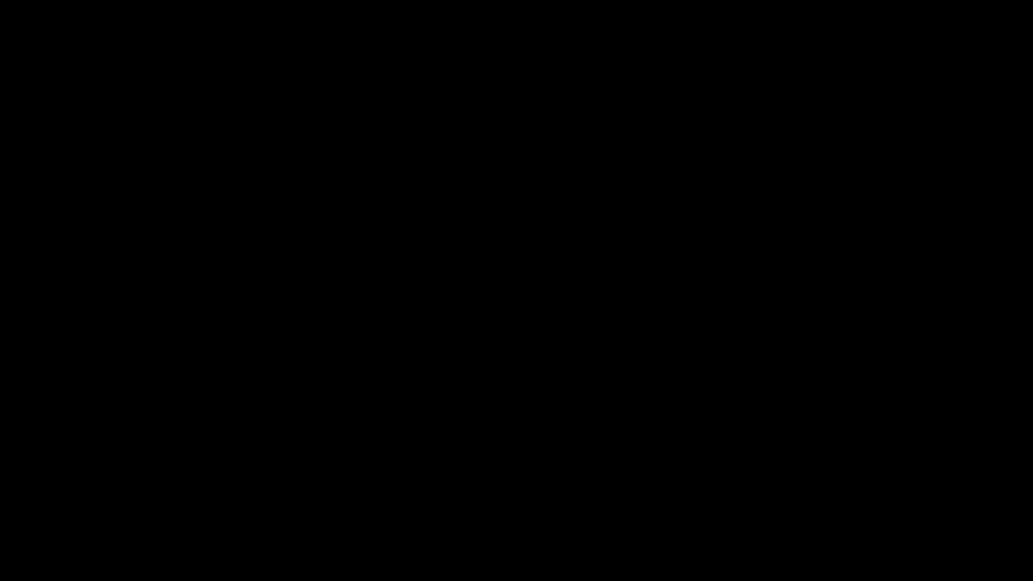
left_click(460, 422)
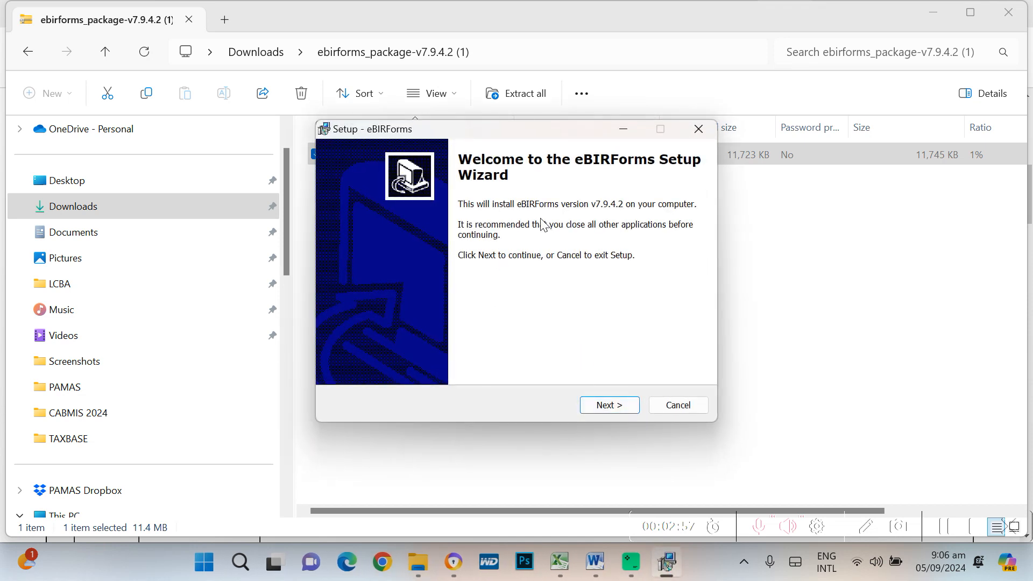
left_click(610, 412)
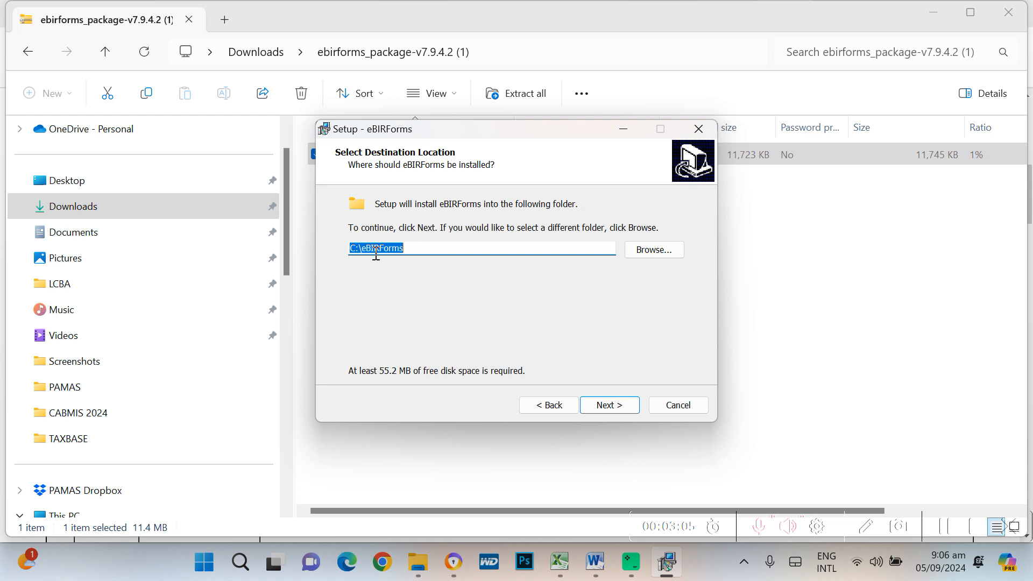
left_click(620, 410)
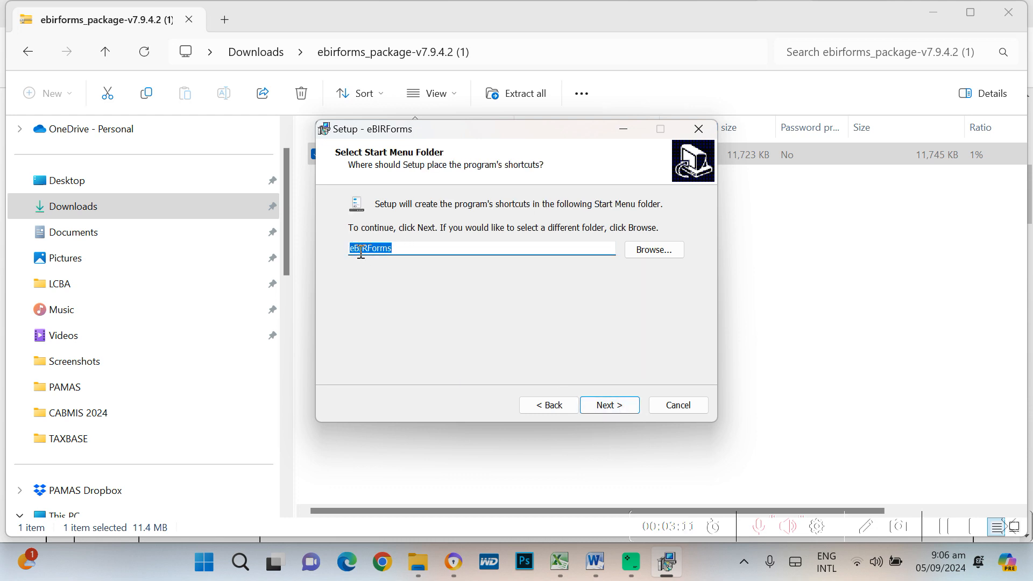
left_click(621, 405)
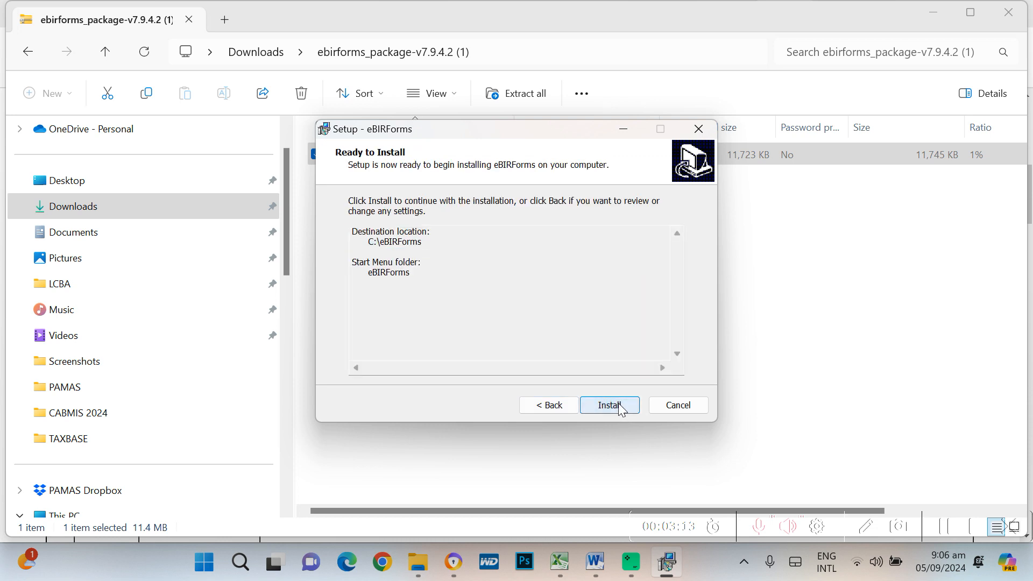
left_click(617, 414)
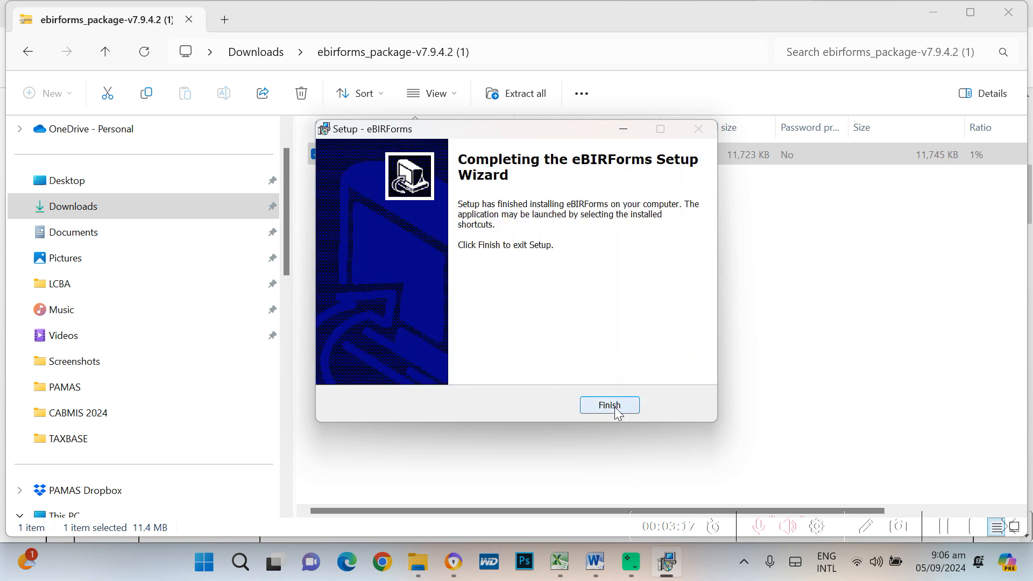
left_click(605, 409)
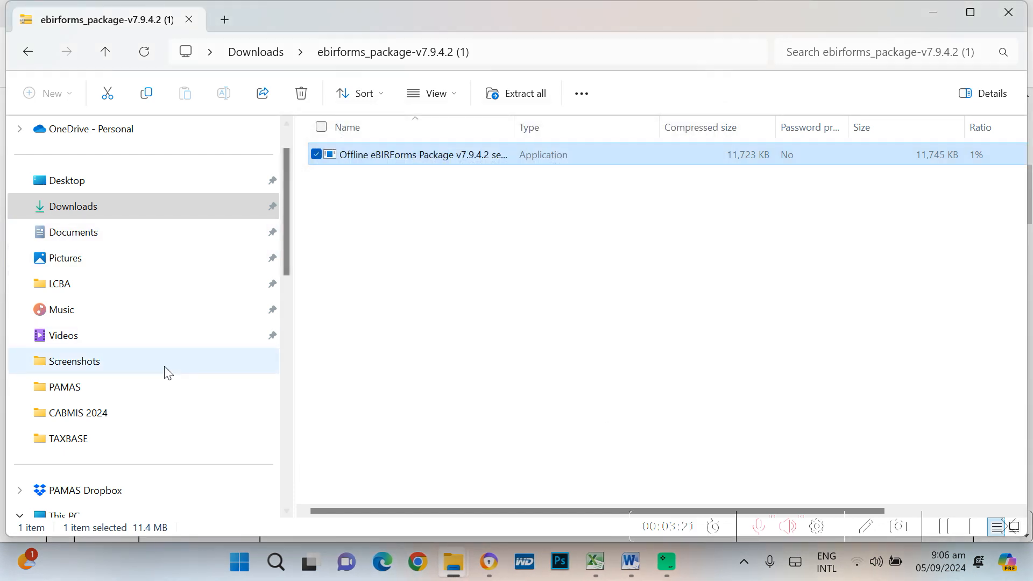
Launch BIRForms from the C:\eBIRForms folder on OS (C:)
scroll(190, 356, "down", 1)
scroll(190, 357, "down", 3)
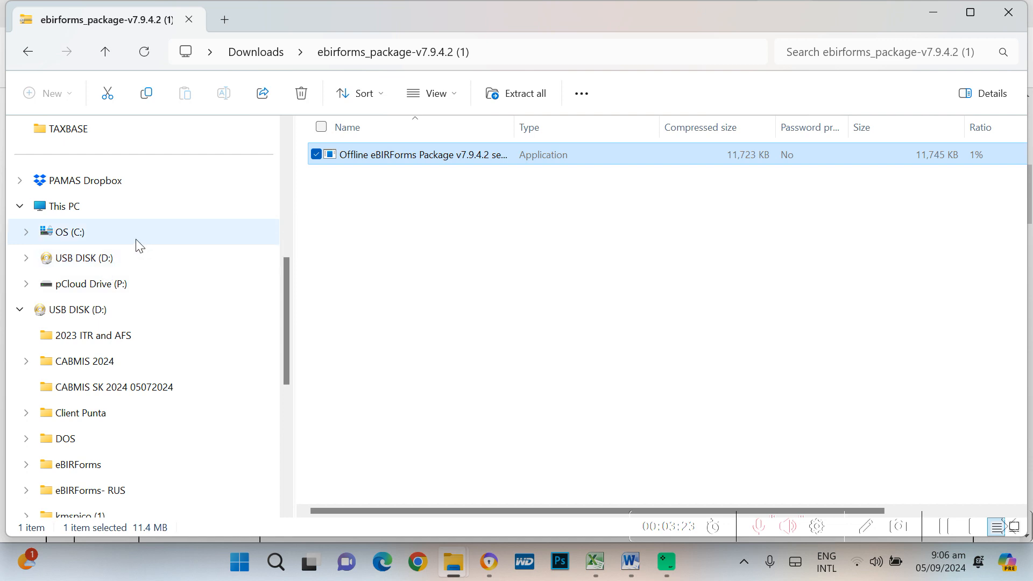
left_click(116, 231)
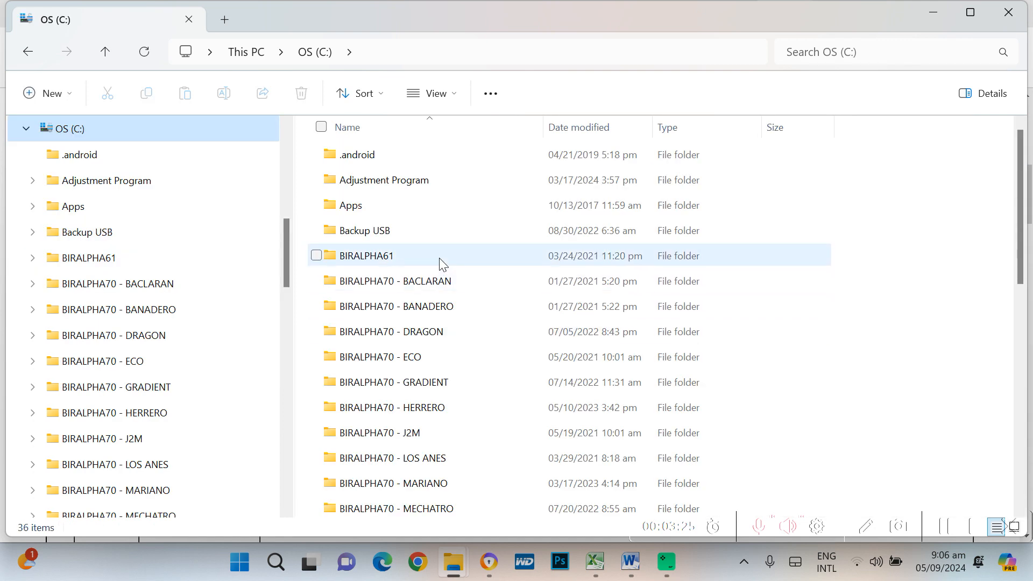
scroll(438, 267, "down", 6)
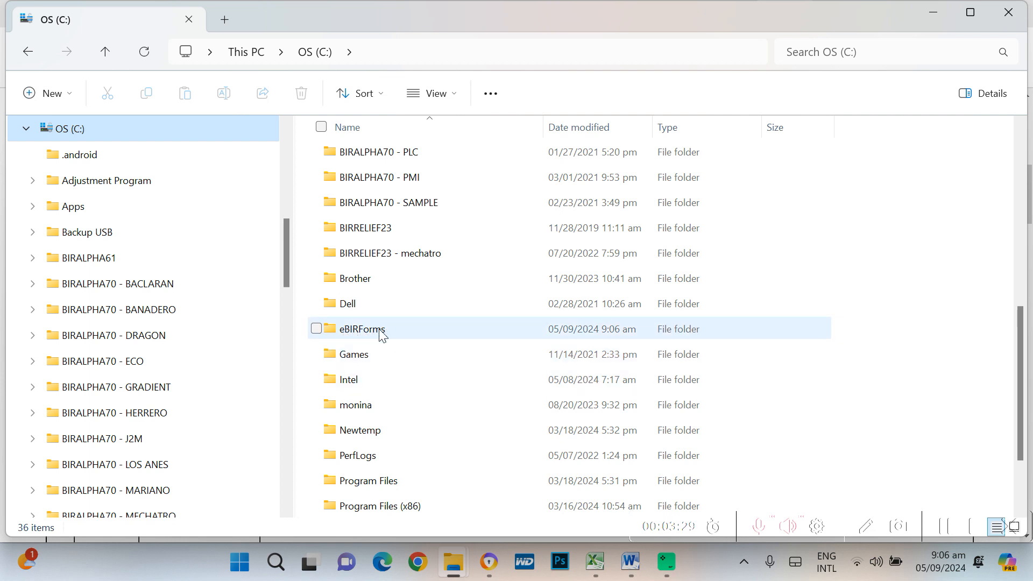
mouse_move(375, 340)
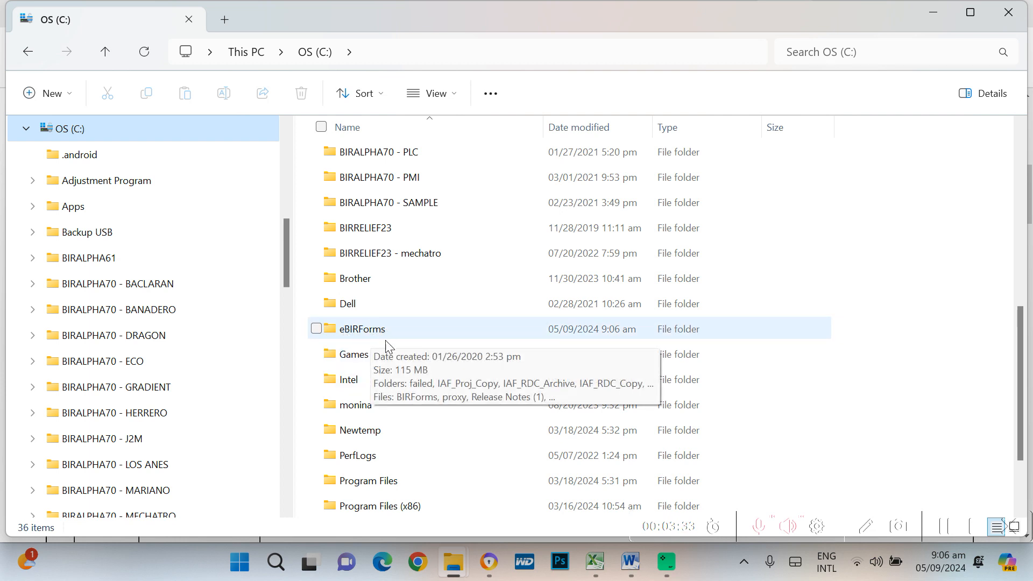
double_click(376, 336)
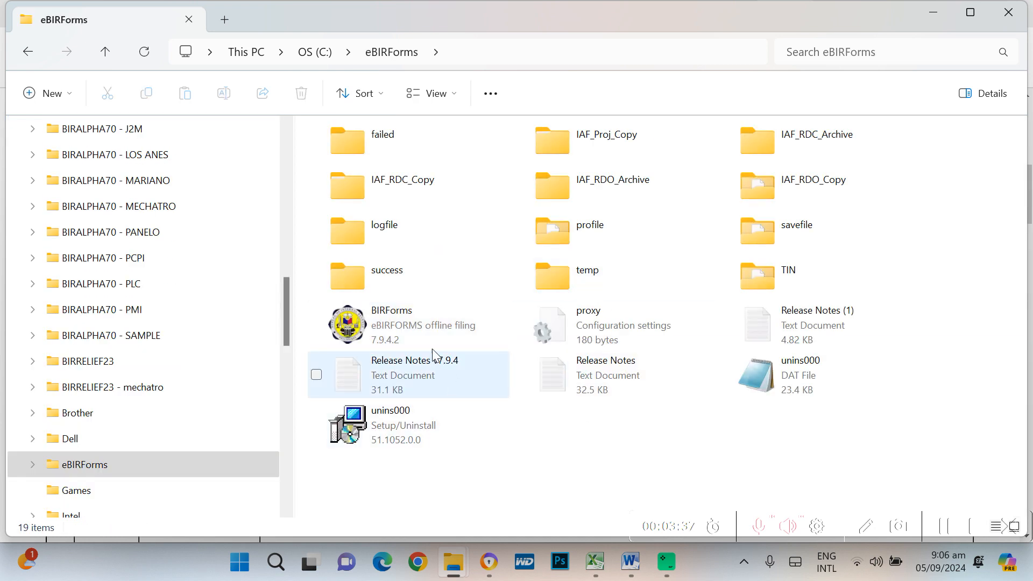
mouse_move(422, 337)
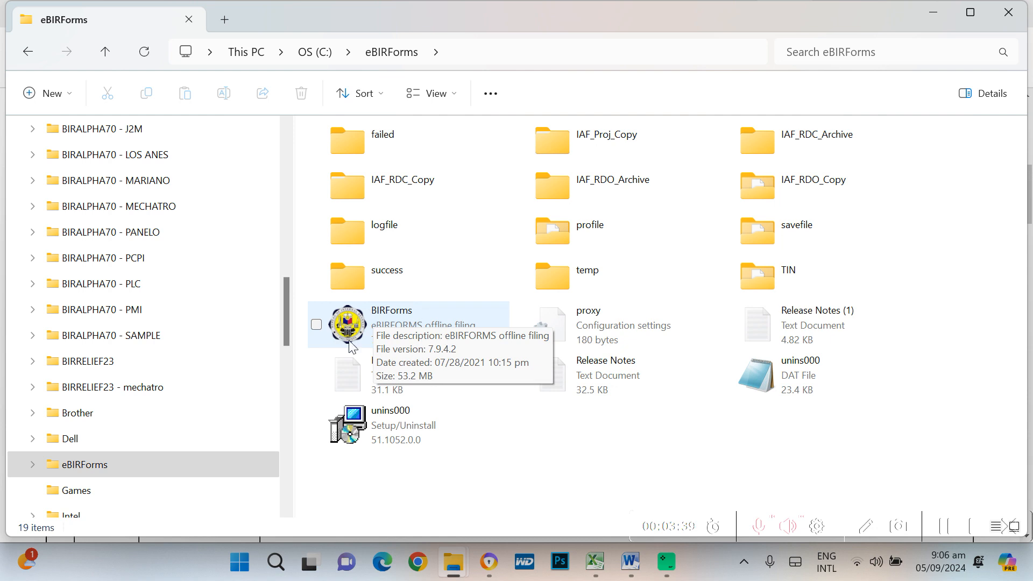
left_click(382, 332)
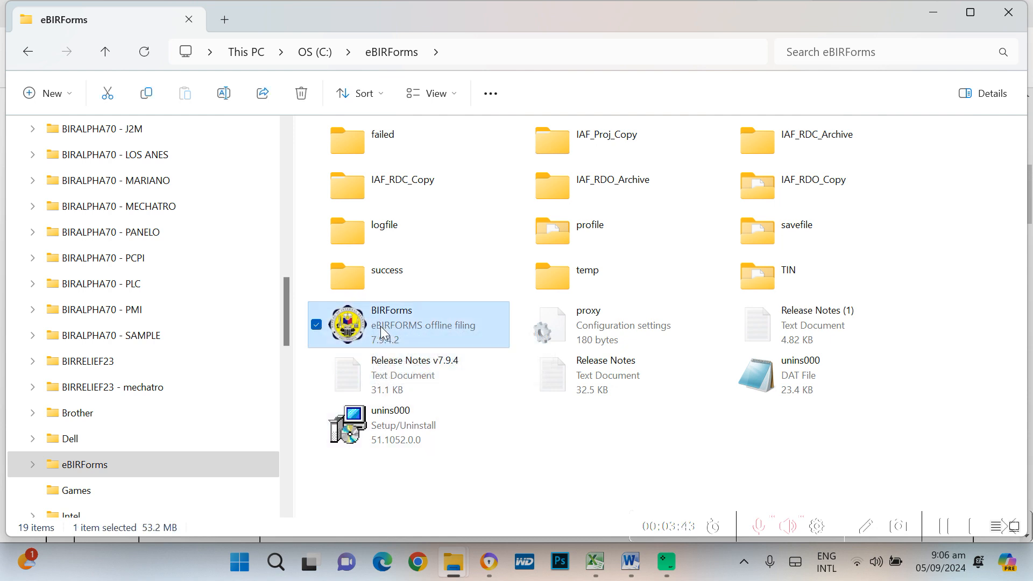
double_click(493, 326)
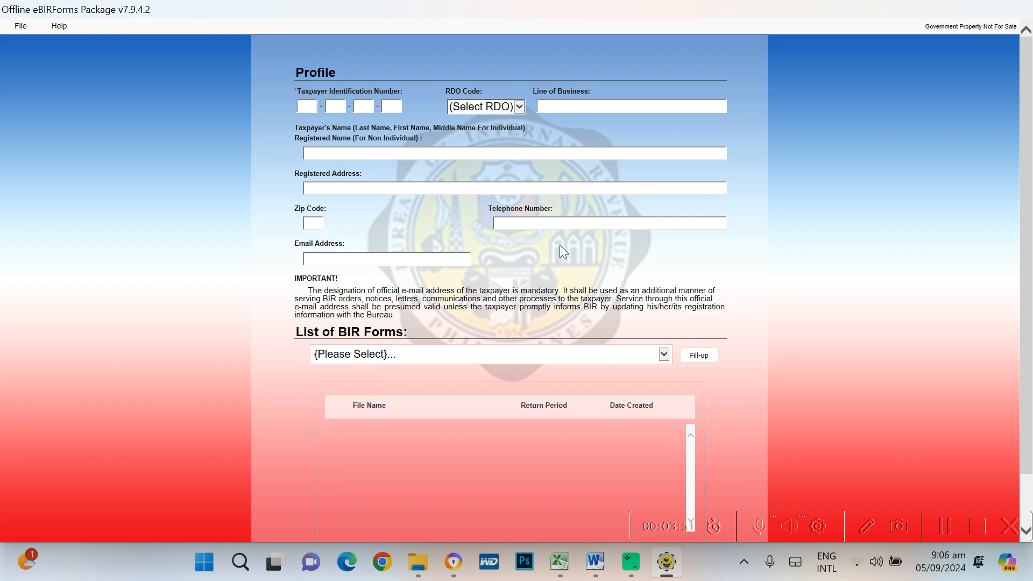
Click into the first TIN box, then switch to the BETA 4ALL 24 BACLARAN 2023 workbook
left_click(305, 106)
key("alt+Tab")
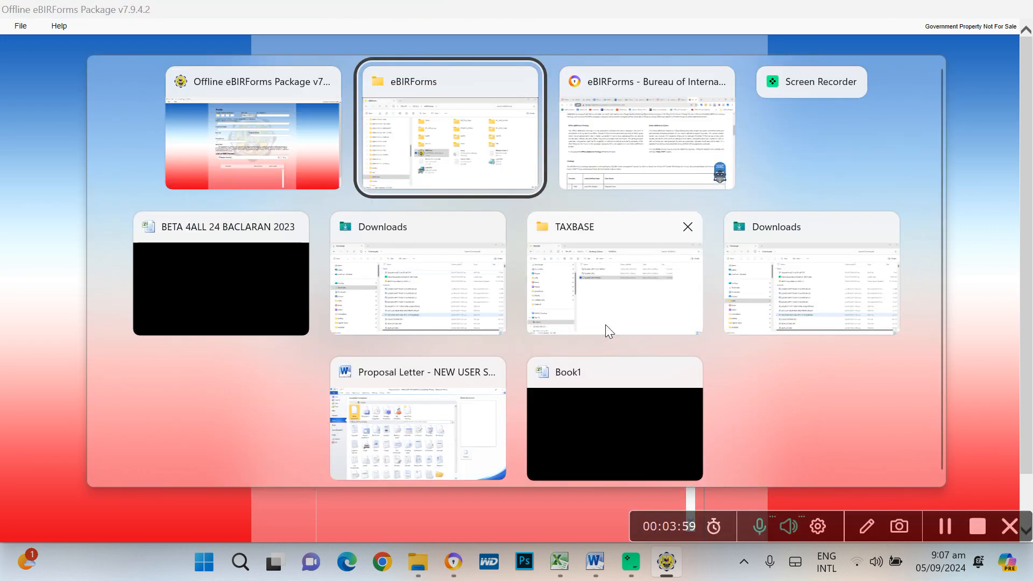
key("alt+Tab")
key("alt+Tab")
key("alt+Tab")
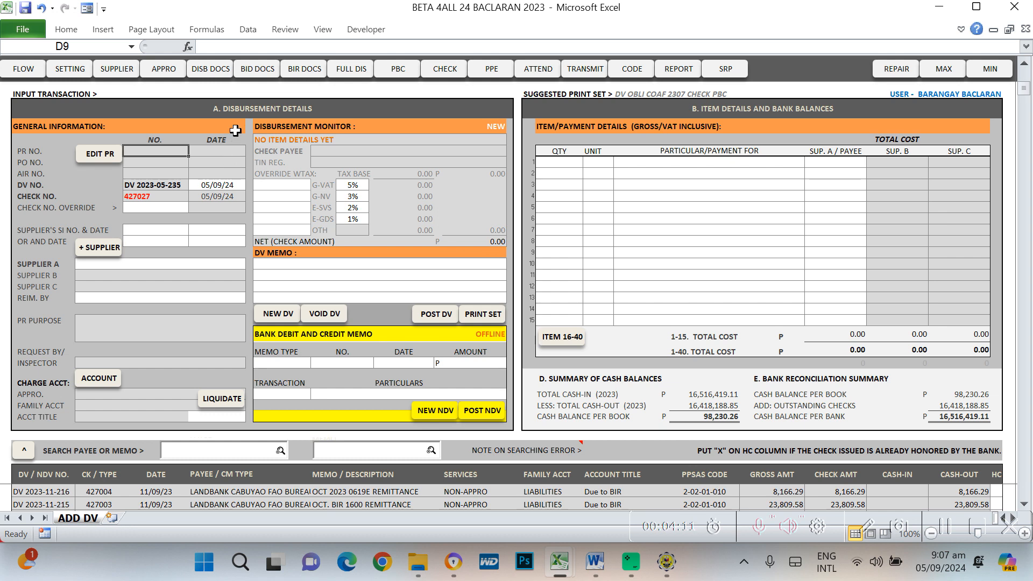
left_click(306, 70)
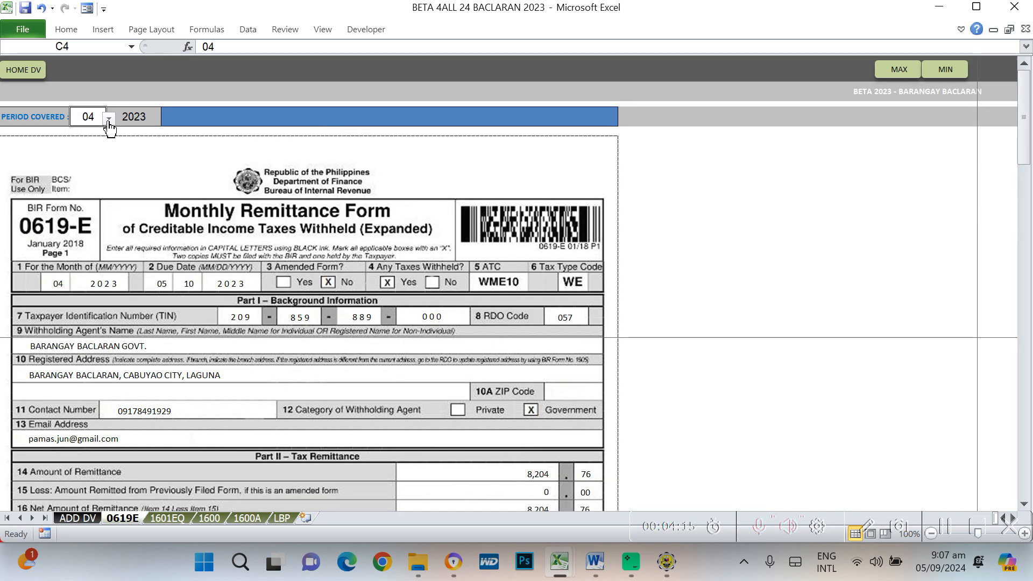
left_click(110, 120)
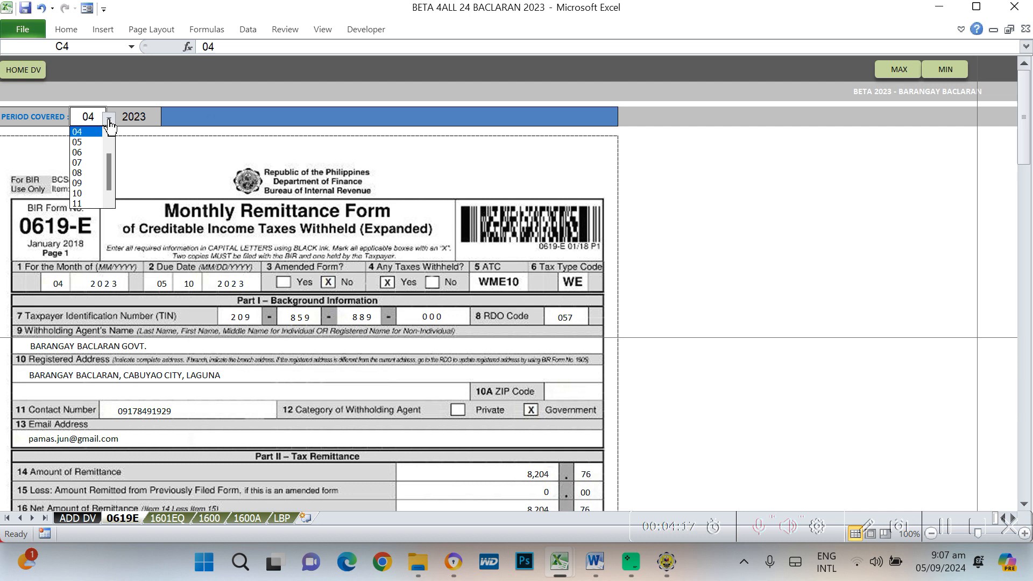
left_click(109, 121)
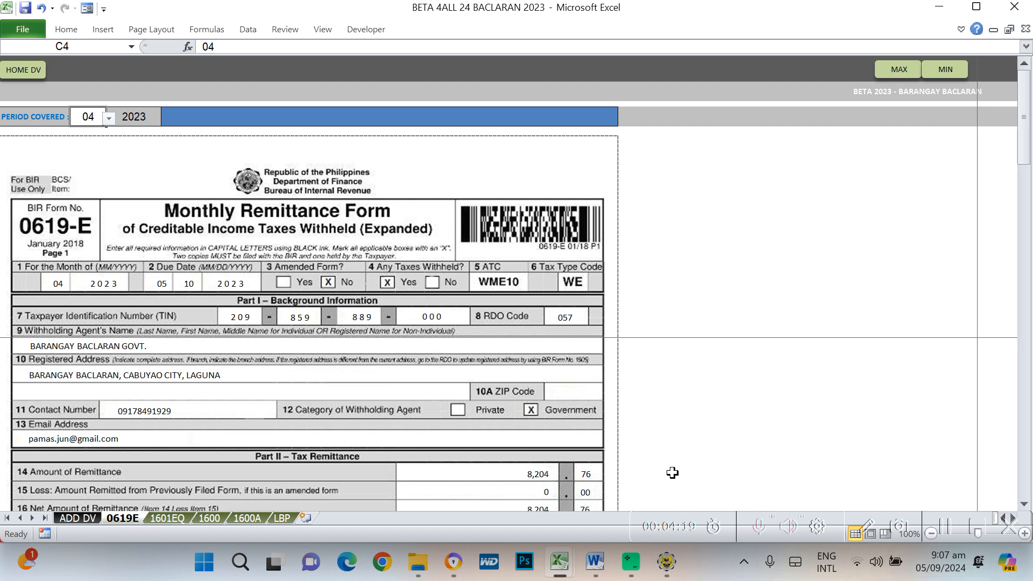
left_click(111, 120)
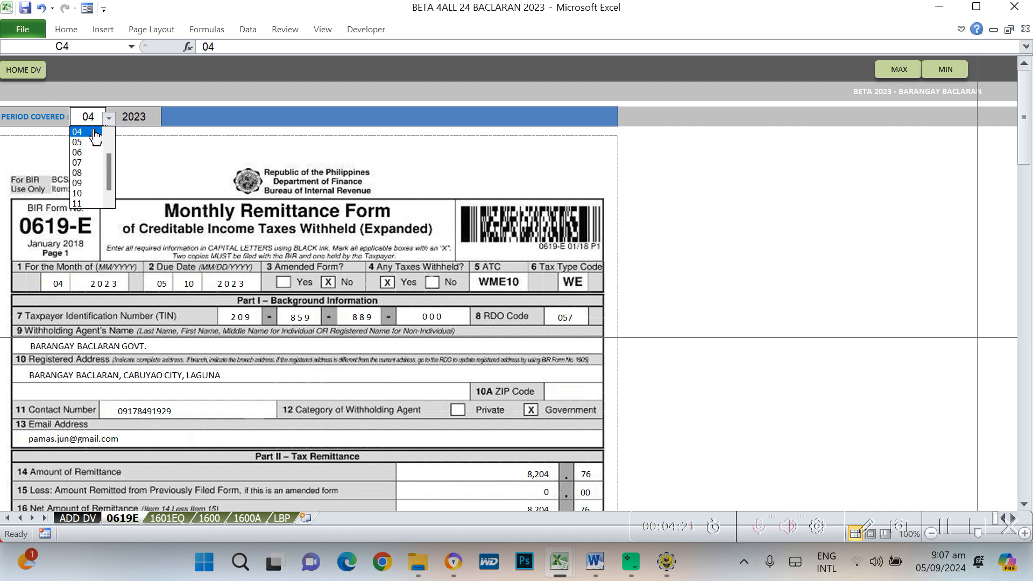
left_click(87, 134)
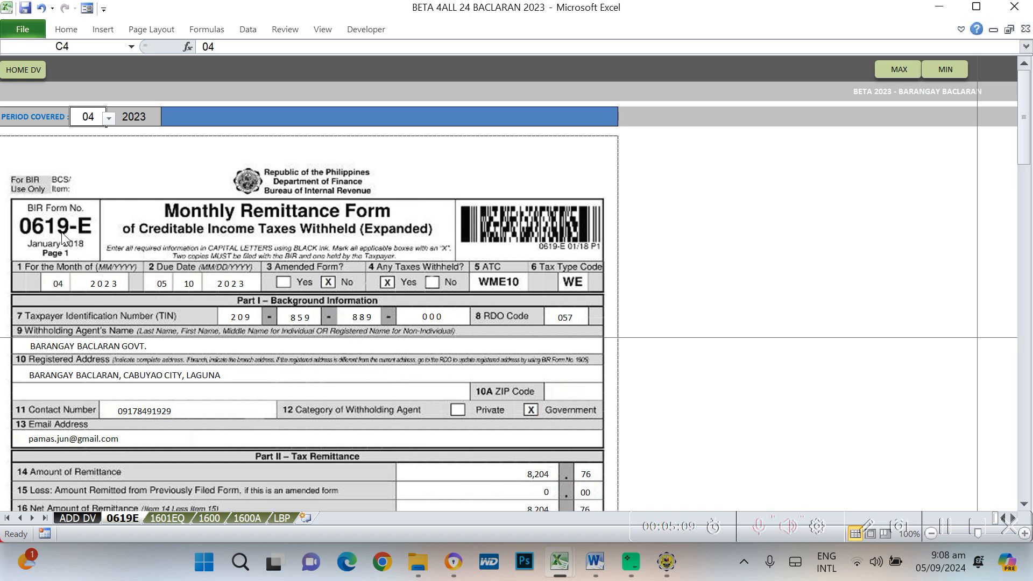
left_click(154, 121)
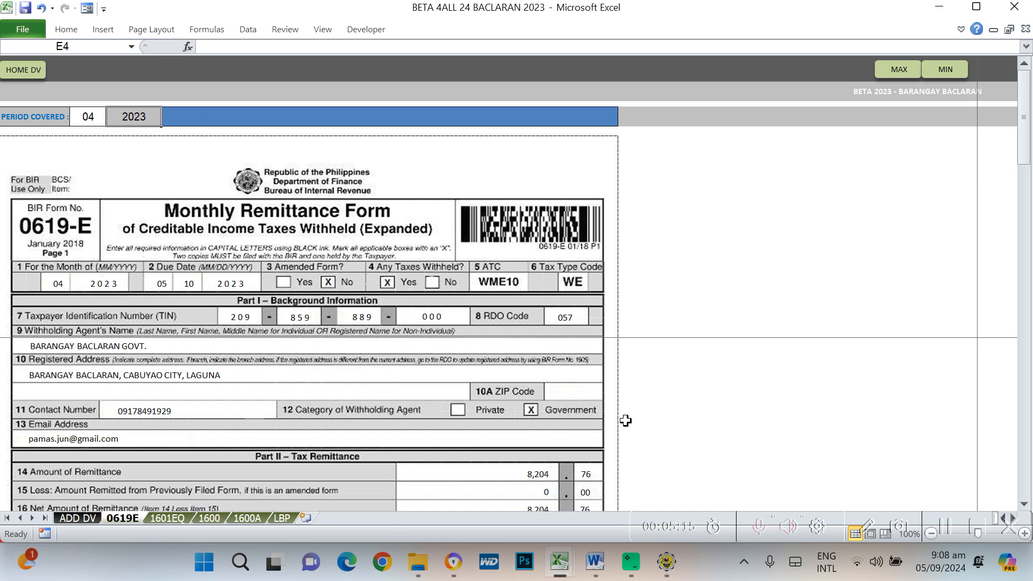
scroll(628, 422, "down", 2)
scroll(628, 422, "down", 2)
scroll(628, 422, "up", 4)
Enter the barangay's TIN into the four TIN boxes so its saved profile loads
key("alt+Tab")
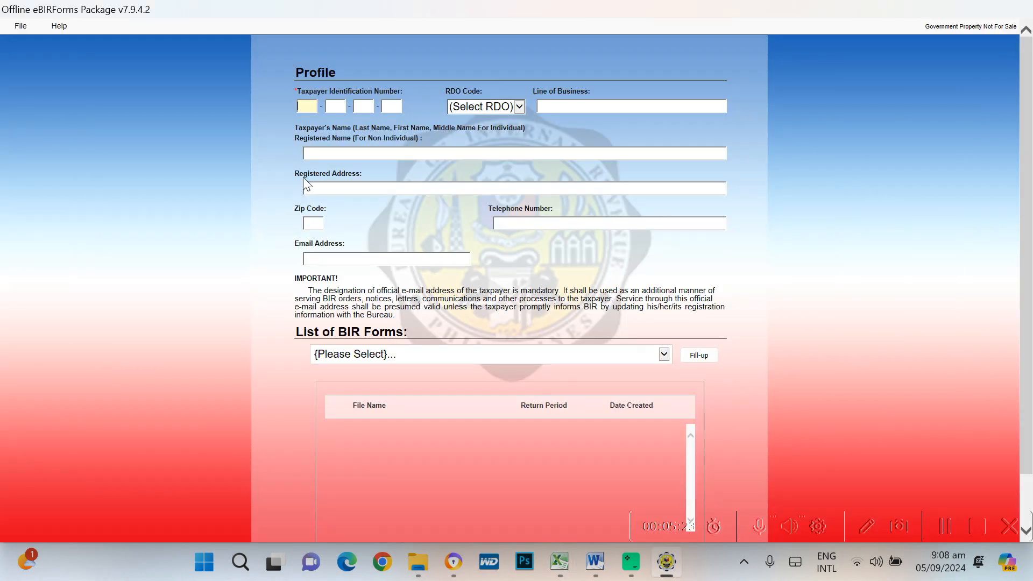
key("alt+Tab")
key("alt+Tab")
key("alt+Tab")
key("alt+Tab")
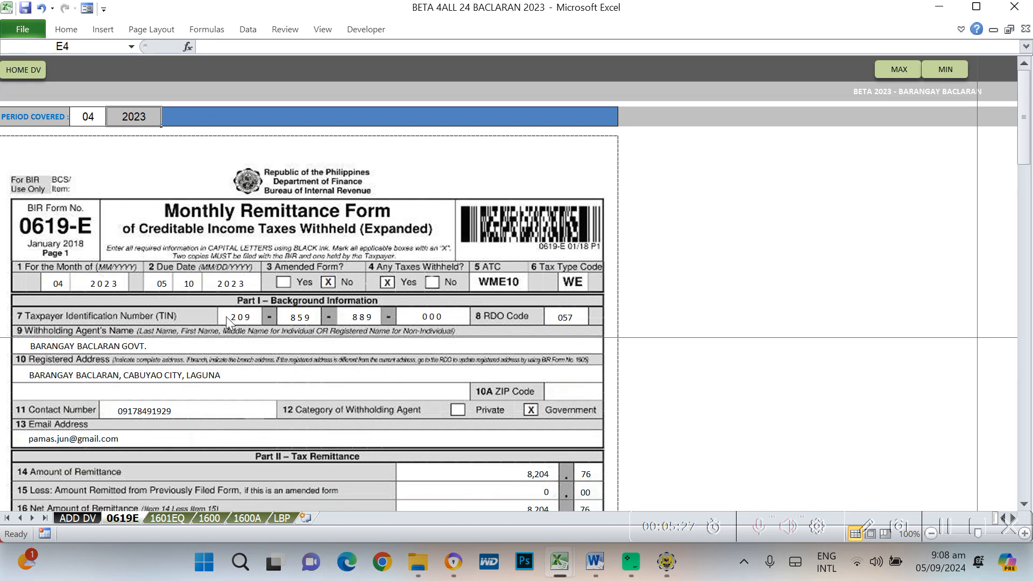
key("alt+Tab")
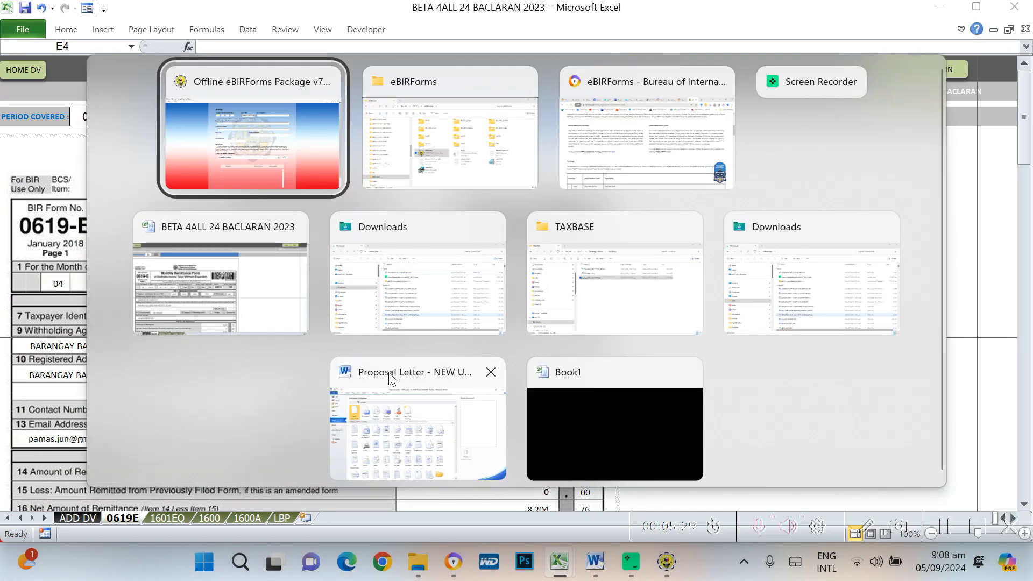
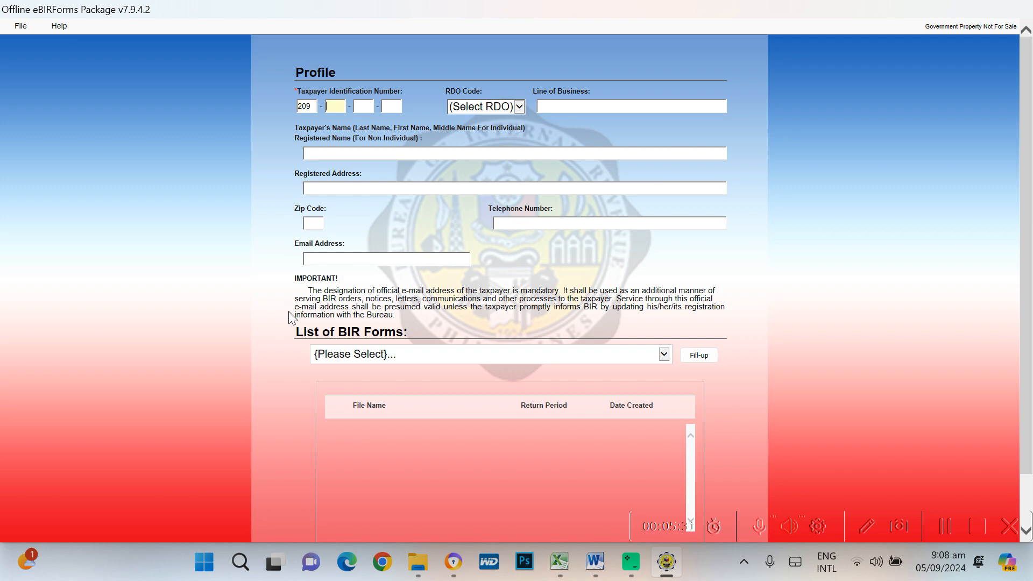
key("alt+Tab")
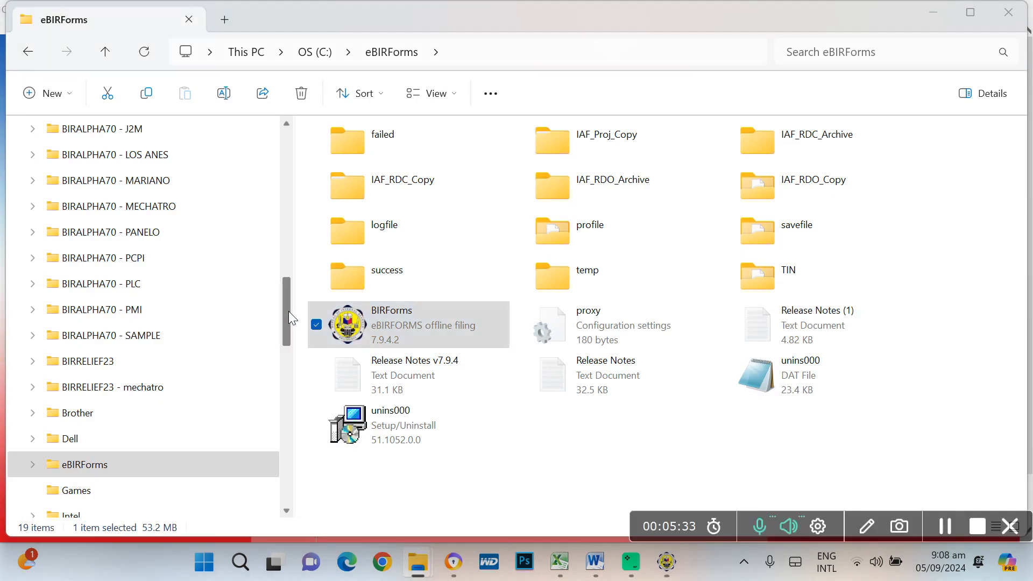
key("alt+Tab")
key("Tab")
key("Tab")
left_click(290, 318)
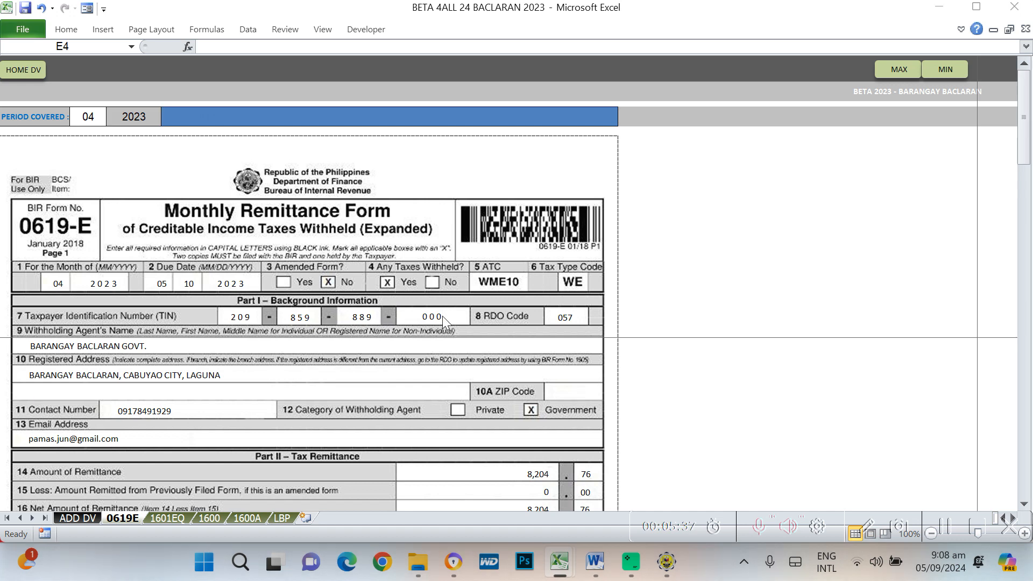
key("alt+Tab")
key("Tab")
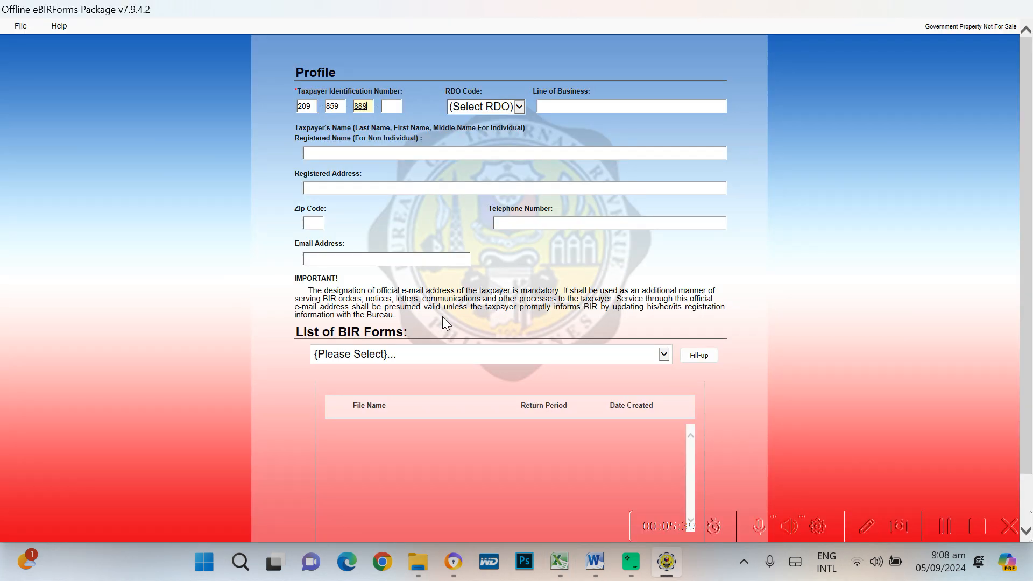
key("Tab")
key("Tab")
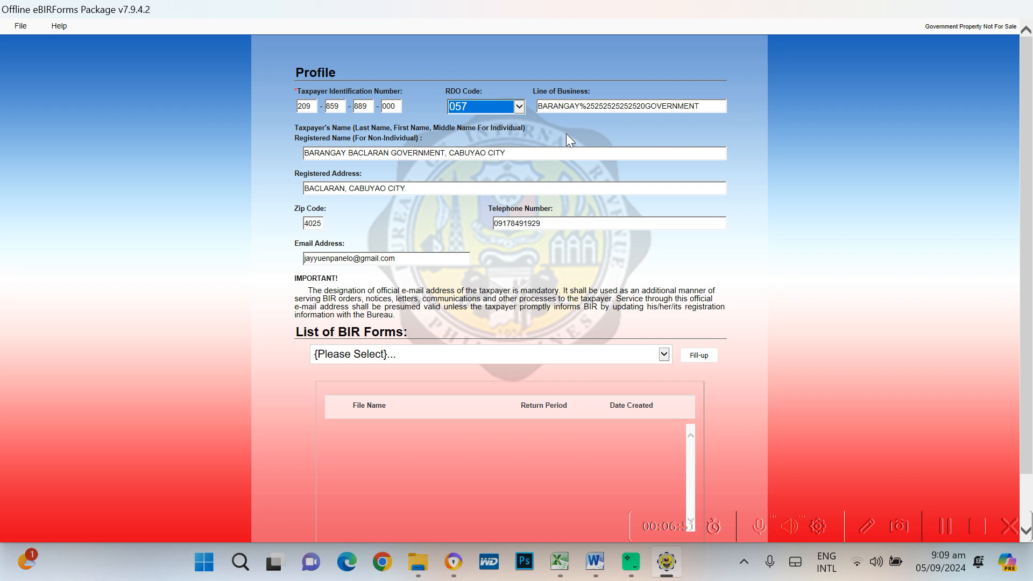
Check the Registered Name and keep RDO Code 057 in the dropdown
left_click(572, 154)
left_click(520, 106)
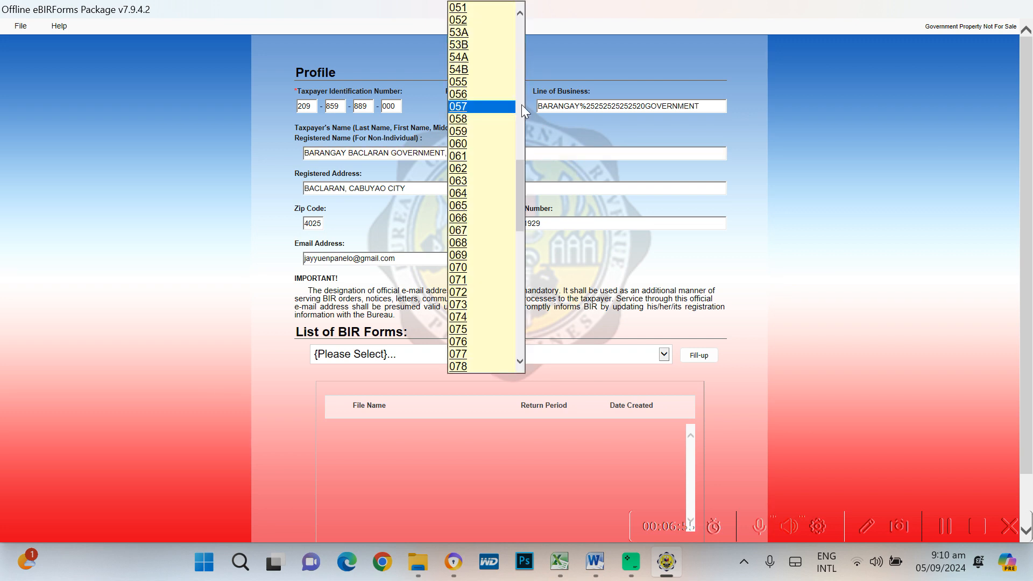
left_click(467, 109)
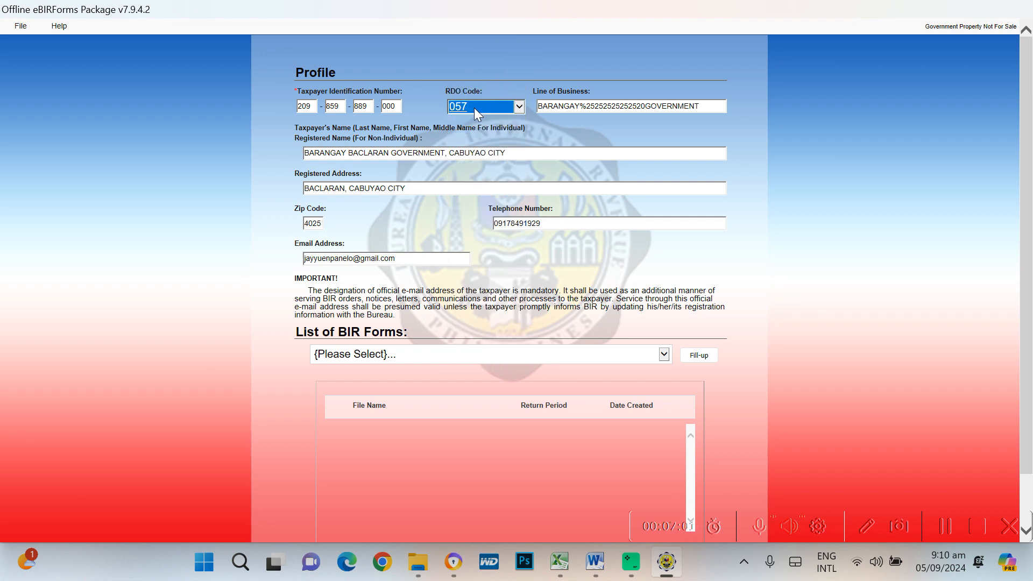
left_click(702, 106)
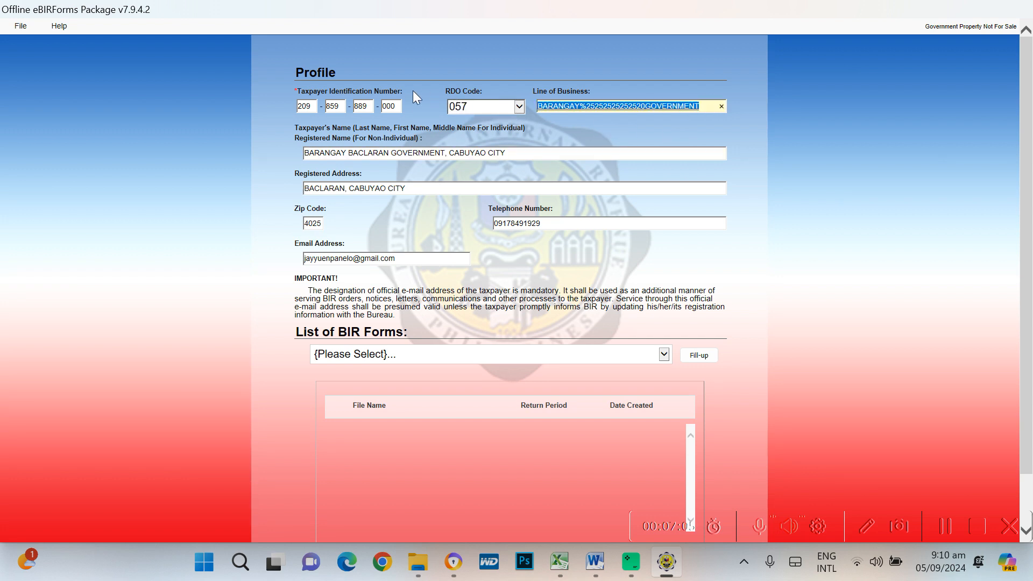
Replace the garbled Line of Business with BARANGAY GOVERNMENT
type("BARANGAY ")
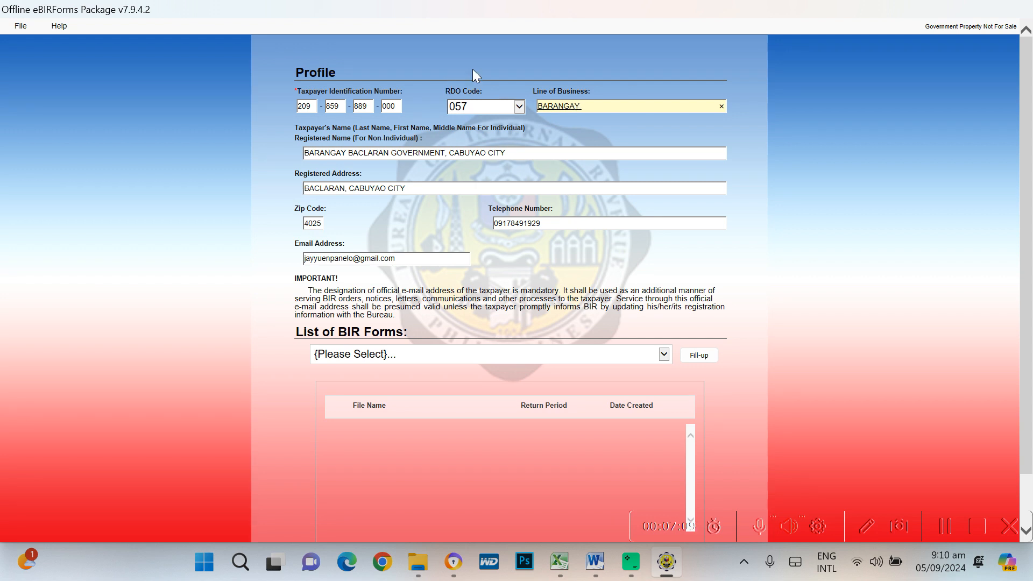
type("GOVERN")
key("BackSpace")
key("BackSpace")
key("BackSpace")
key("BackSpace")
key("BackSpace")
key("BackSpace")
key("BackSpace")
key("BackSpace")
key("BackSpace")
key("BackSpace")
key("BackSpace")
key("BackSpace")
key("BackSpace")
key("BackSpace")
key("BackSpace")
left_click_drag(412, 258, 343, 250)
type("ASD")
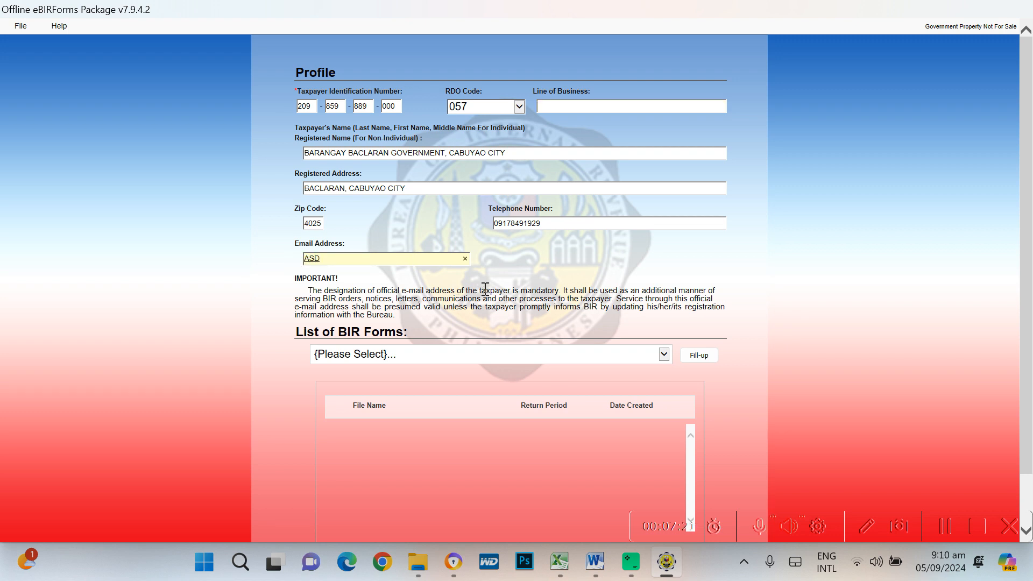
key("BackSpace")
key("BackSpace")
key("BackSpace")
type("BARANGAY")
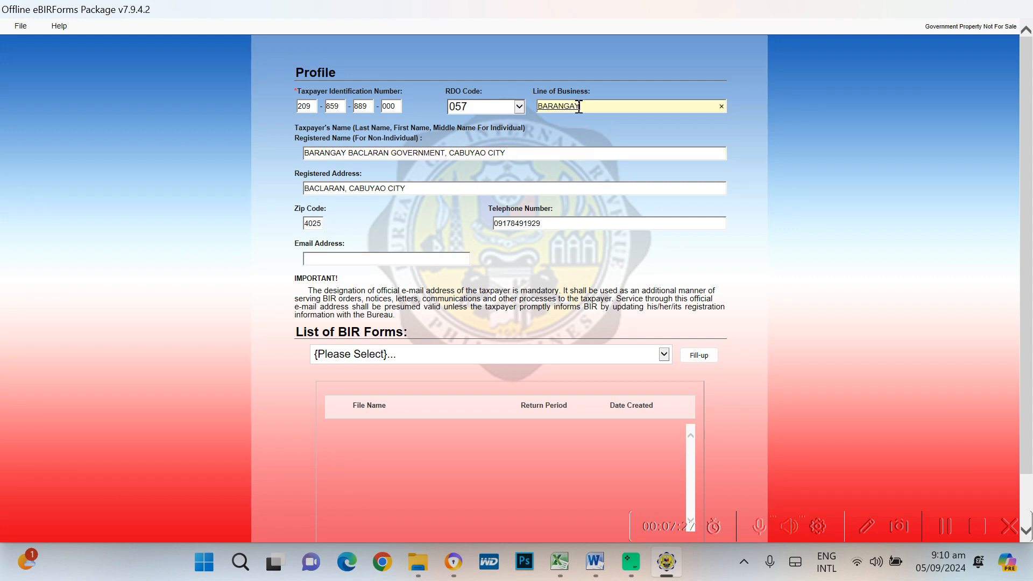
type(" GOVERNMENT")
left_click(586, 106)
Review name, address and telephone, then enter the new e-mail address in Email Address
left_click(520, 154)
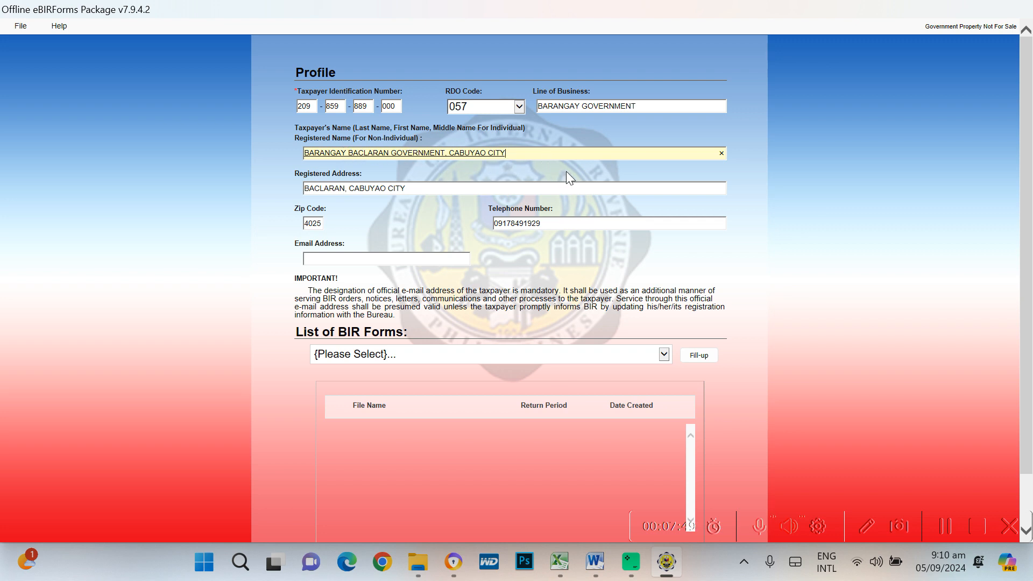
left_click(422, 189)
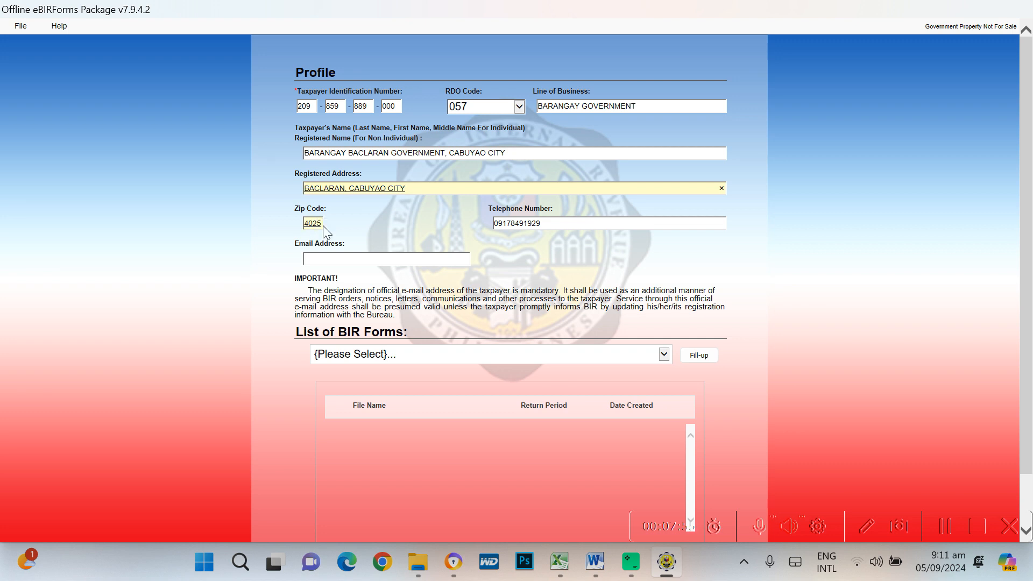
left_click(555, 226)
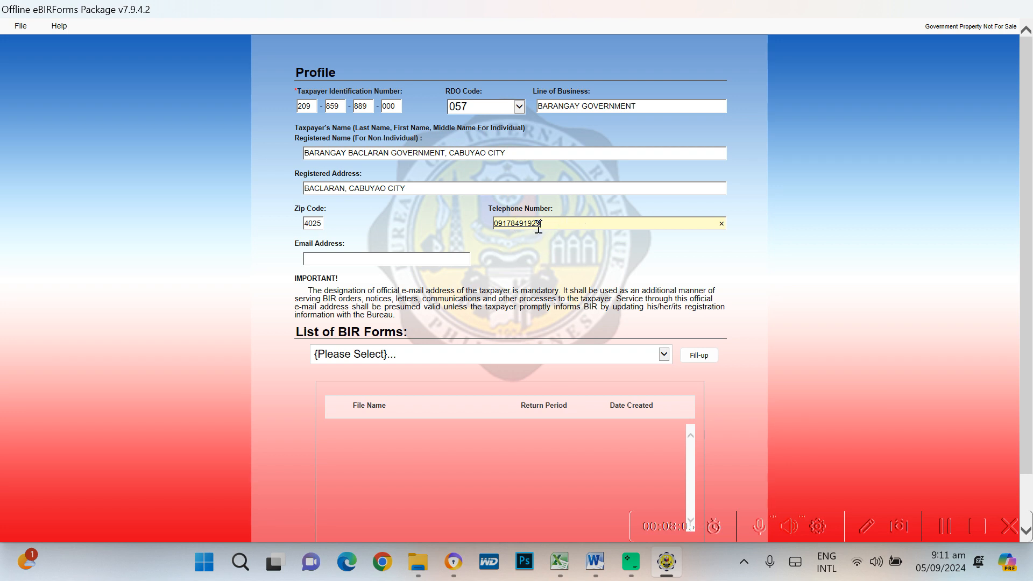
left_click(327, 260)
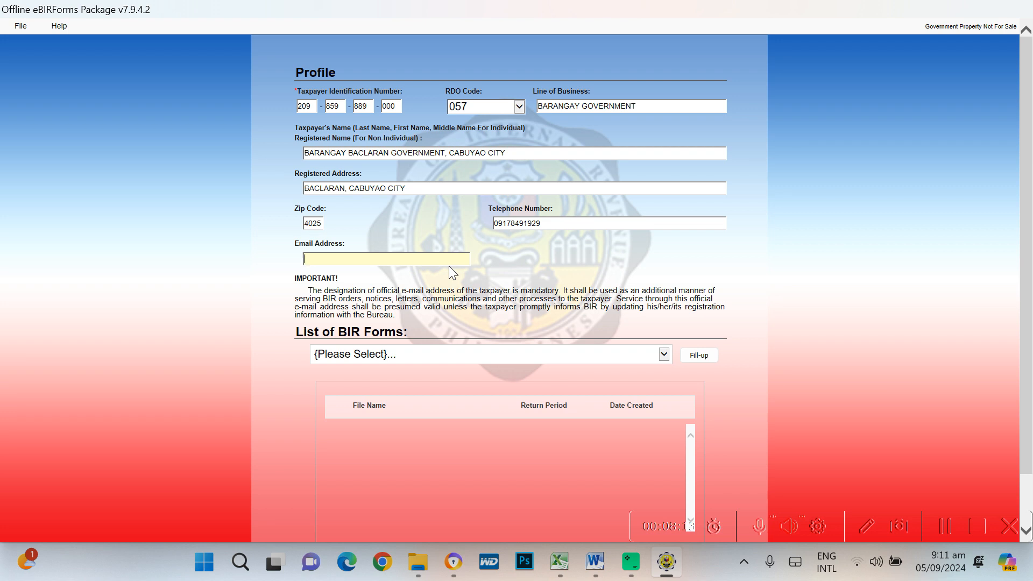
type("BARA")
key("BackSpace")
key("BackSpace")
key("BackSpace")
key("BackSpace")
Retype the new e-mail in Confirm Email, submit the profile, and dismiss the saved-profile message
left_click(700, 359)
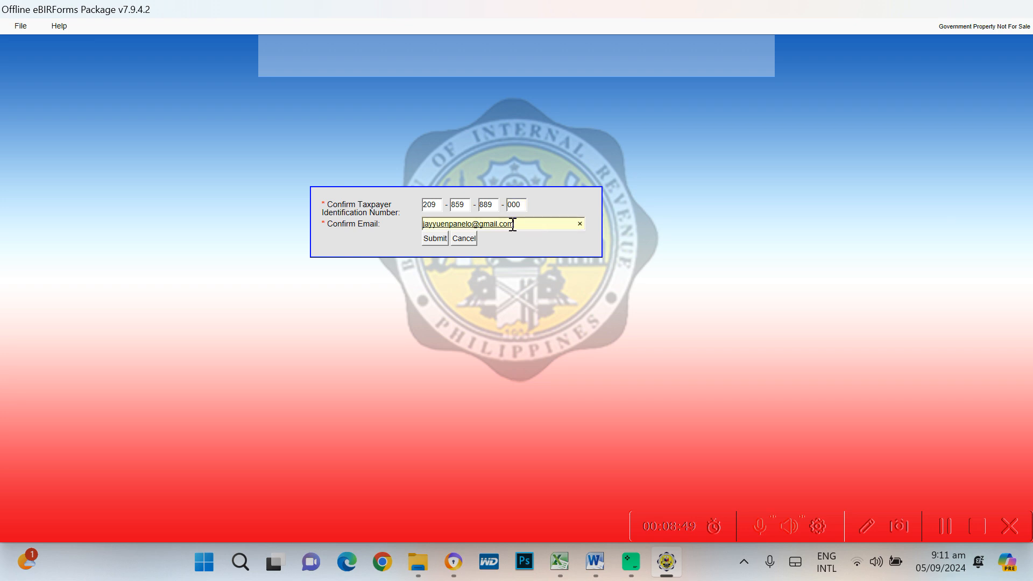
left_click_drag(514, 225, 388, 225)
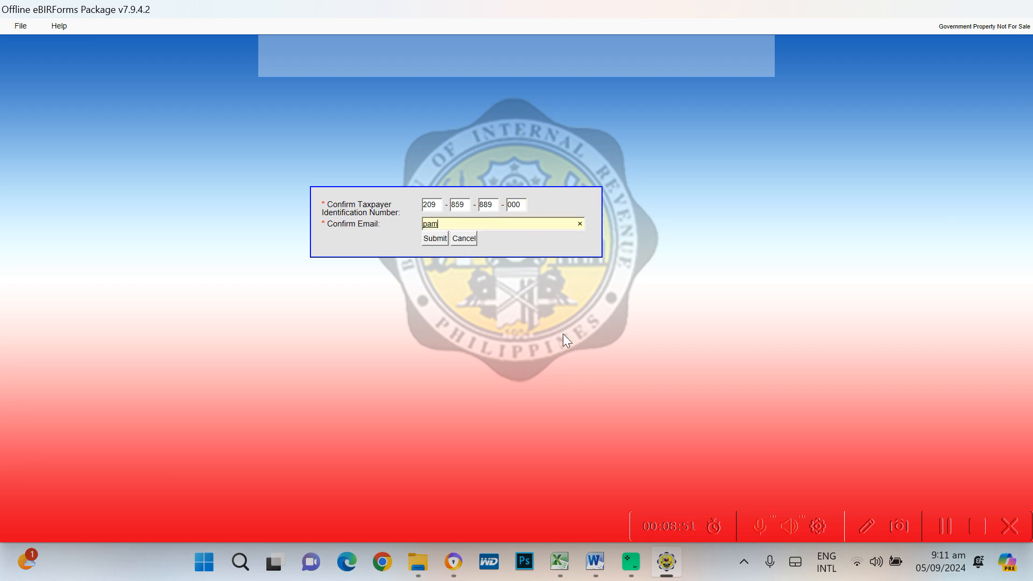
left_click(436, 239)
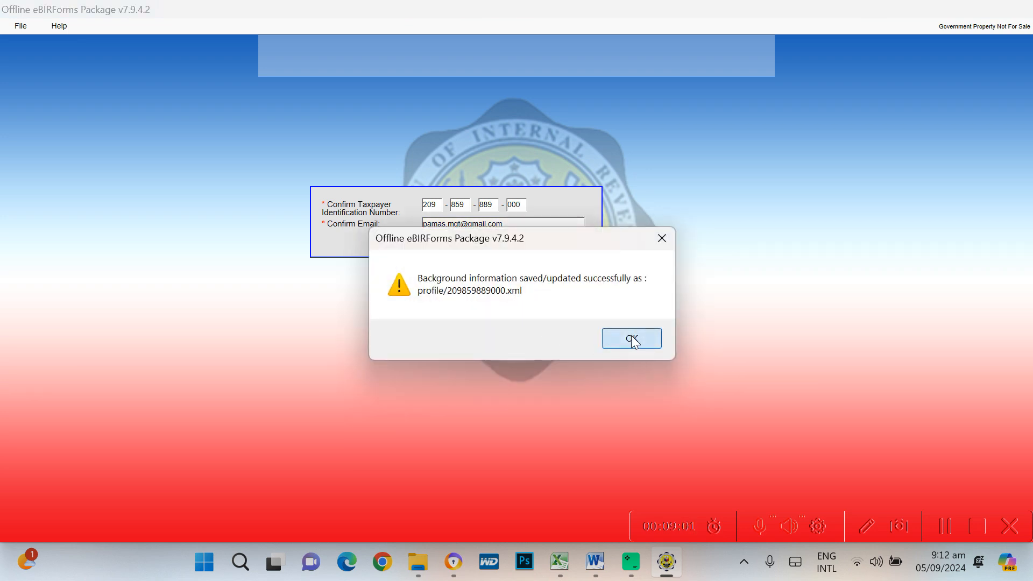
left_click(632, 339)
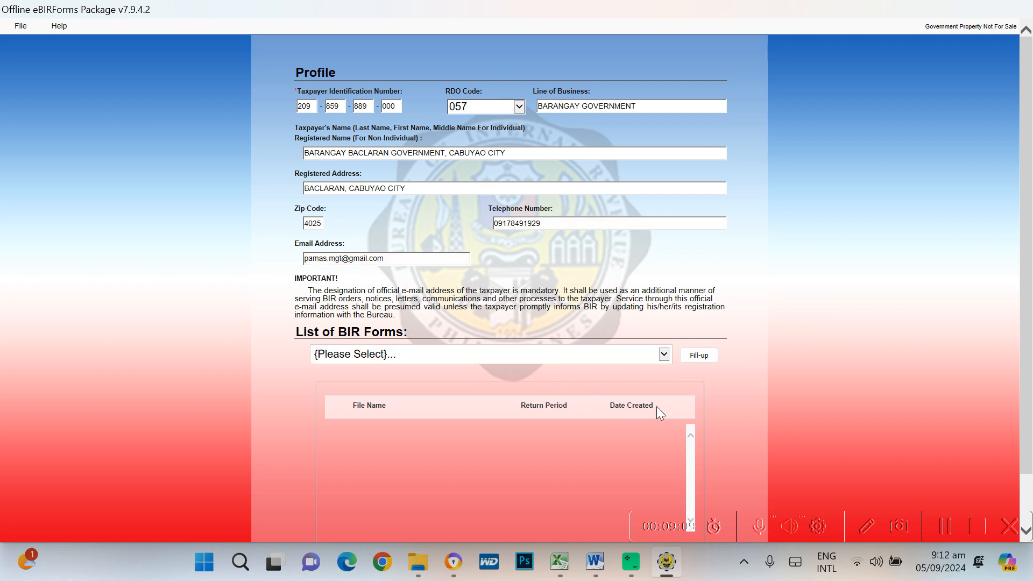
Choose BIR Form 0619E from the List of BIR Forms
left_click(664, 354)
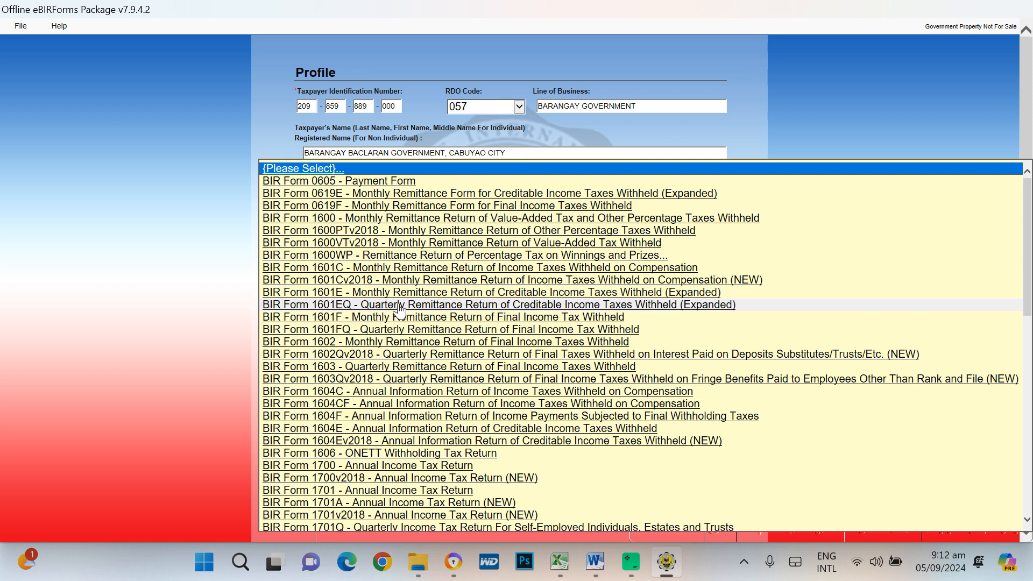
left_click(369, 199)
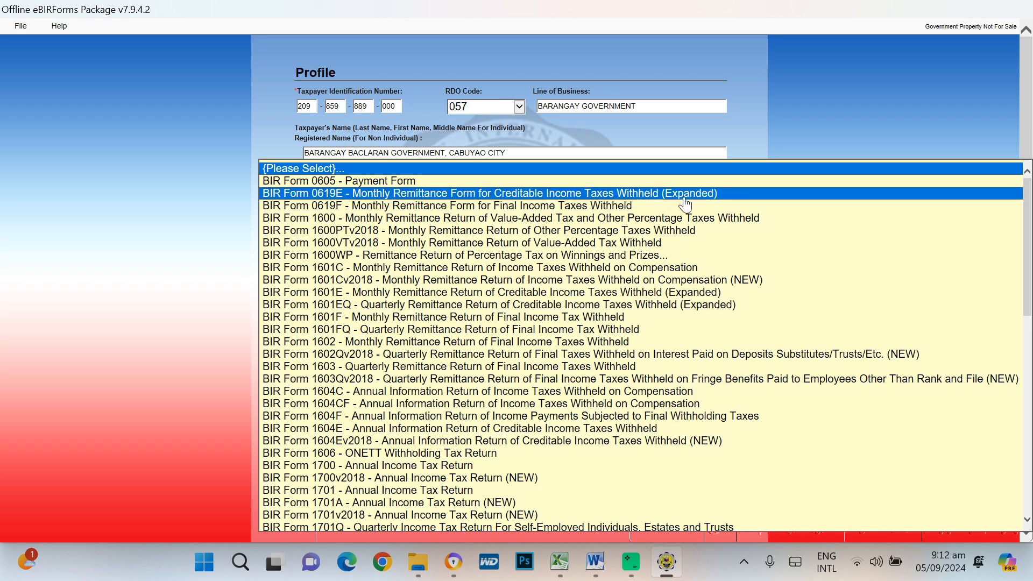
left_click(401, 195)
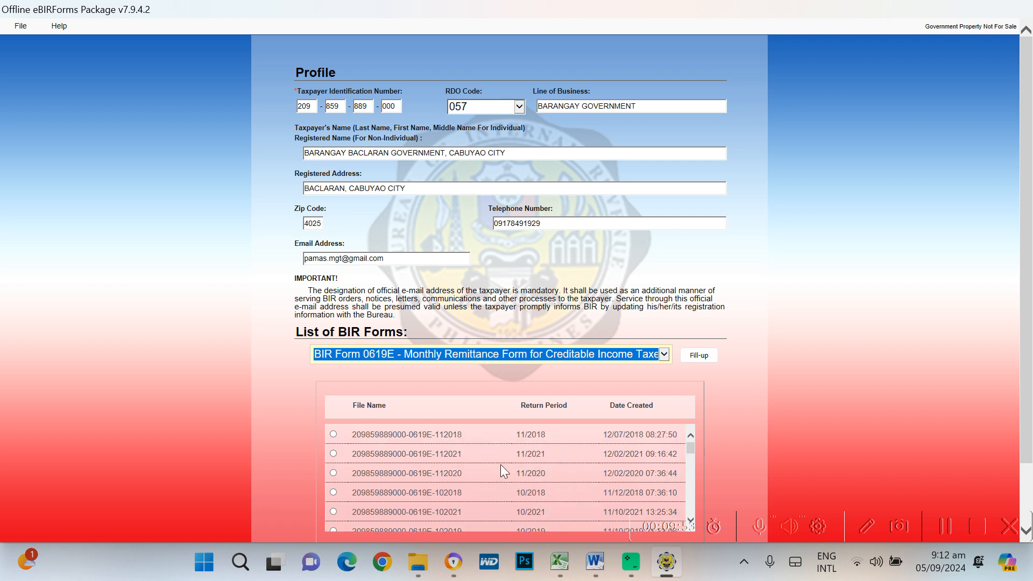
scroll(506, 477, "down", 5)
scroll(506, 474, "down", 6)
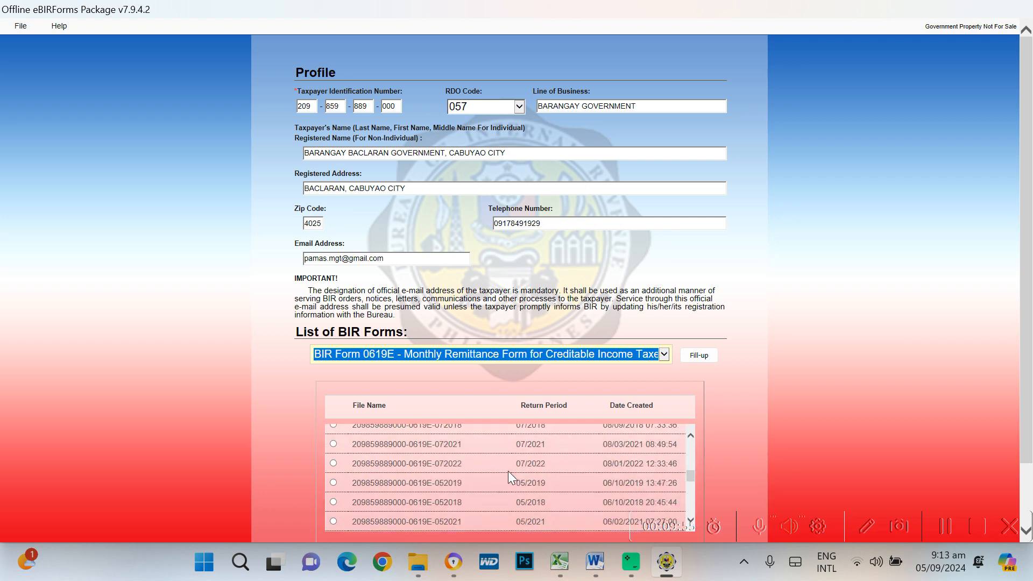
scroll(508, 469, "down", 3)
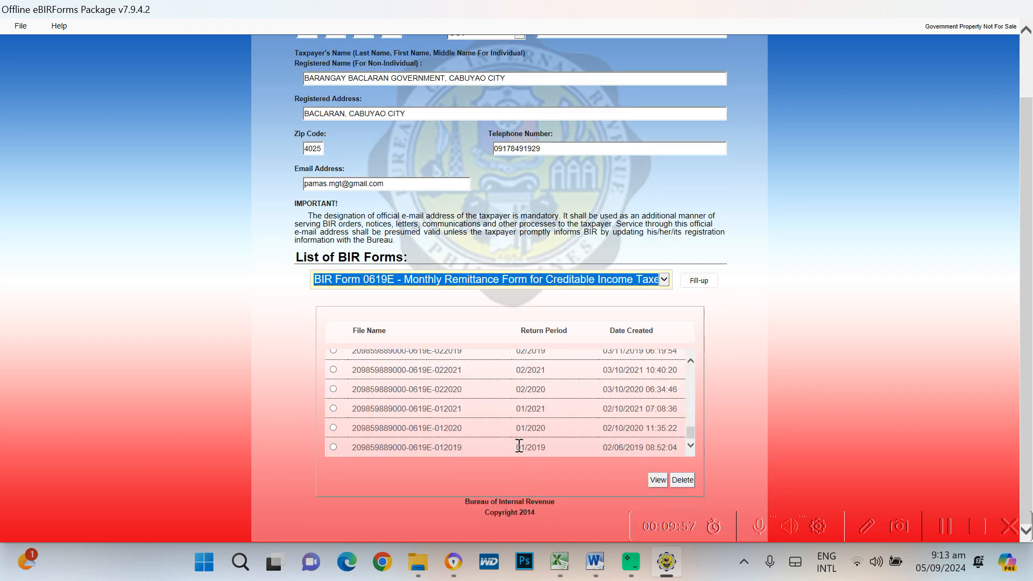
scroll(560, 405, "up", 5)
scroll(556, 405, "up", 6)
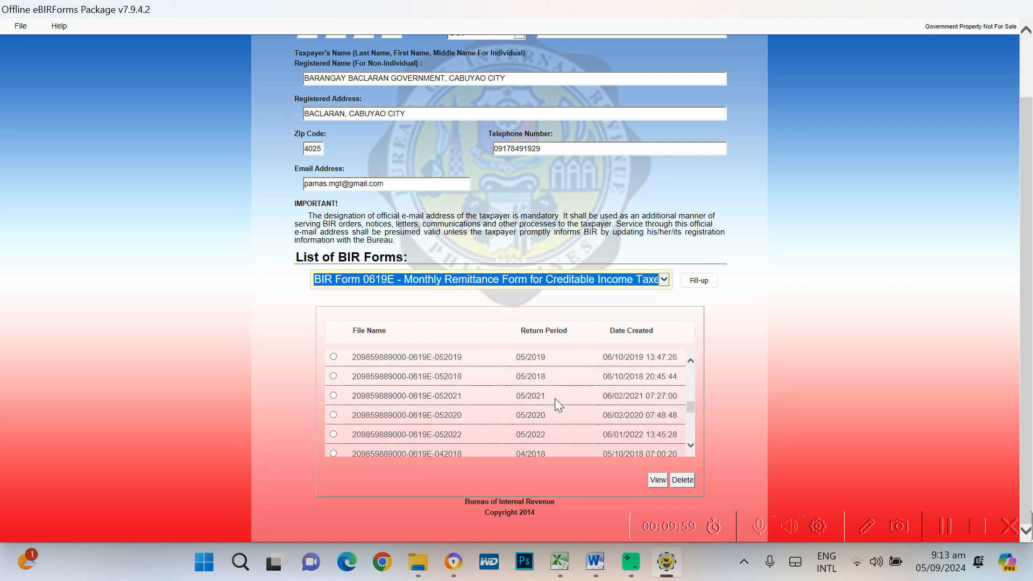
scroll(636, 388, "up", 1)
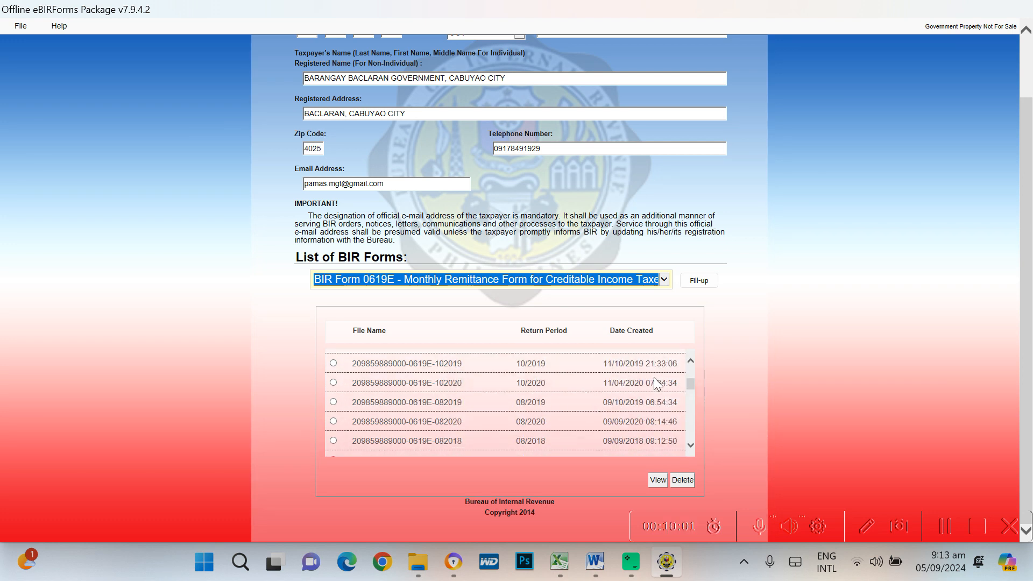
scroll(741, 408, "up", 3)
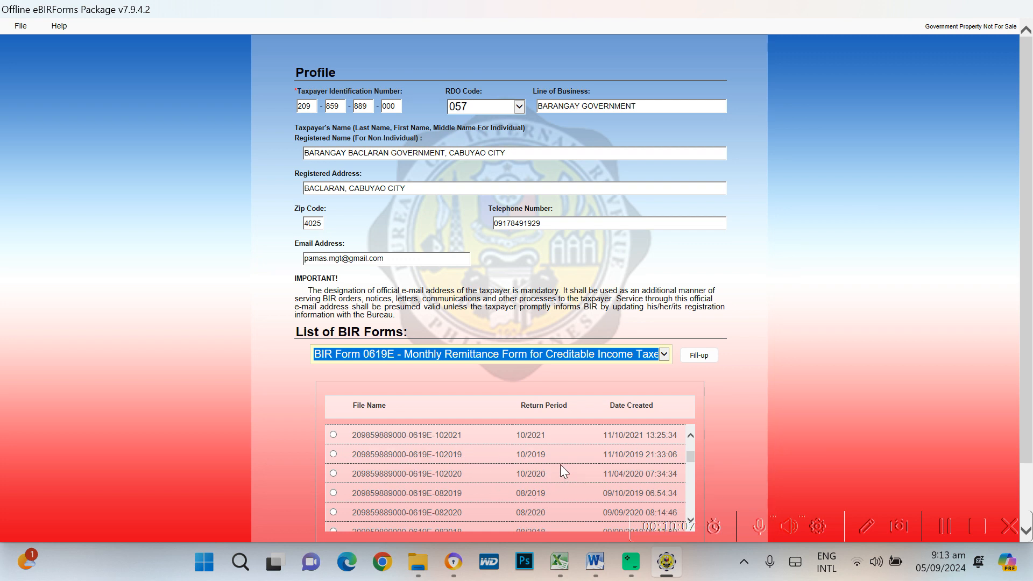
scroll(560, 463, "down", 3)
scroll(766, 450, "down", 3)
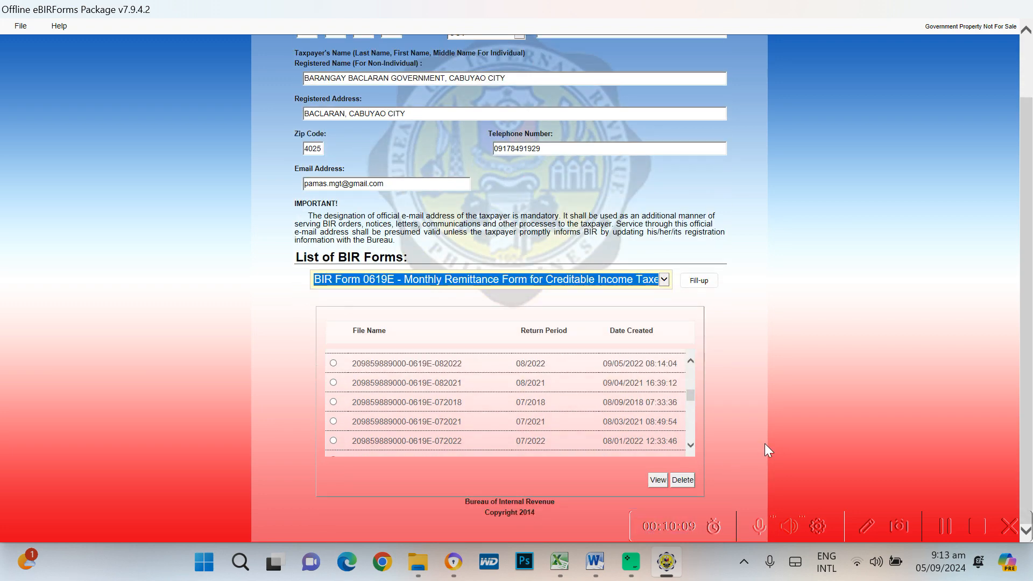
scroll(495, 406, "down", 2)
scroll(496, 401, "down", 1)
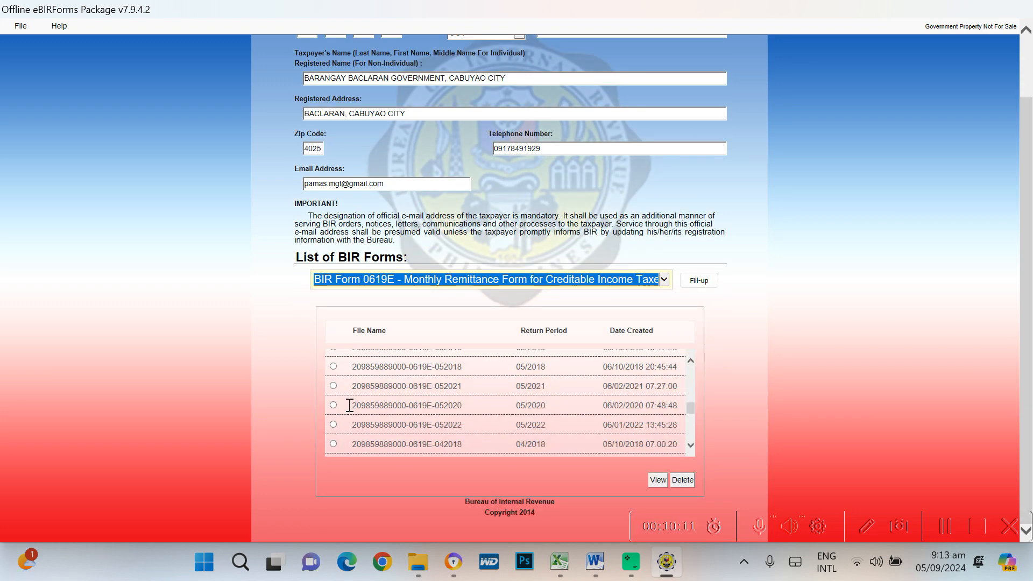
left_click(333, 406)
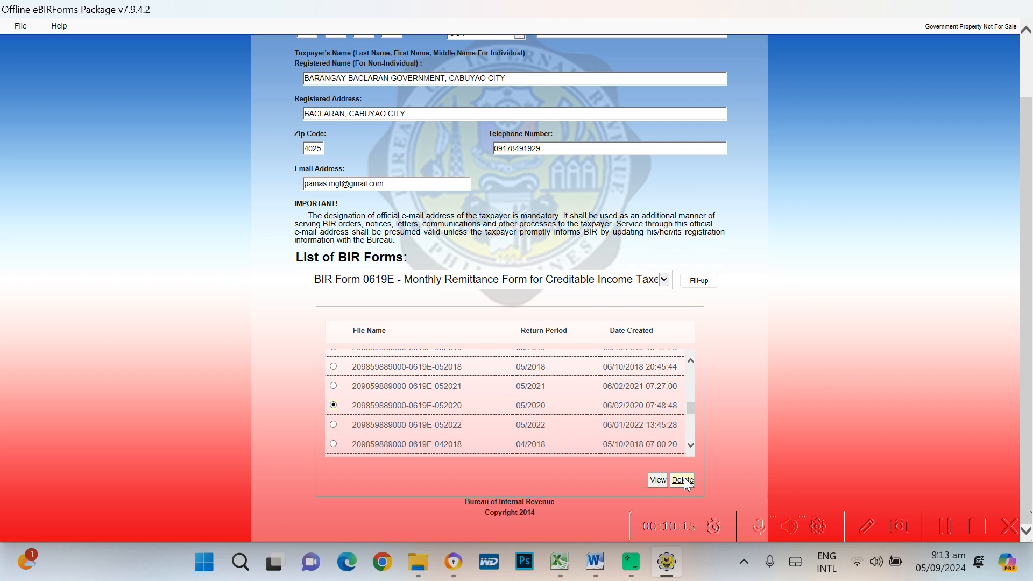
scroll(774, 380, "up", 2)
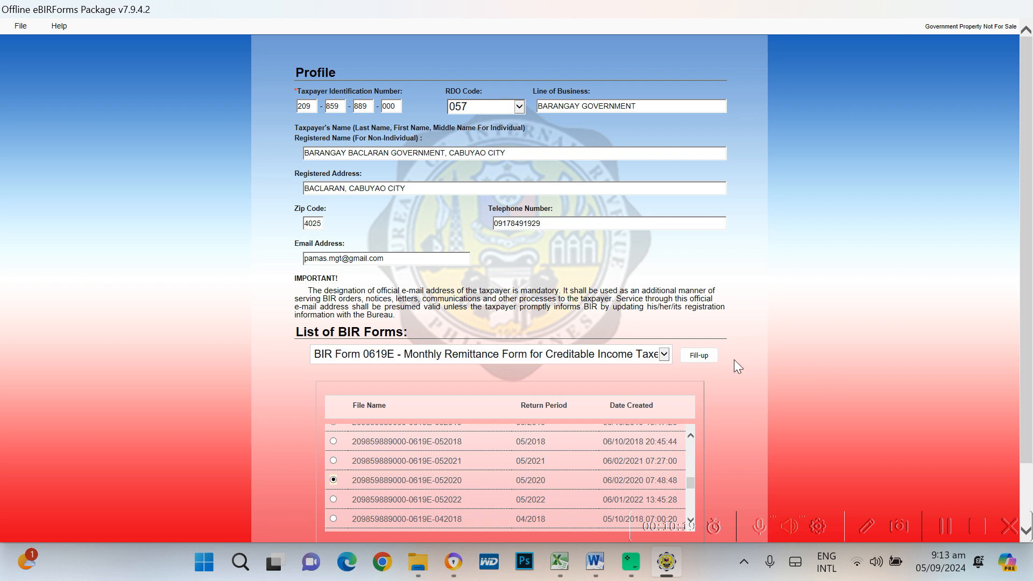
scroll(502, 478, "up", 1)
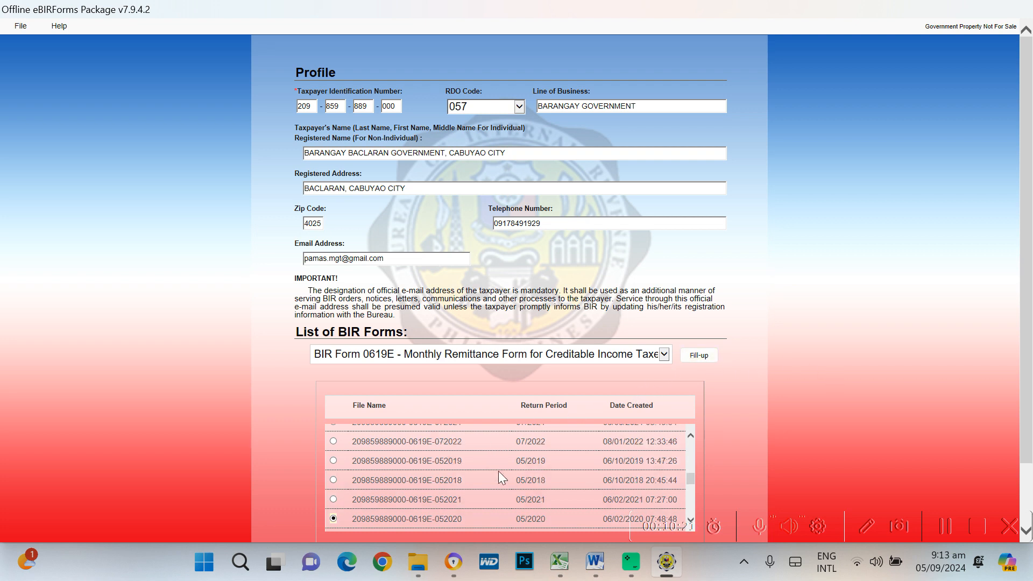
scroll(501, 468, "up", 5)
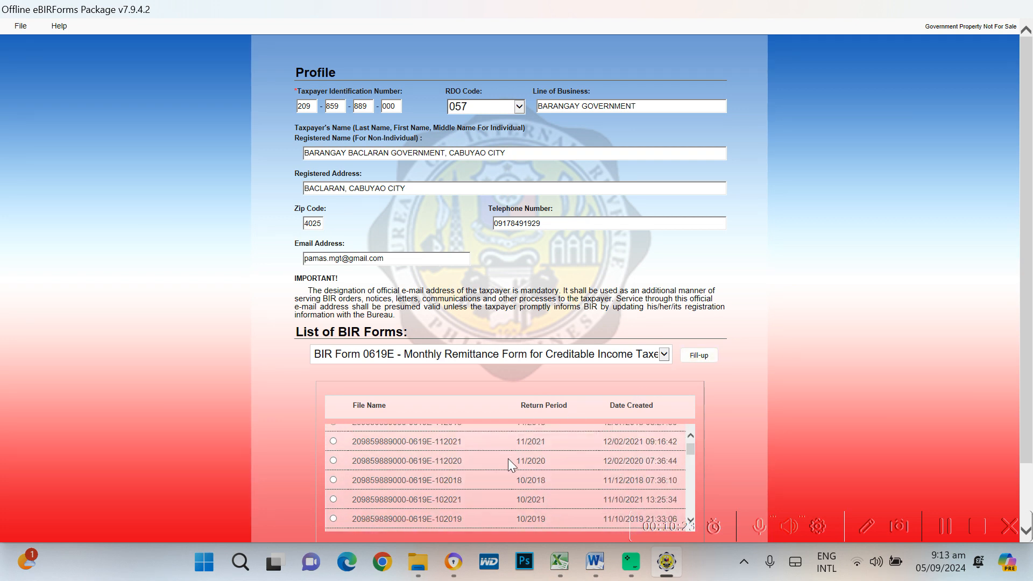
scroll(508, 459, "up", 1)
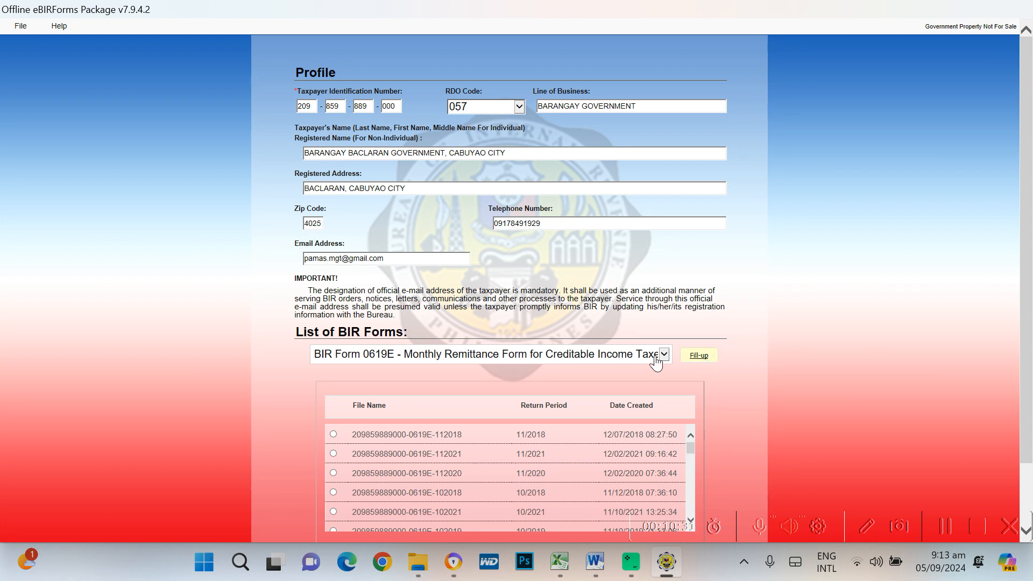
Start filling up the 0619-E form with 04 - April as the return month
left_click(699, 355)
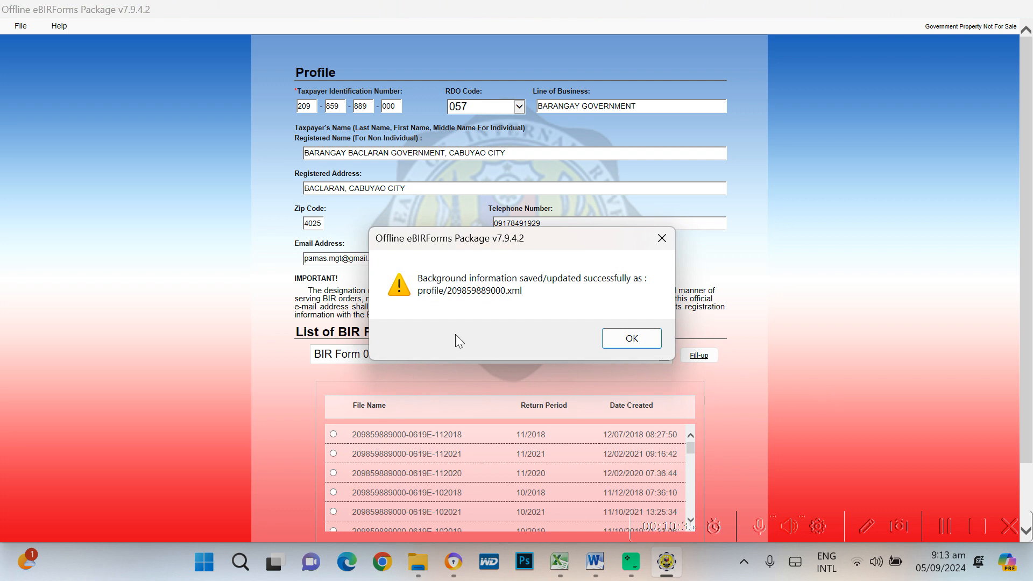
left_click(640, 337)
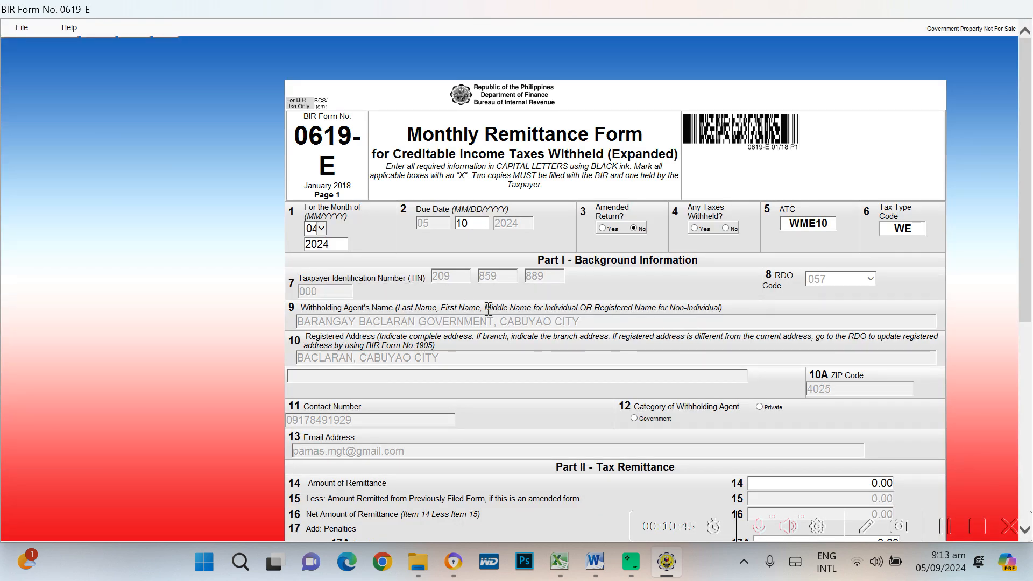
left_click(321, 229)
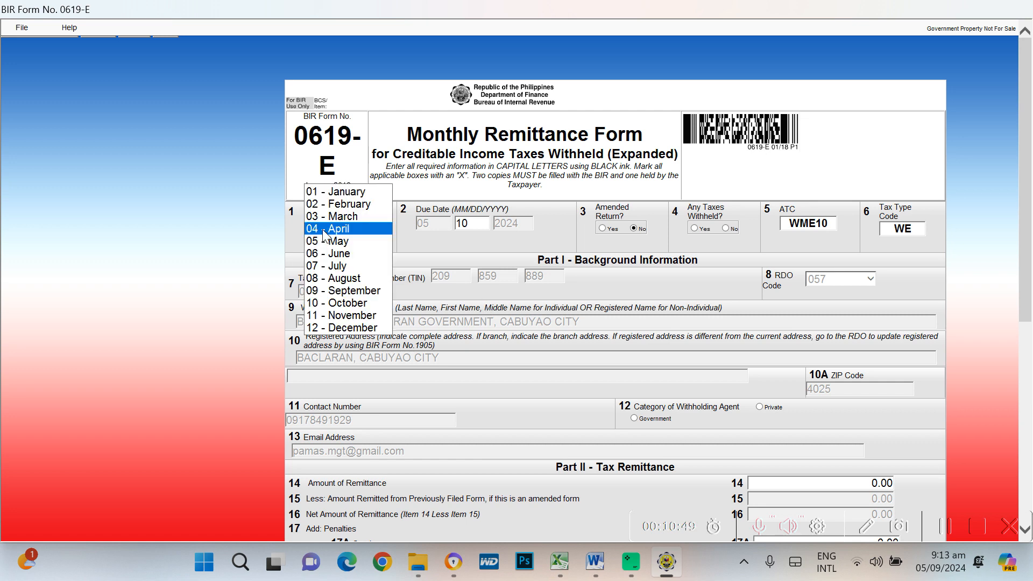
left_click(324, 230)
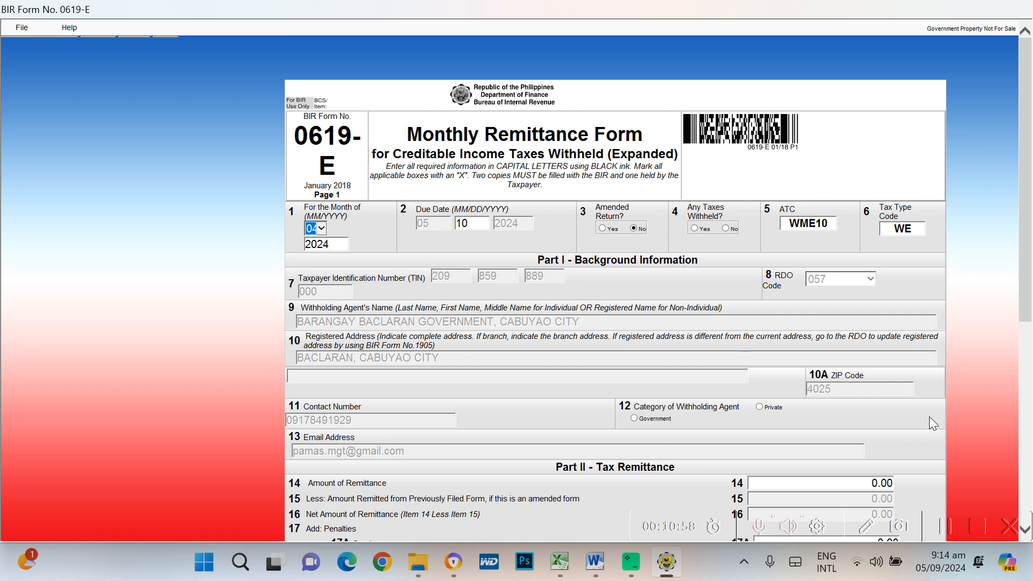
left_click(321, 229)
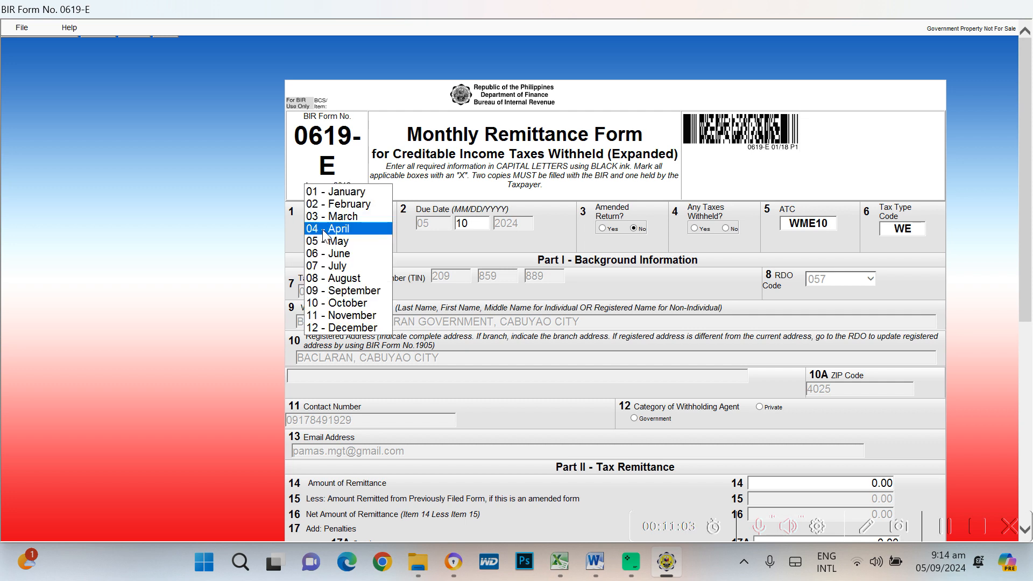
left_click(325, 229)
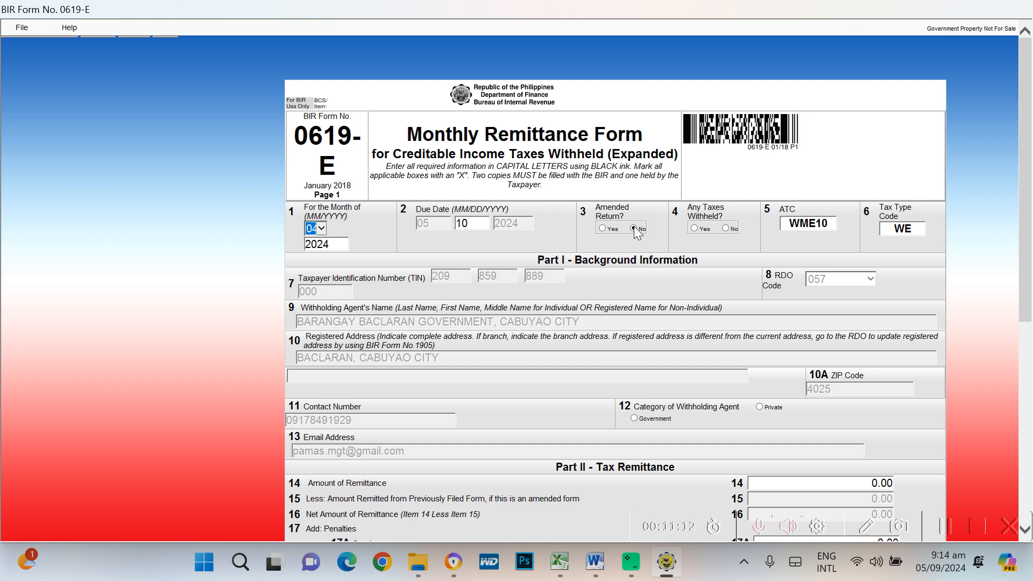
Mark Yes for taxes withheld in item 4, then switch to the Excel workbook
scroll(831, 288, "down", 1)
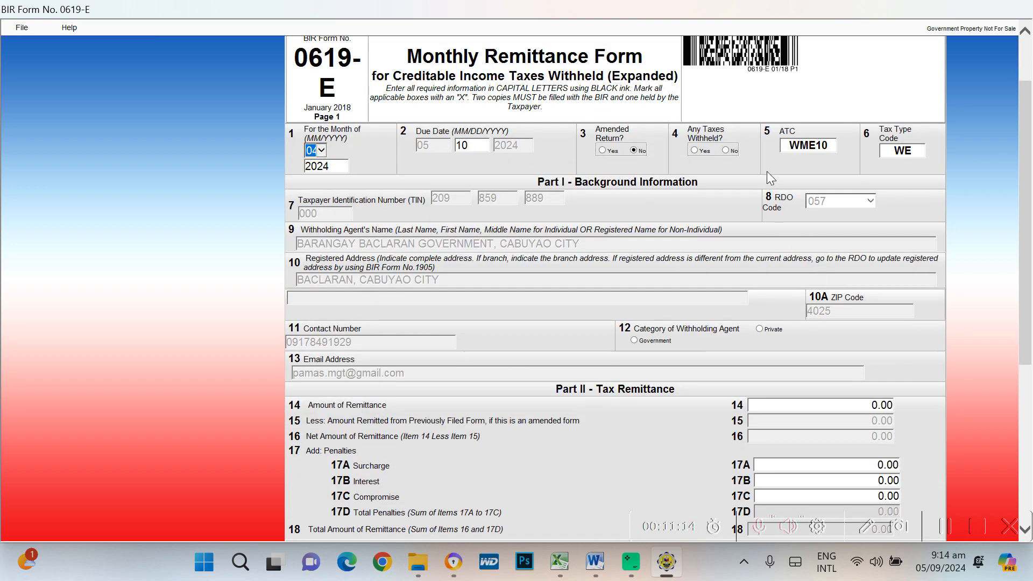
left_click(704, 151)
scroll(368, 433, "down", 5)
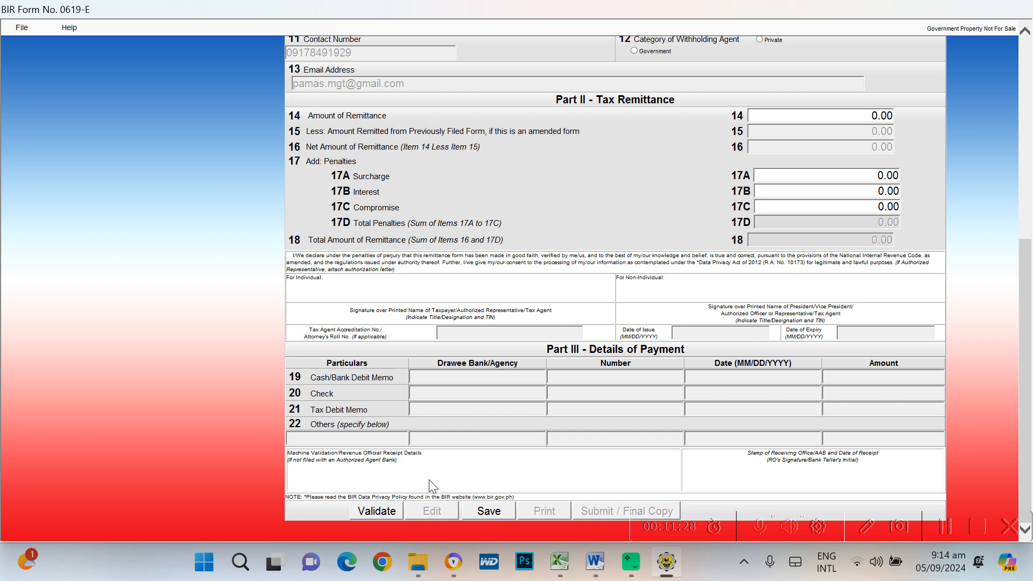
scroll(751, 289, "up", 6)
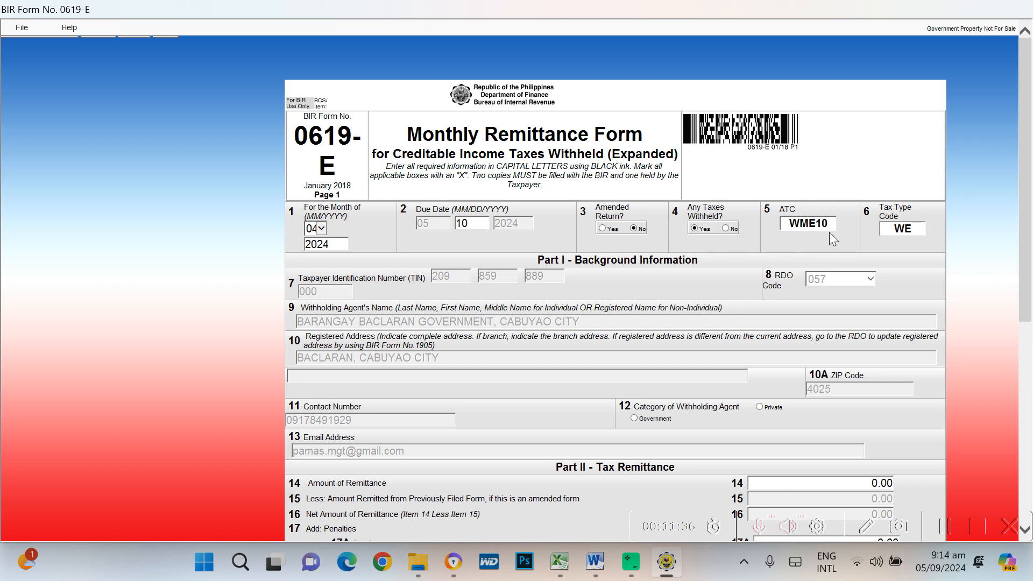
scroll(869, 332, "down", 3)
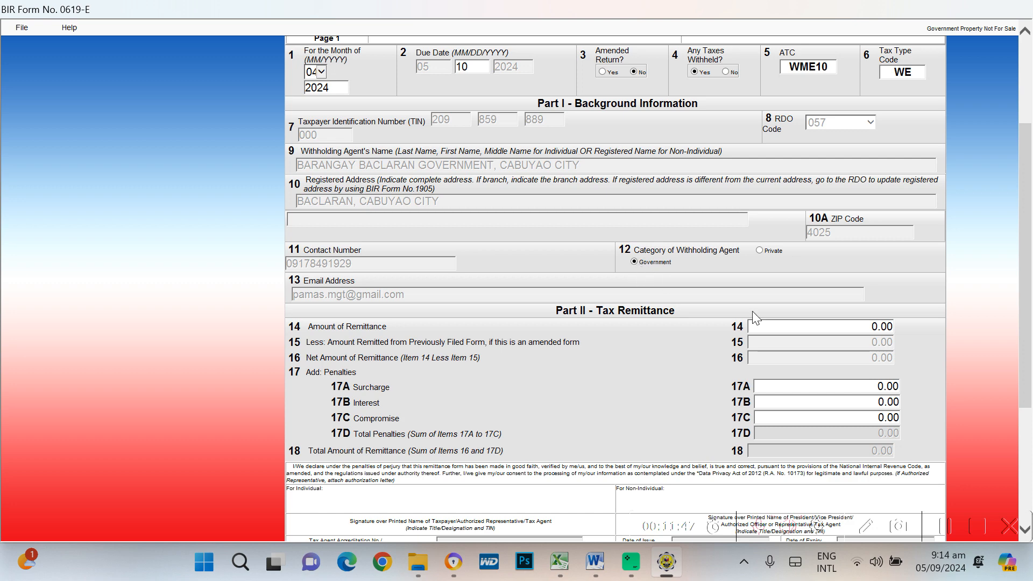
scroll(878, 366, "down", 2)
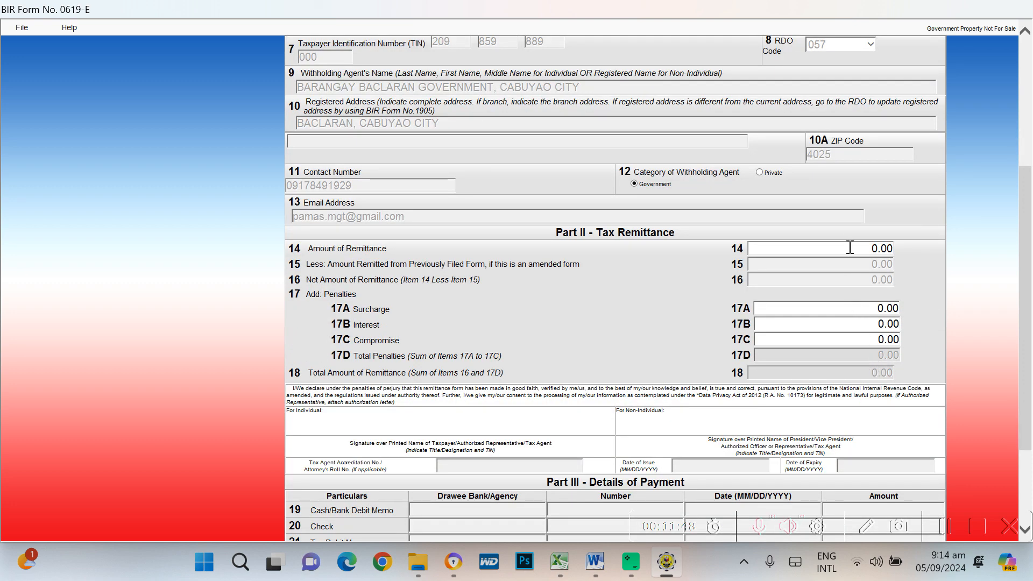
key("alt+Tab")
key("Tab")
key("Tab")
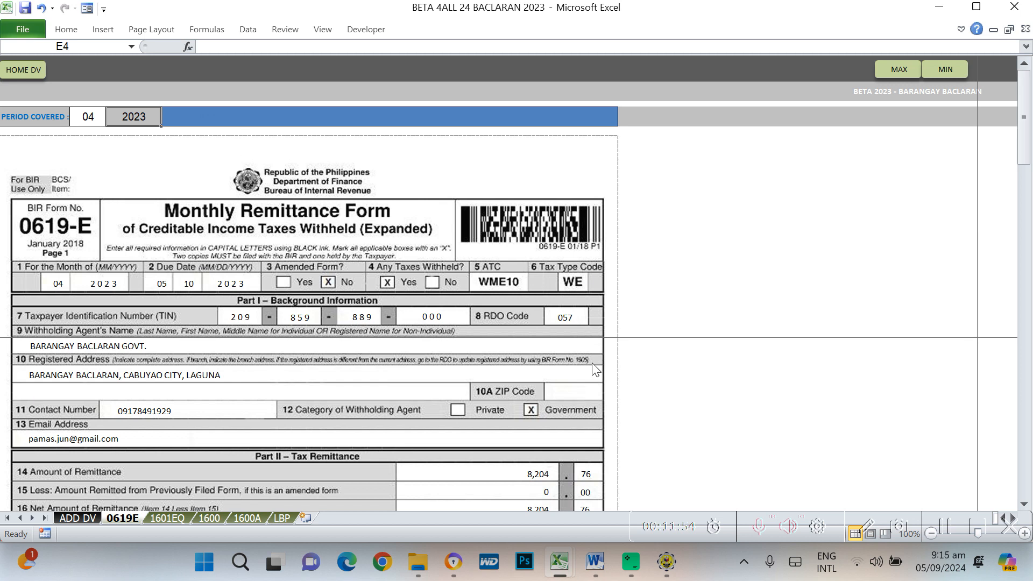
Read the 8,204.76 remittance amount on the Excel 0619E sheet, then return to eBIRForms
scroll(614, 419, "down", 2)
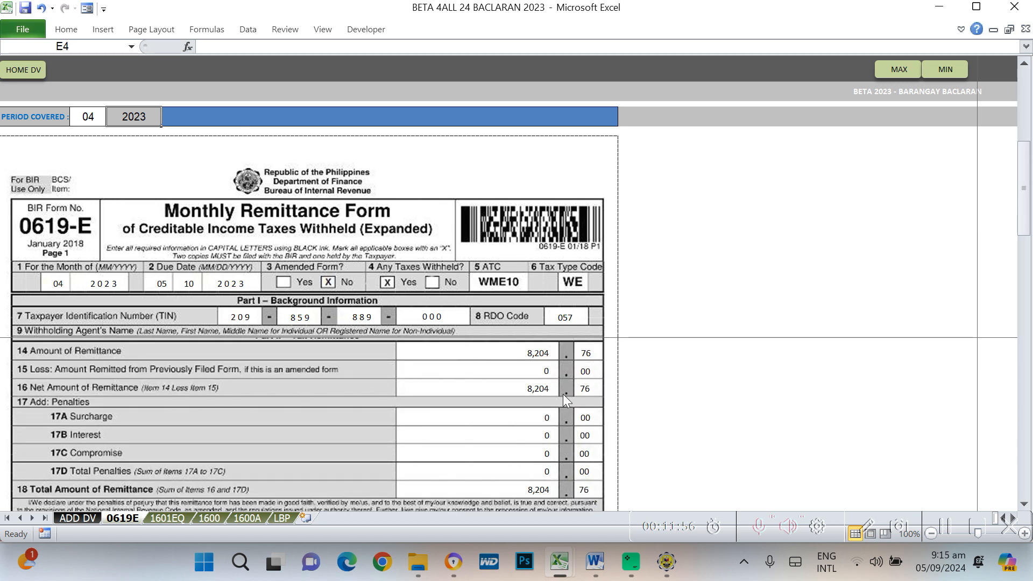
key("alt+Tab")
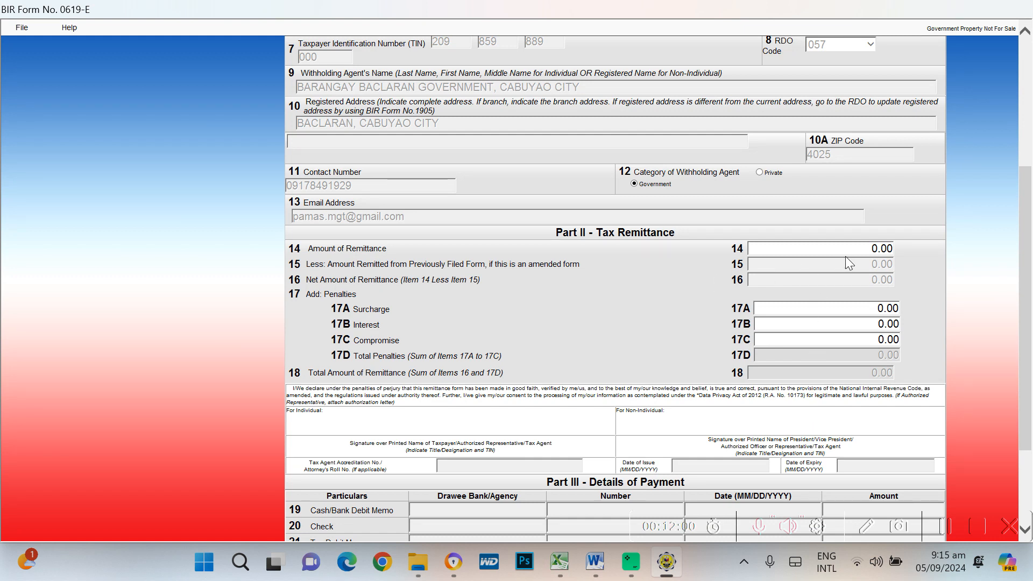
Enter 8204.76 as the item 14 amount of remittance and validate the 0619-E form
type("8204.76")
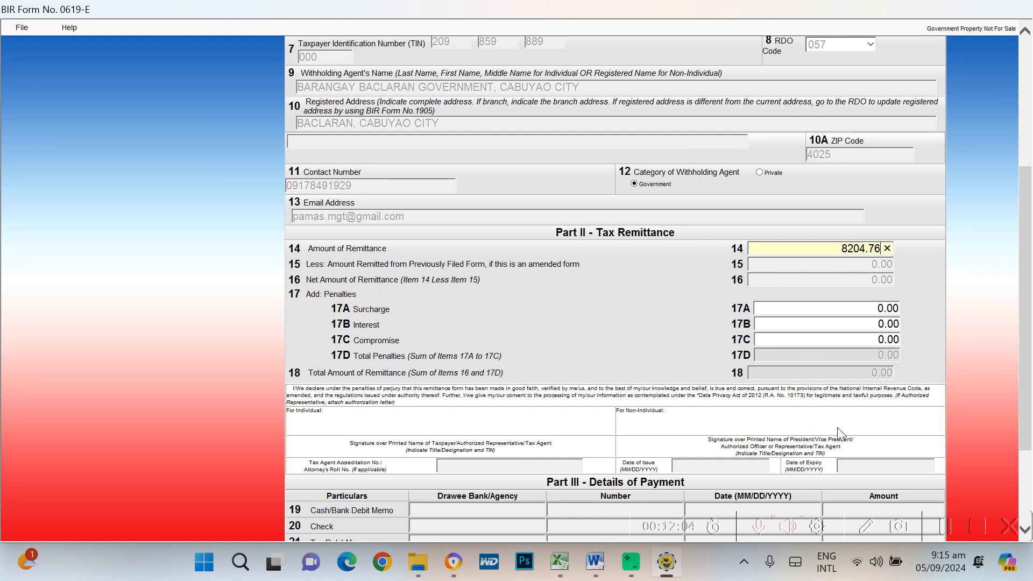
key("Tab")
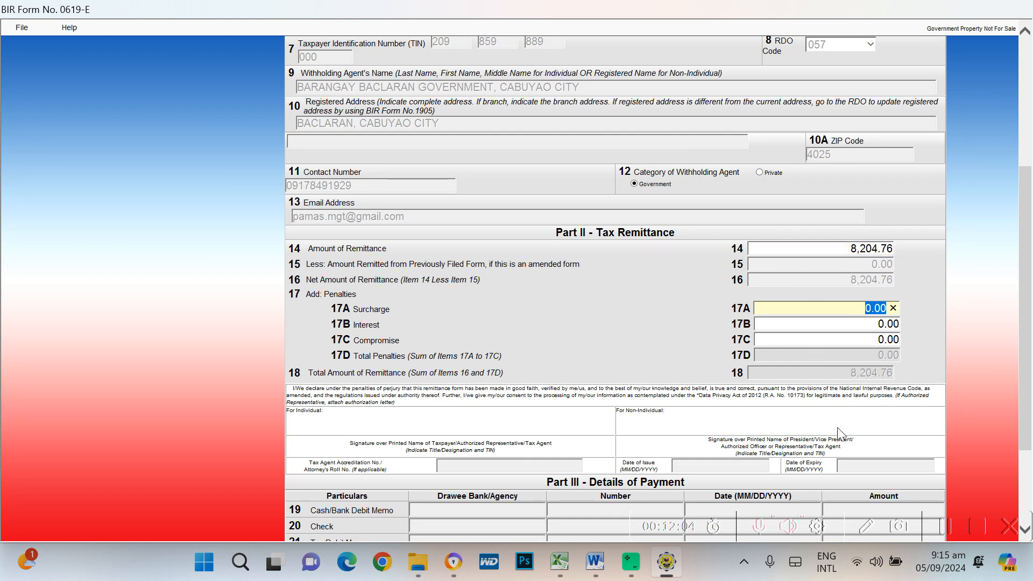
key("Tab")
key("Tab")
key("Tab")
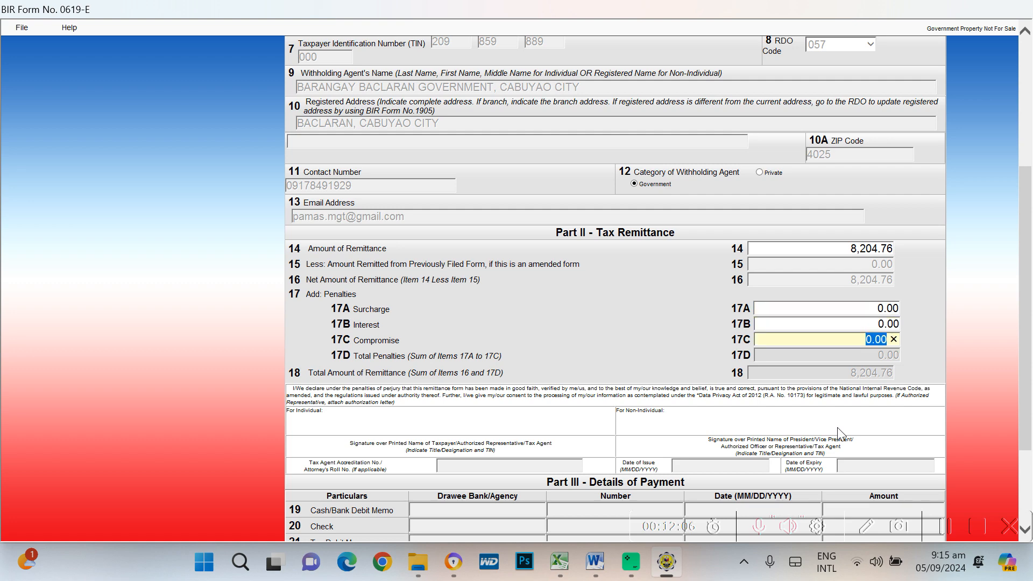
scroll(665, 420, "down", 1)
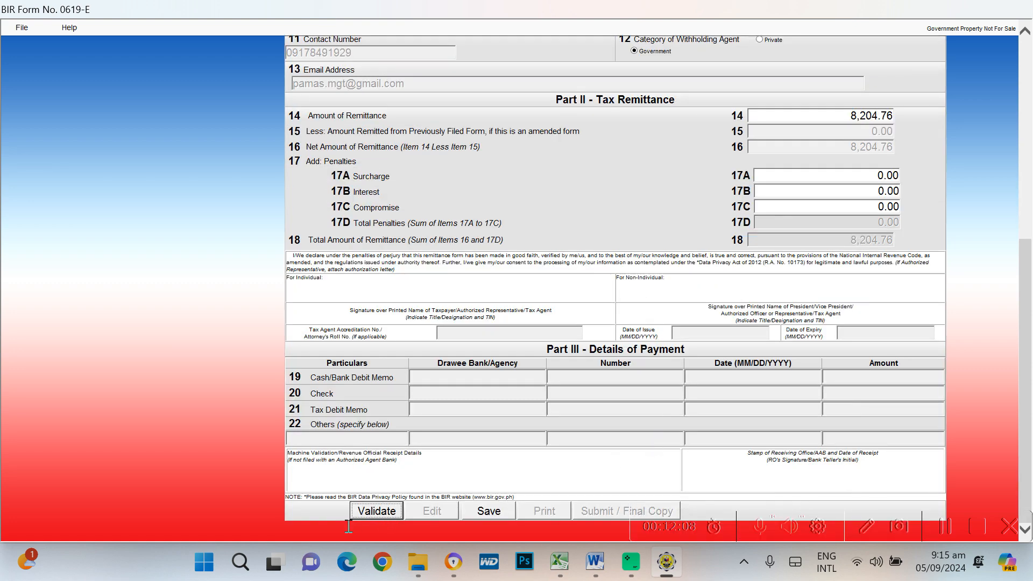
left_click(377, 512)
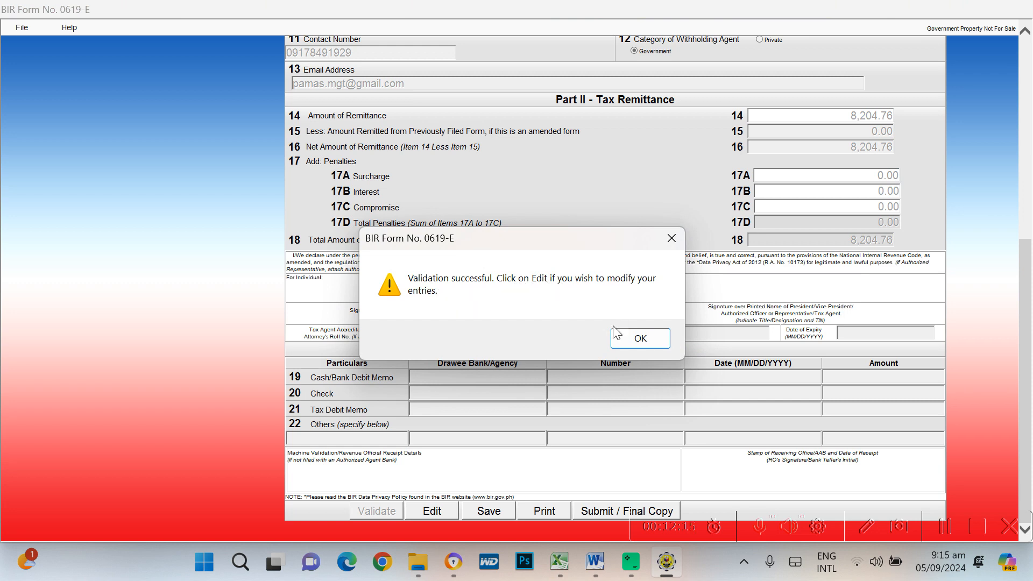
Edit the 0619-E form at item 14 and validate it again
left_click(640, 338)
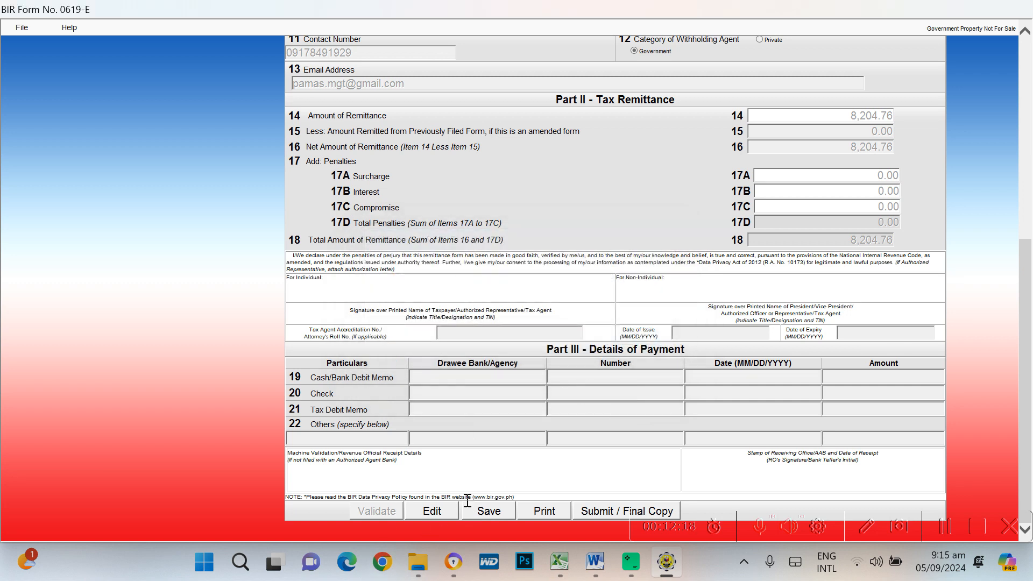
left_click(438, 515)
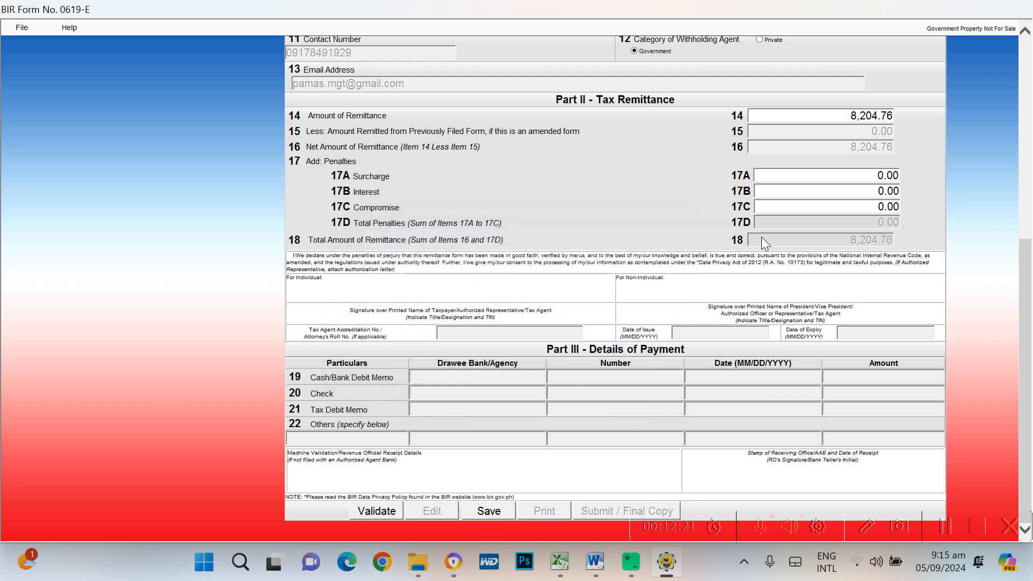
left_click(819, 114)
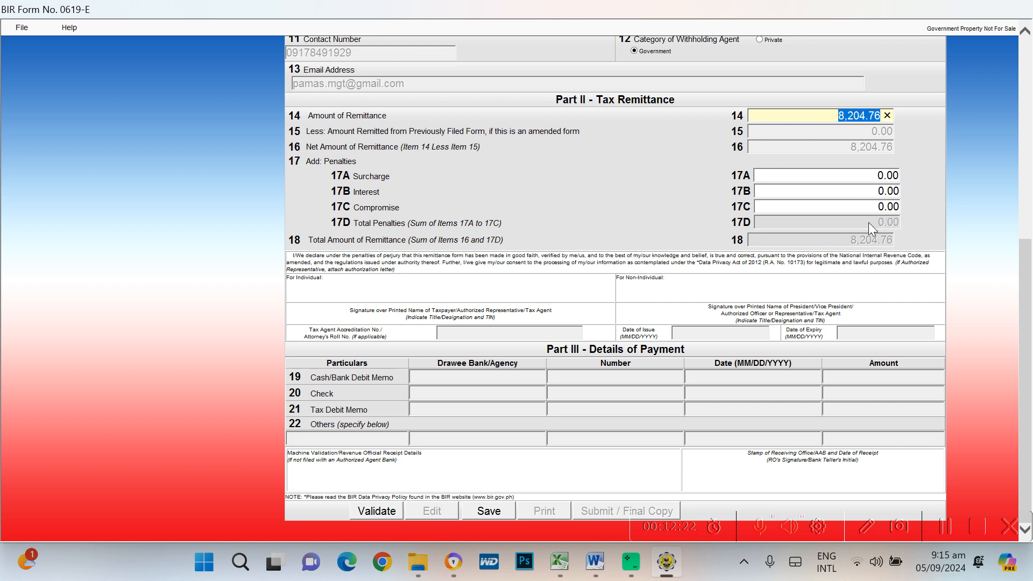
left_click(381, 513)
left_click(644, 338)
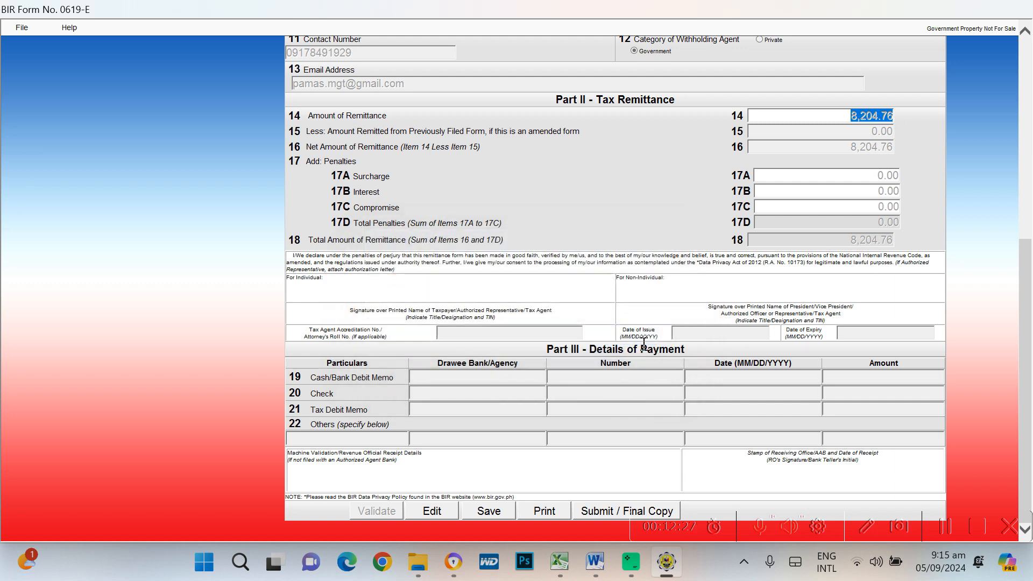
Save the return and its background information, then choose Submit / Final Copy
left_click(488, 512)
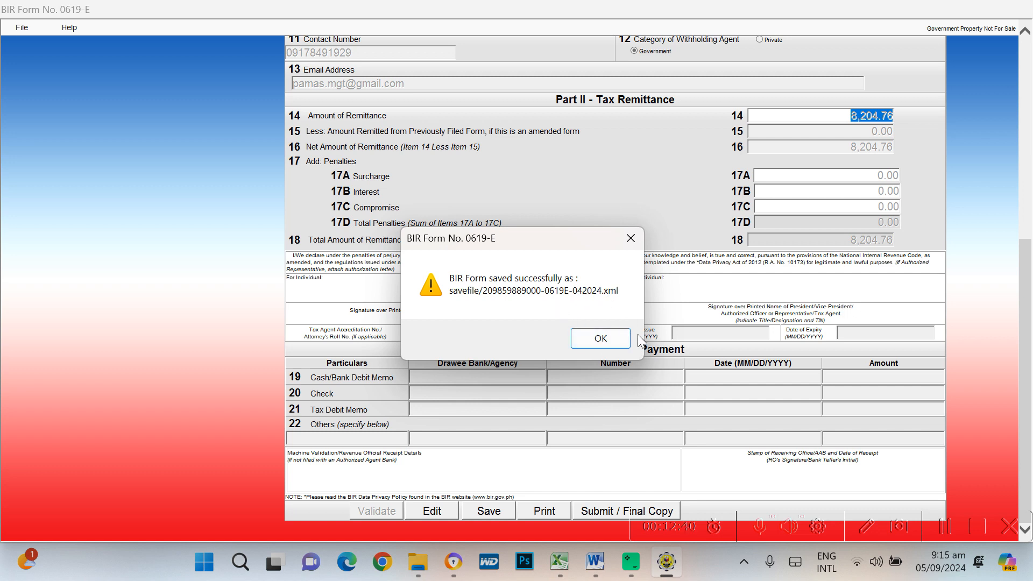
left_click(601, 339)
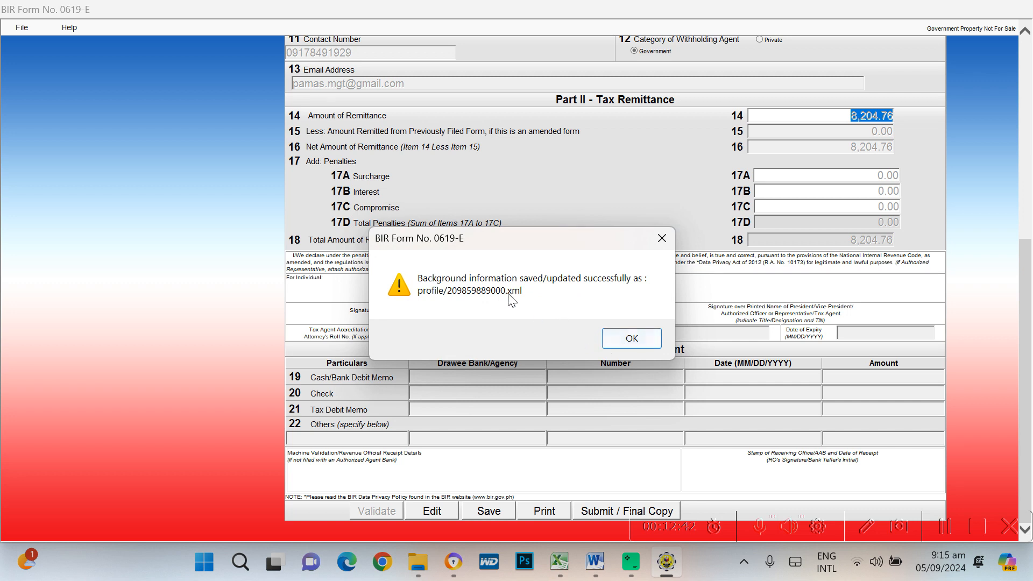
left_click(625, 339)
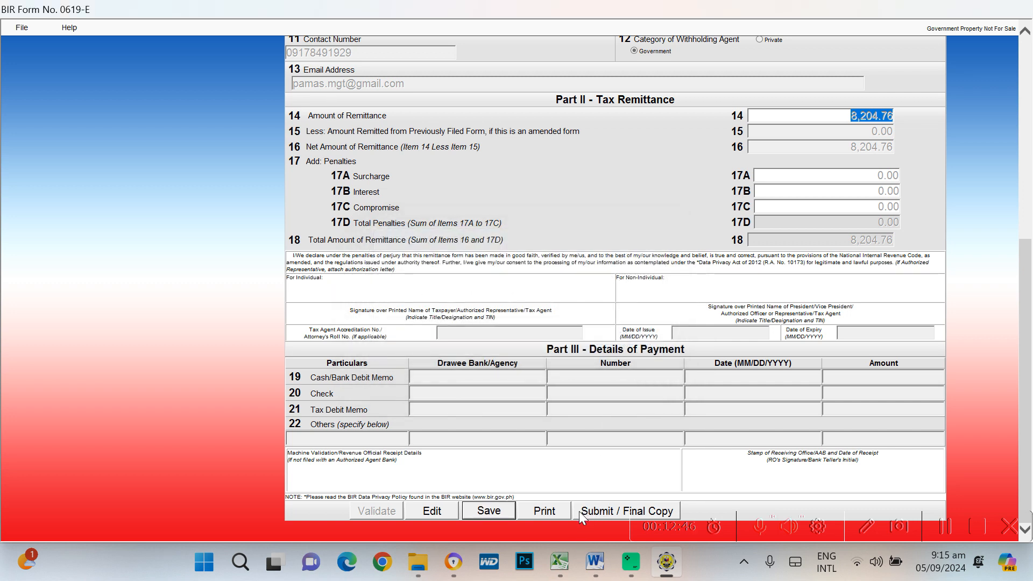
left_click(609, 510)
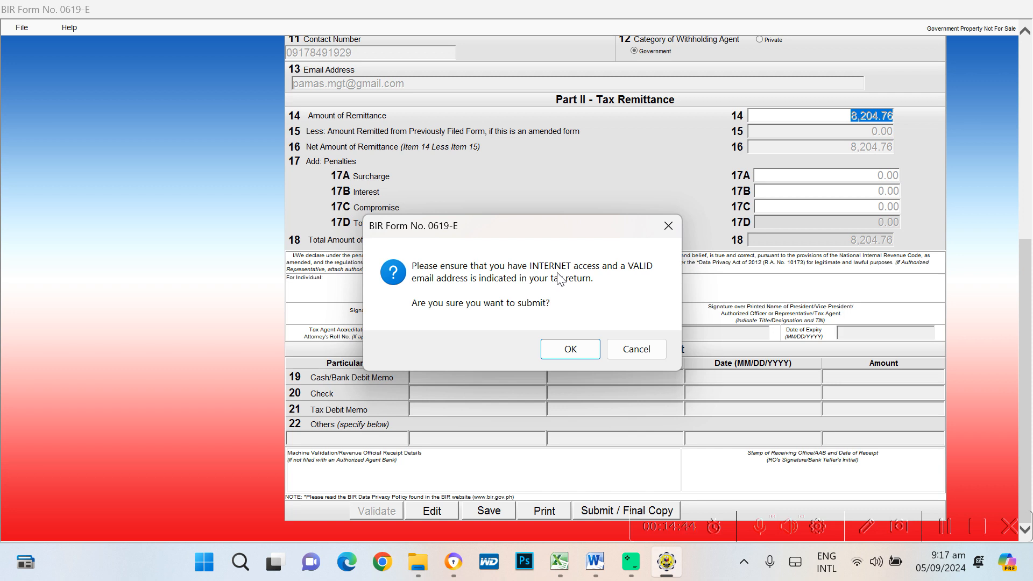
Cancel the online submission and open the printable 0619-E return
left_click(644, 358)
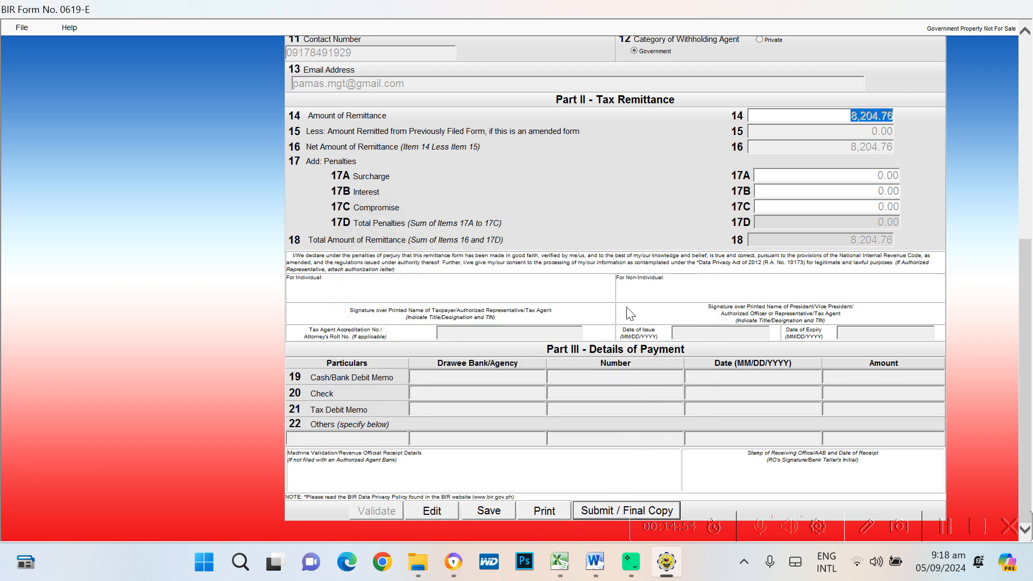
left_click(545, 510)
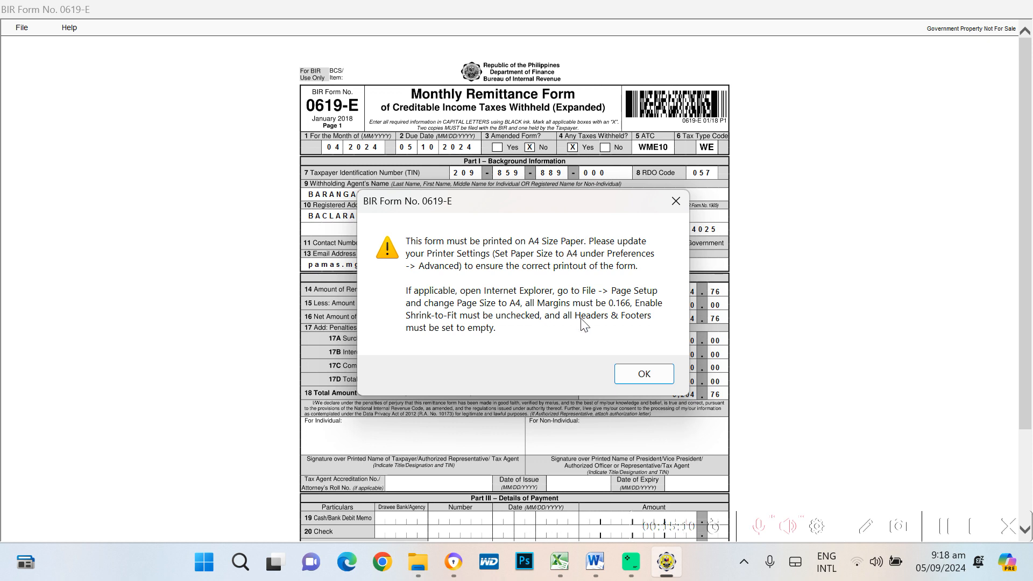
Dismiss the A4 paper warning and bring up the File > Print settings
left_click(644, 375)
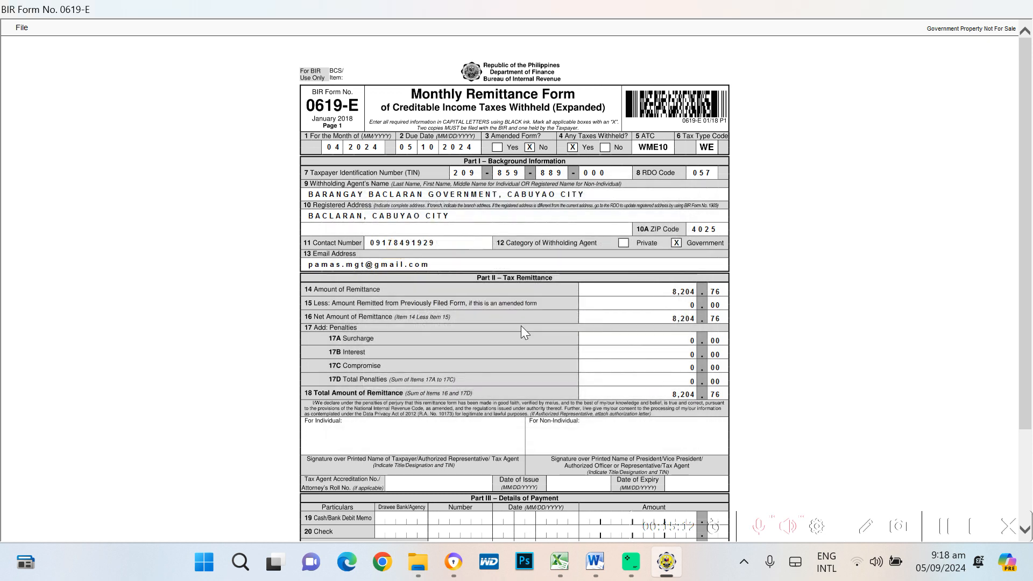
left_click(23, 30)
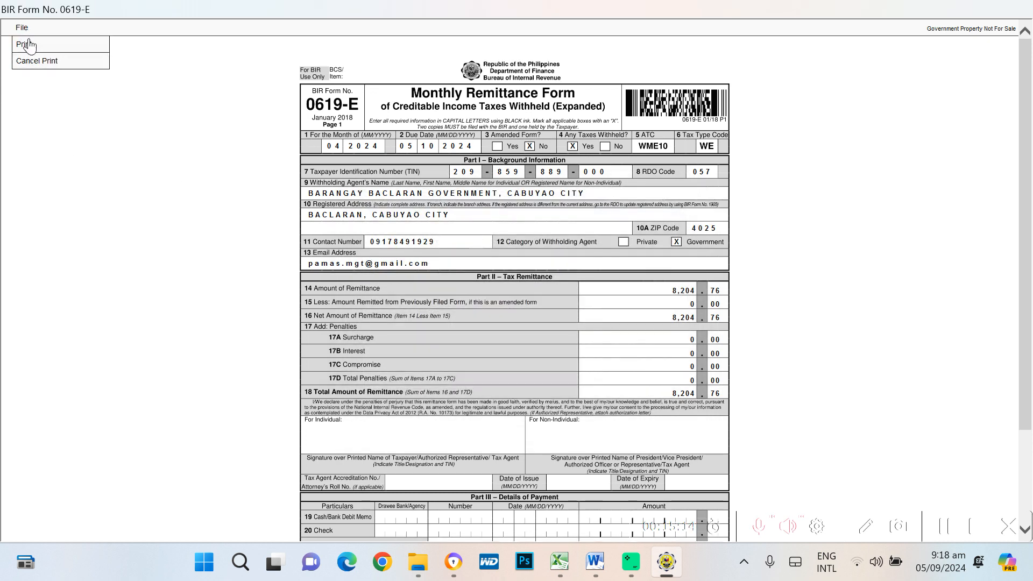
left_click(26, 44)
left_click(22, 27)
left_click(24, 45)
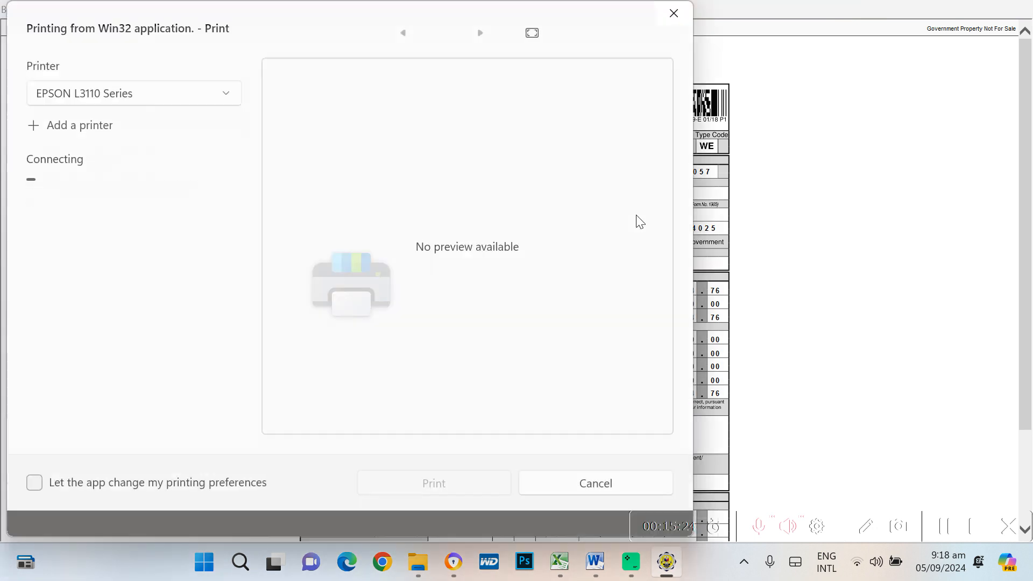
left_click(226, 92)
left_click(291, 33)
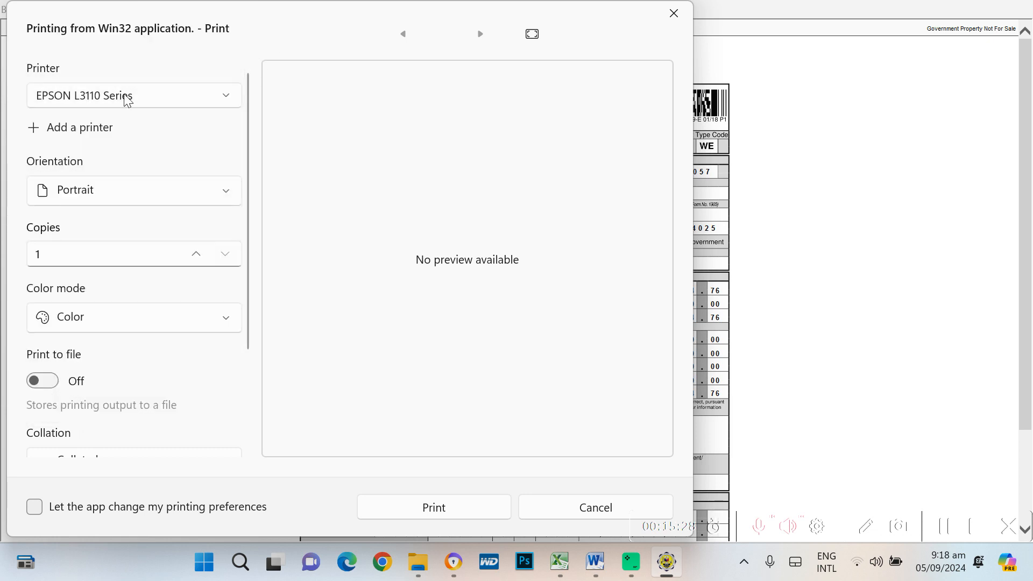
scroll(192, 370, "down", 3)
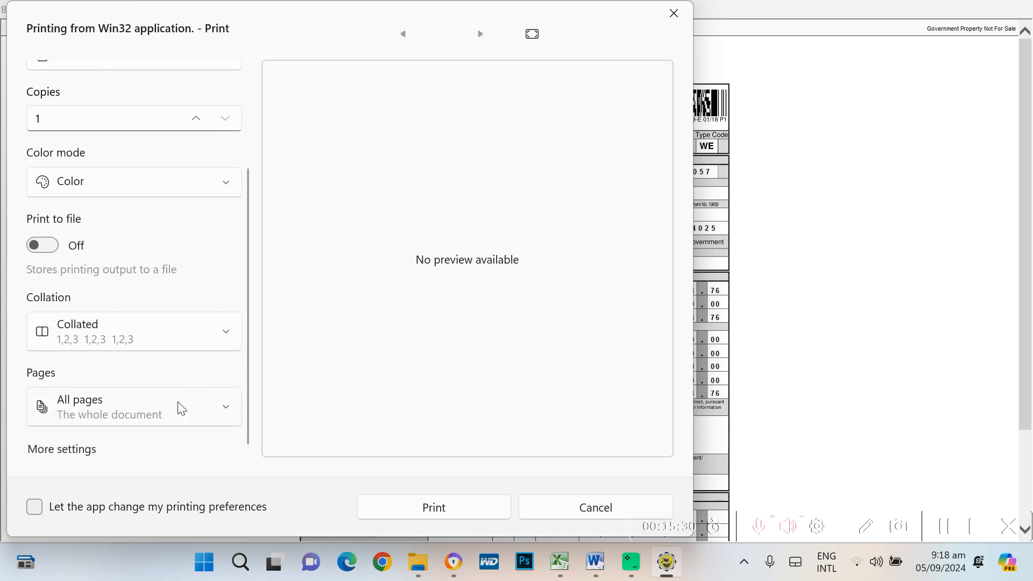
scroll(188, 243, "up", 3)
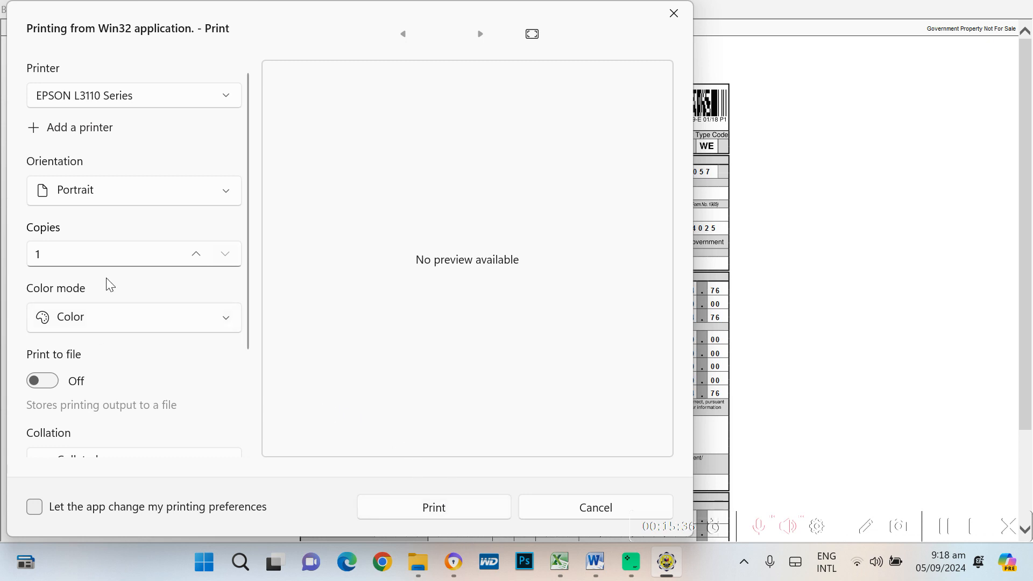
Set copies to 3, select the EPSON L3210 Series printer, and print
left_click(32, 254)
left_click_drag(56, 252, 19, 253)
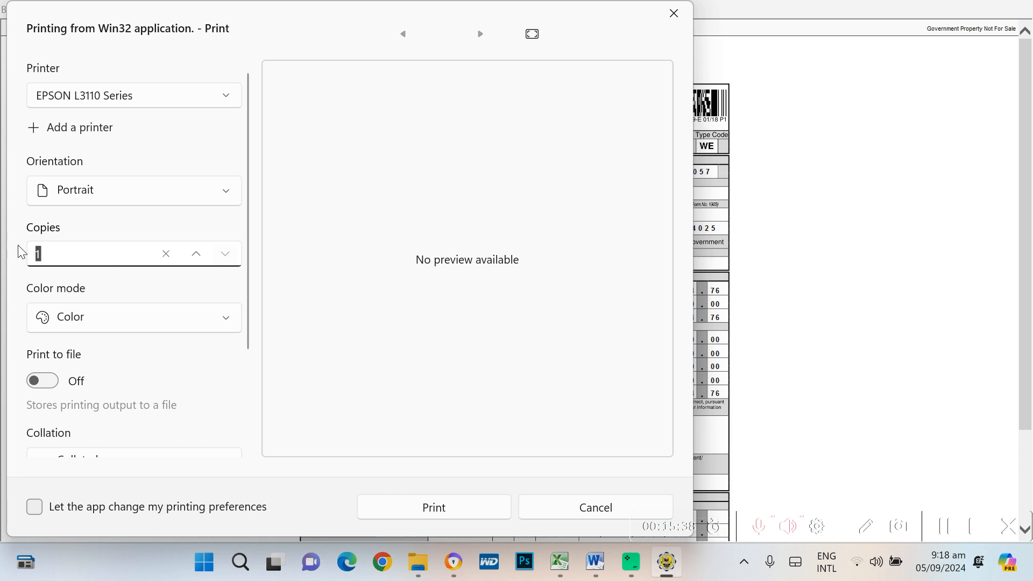
type("3")
left_click(225, 102)
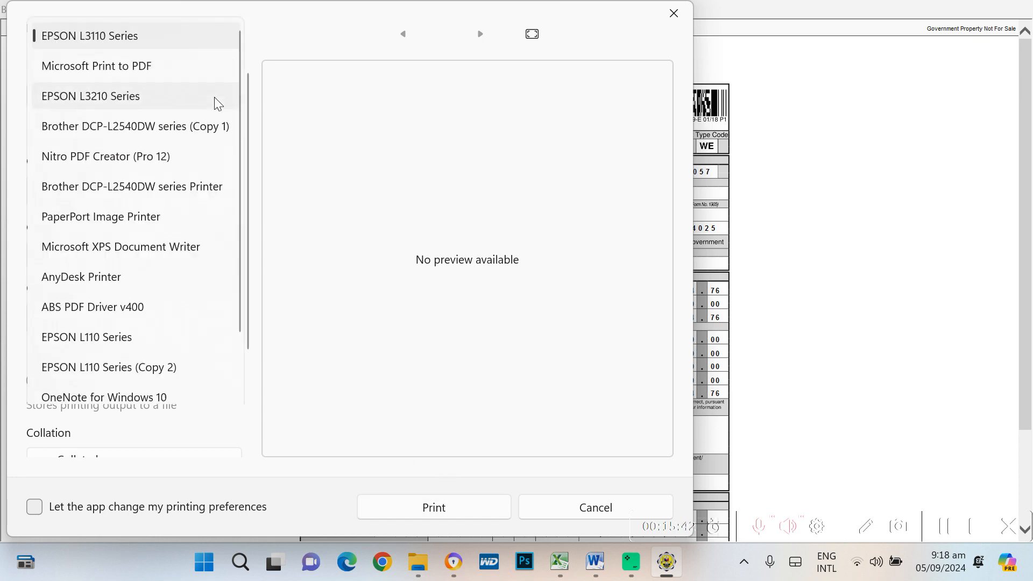
left_click(108, 97)
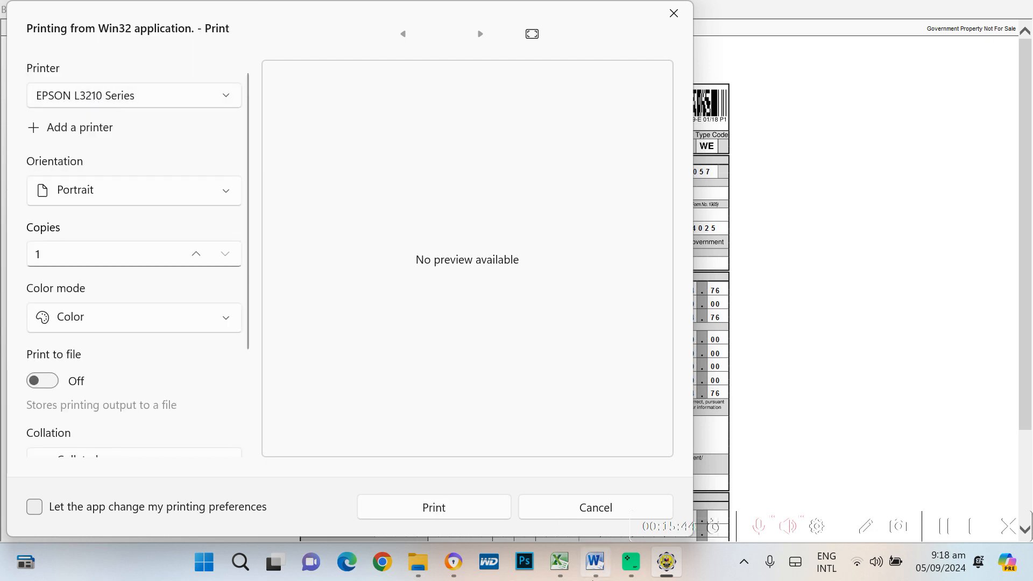
left_click(434, 508)
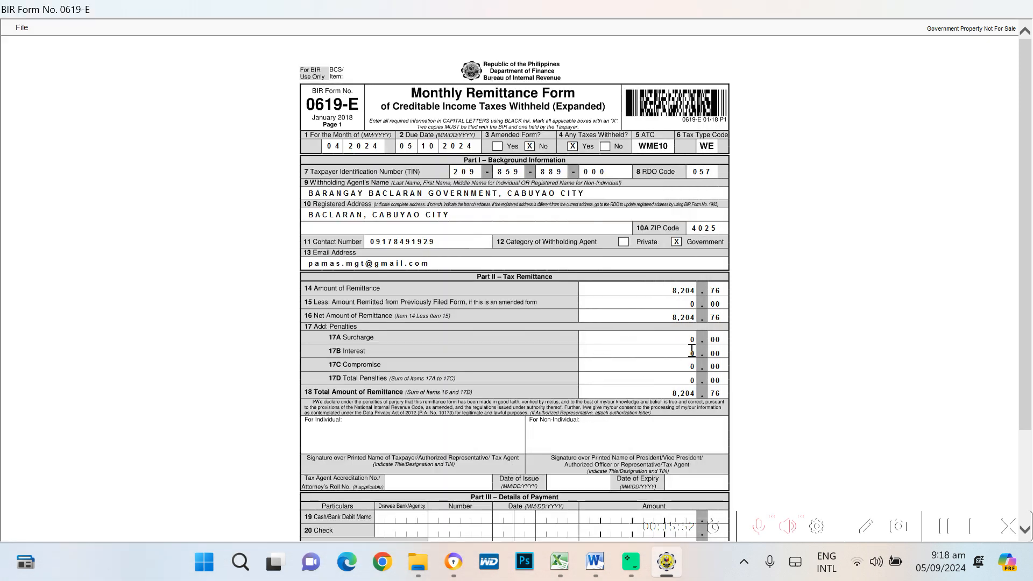
Cancel the print view and return to the eBIRForms main screen
scroll(691, 351, "down", 1)
scroll(327, 232, "up", 1)
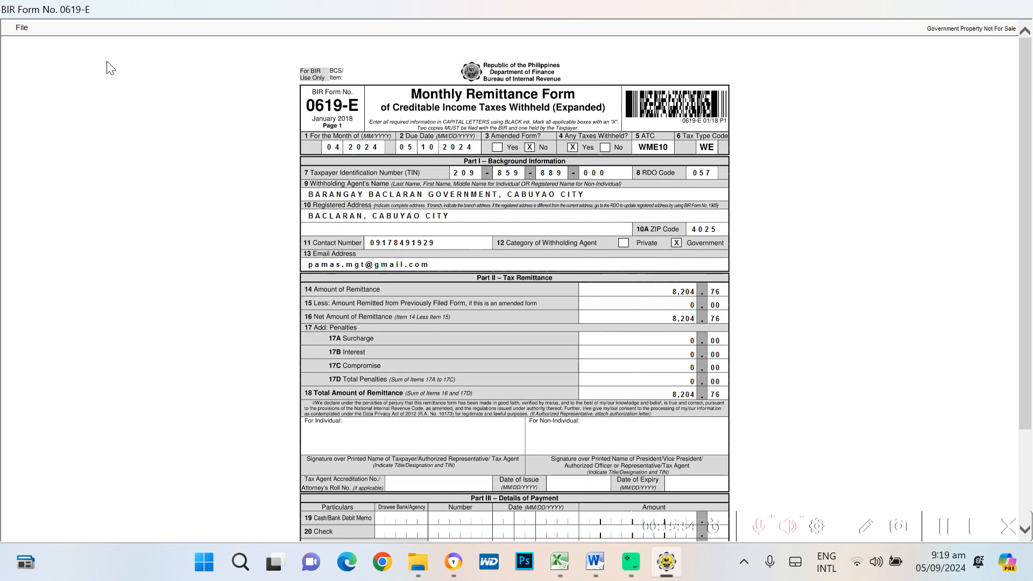
left_click(21, 27)
left_click(30, 61)
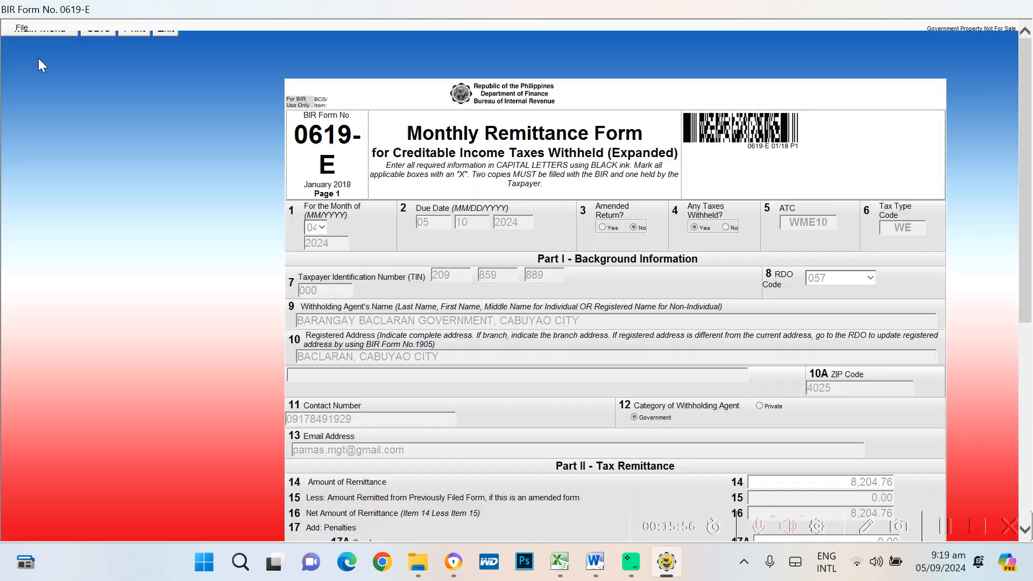
left_click(22, 29)
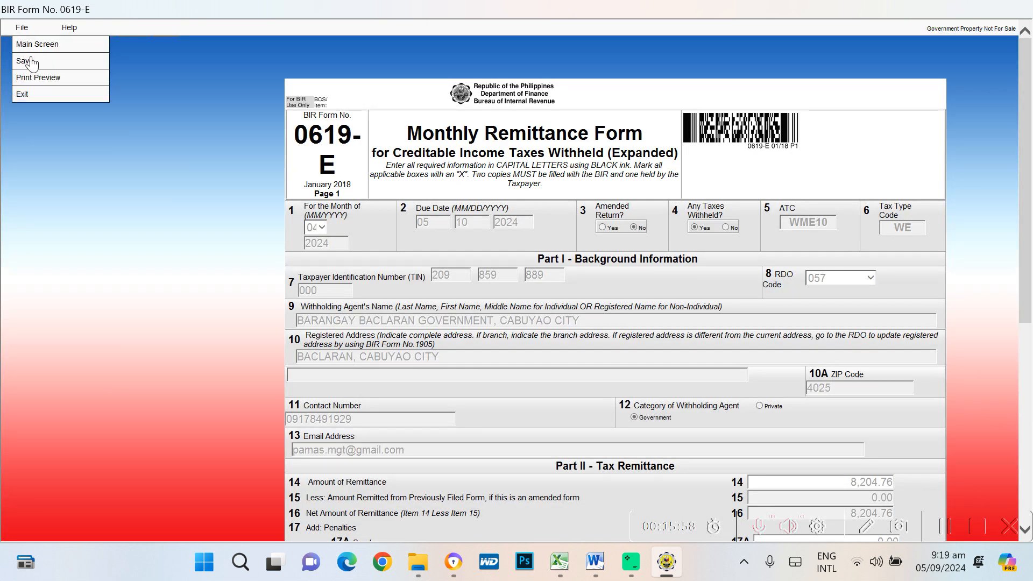
left_click(51, 52)
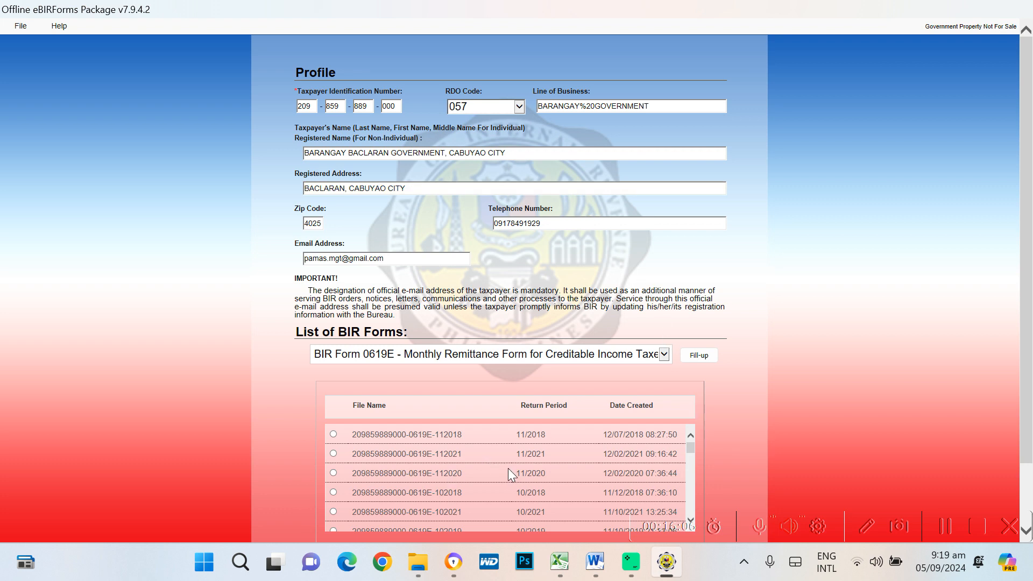
Check the saved 0619E list for the 04/2024 return, then switch to Excel
scroll(508, 468, "down", 5)
scroll(505, 473, "down", 8)
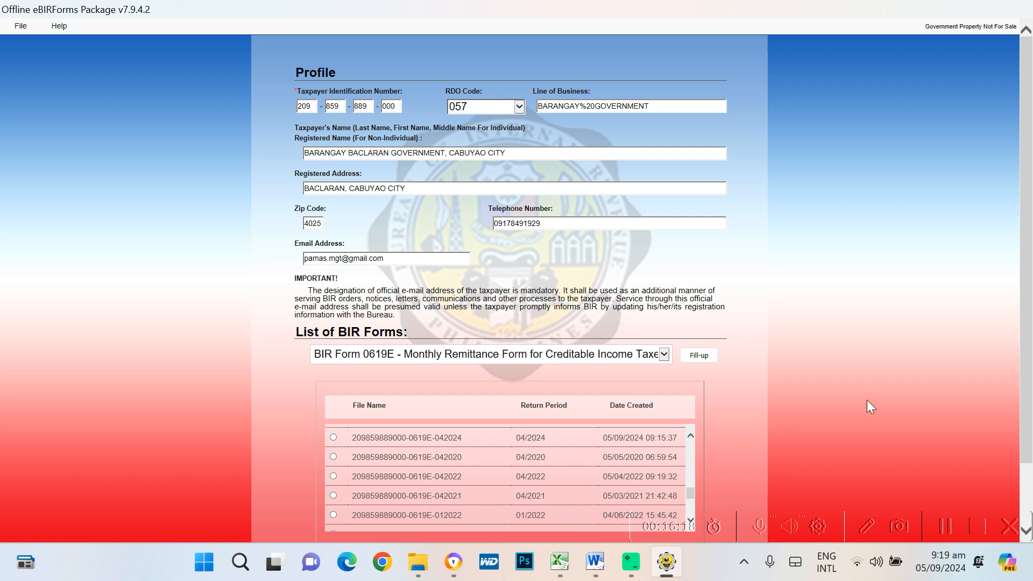
key("alt+Tab")
key("alt+Tab")
key("alt+Tab")
key("alt+Tab")
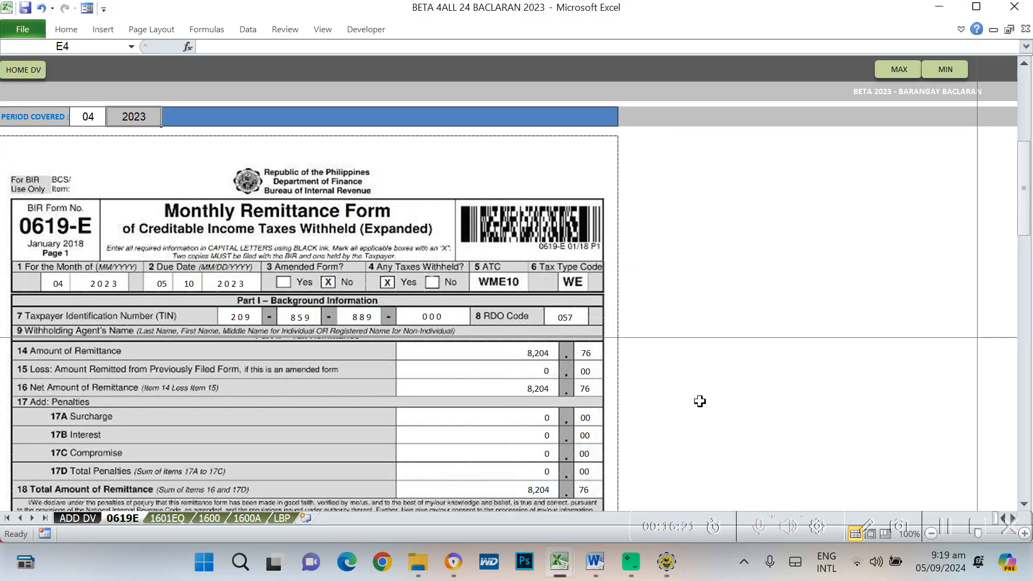
Review the 1601EQ sheet's quarterly figures in Excel, then return to eBIRForms
left_click(782, 331)
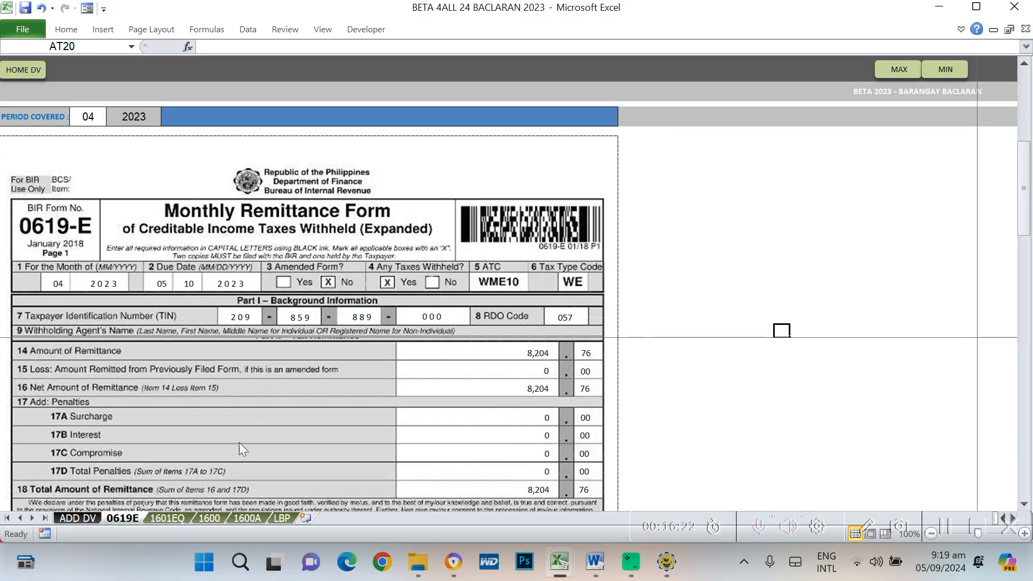
left_click(171, 517)
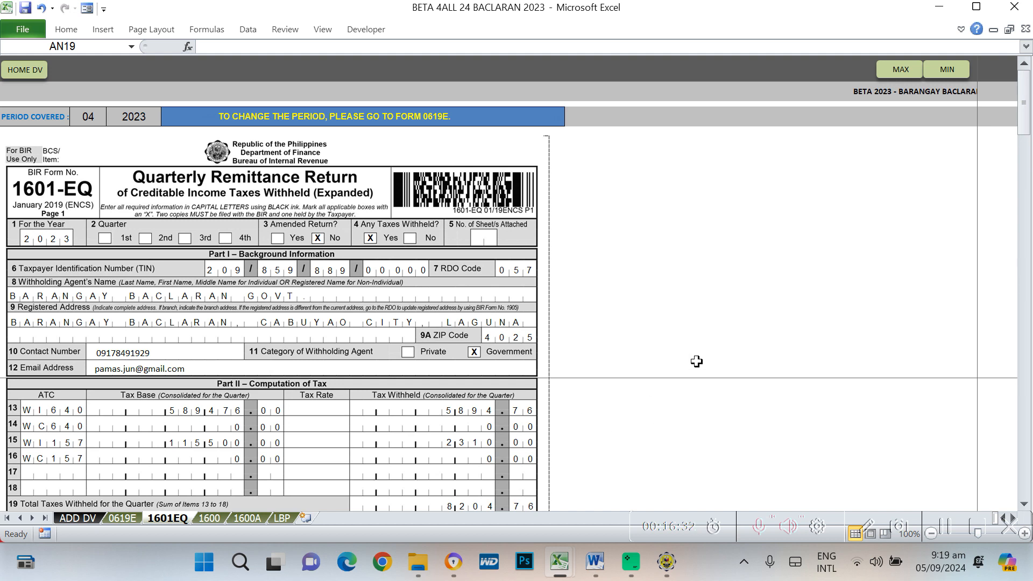
key("alt+Tab")
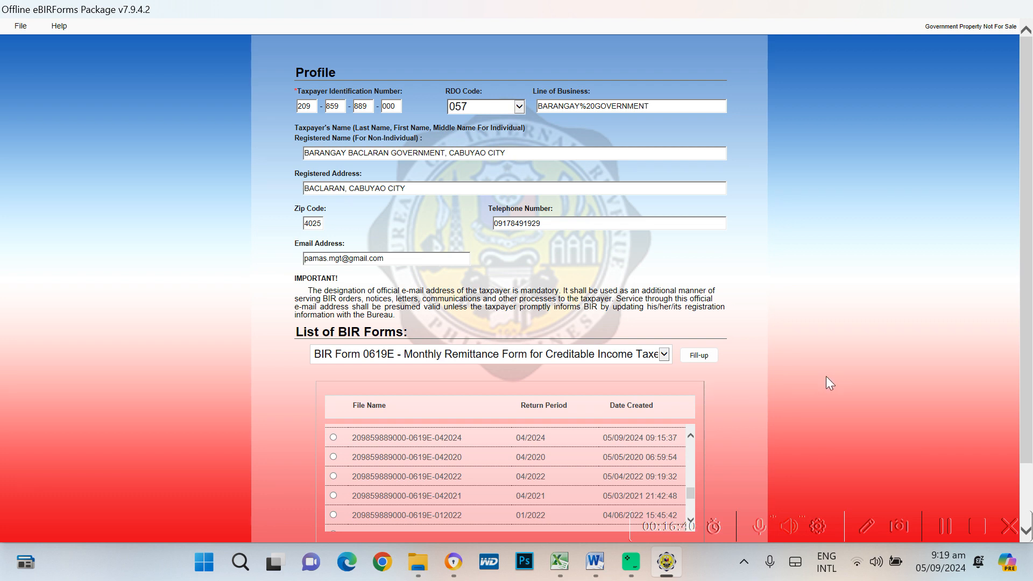
Select BIR Form 1601EQ, look over its saved quarterly returns, and start Fill-up
left_click(665, 355)
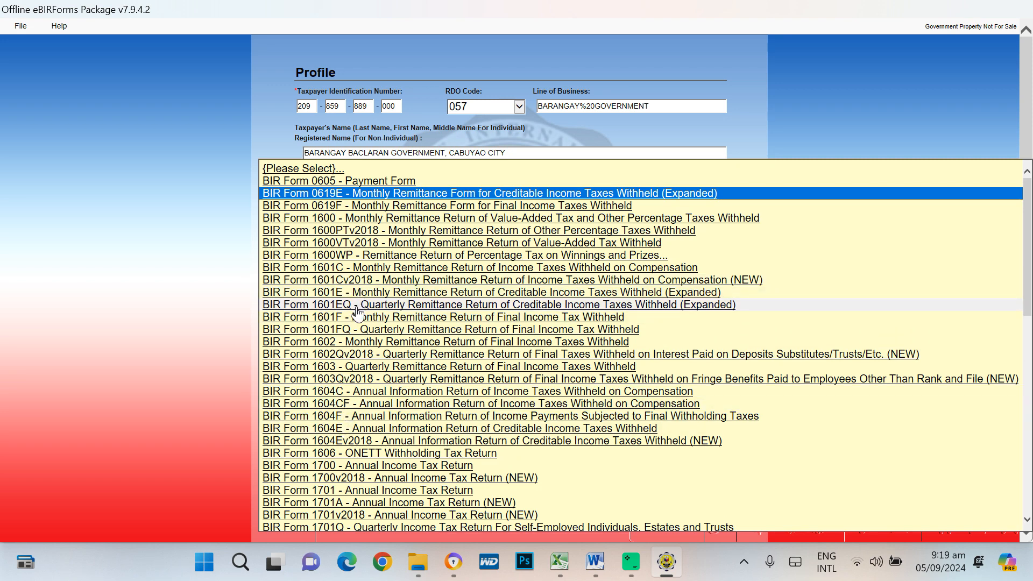
left_click(356, 313)
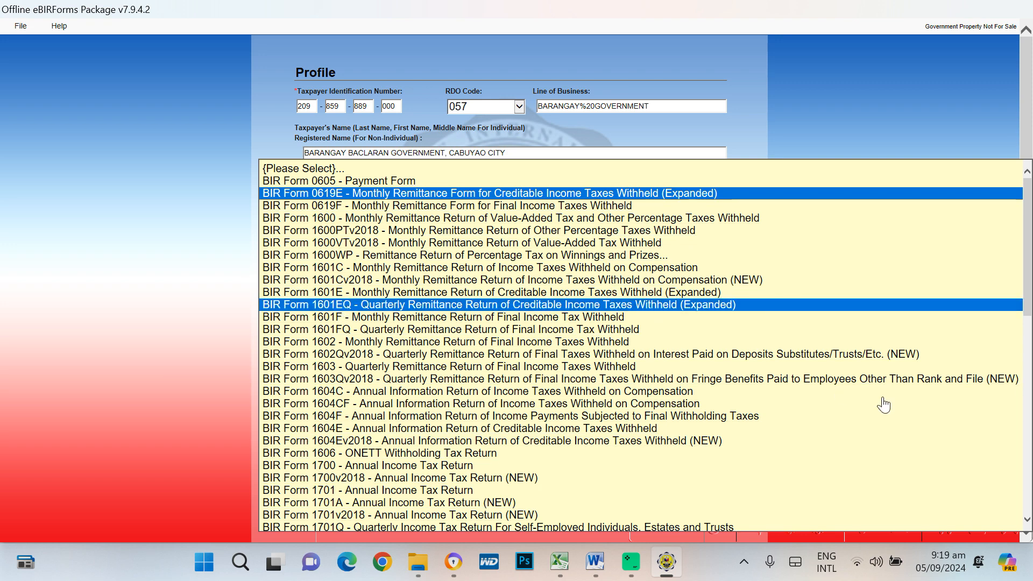
key("Return")
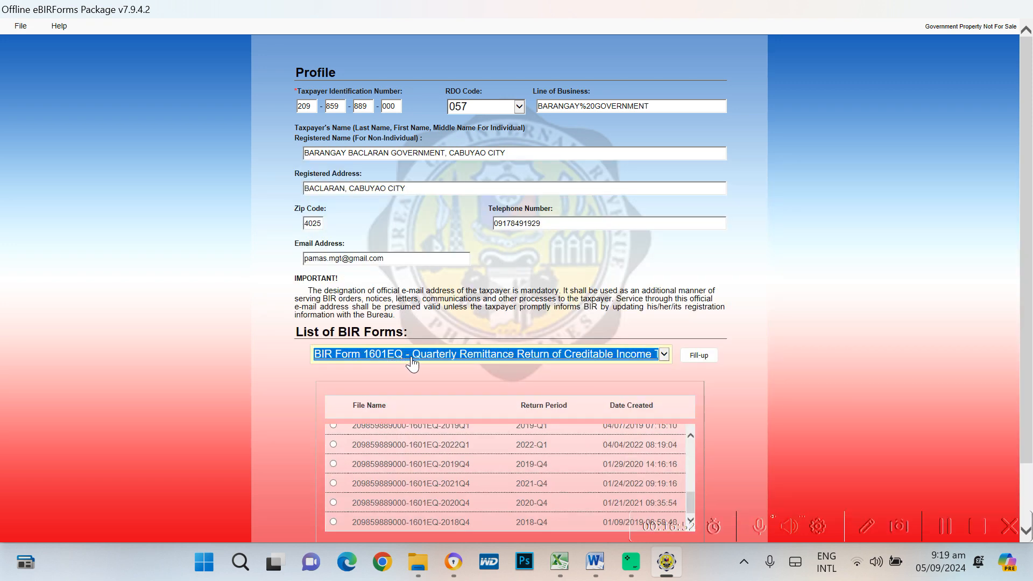
scroll(475, 475, "up", 1)
scroll(476, 476, "down", 2)
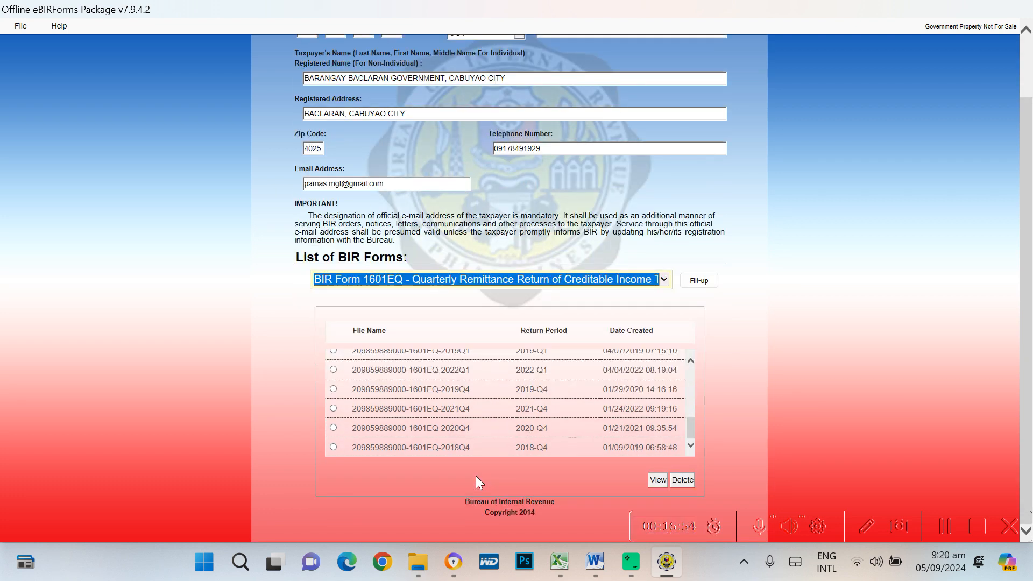
scroll(509, 437, "up", 3)
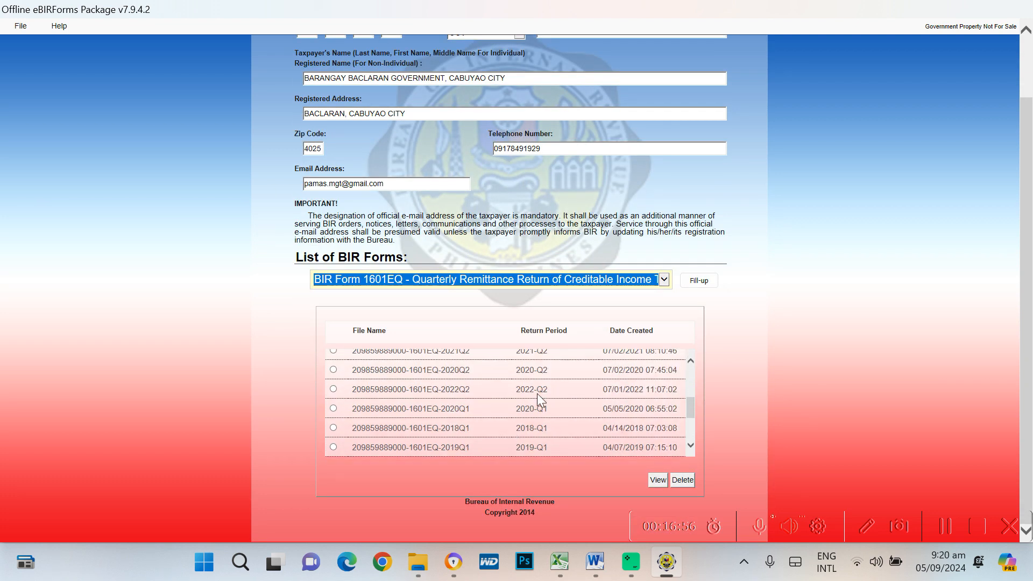
scroll(537, 393, "down", 3)
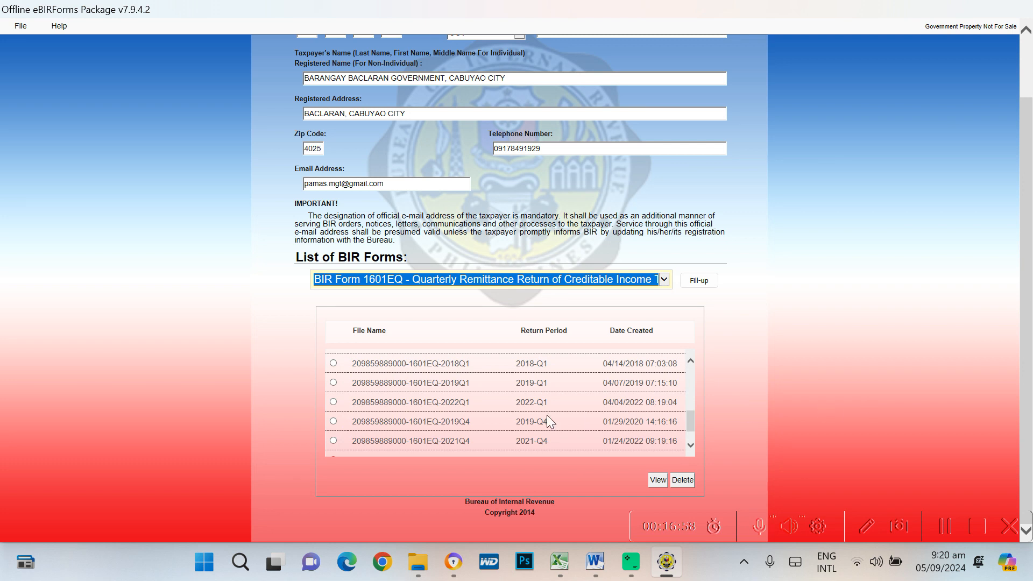
scroll(819, 398, "up", 2)
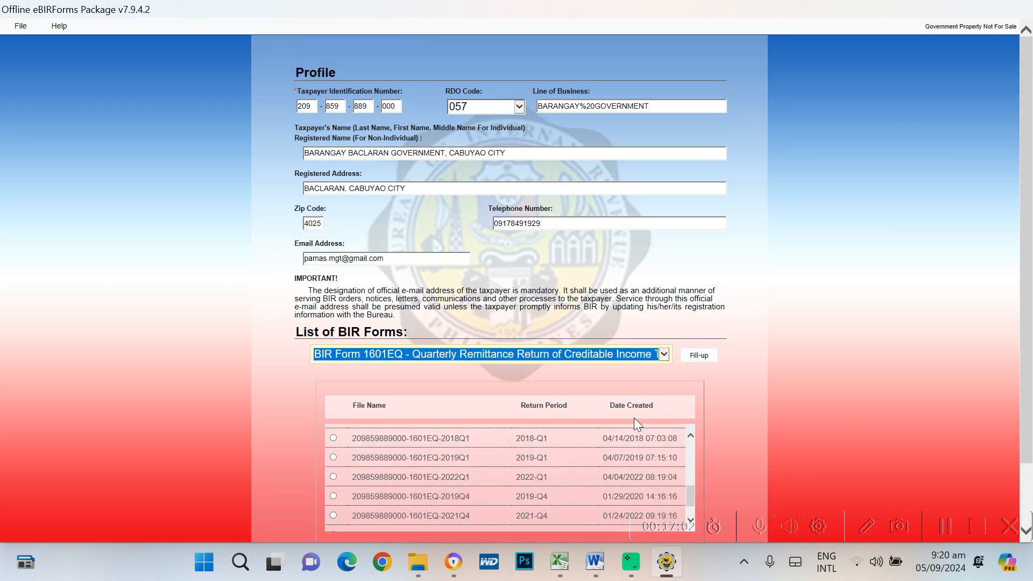
left_click(699, 356)
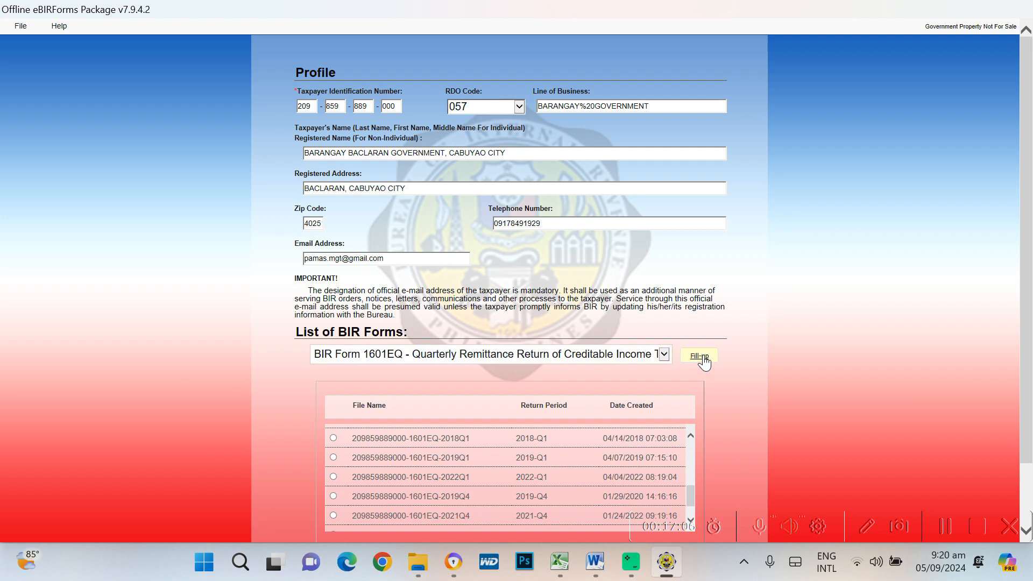
Acknowledge the saved background information so the blank 2024 Form 1601-EQ opens
left_click(625, 340)
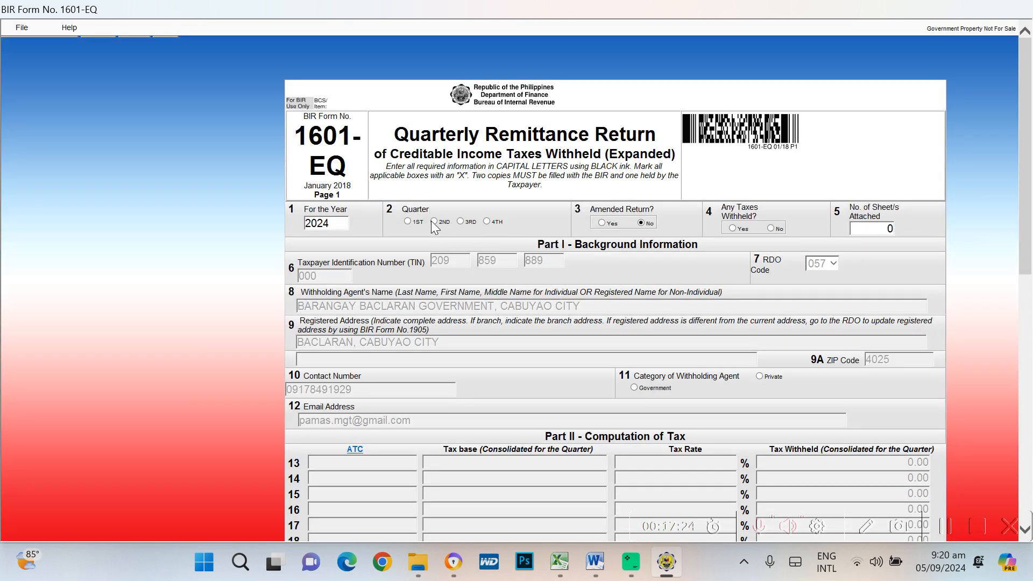
Set the 0619E Period Covered to 06 so the 1601EQ sheet shows Q2 totals of 23,528.68
key("alt+Tab")
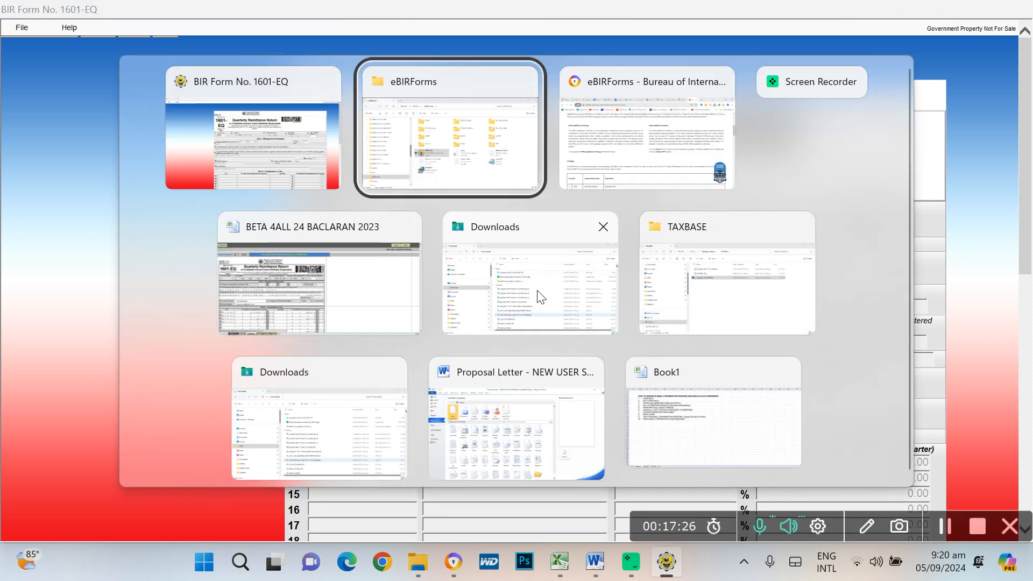
key("alt+Tab")
key("alt+Tab")
key("alt+Tab")
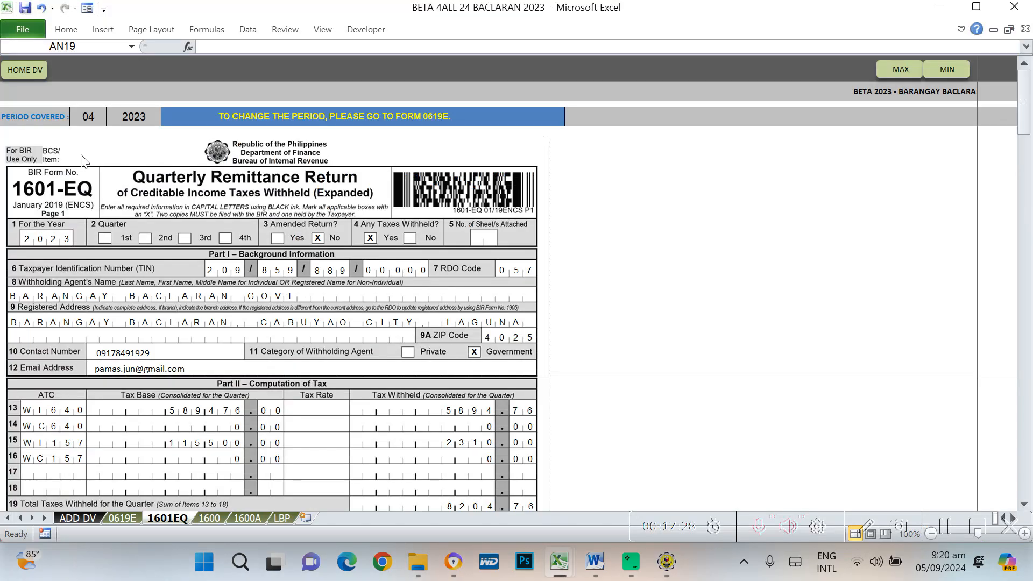
left_click(131, 518)
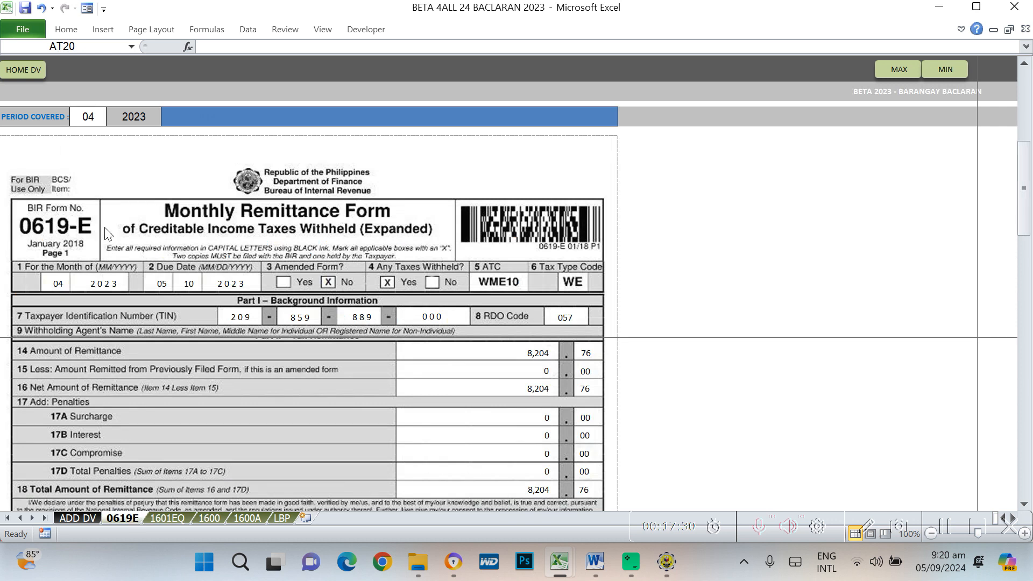
left_click(91, 116)
left_click(109, 119)
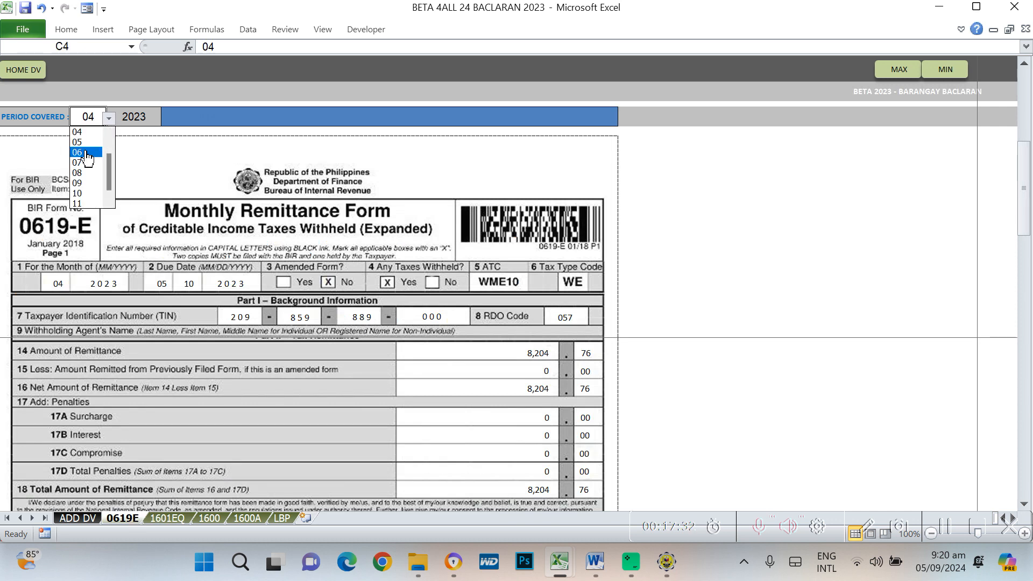
left_click(89, 152)
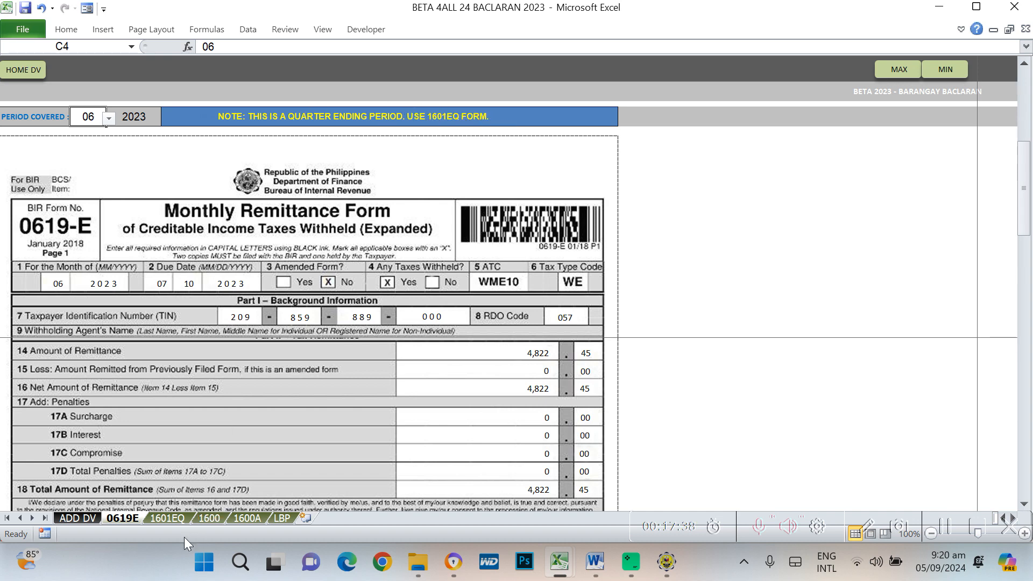
left_click(169, 519)
scroll(766, 375, "down", 2)
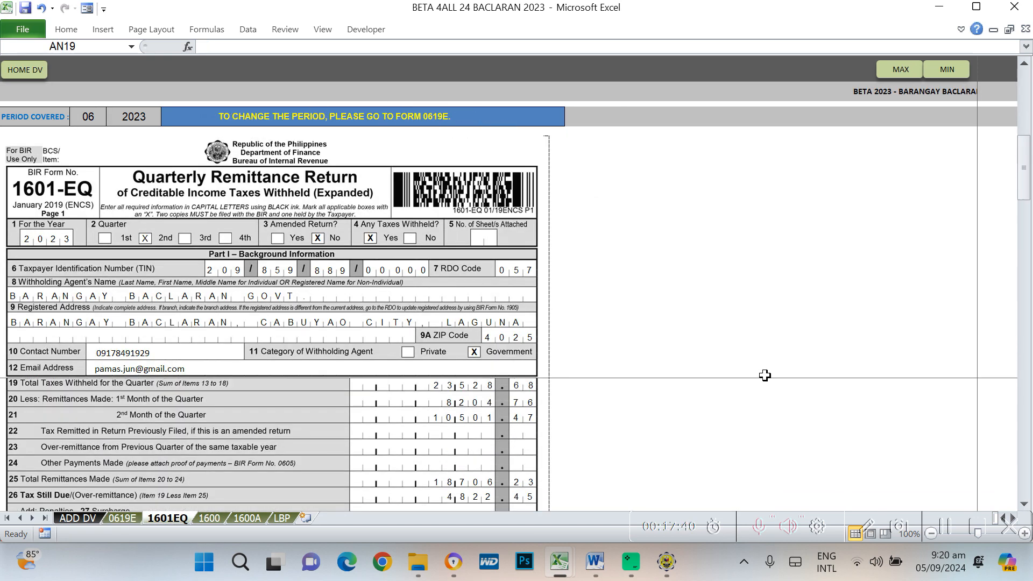
scroll(765, 375, "up", 2)
scroll(766, 375, "up", 1)
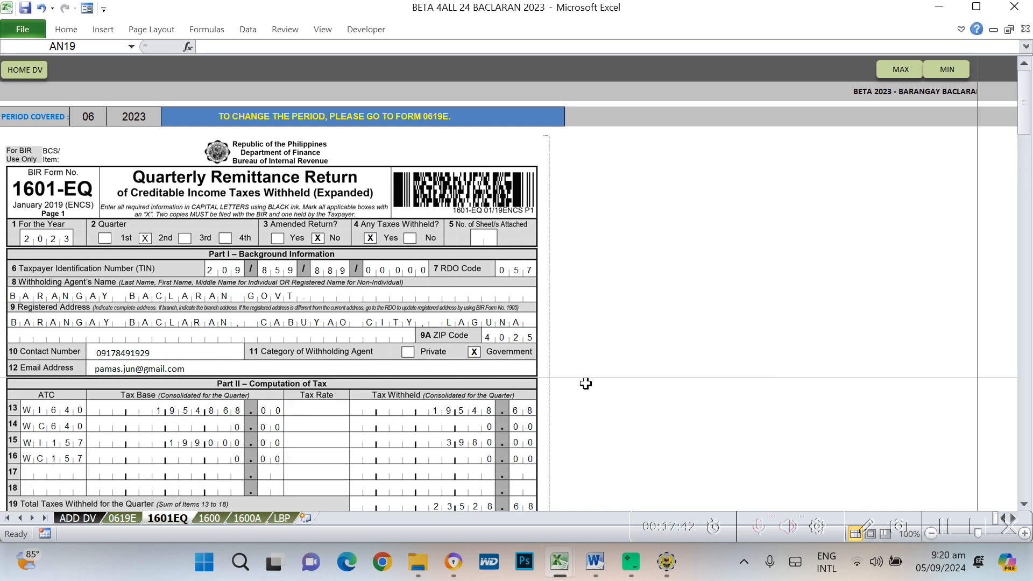
key("alt+Tab")
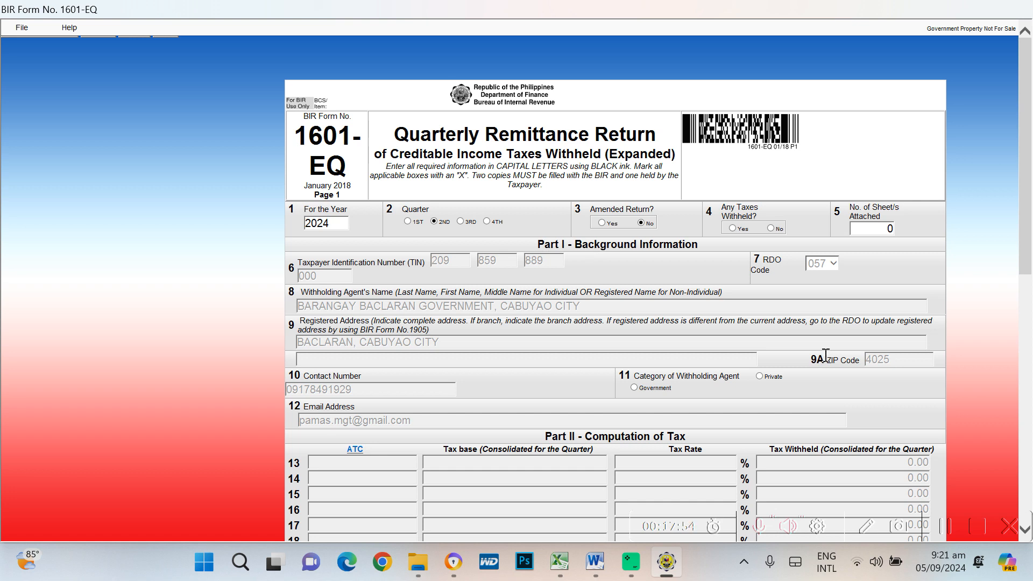
Answer Yes to Any Taxes Withheld on the 2nd-quarter 1601-EQ
left_click(734, 228)
scroll(780, 350, "down", 3)
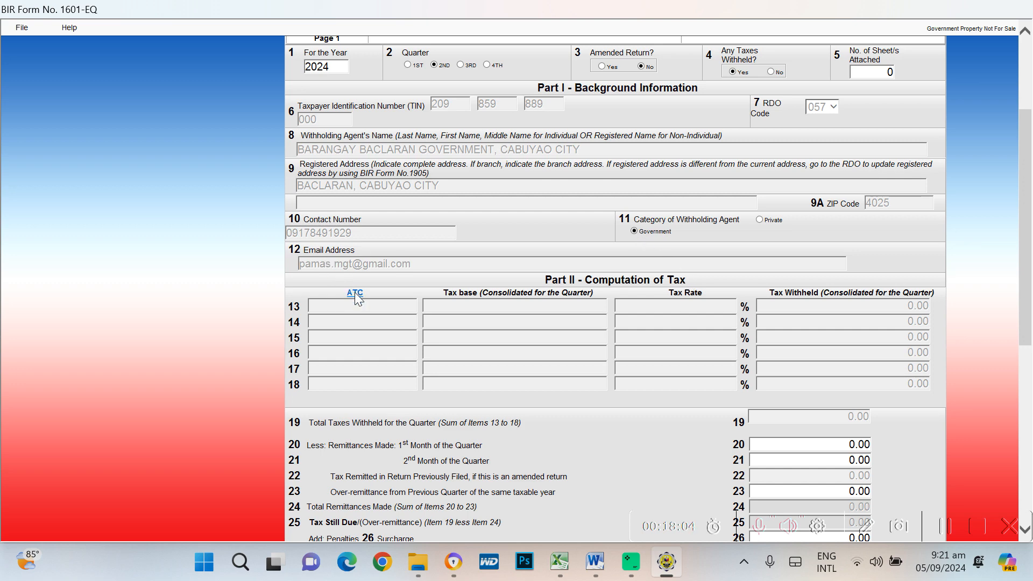
key("alt+Tab")
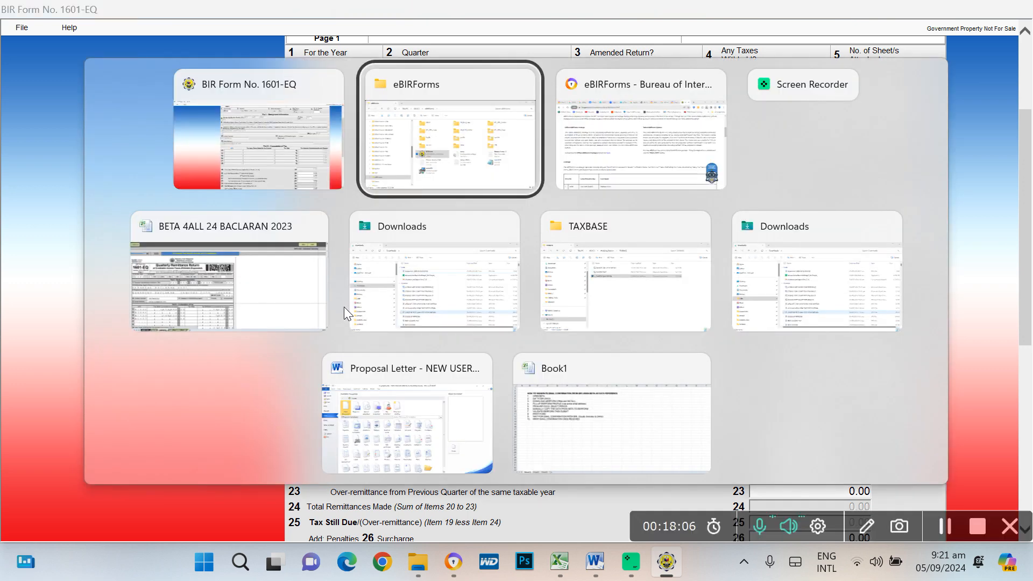
key("alt+Tab")
key("alt+Tab")
key("alt+Tab")
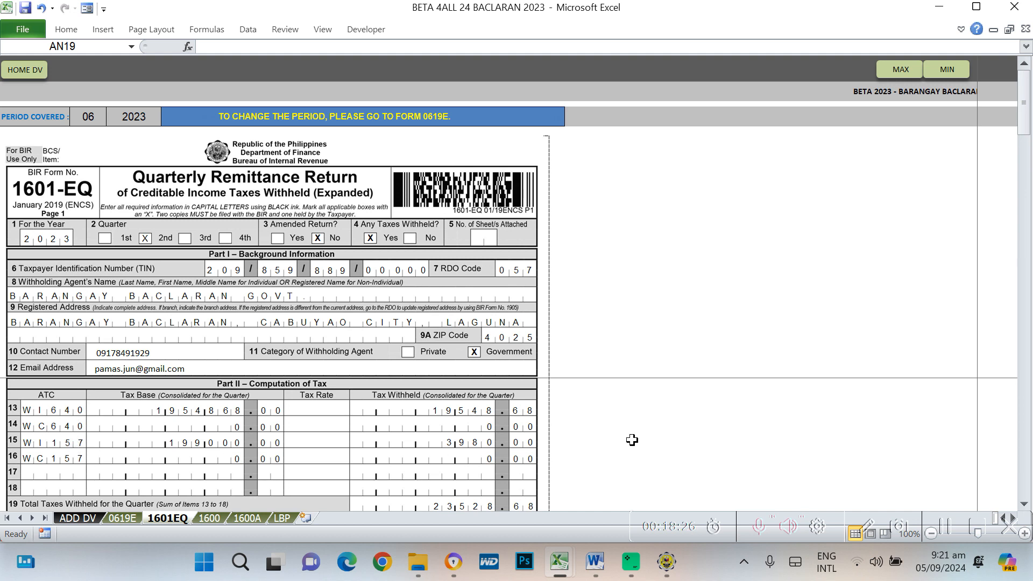
key("alt+Tab")
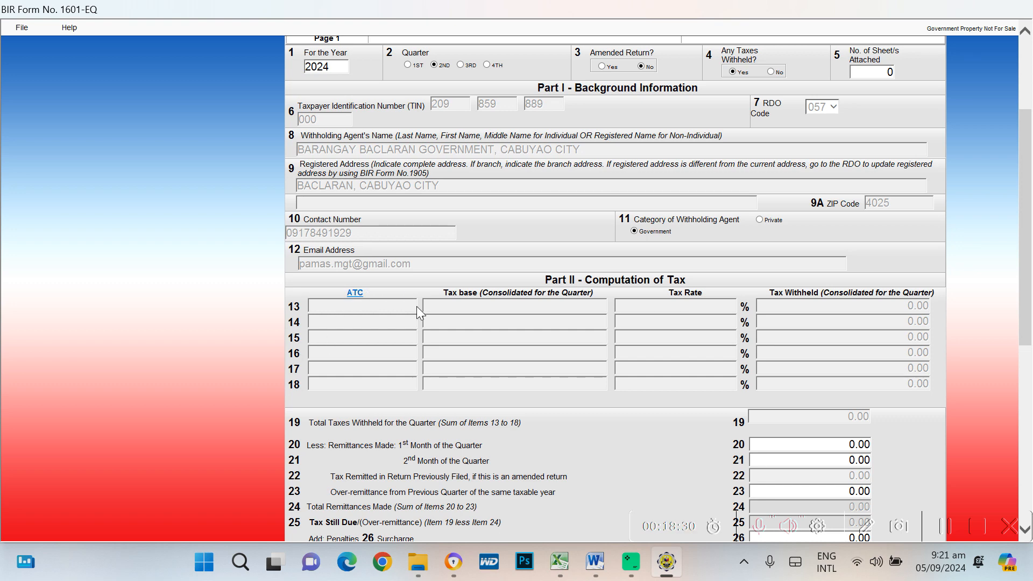
Browse the ATC code list and check the Excel workbook for the codes needed
left_click(379, 354)
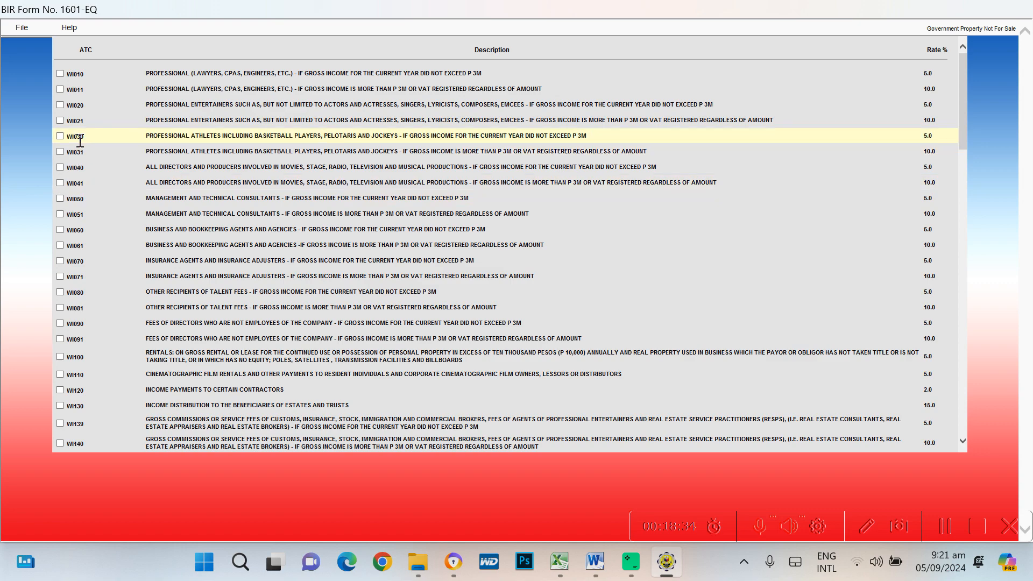
scroll(80, 141, "down", 5)
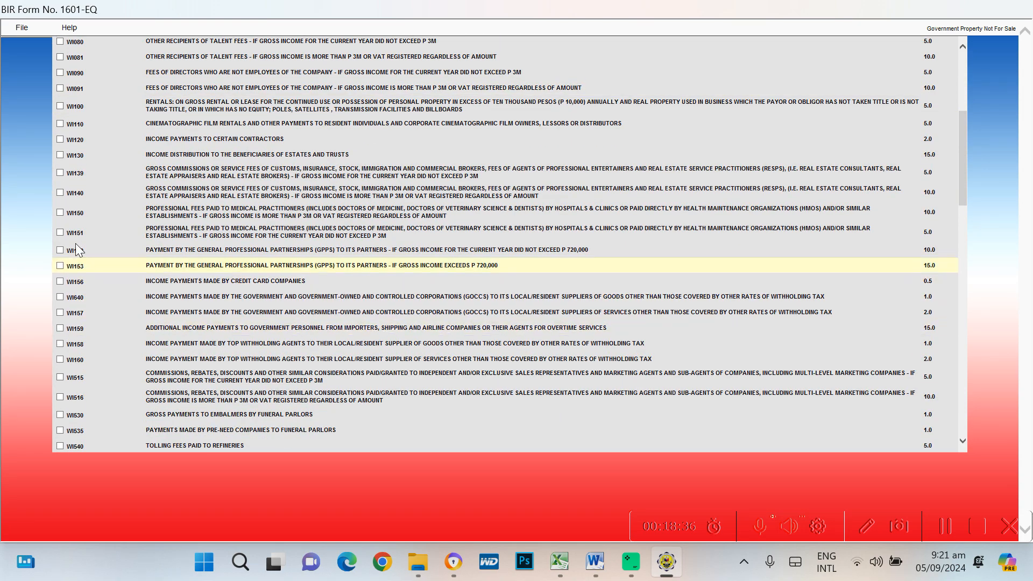
scroll(147, 335, "down", 5)
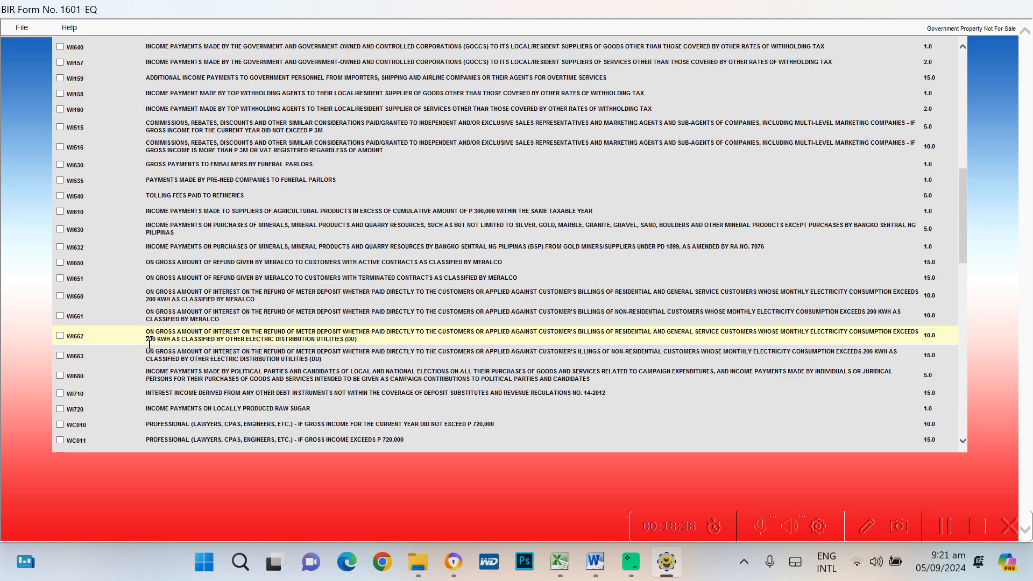
scroll(149, 343, "down", 3)
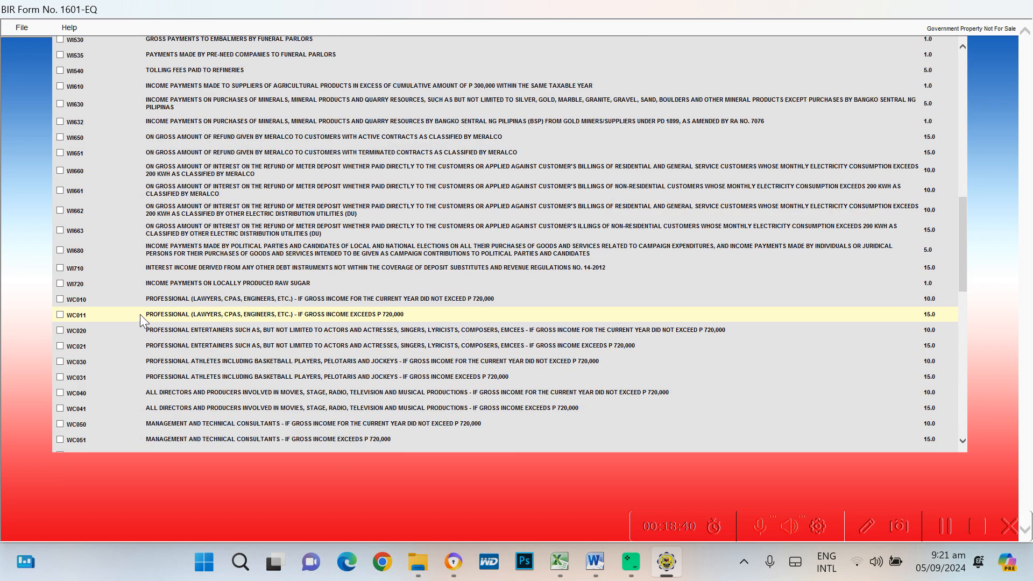
scroll(140, 312, "down", 4)
scroll(140, 311, "down", 4)
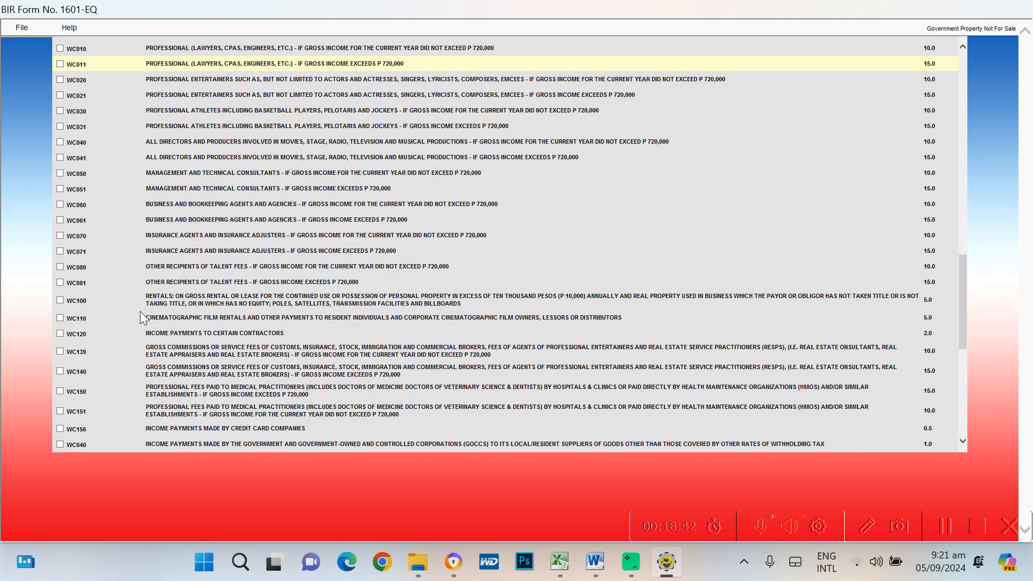
scroll(140, 311, "up", 9)
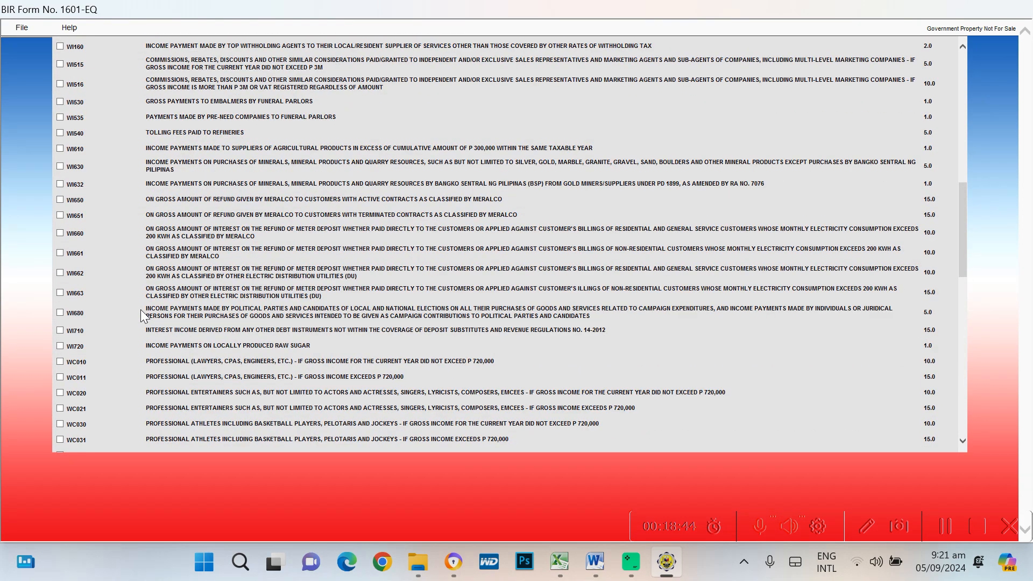
scroll(141, 309, "up", 4)
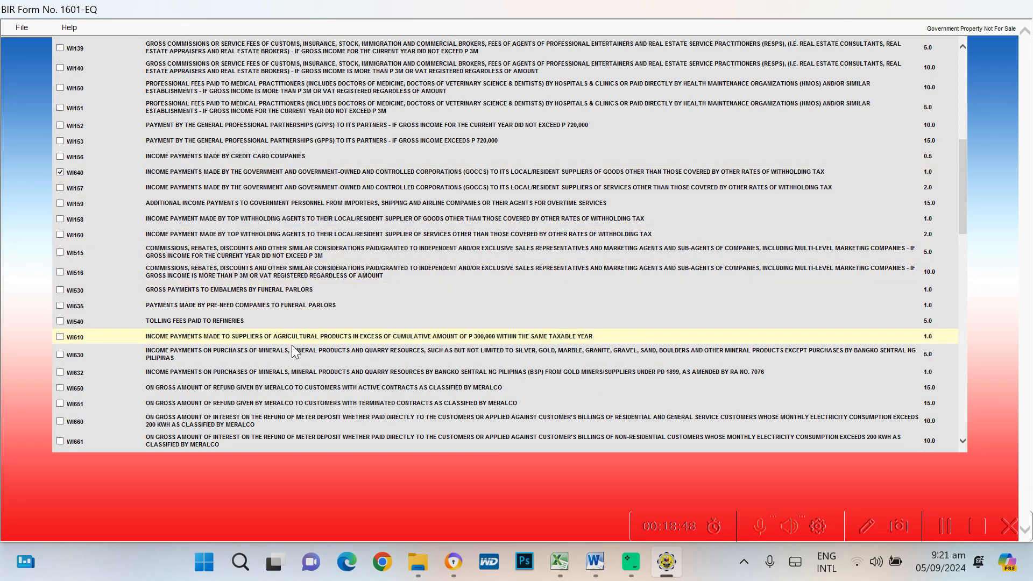
scroll(291, 347, "down", 3)
scroll(291, 347, "down", 15)
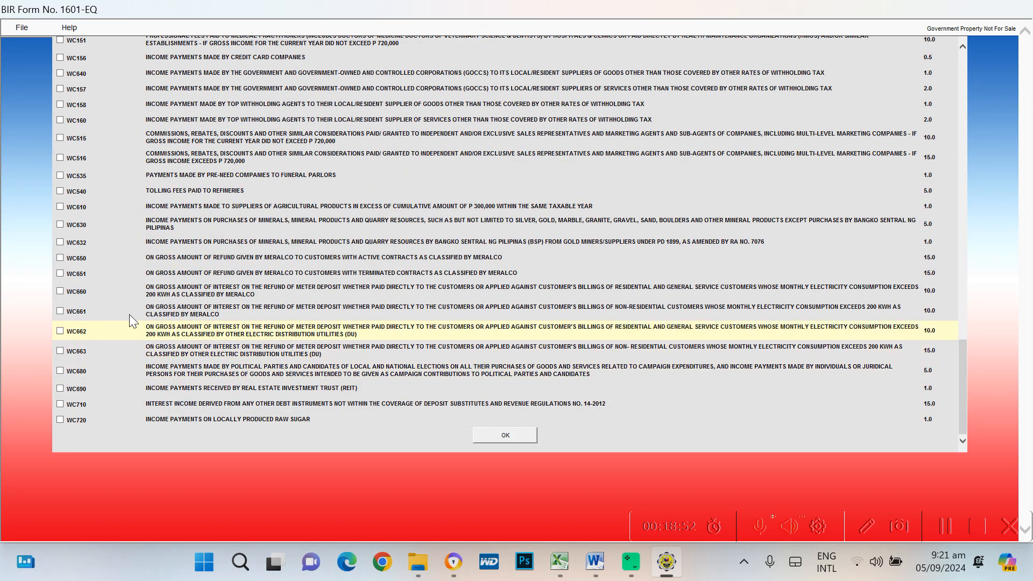
key("alt+Tab")
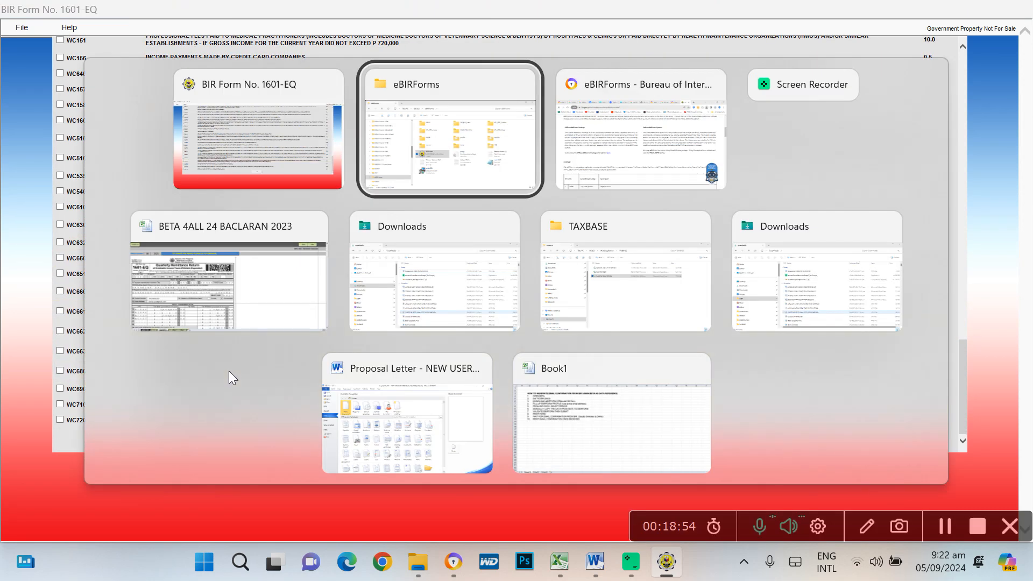
key("alt+Tab")
key("alt+Tab")
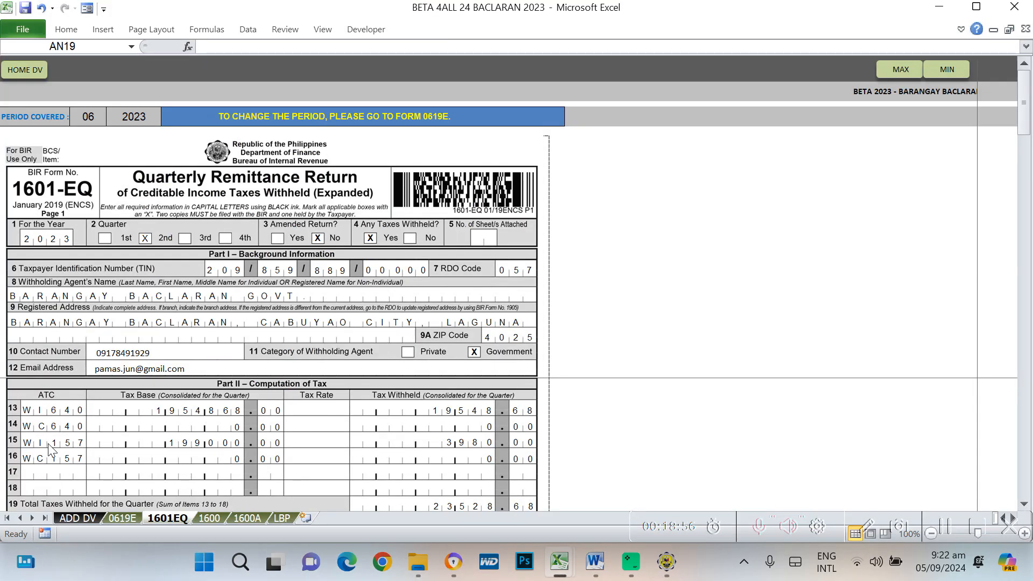
key("alt+Tab")
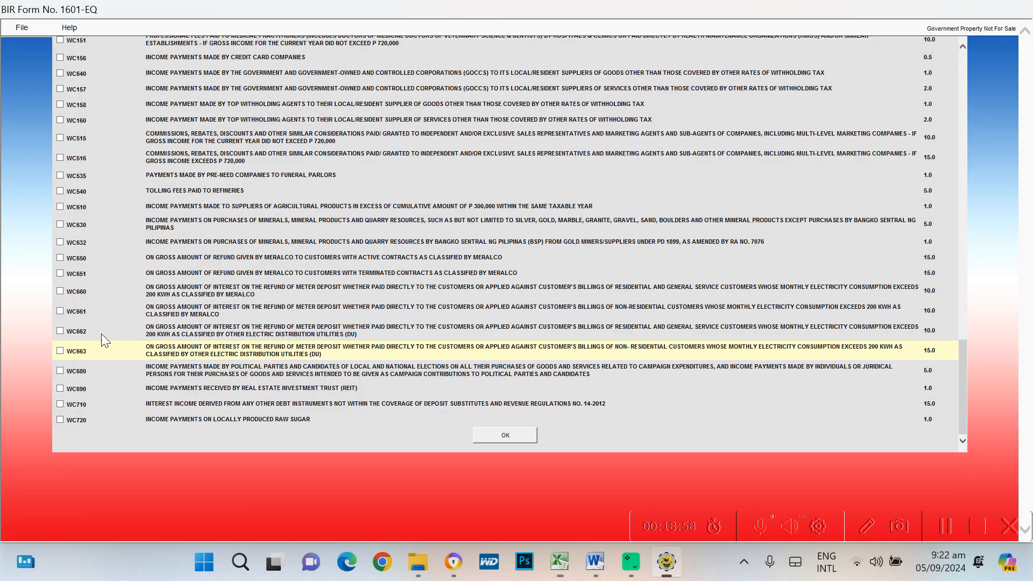
Tick ATC WI157 and confirm, so rows 13 and 14 list WI640 and WI157
scroll(89, 299, "up", 2)
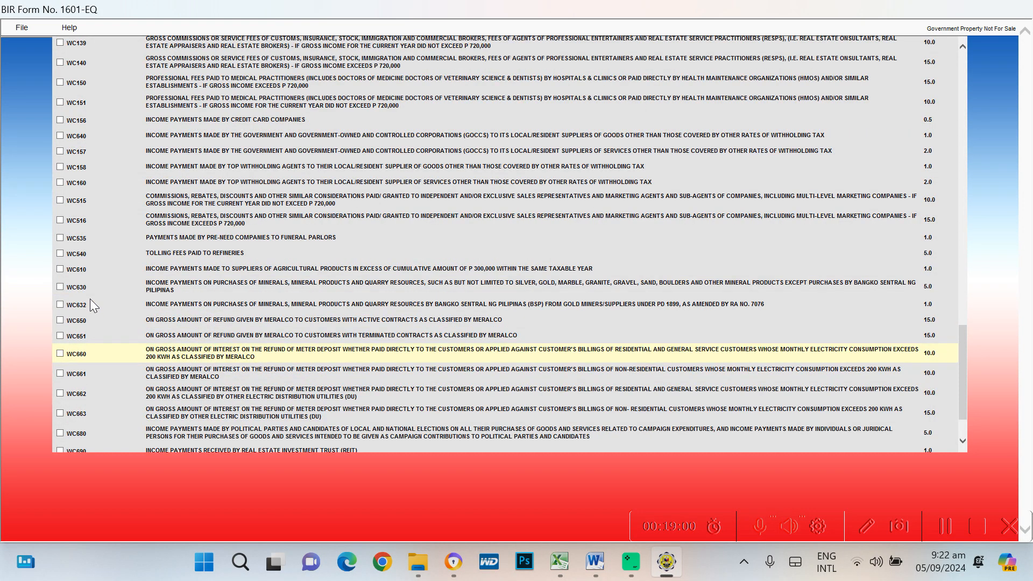
scroll(80, 229, "up", 4)
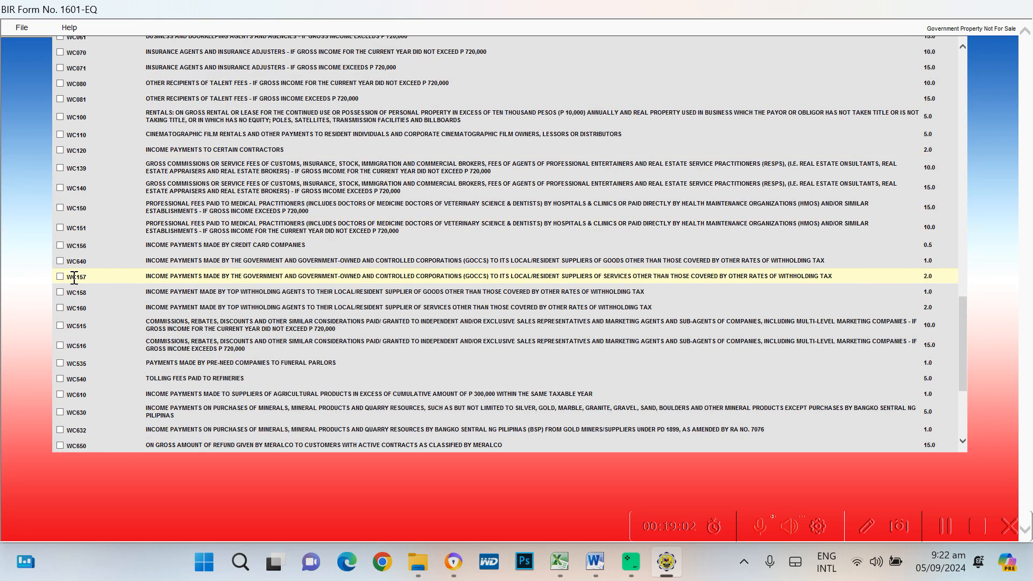
scroll(94, 225, "up", 3)
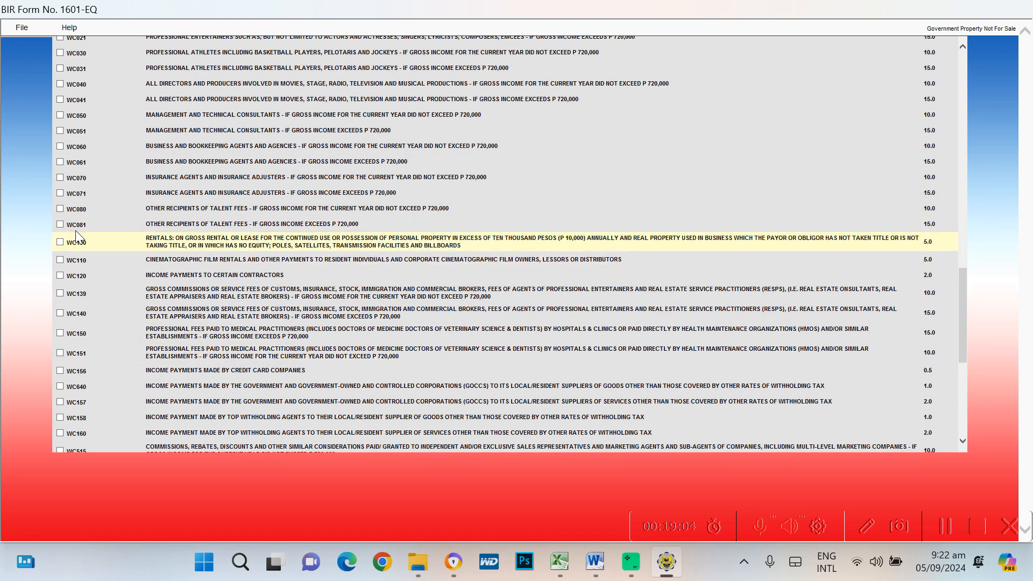
scroll(96, 197, "up", 2)
scroll(96, 197, "up", 6)
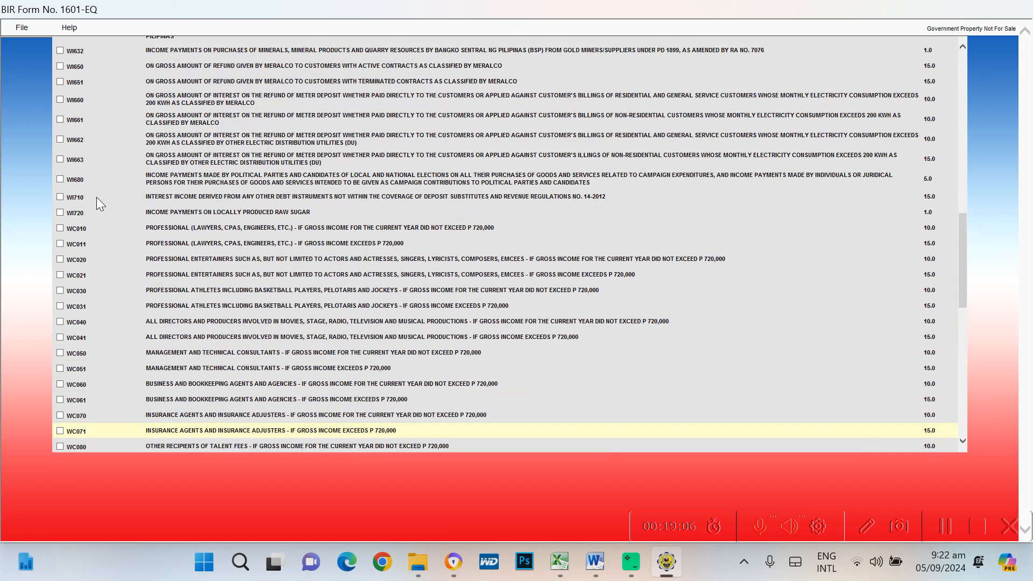
scroll(96, 197, "up", 5)
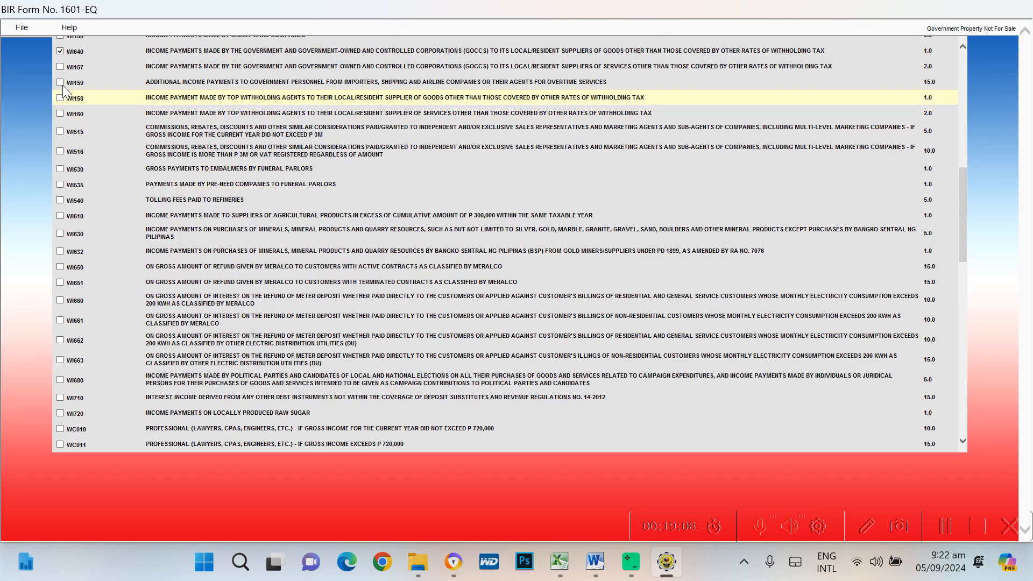
scroll(61, 76, "up", 2)
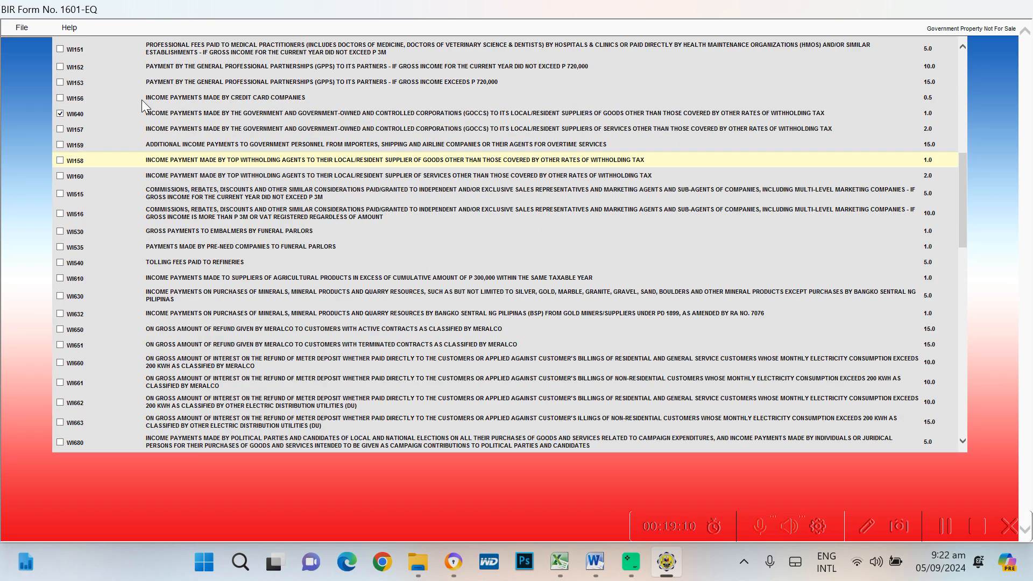
left_click(59, 130)
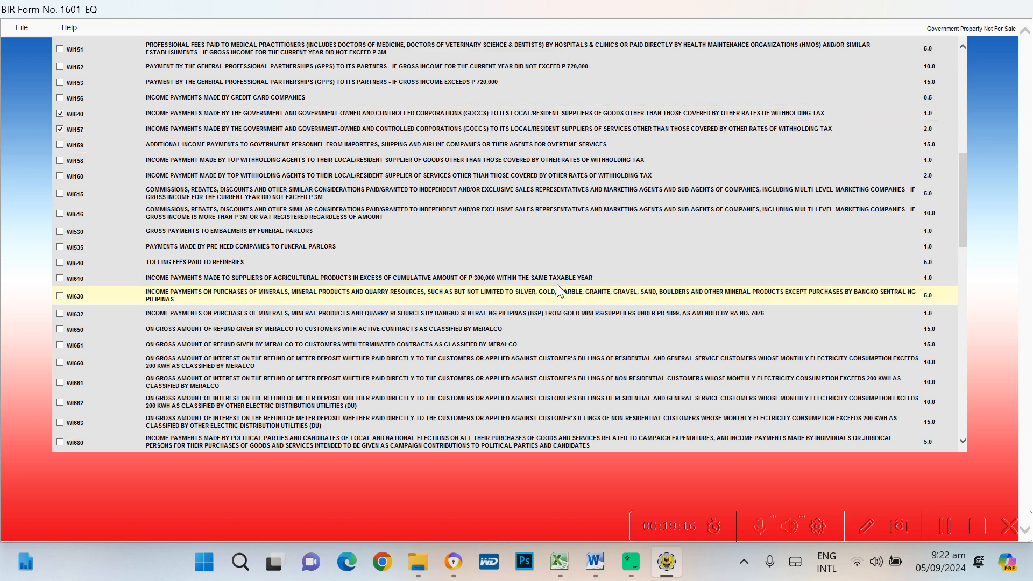
scroll(562, 290, "down", 9)
scroll(538, 327, "down", 6)
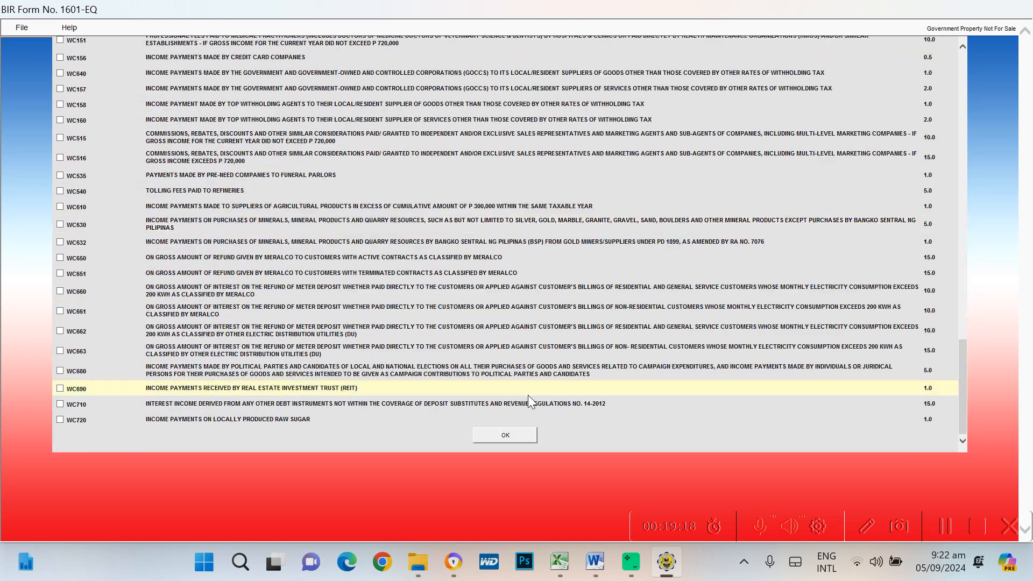
left_click(505, 436)
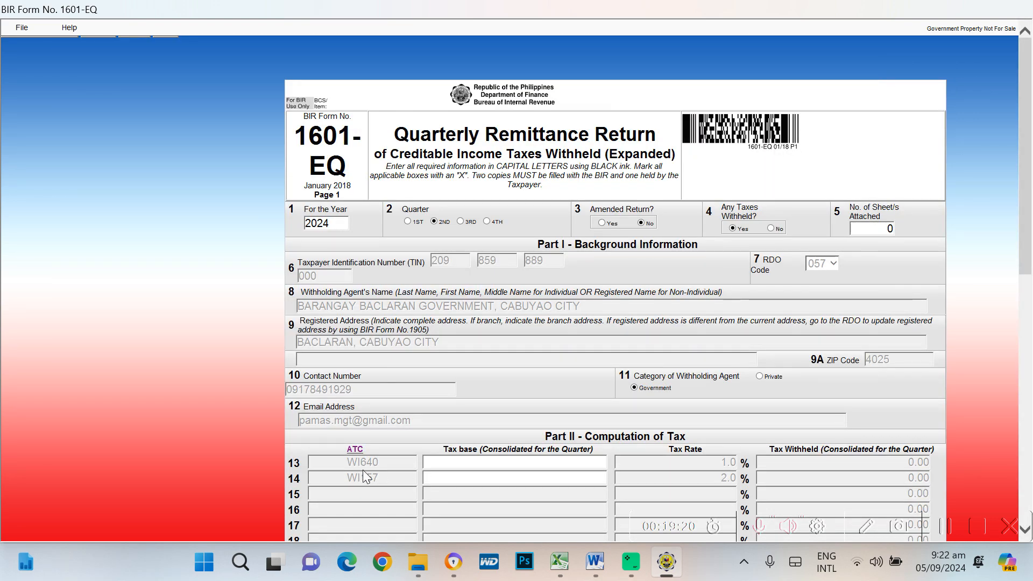
scroll(535, 462, "down", 6)
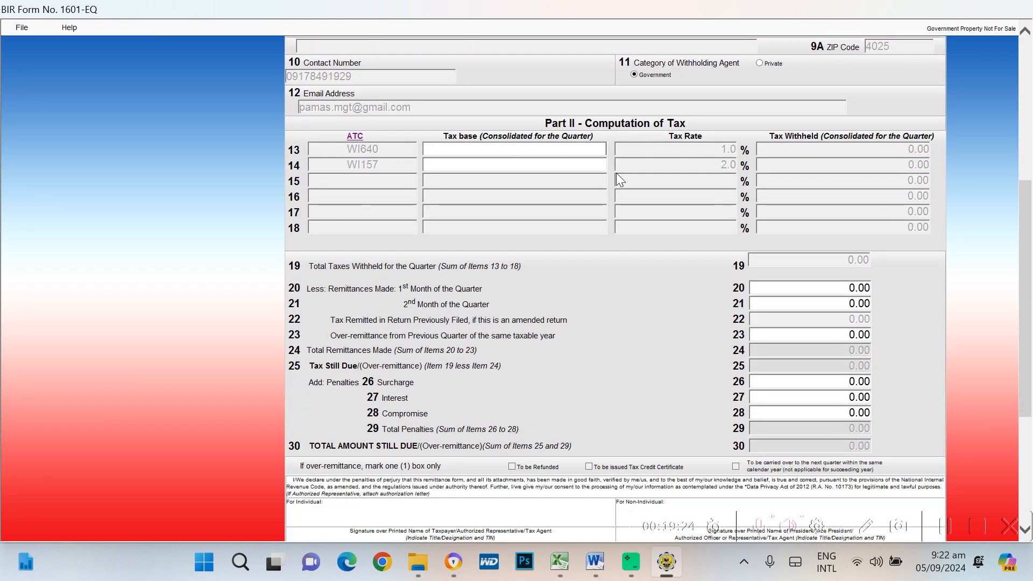
key("alt+Tab")
Enter the WI640 tax base read from Excel into row 13 of the 1601-EQ
key("alt+Tab")
key("alt+Tab")
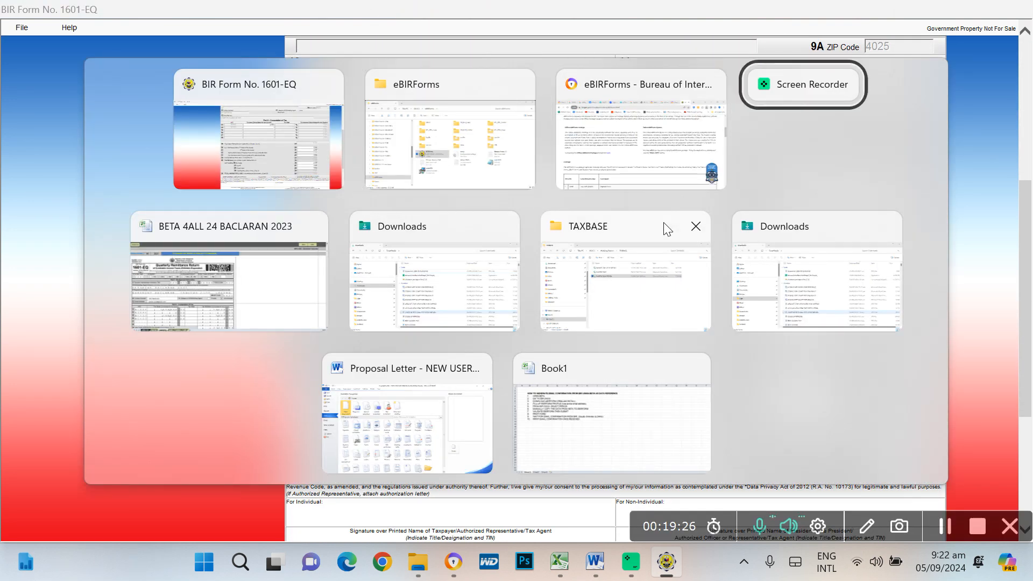
key("alt+Tab")
key("alt+Tab")
key("alt+Tab")
key("alt+Tab")
key("alt+Tab")
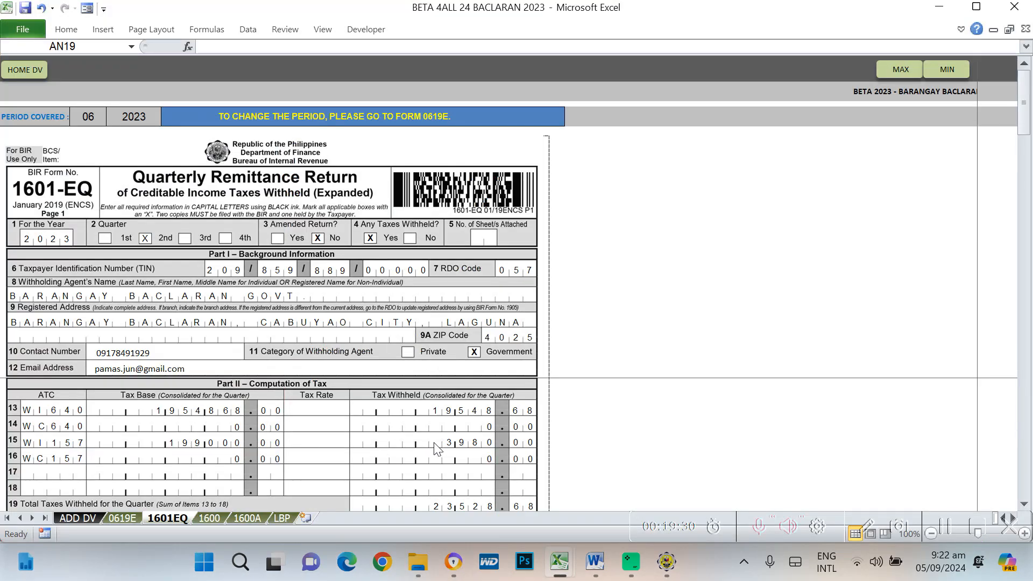
scroll(343, 449, "down", 1)
scroll(323, 455, "up", 1)
key("alt+Tab")
key("alt+Tab")
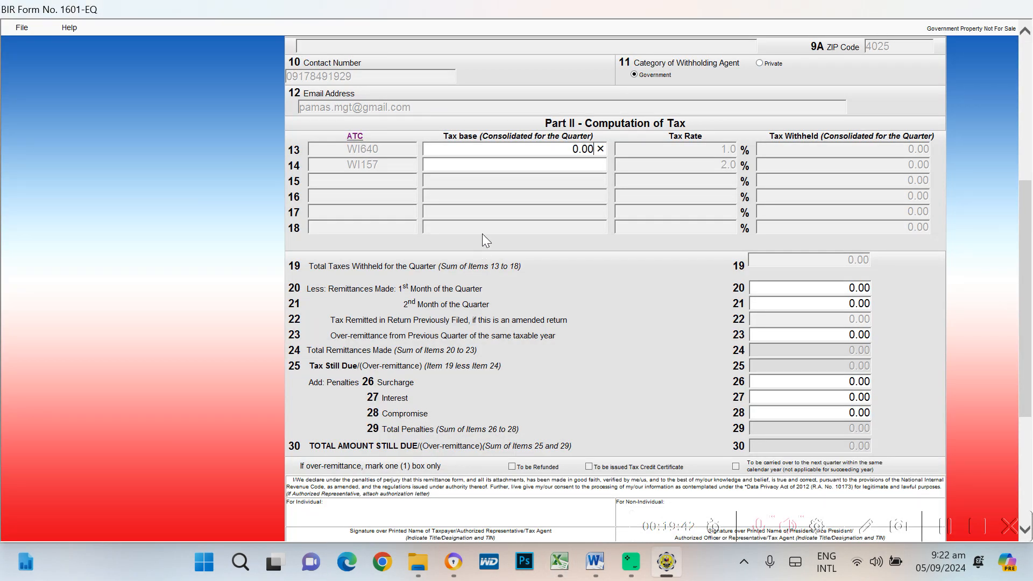
left_click_drag(549, 152, 636, 152)
type("19546")
type("898")
key("Tab")
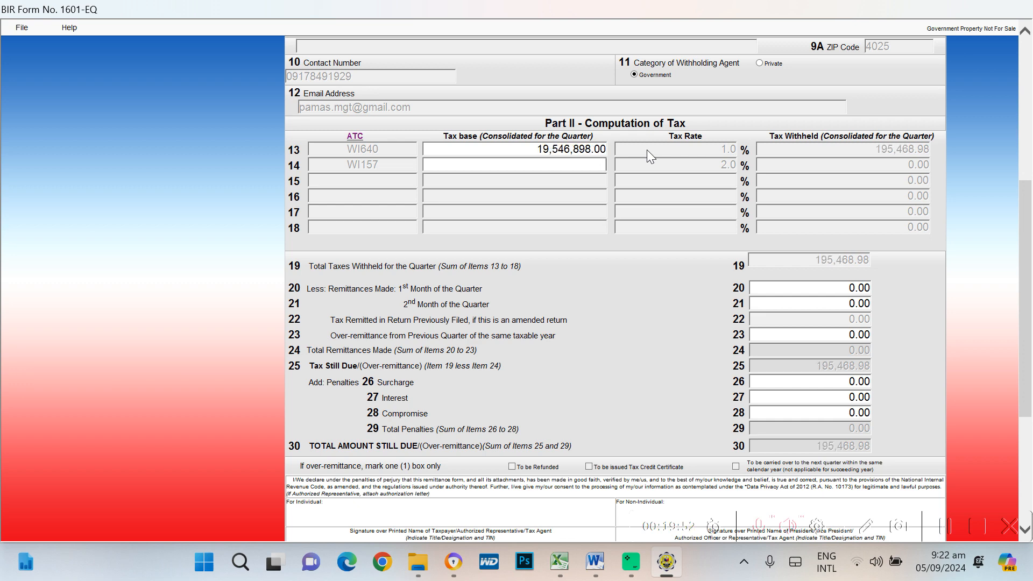
Correct row 13's tax base to 1,954,868.00, giving 19,548.68 withheld
key("alt+Tab")
key("alt+Tab")
key("alt+Tab")
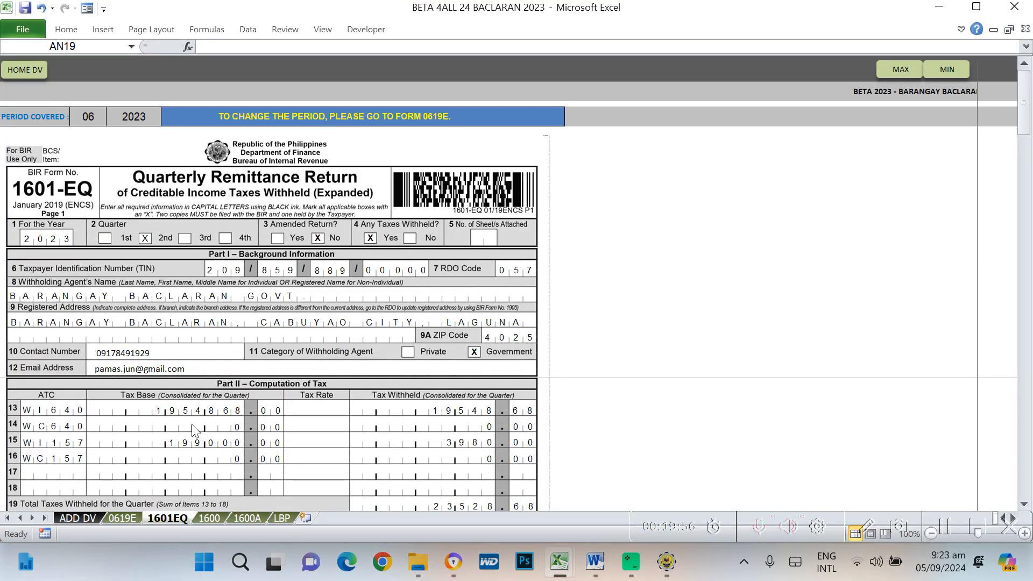
key("alt+Tab")
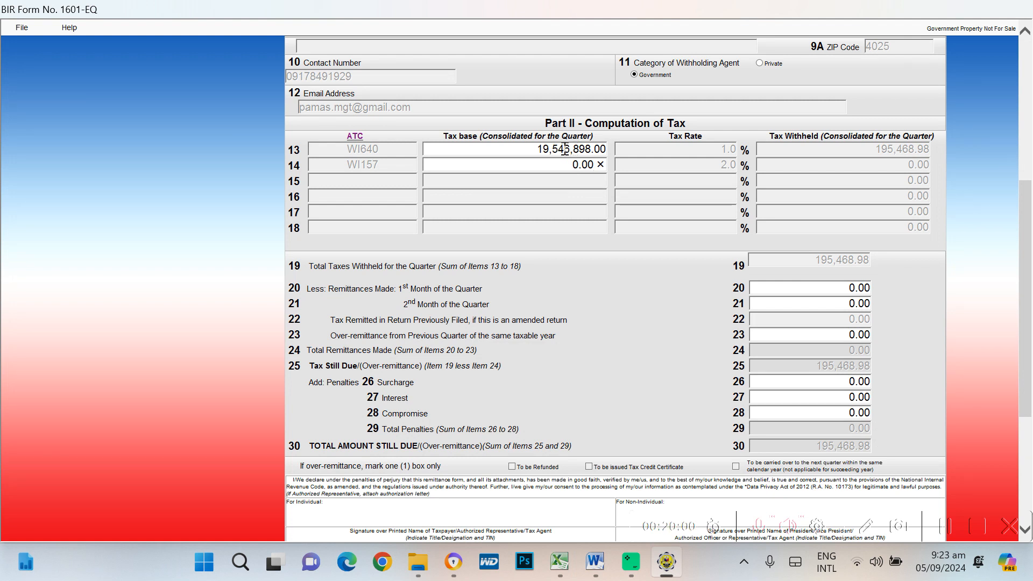
left_click_drag(566, 150, 594, 150)
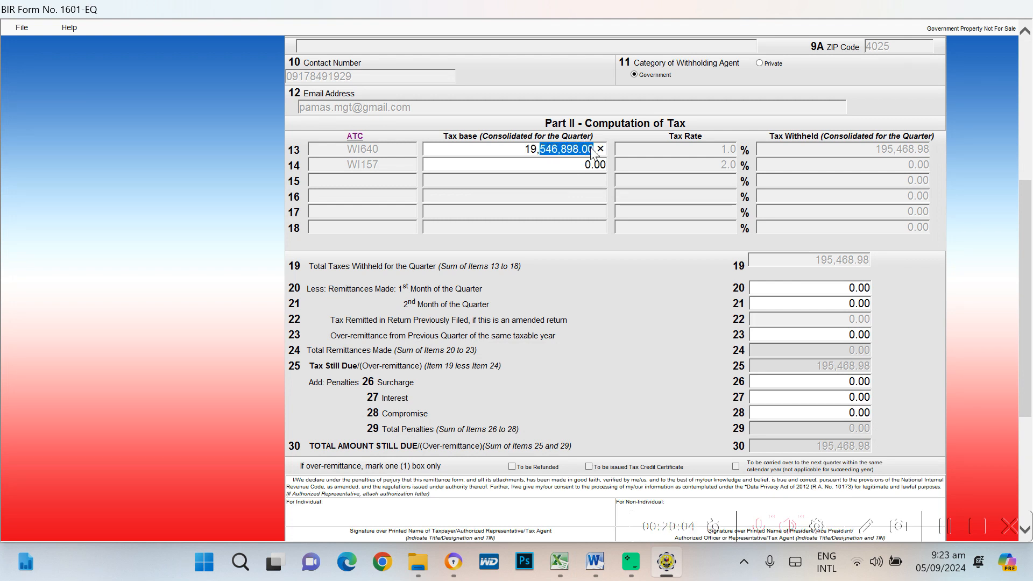
left_click(558, 149)
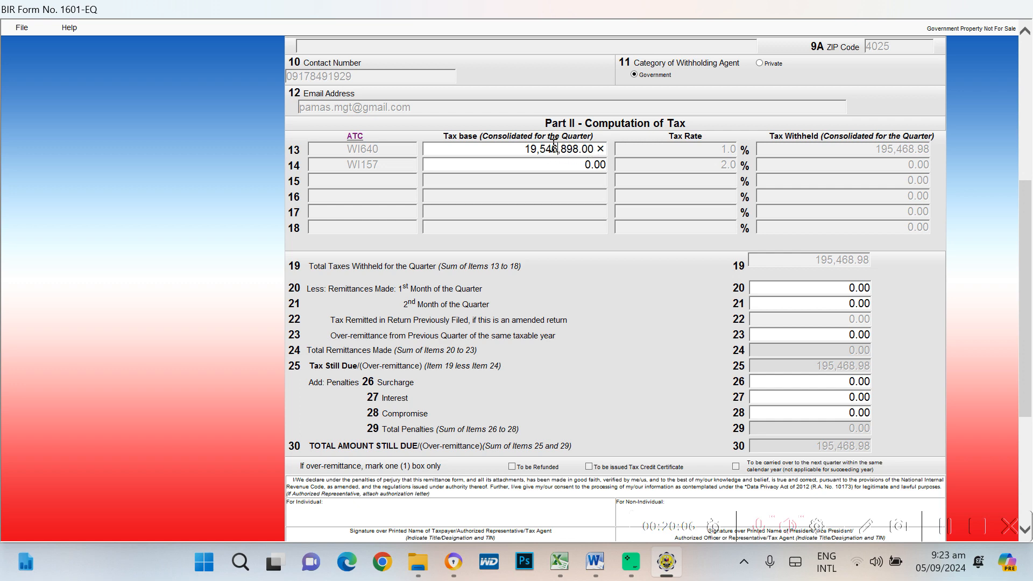
left_click_drag(540, 150, 581, 155)
key("Tab")
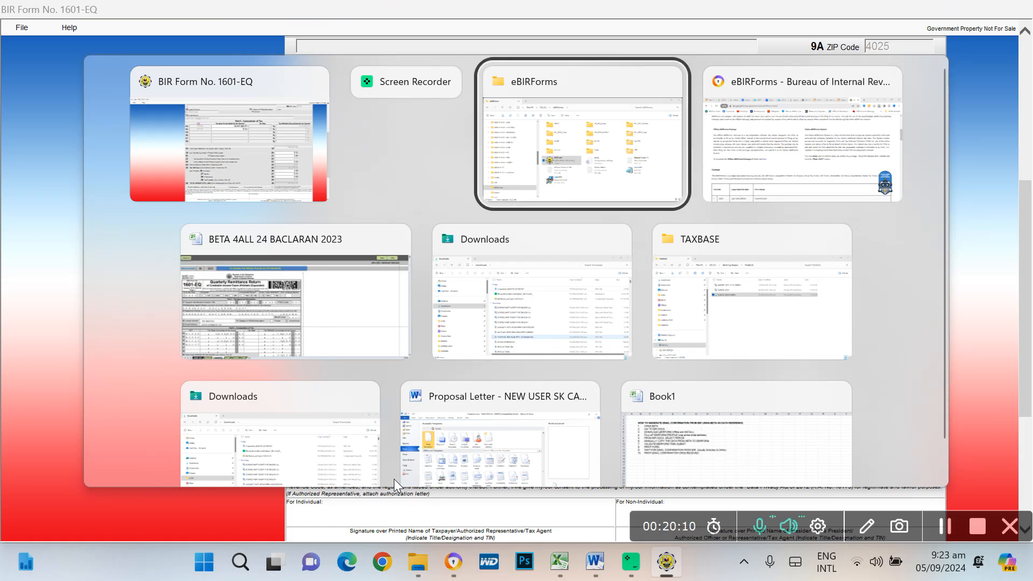
key("Tab")
key("Tab")
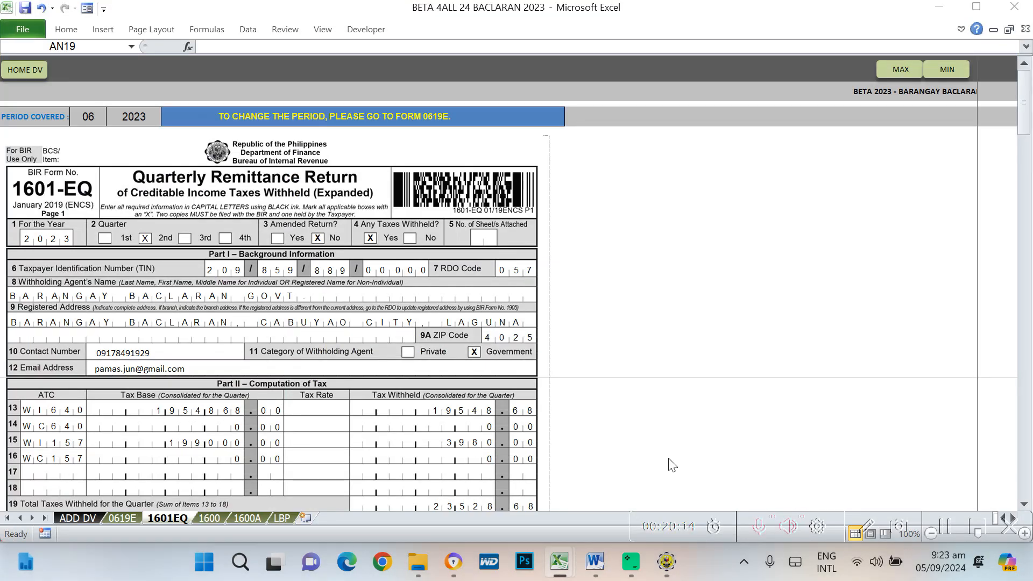
key("alt+Tab")
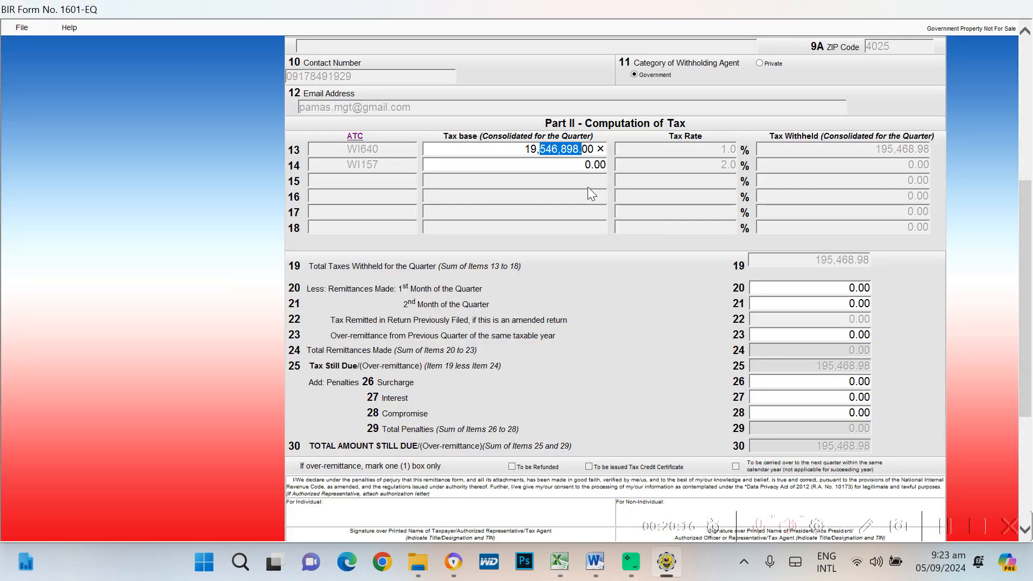
key("Right")
key("BackSpace")
key("BackSpace")
key("BackSpace")
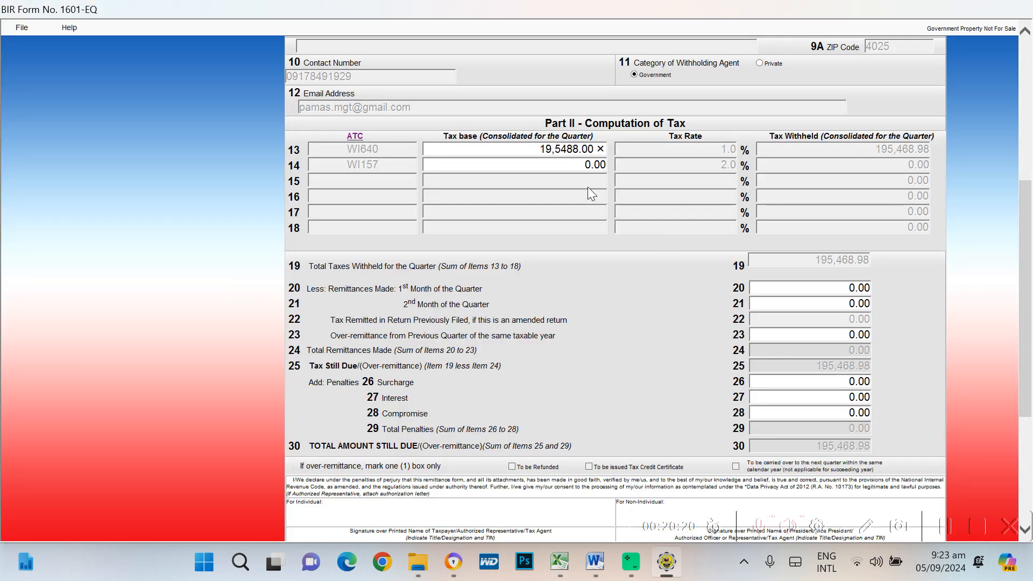
type("6")
key("Tab")
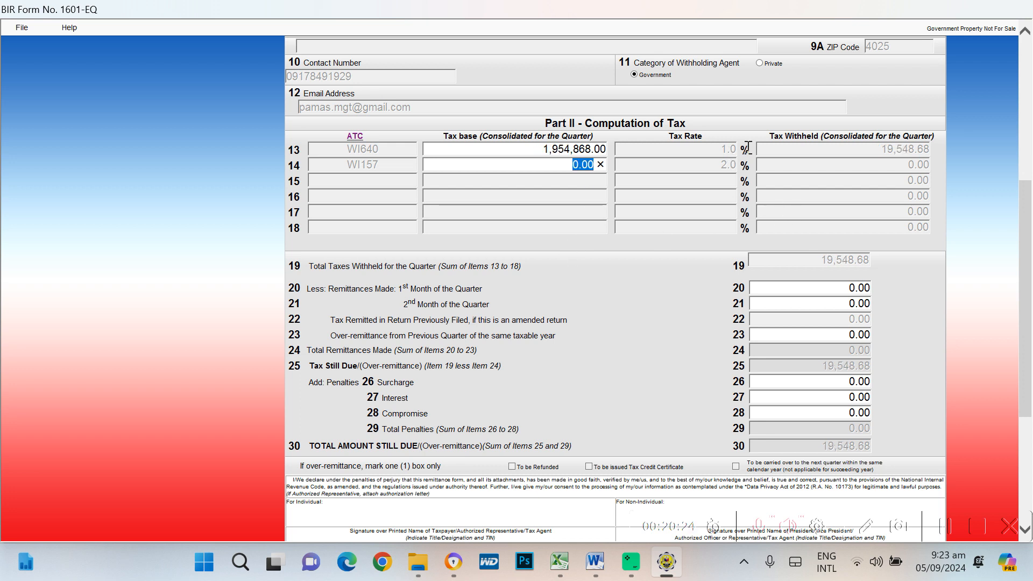
key("alt+Tab")
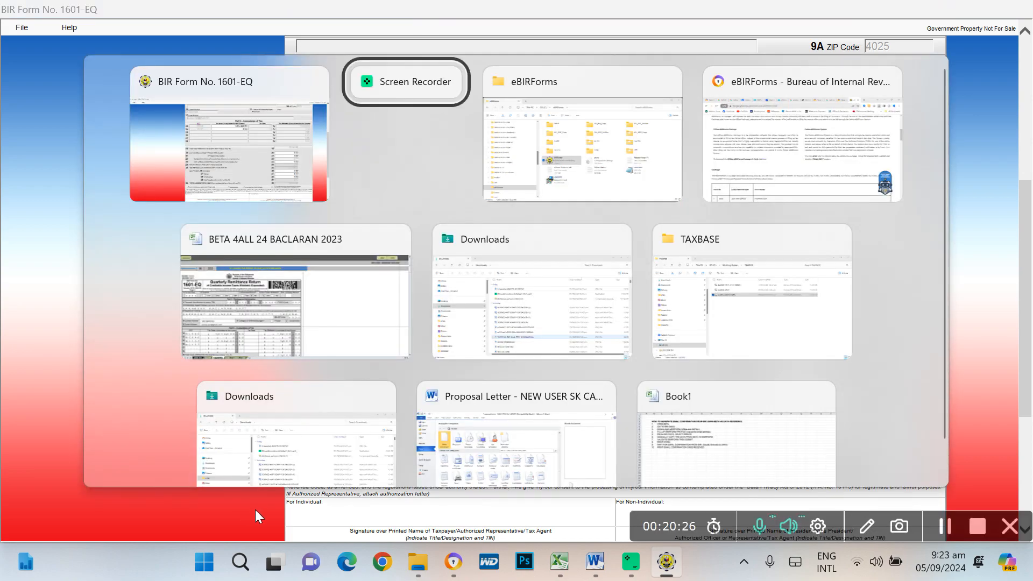
Enter 199,000.00 as the WI157 tax base in row 14
key("alt+Tab")
key("alt+Tab")
key("alt+Tab")
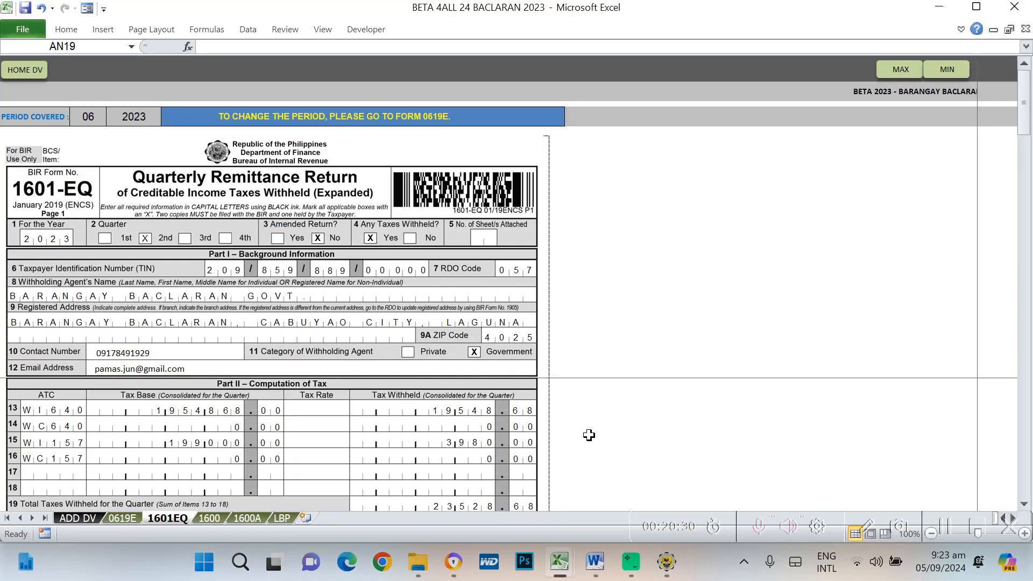
scroll(589, 434, "down", 1)
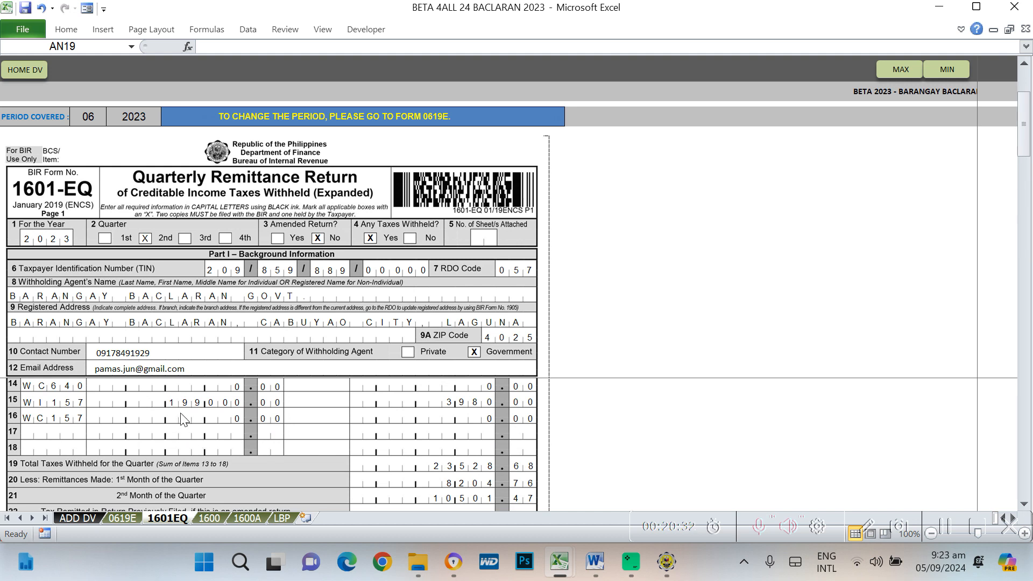
key("alt+Tab")
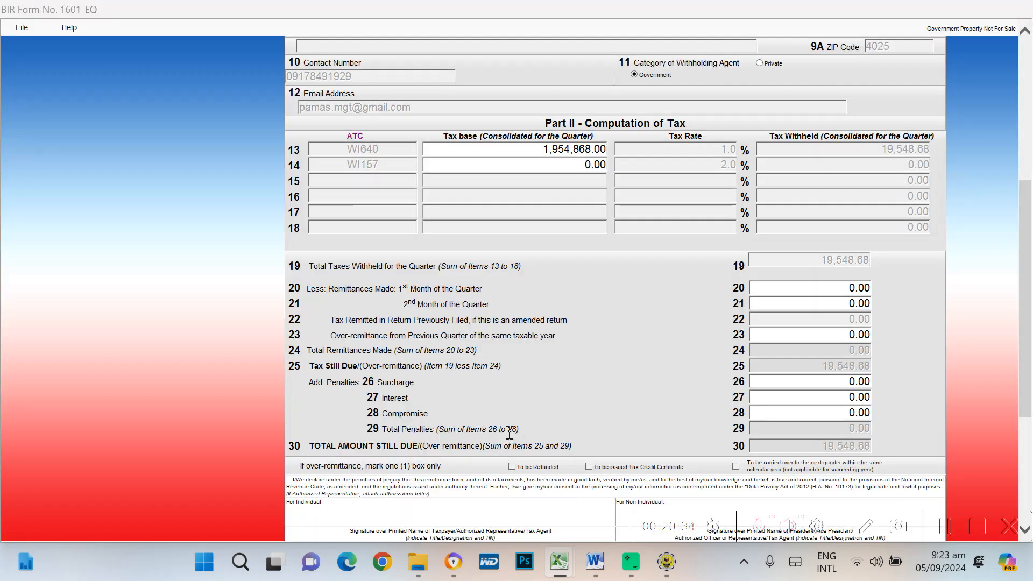
key("Tab")
type("199")
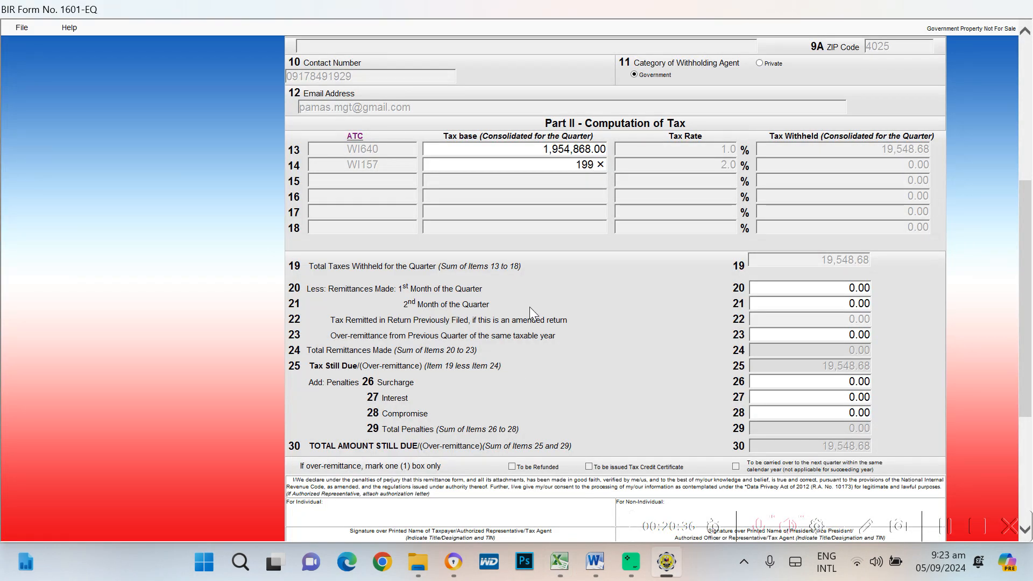
type(",000")
key("Tab")
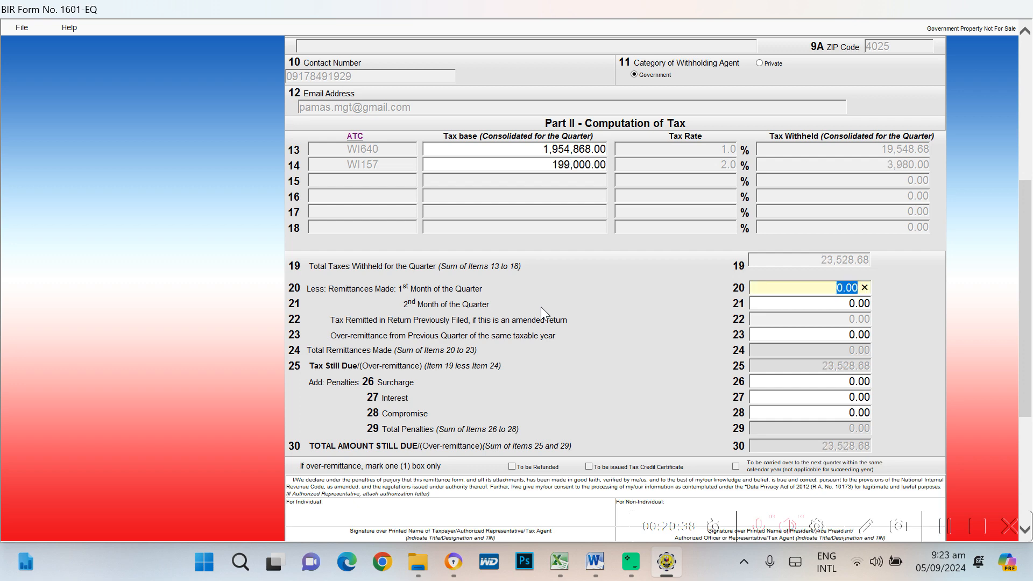
Enter 8,204.76 as the first-month remittance in item 20
key("alt+Tab")
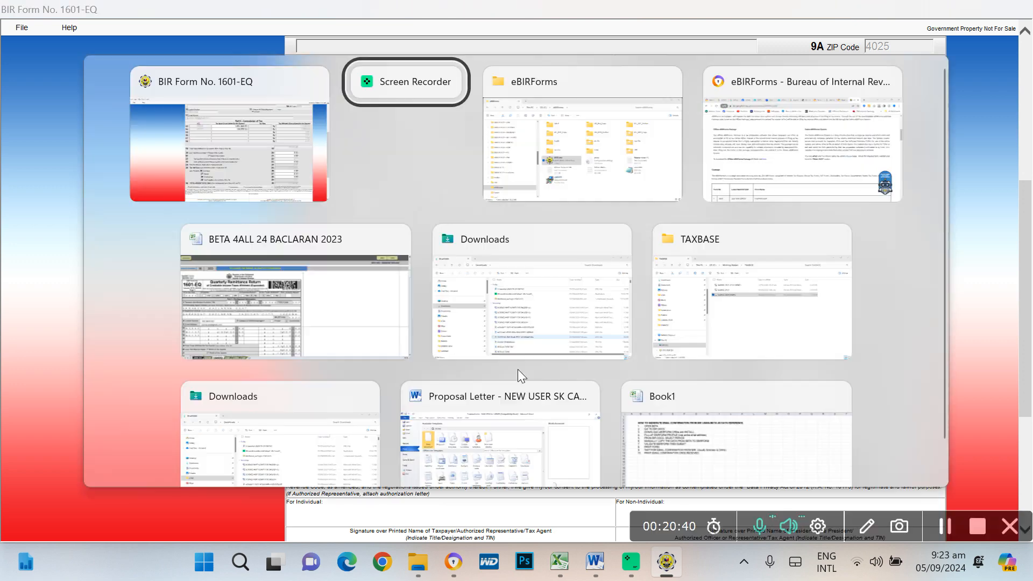
left_click(438, 357)
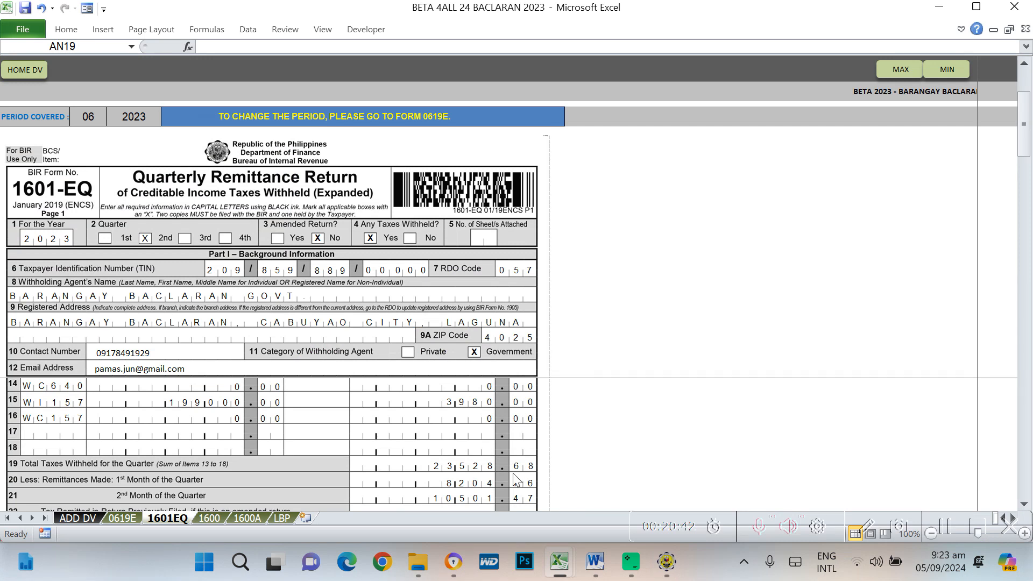
scroll(490, 467, "down", 1)
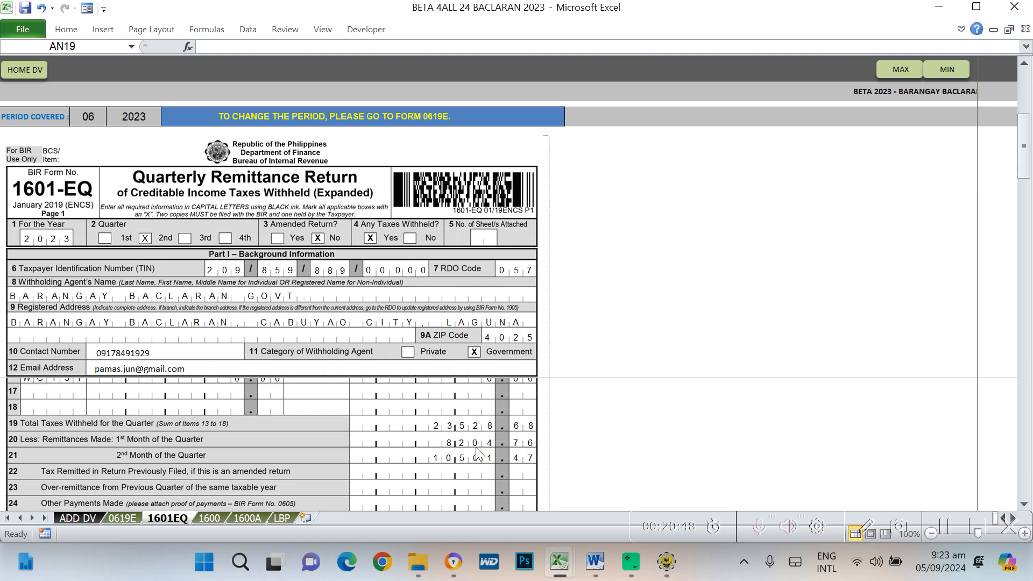
key("alt+Tab")
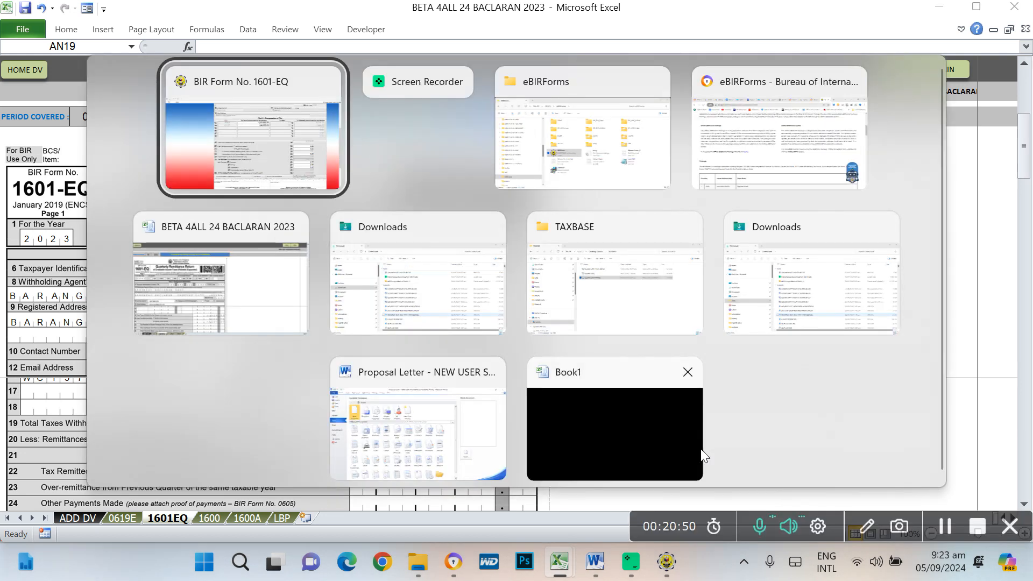
type("8204.76")
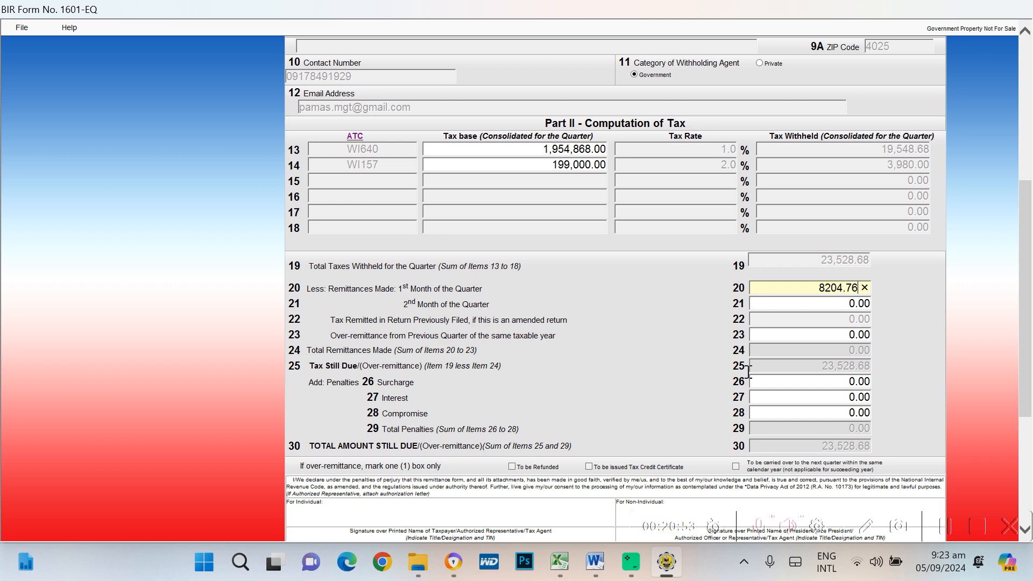
key("Tab")
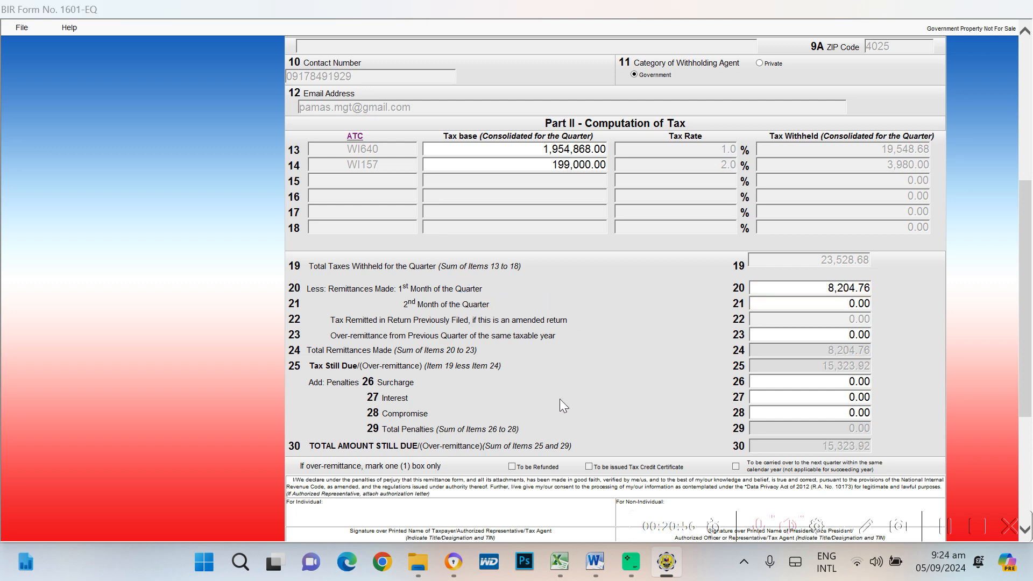
Enter 10,501.47 as the second-month remittance in item 21, leaving 4,822.45 due
key("alt+Tab")
key("Tab")
key("Tab")
key("Tab")
key("Tab")
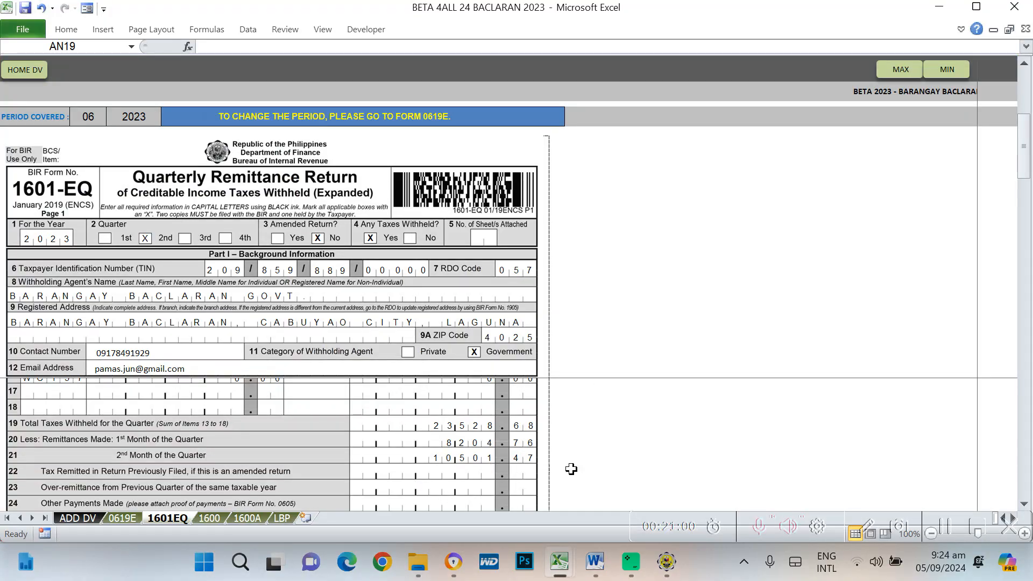
key("alt+Tab")
key("Tab")
key("Tab")
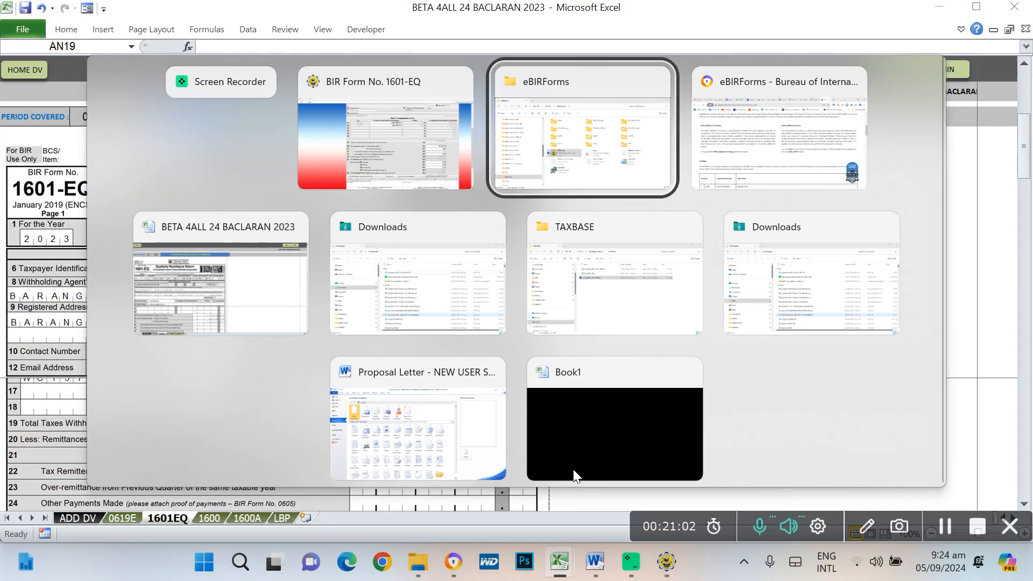
key("alt+Tab")
key("Tab")
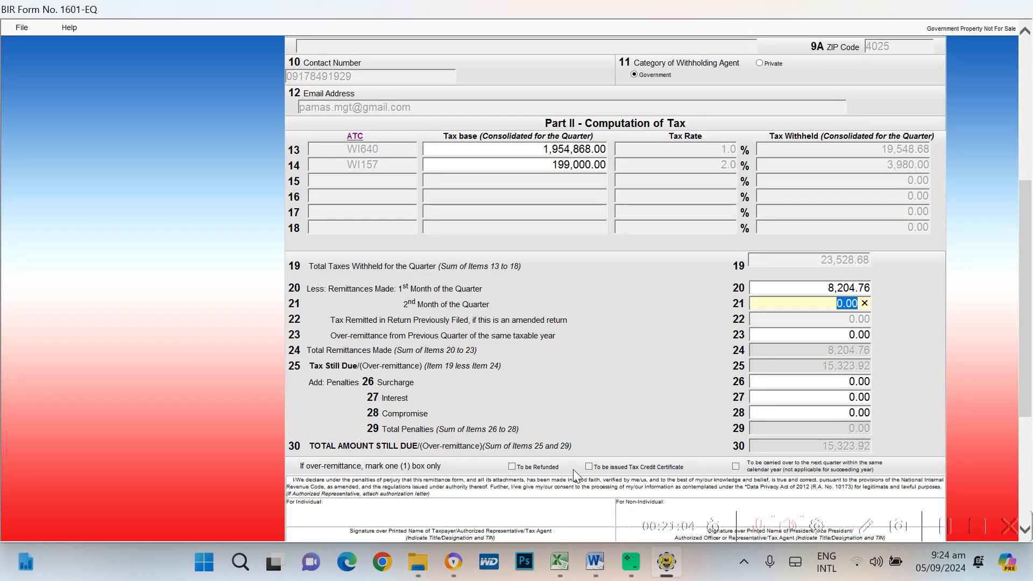
type("10,501.47")
key("Tab")
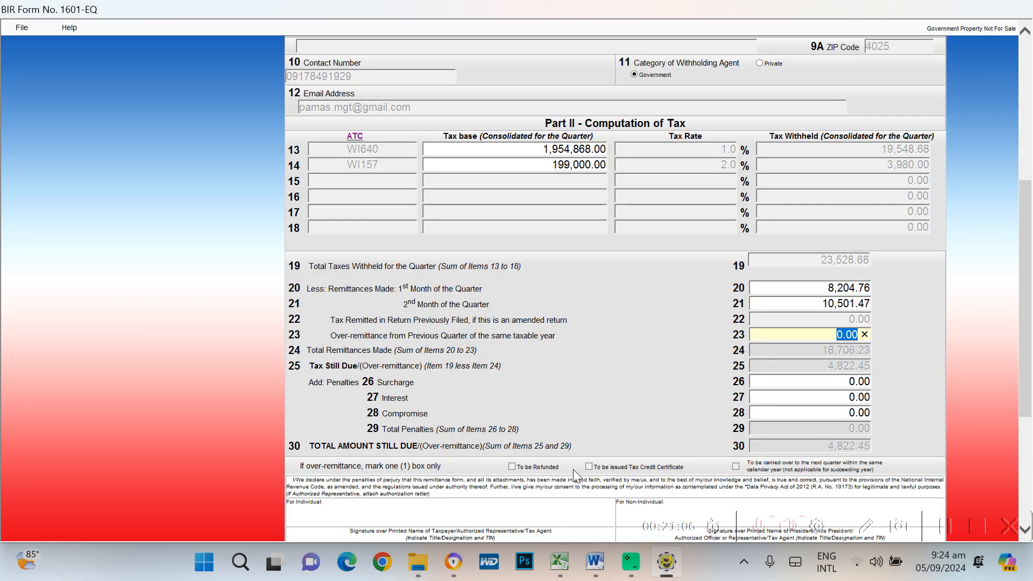
Compare the total due with Excel, then validate and dismiss the 2nd-quarter warning
scroll(711, 443, "down", 3)
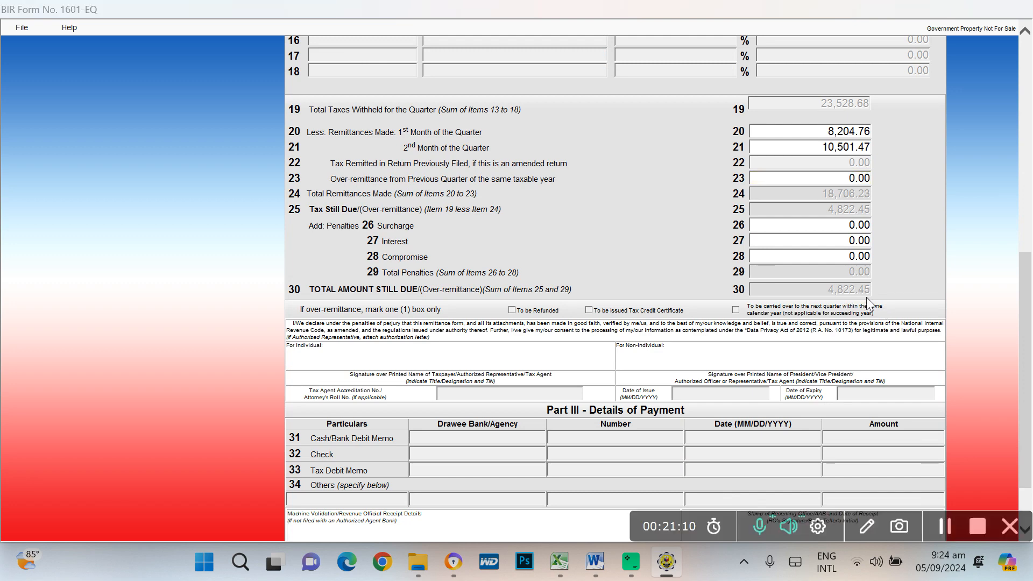
key("alt+Tab")
key("alt+Tab")
key("alt+Tab")
key("alt+Tab")
scroll(575, 433, "down", 3)
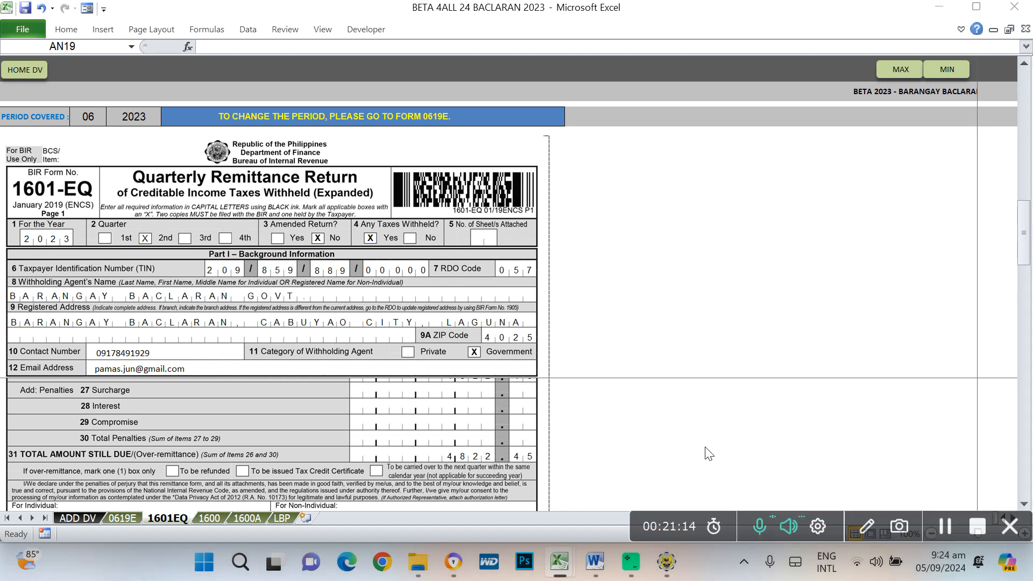
key("alt+Tab")
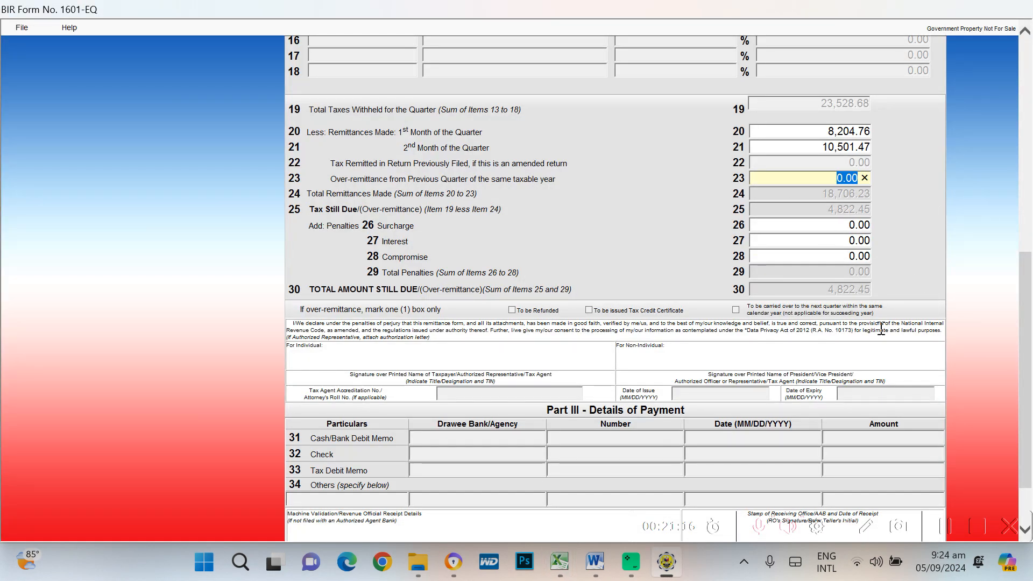
scroll(877, 297, "down", 3)
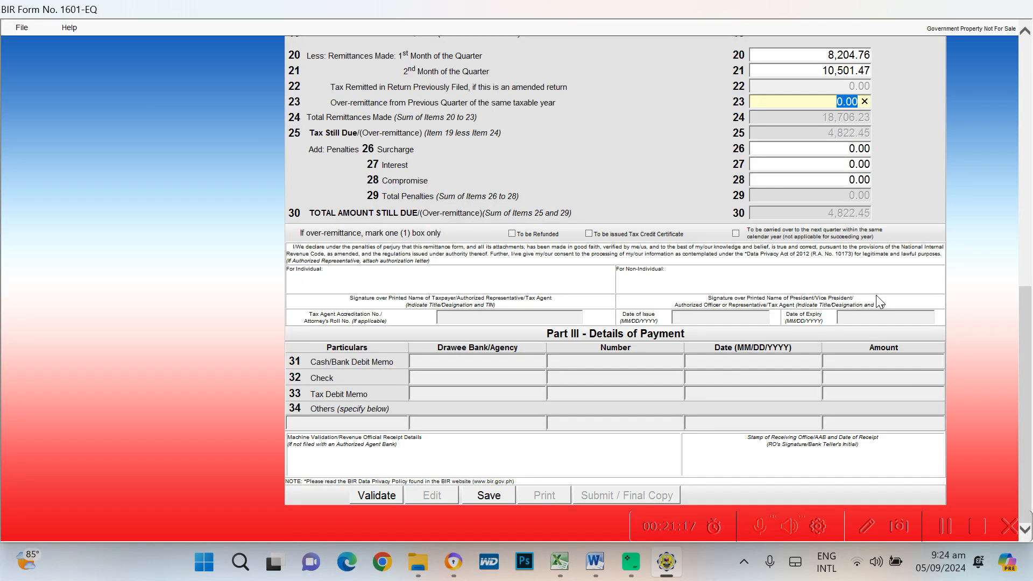
left_click(390, 495)
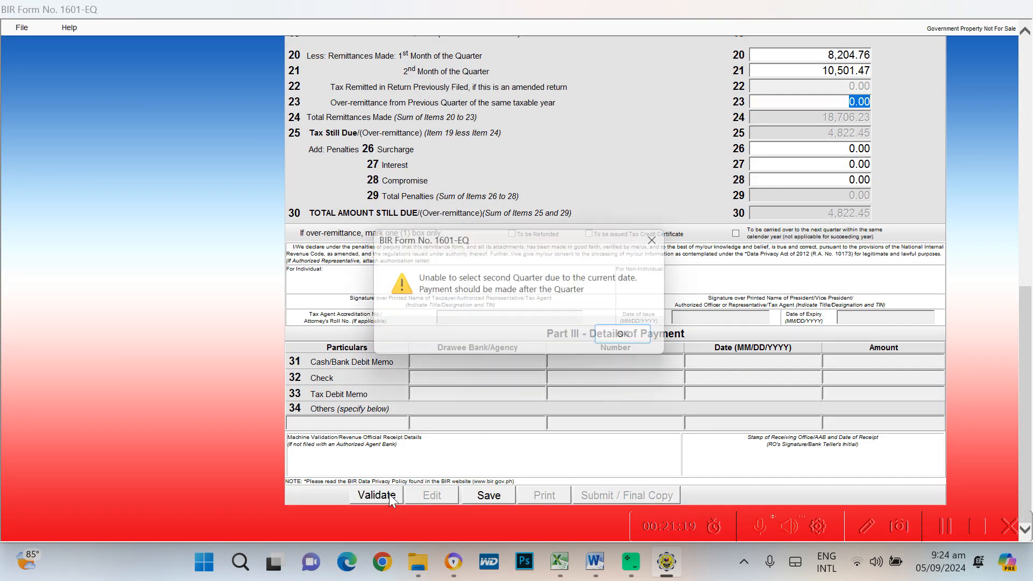
left_click(633, 338)
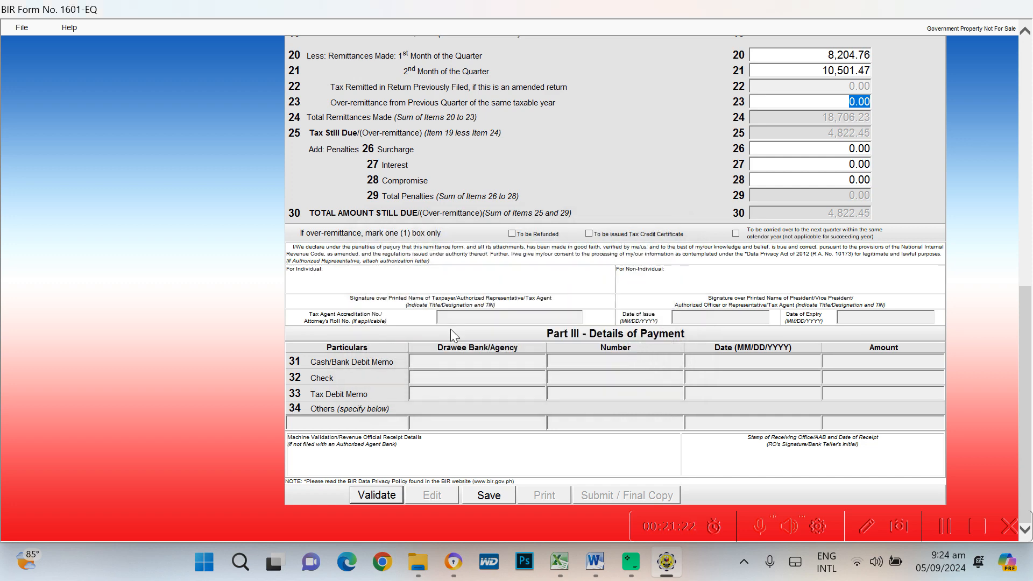
scroll(587, 383, "up", 10)
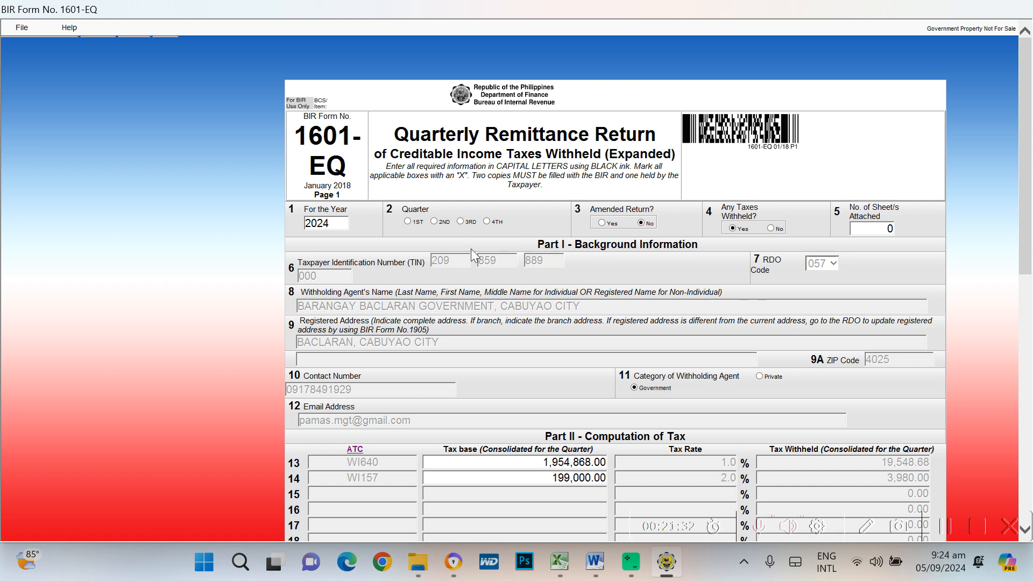
scroll(478, 243, "down", 3)
scroll(545, 232, "up", 2)
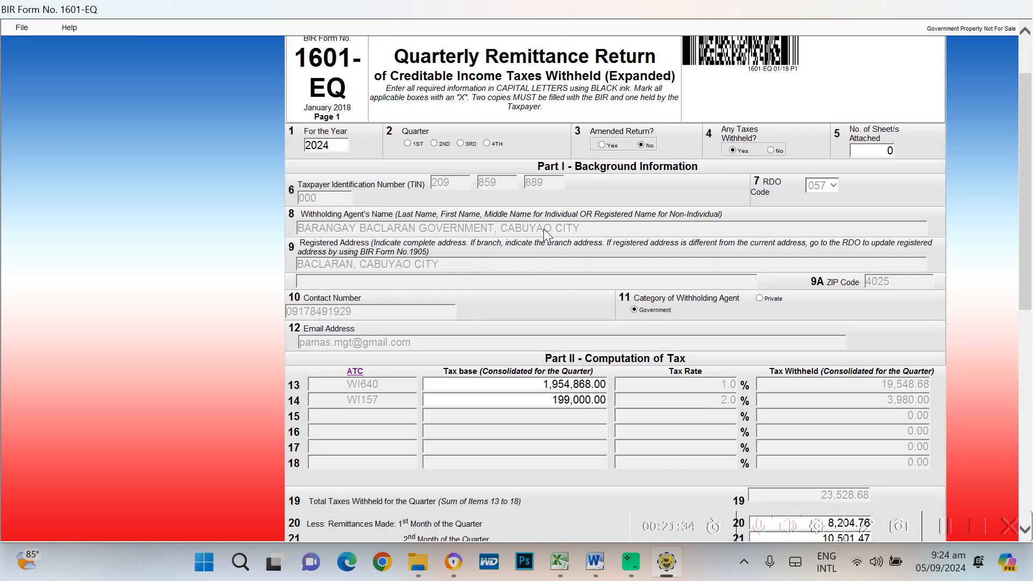
scroll(673, 325, "down", 8)
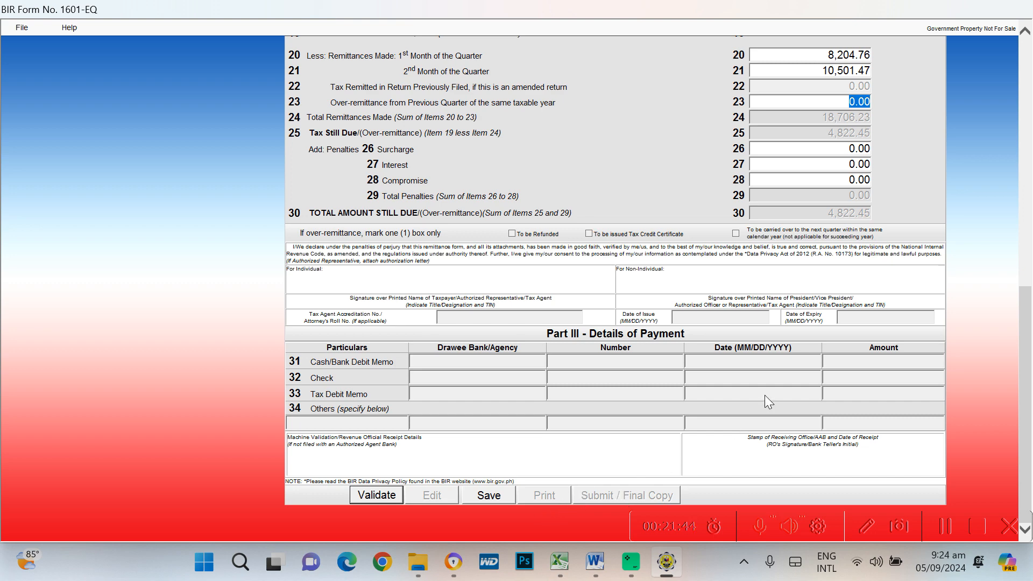
scroll(768, 397, "up", 10)
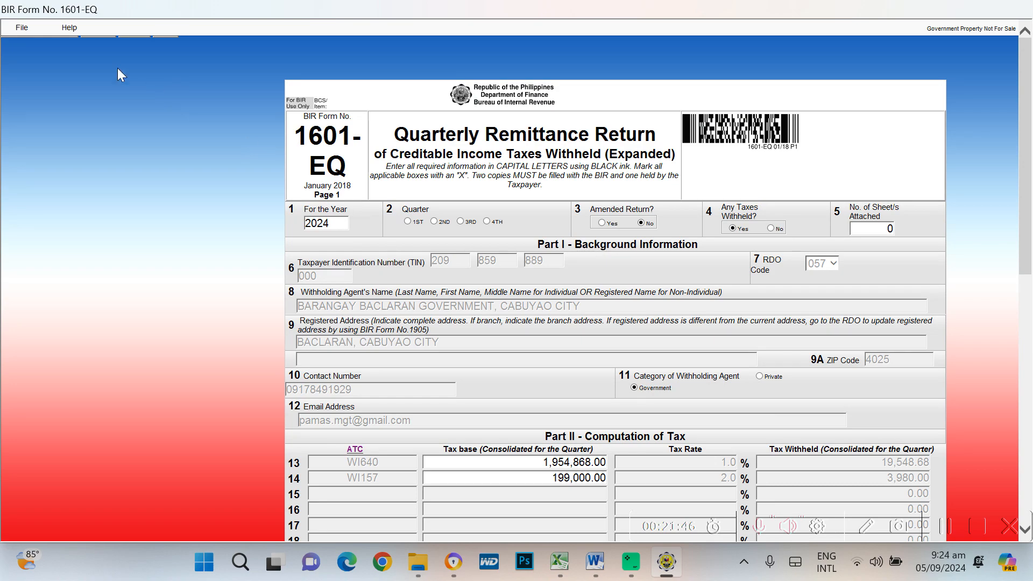
scroll(544, 375, "down", 10)
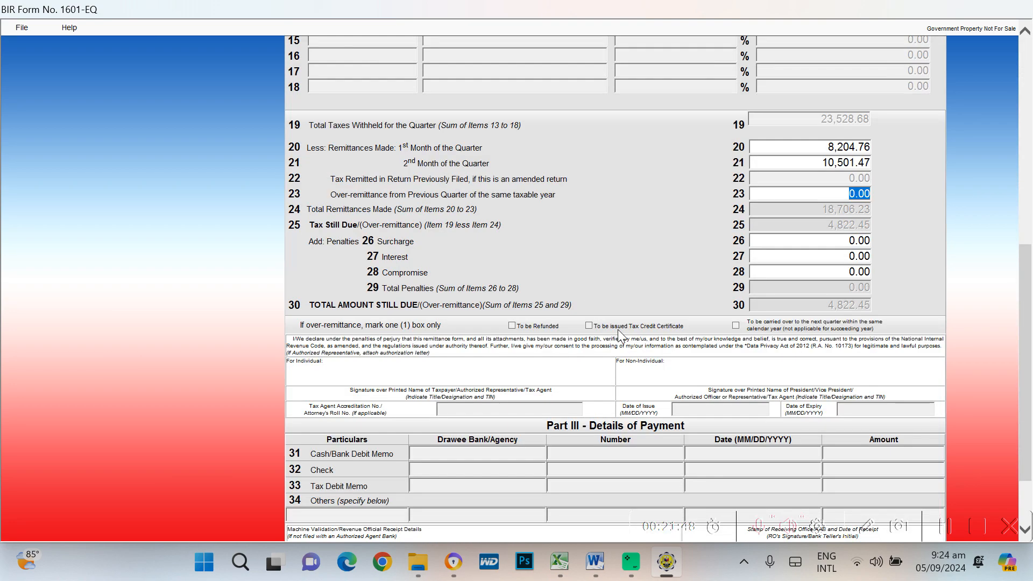
scroll(812, 269, "up", 8)
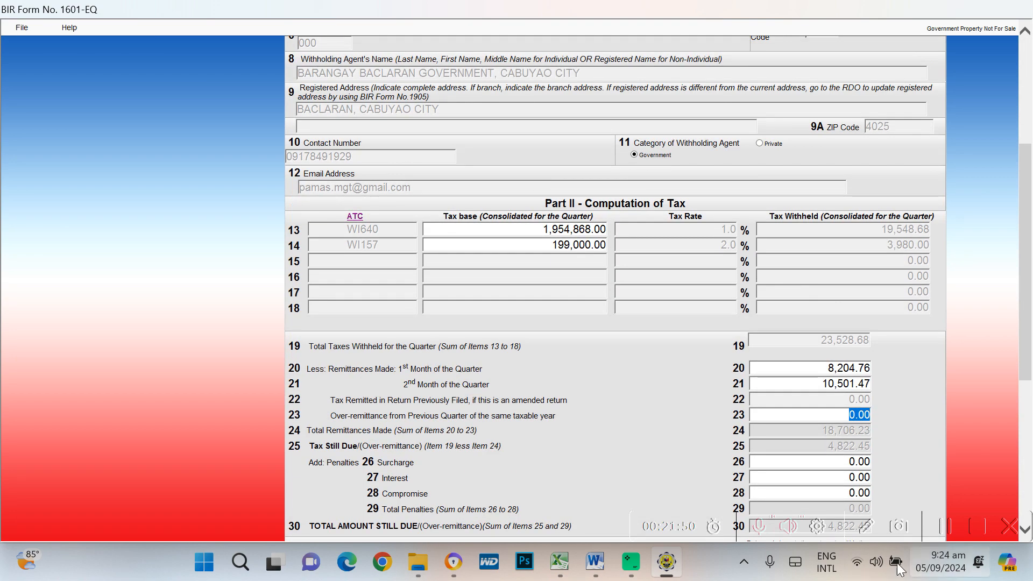
scroll(596, 261, "up", 2)
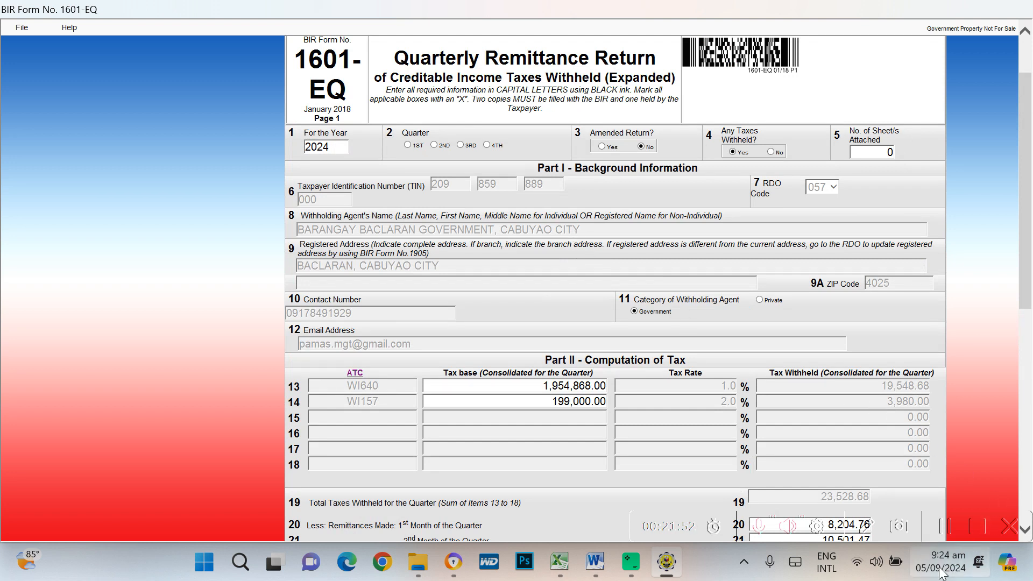
Change the return year from 2024 to 2023 and validate the 1601-EQ successfully
double_click(335, 147)
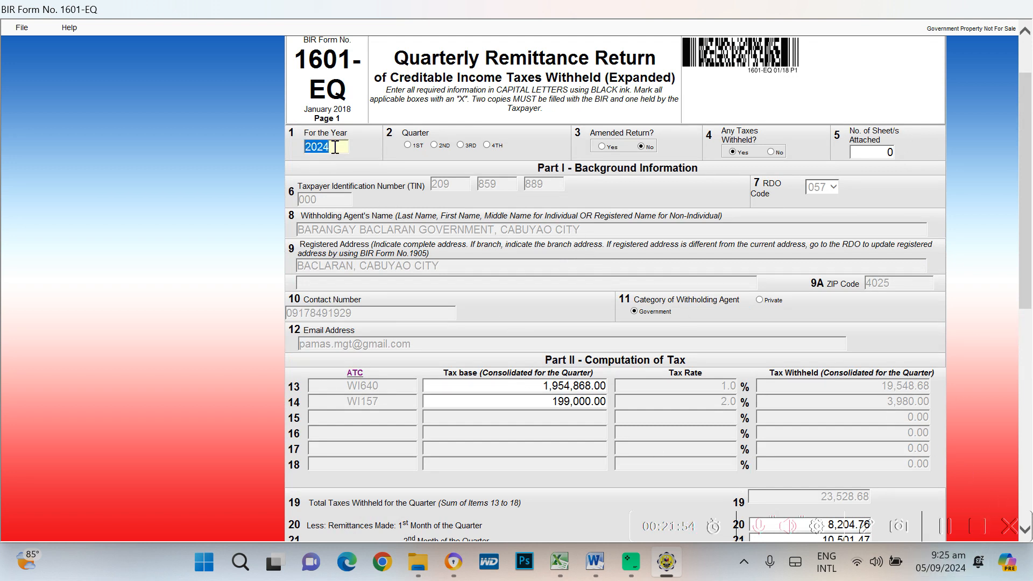
type("2023")
scroll(507, 214, "down", 9)
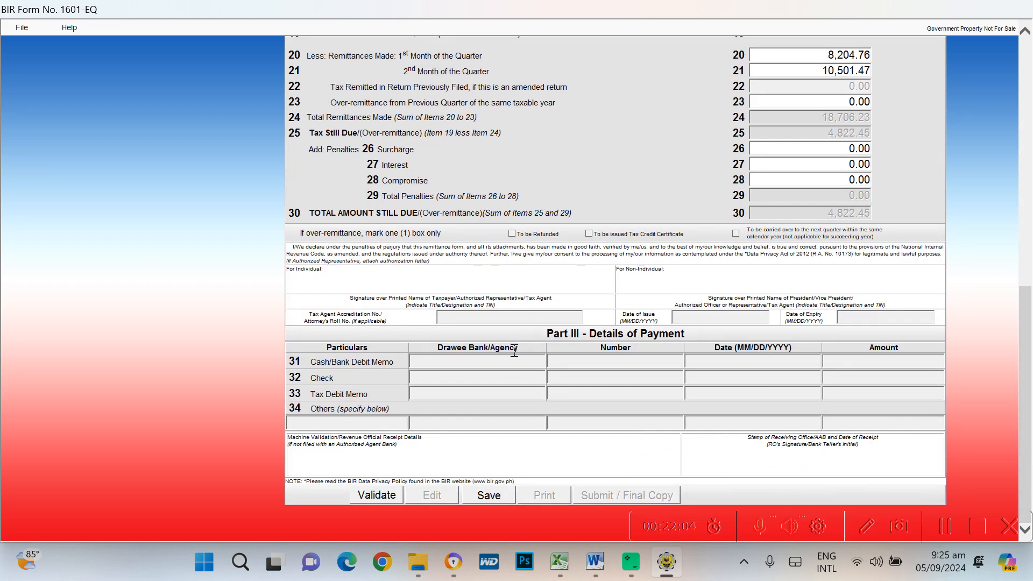
left_click(379, 495)
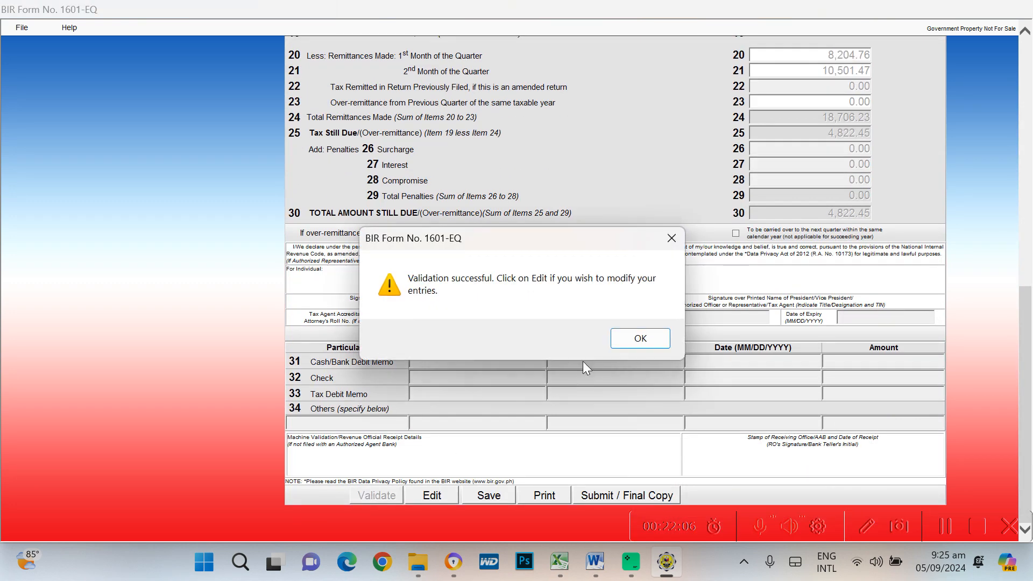
left_click(638, 337)
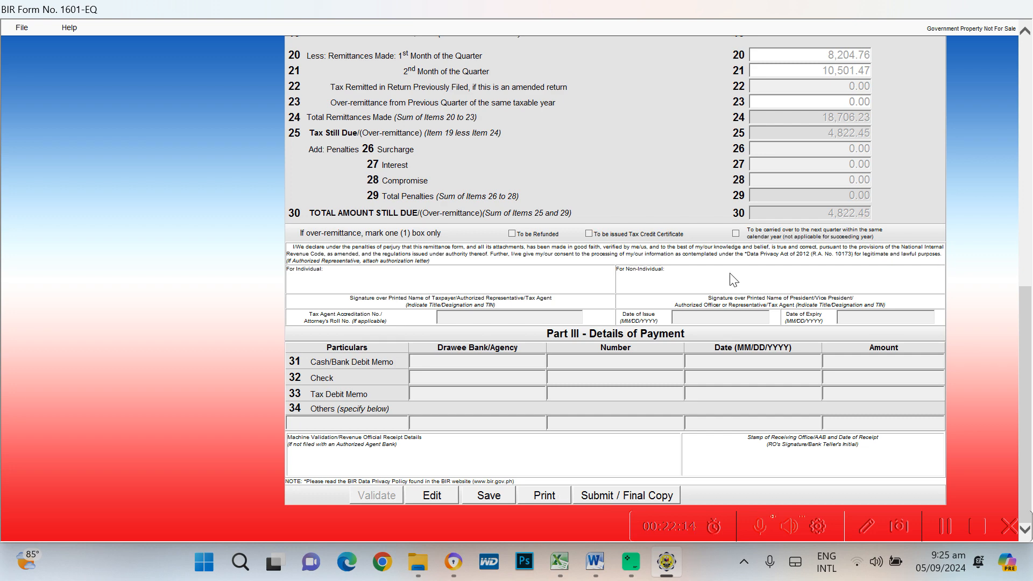
scroll(730, 274, "up", 9)
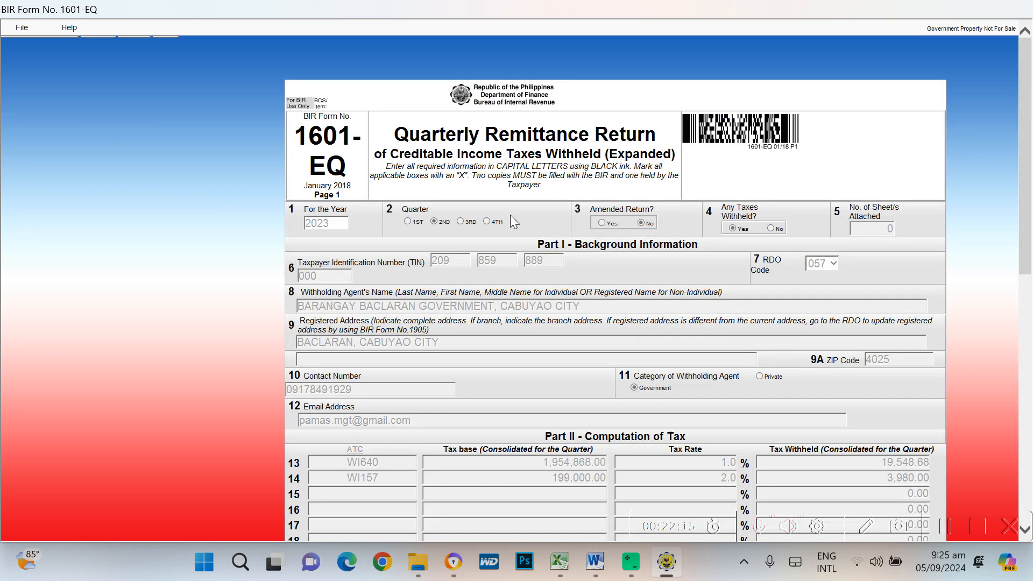
Close the 1601-EQ form and view the workbook's Form 1600 sheet in Excel
left_click(21, 28)
left_click(27, 45)
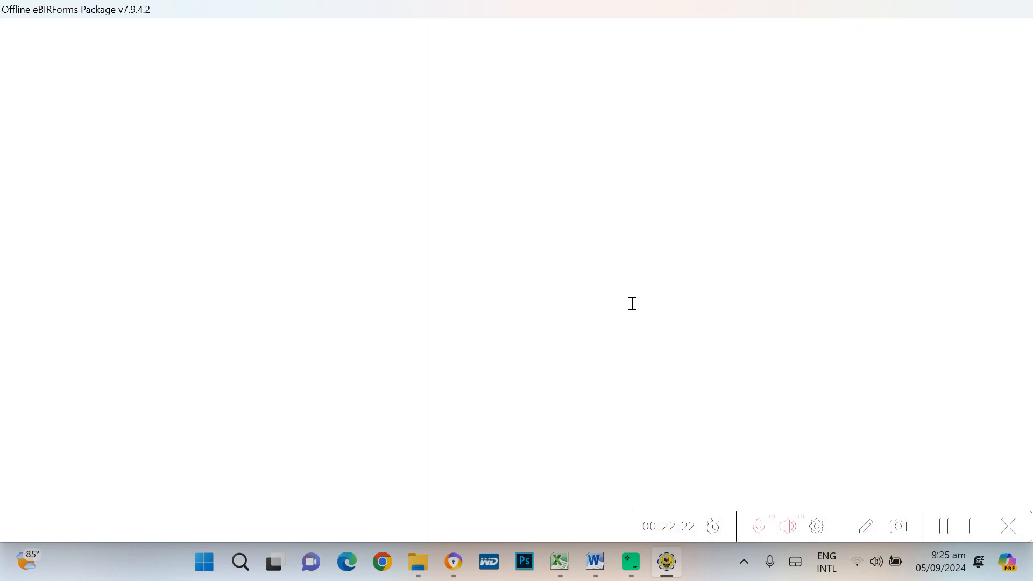
key("alt+Tab")
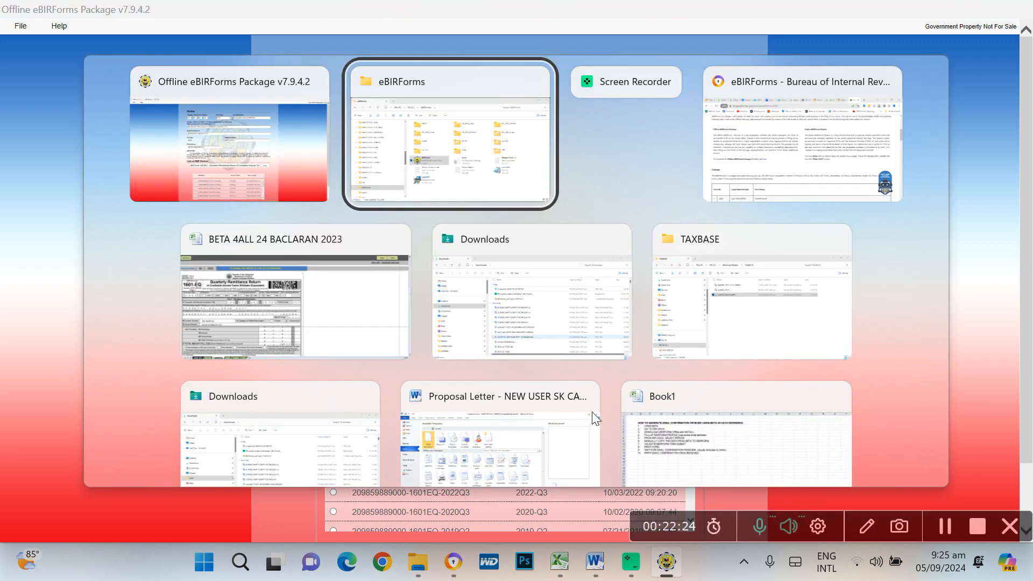
key("Tab")
key("Tab")
key("Tab")
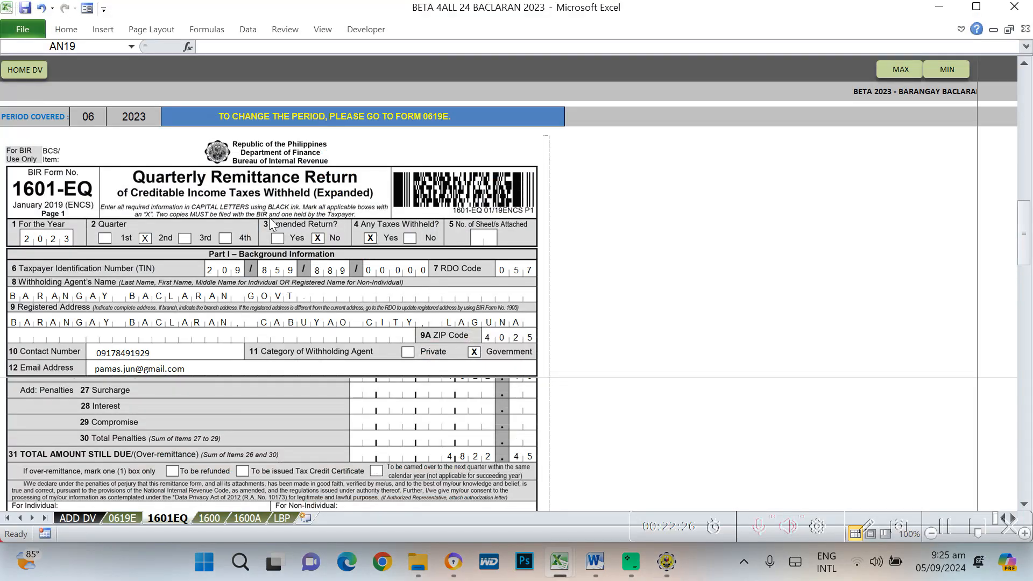
left_click(215, 518)
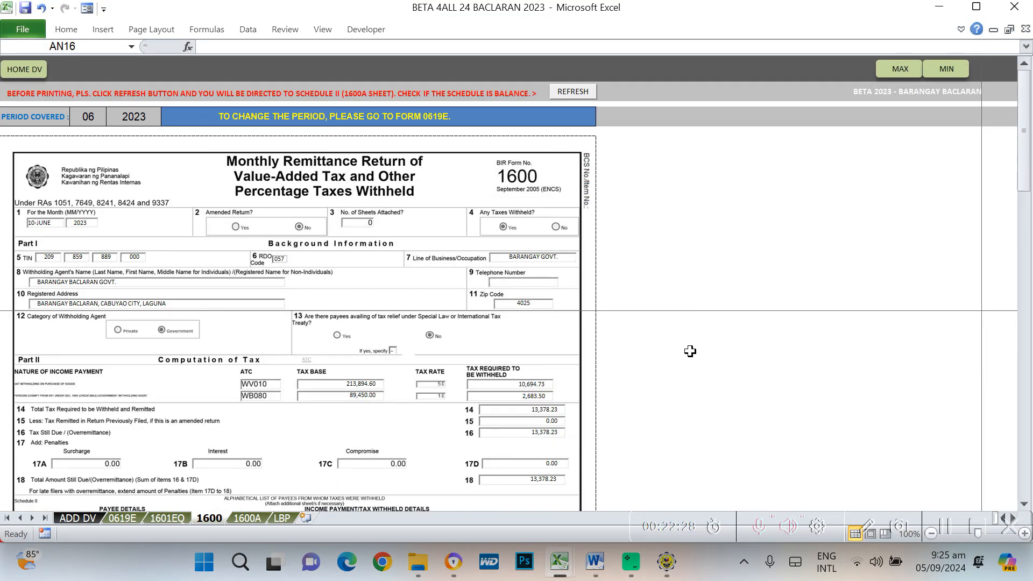
scroll(690, 351, "down", 10)
scroll(686, 352, "up", 8)
scroll(682, 356, "down", 5)
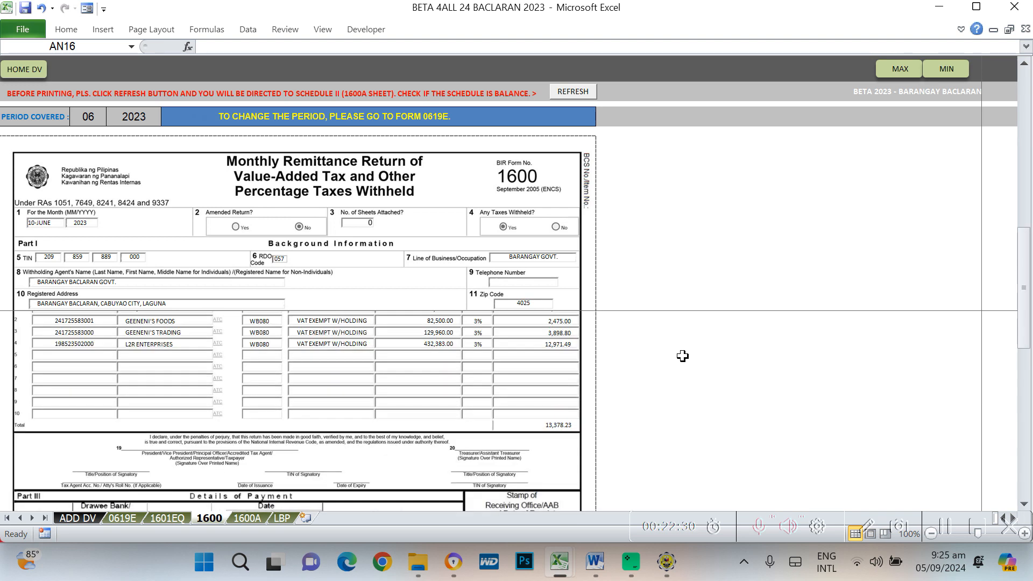
scroll(682, 350, "up", 6)
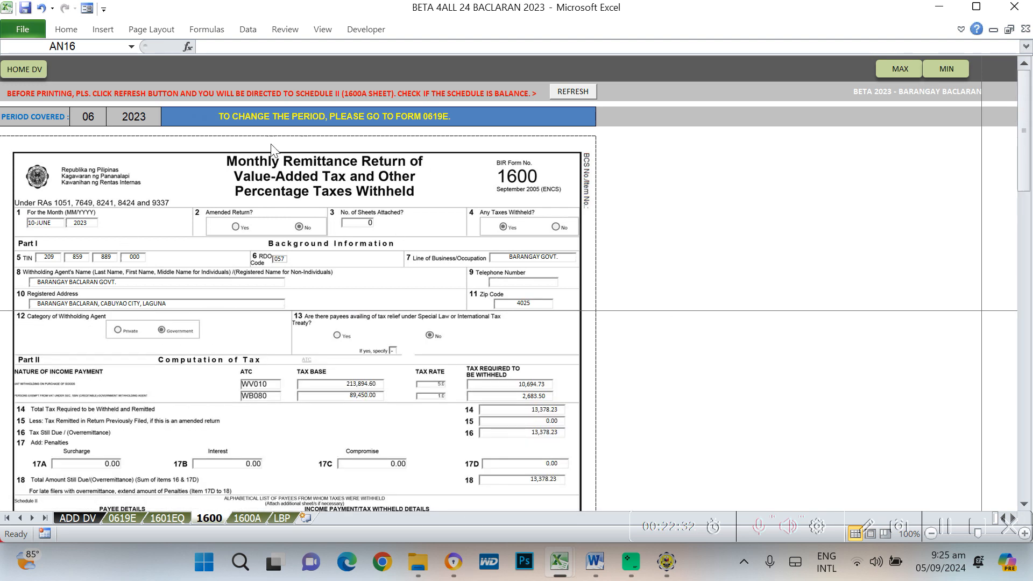
Set the 0619E period to 04 and refresh Form 1600, confirming 1600A balances at 13,014.82
left_click(121, 518)
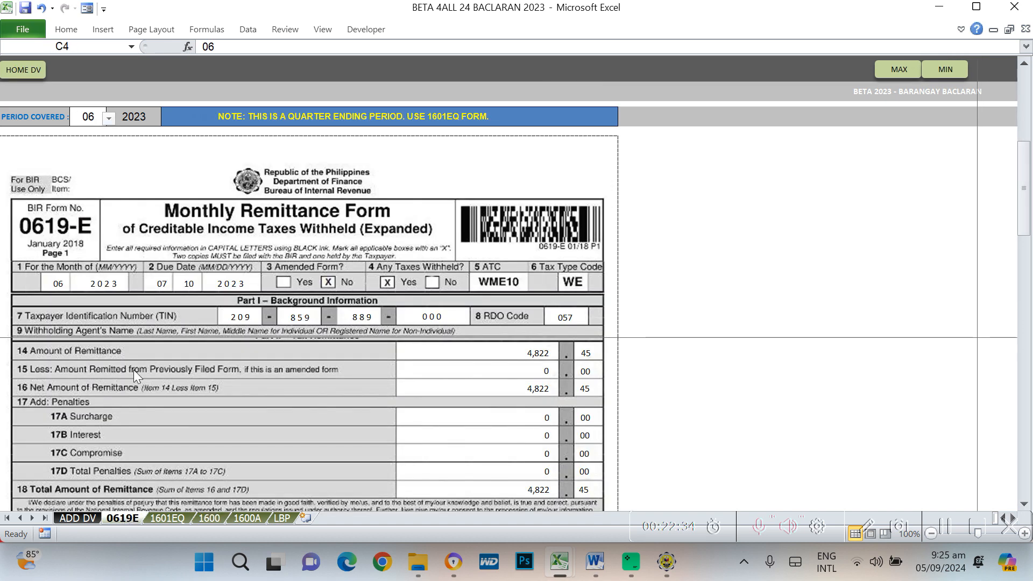
left_click(108, 118)
scroll(95, 137, "up", 1)
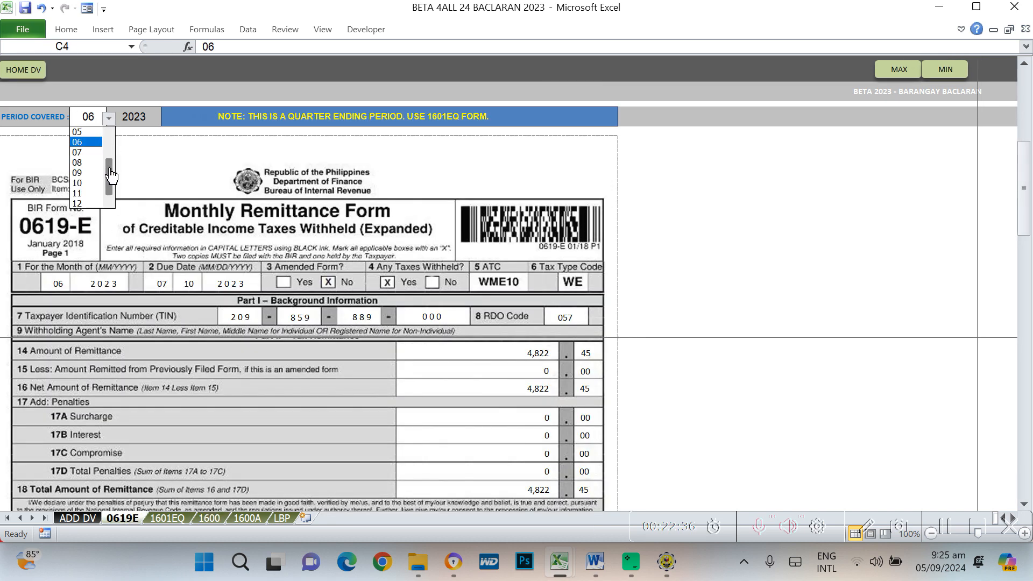
left_click(89, 152)
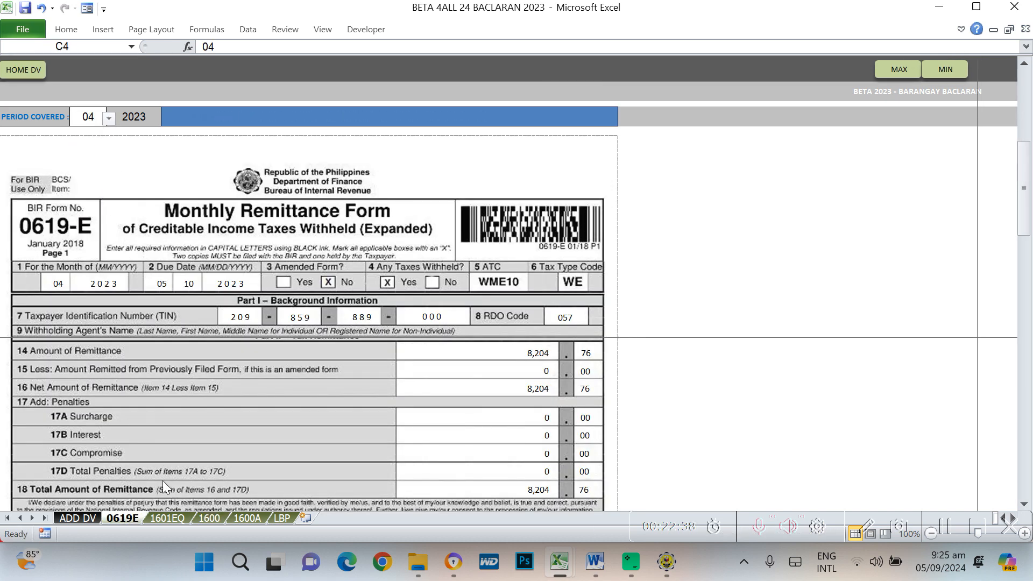
left_click(168, 518)
left_click(211, 519)
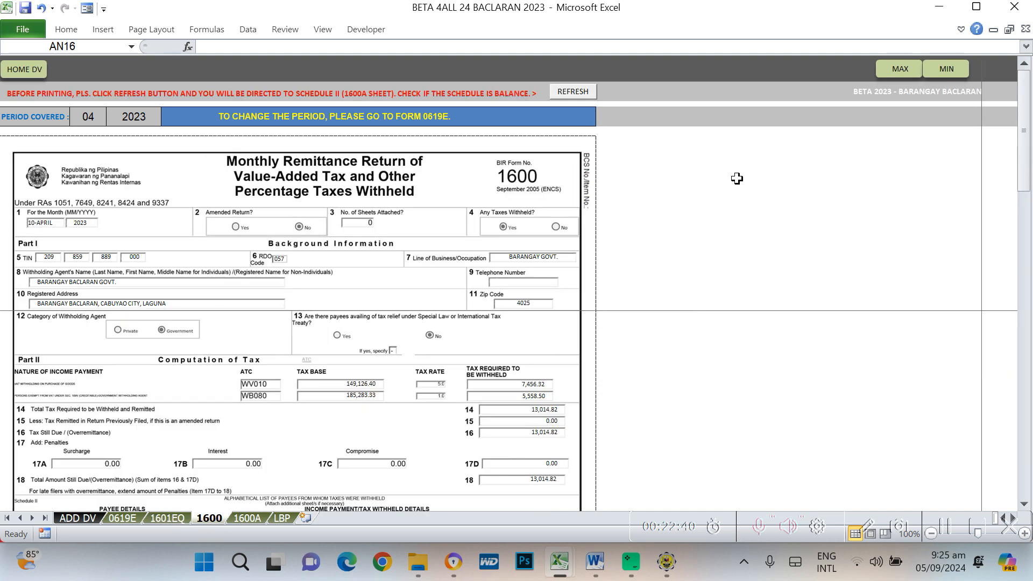
left_click(728, 221)
left_click(580, 93)
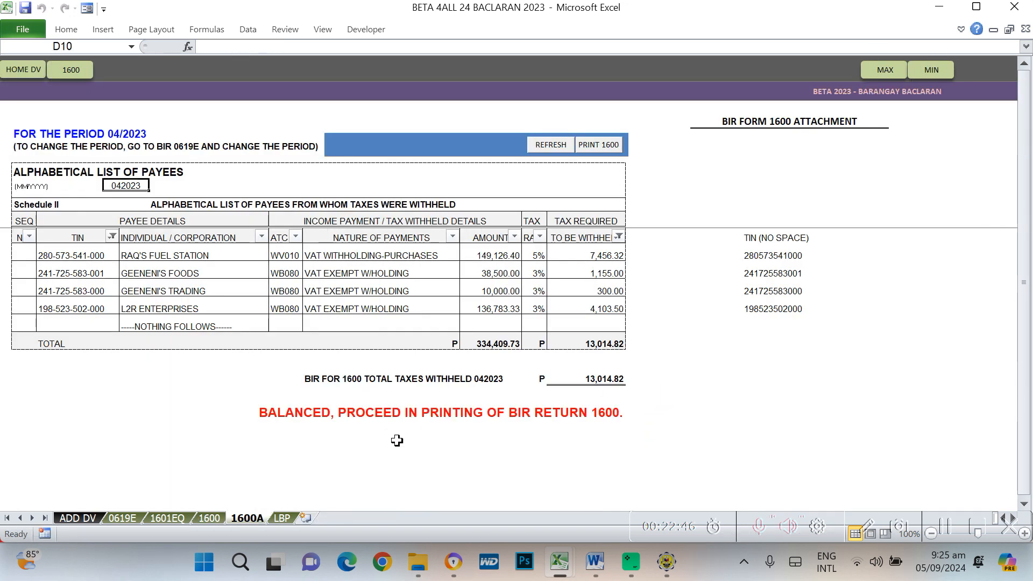
left_click(297, 408)
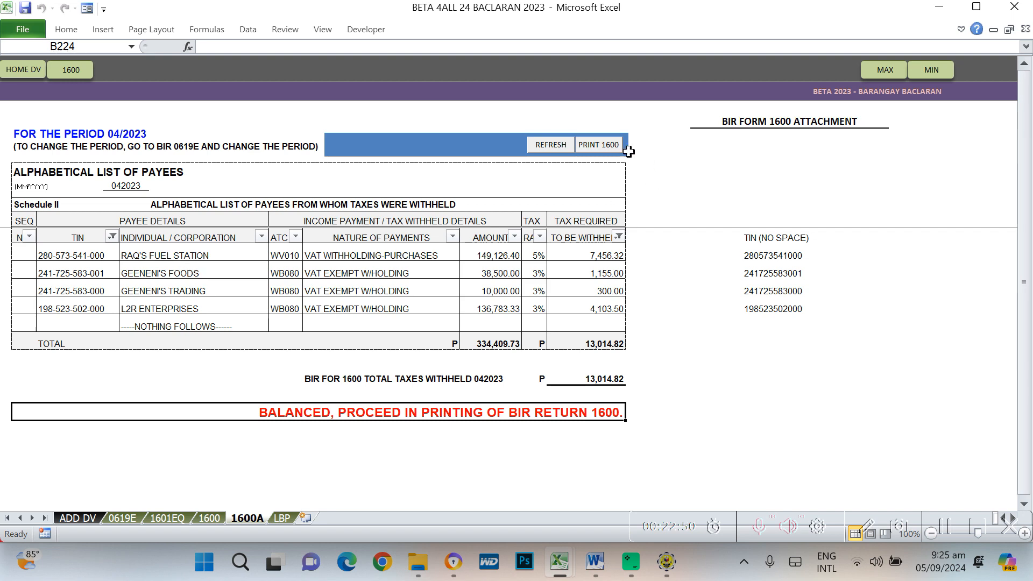
left_click(599, 146)
scroll(639, 337, "up", 3)
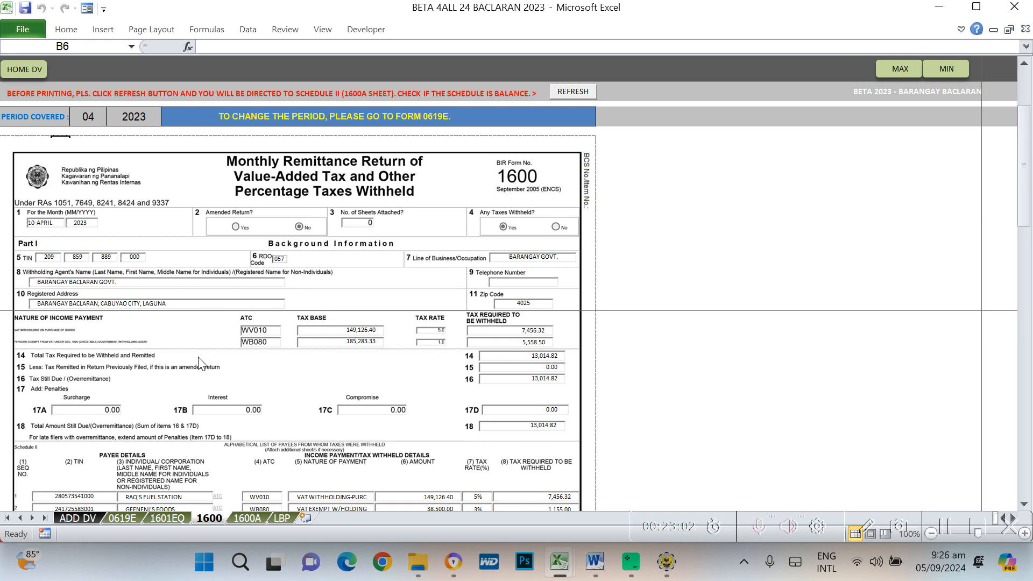
Start a new BIR Form 1600 from the forms list and accept the saved background information
key("alt+Tab")
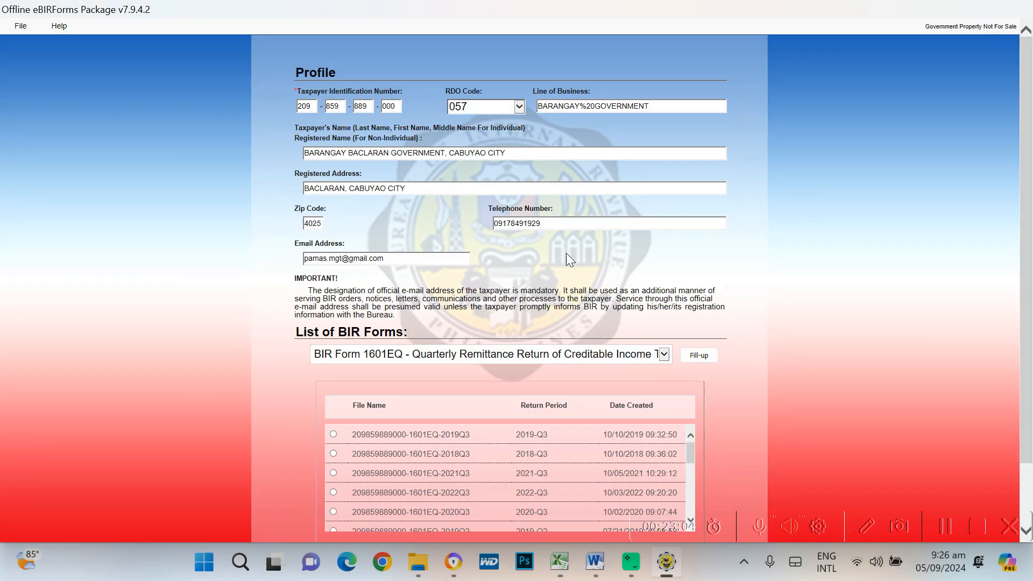
left_click(665, 354)
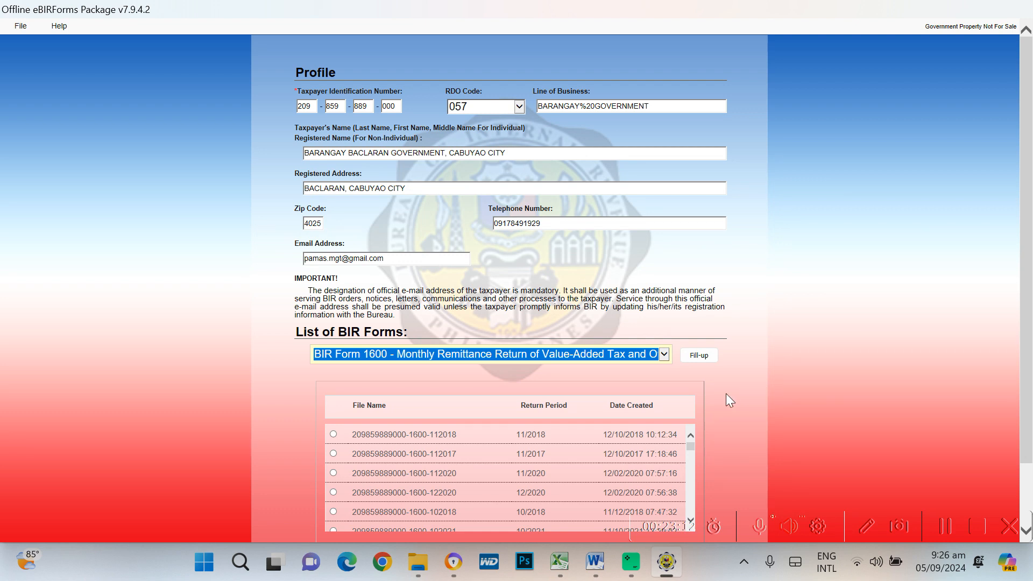
scroll(726, 395, "down", 2)
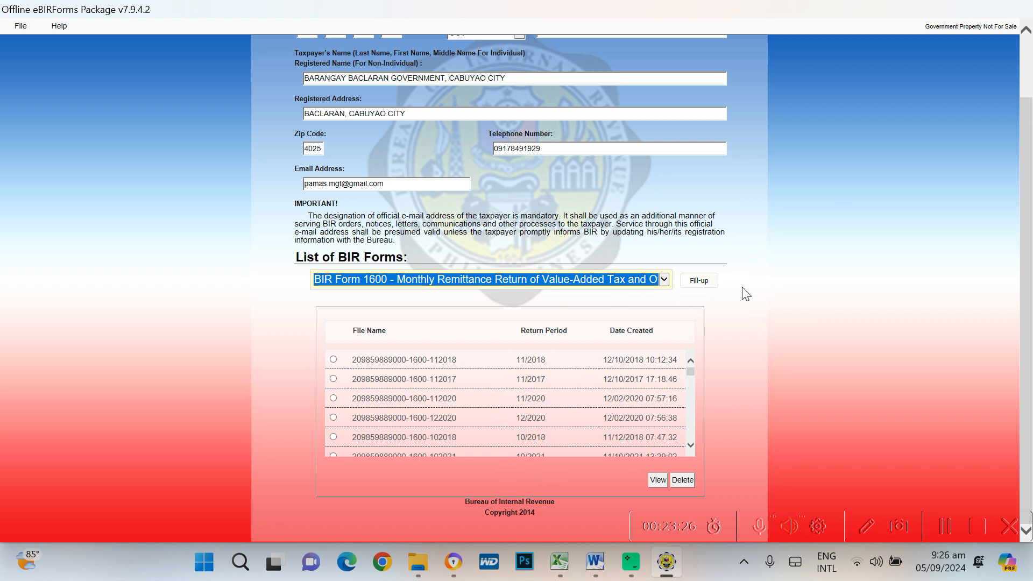
left_click(700, 280)
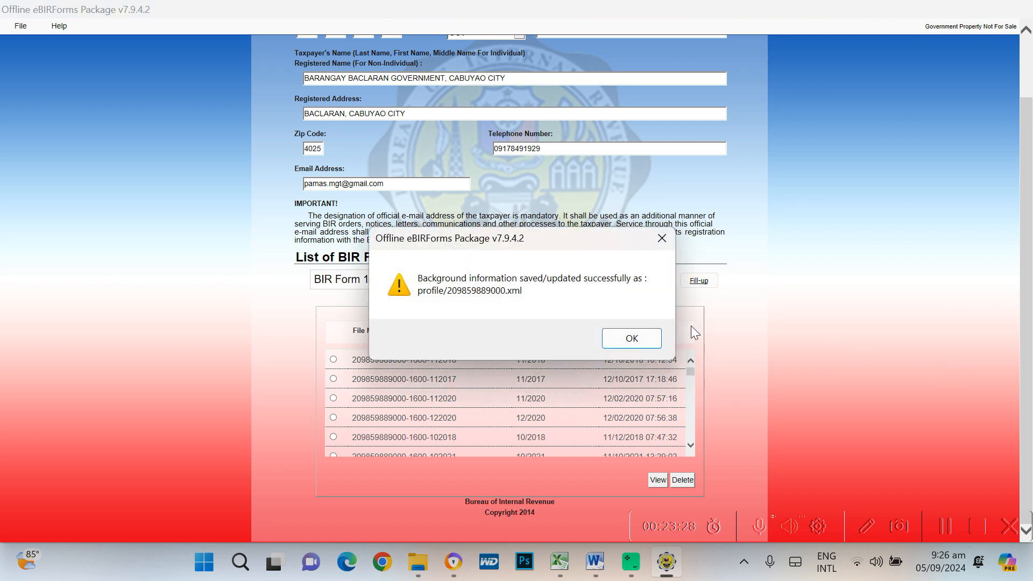
left_click(646, 336)
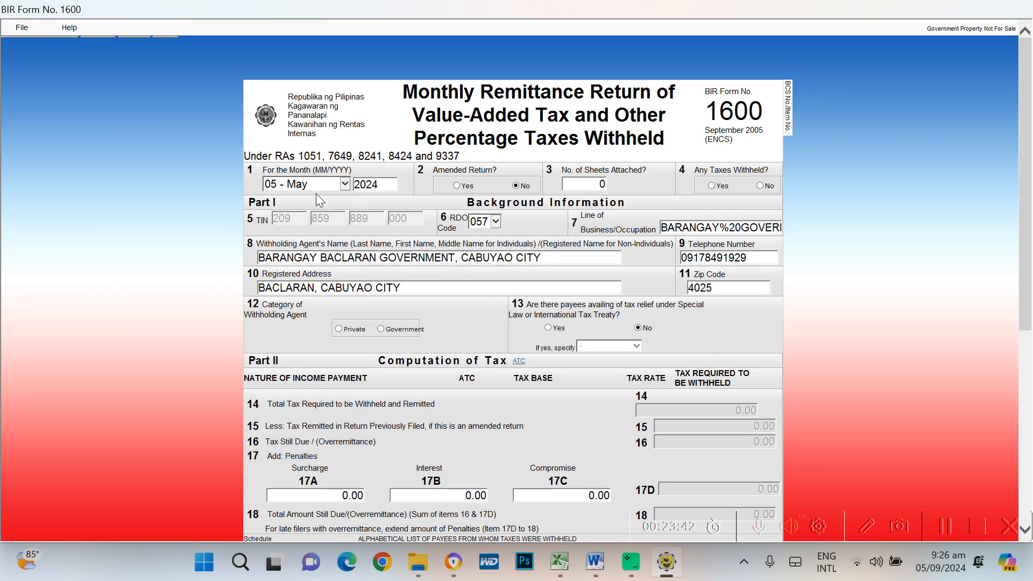
Set the return month to 04 - April, answer Yes to Any Taxes Withheld, and choose Government under item 12
left_click(345, 184)
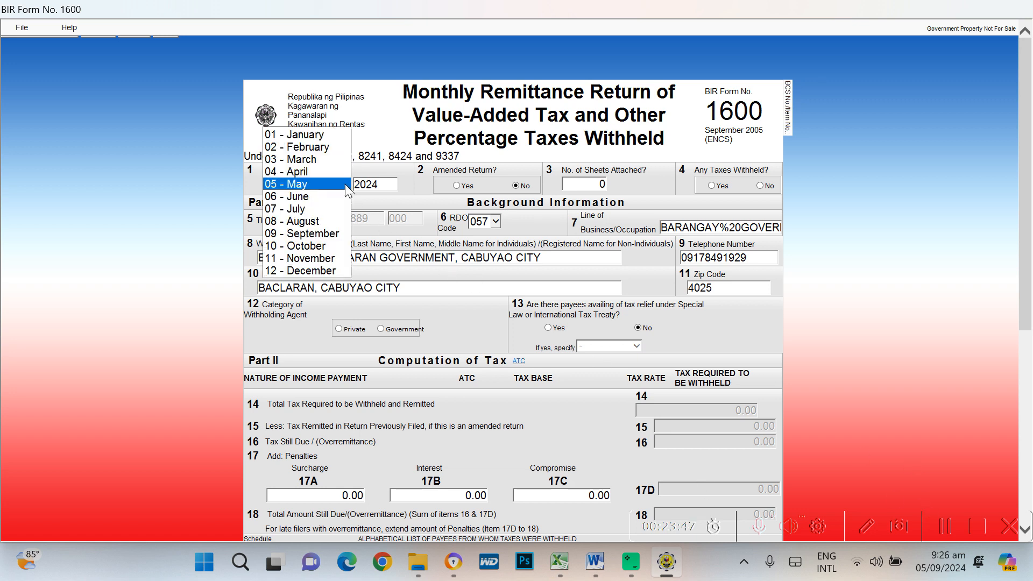
left_click(311, 173)
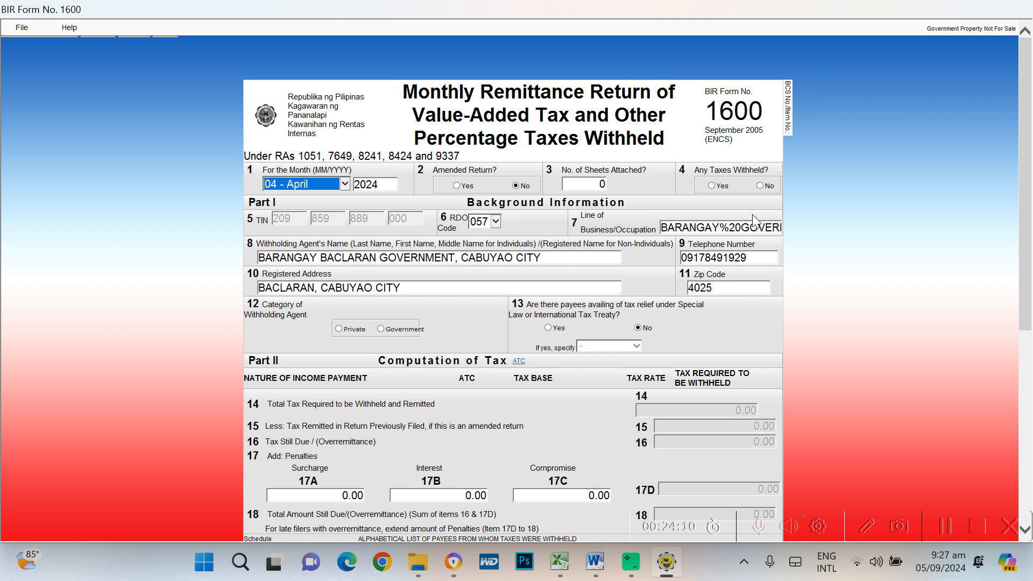
scroll(908, 245, "down", 3)
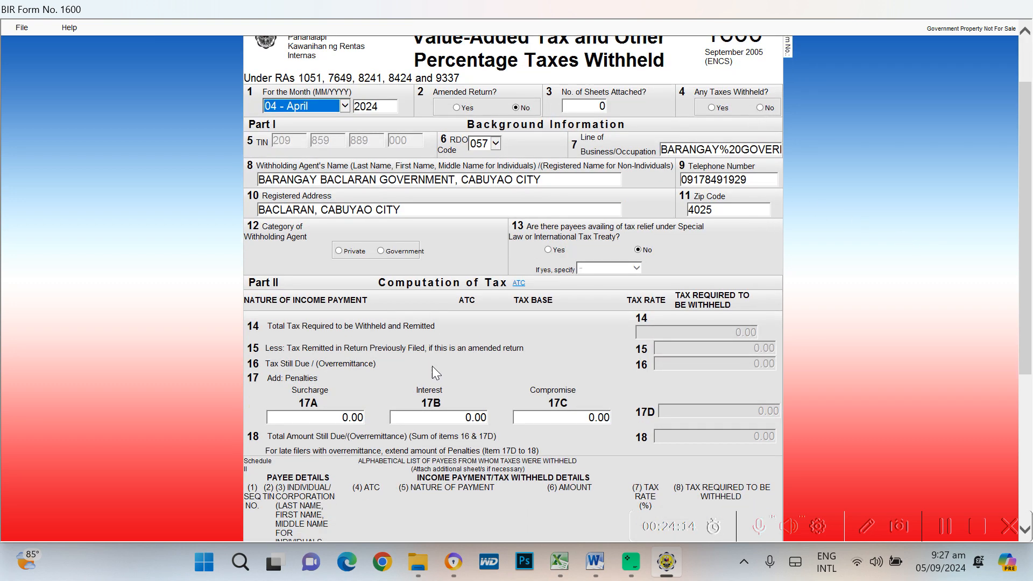
scroll(388, 425, "down", 9)
scroll(941, 376, "up", 12)
left_click(711, 185)
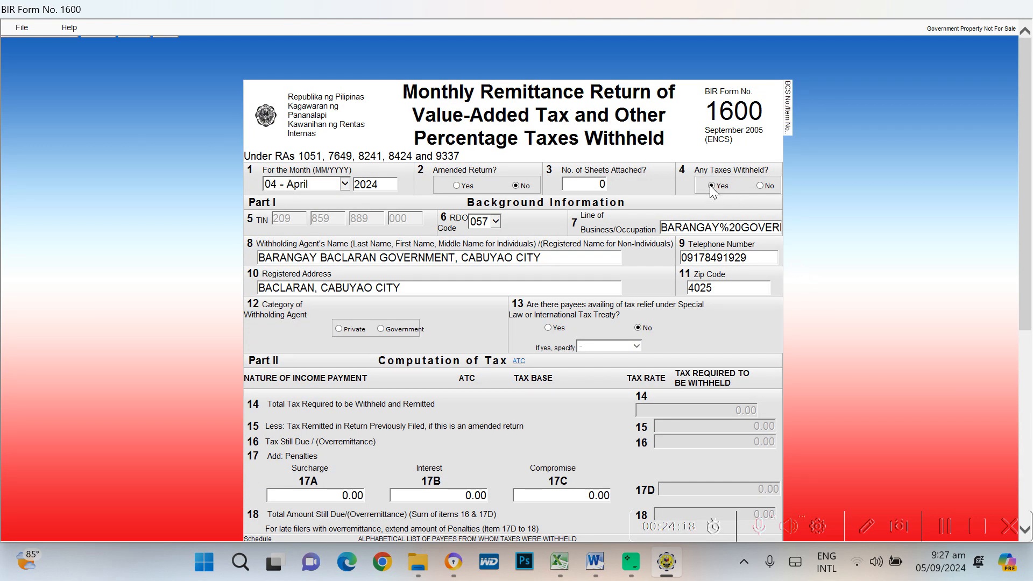
scroll(671, 382, "down", 3)
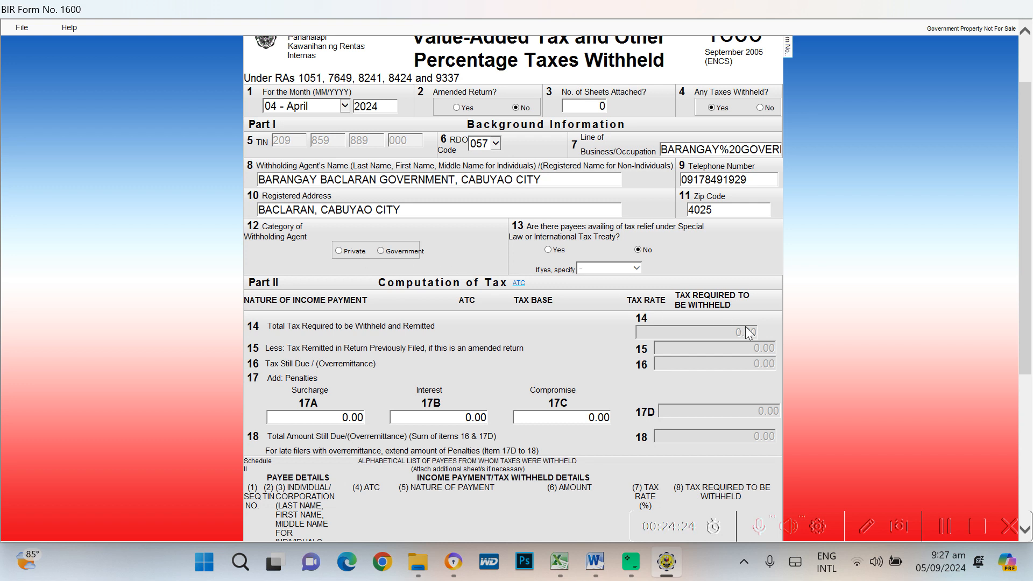
left_click(379, 249)
Bring up Form 1600's ATC list and cross-check the needed ATC codes in the Excel workbook
left_click(519, 285)
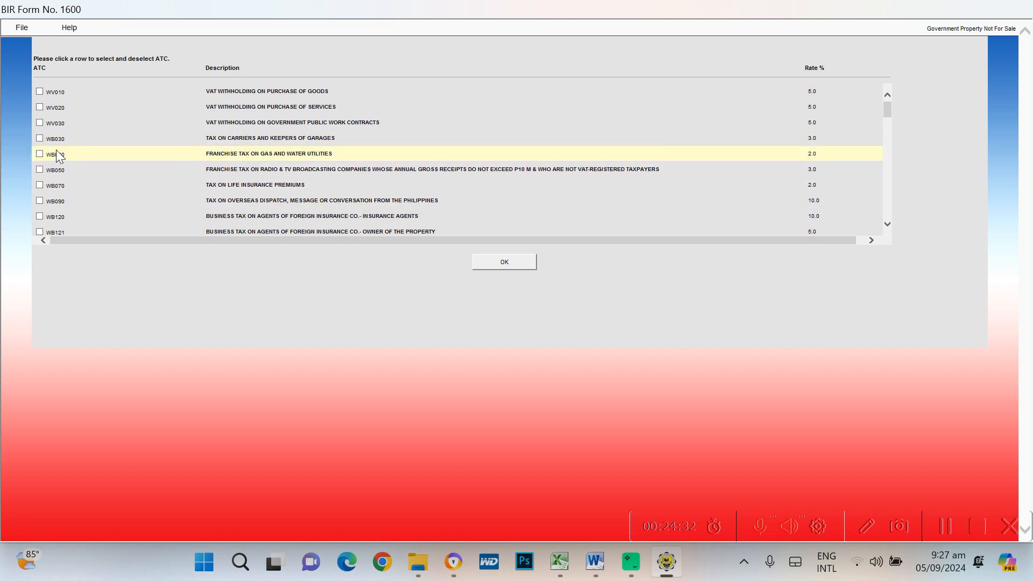
key("alt+Tab")
key("alt+Tab")
key("alt+Tab")
key("alt+Tab")
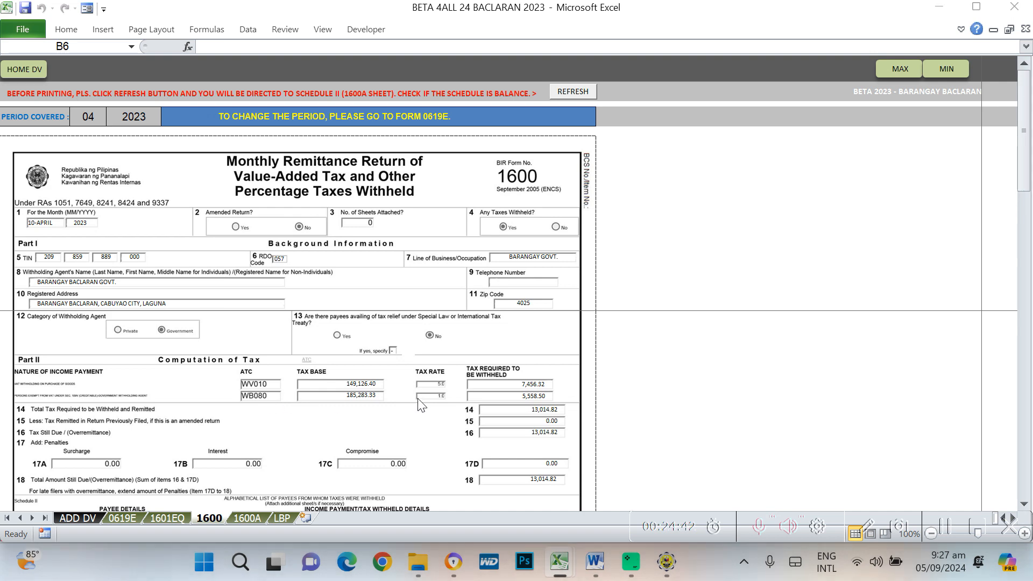
key("alt+Tab")
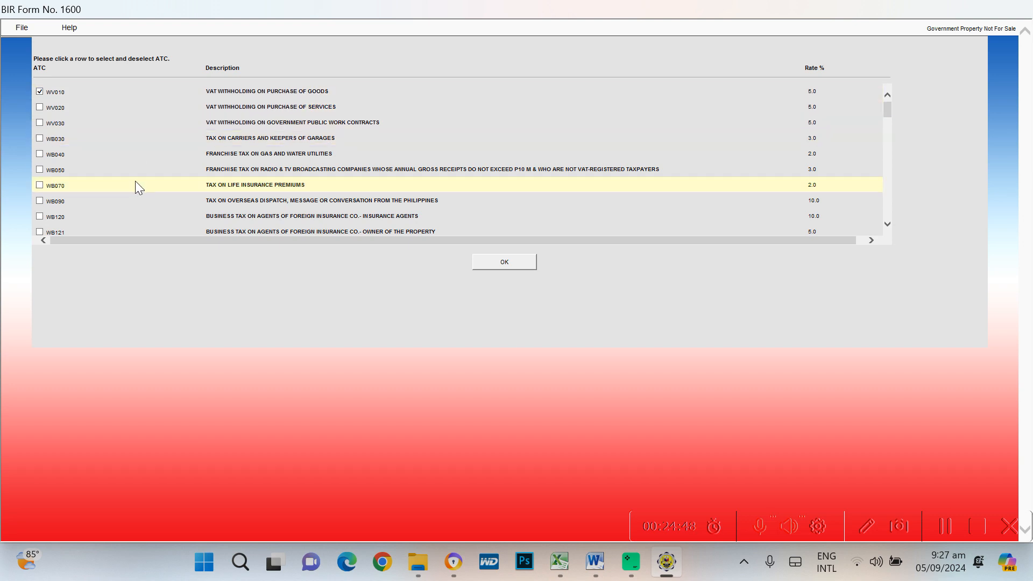
Scroll down the ATC list toward WB080
scroll(139, 187, "down", 1)
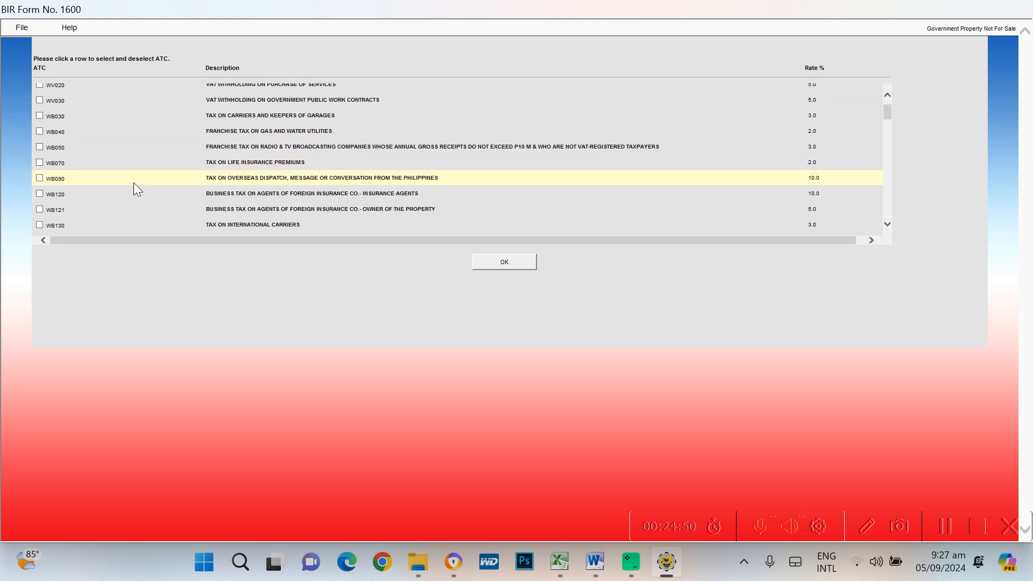
scroll(134, 190, "down", 5)
scroll(135, 192, "down", 8)
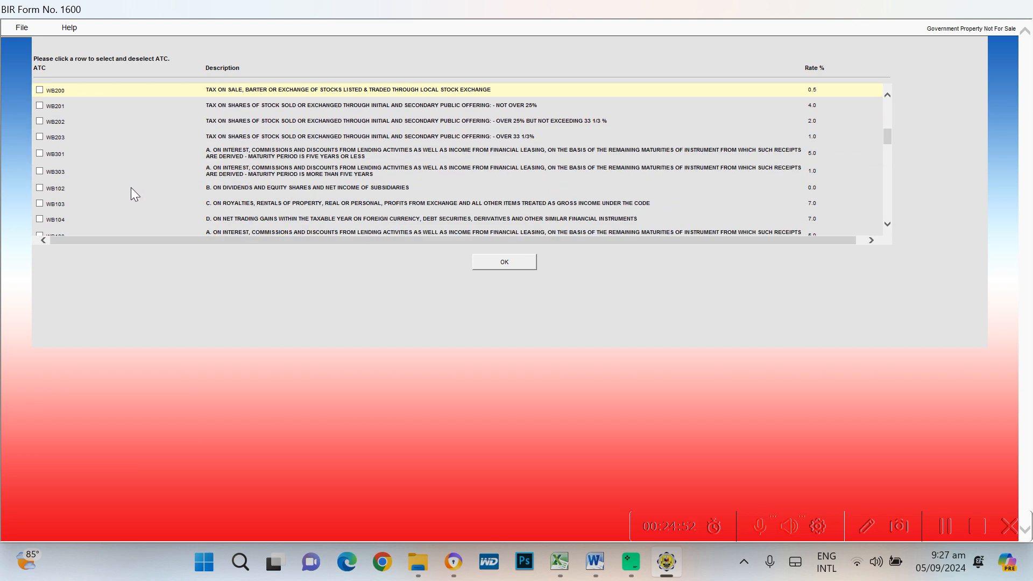
scroll(134, 198, "down", 2)
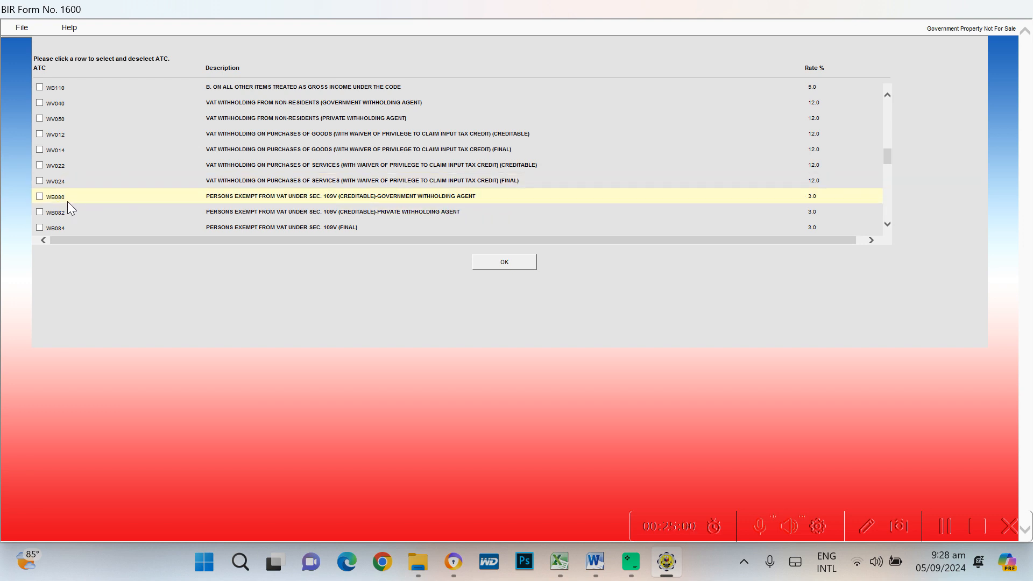
scroll(67, 202, "down", 3)
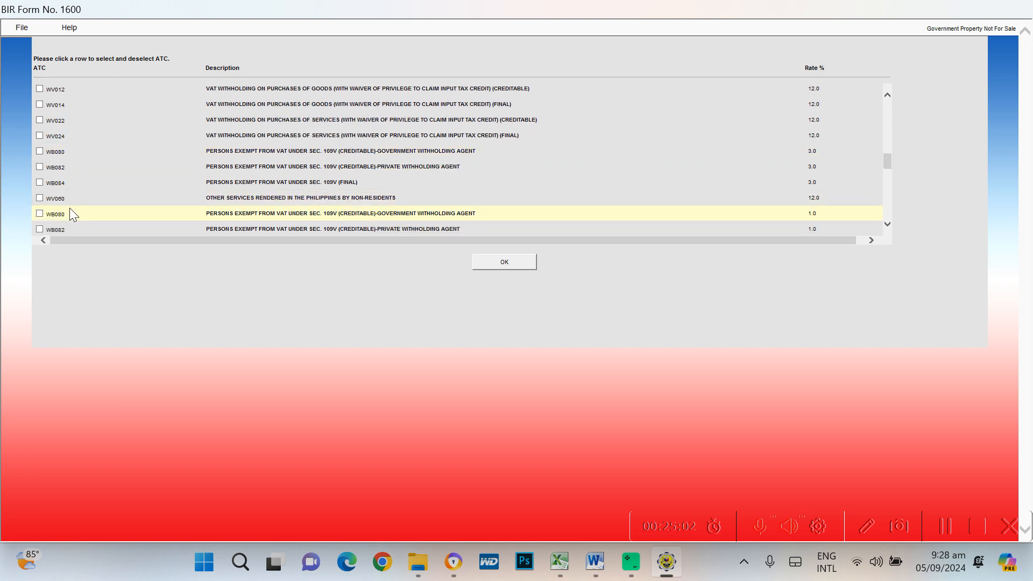
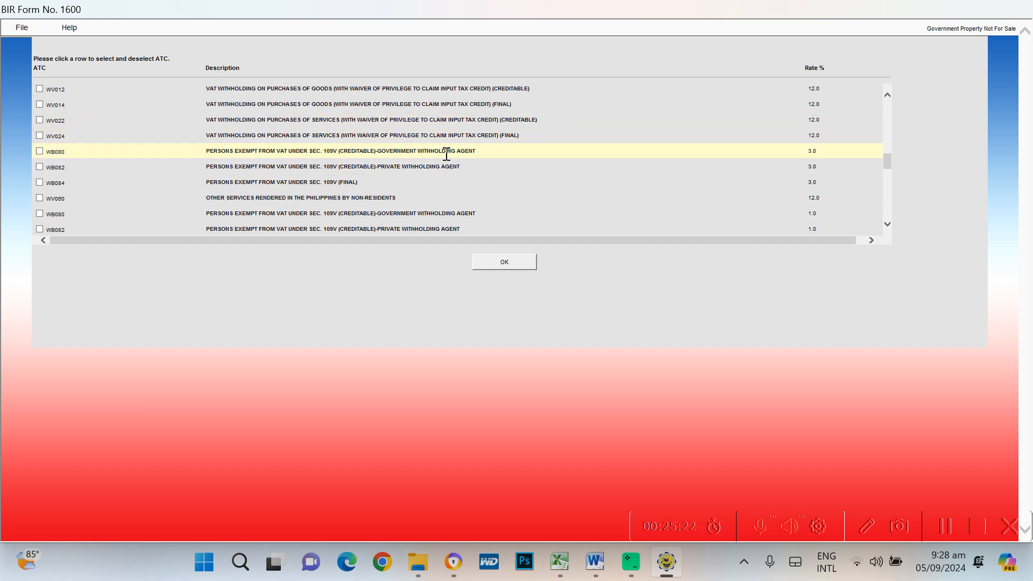
Tick WB080 in the ATC list and confirm, adding it at 3.0% beside WV010
left_click(42, 153)
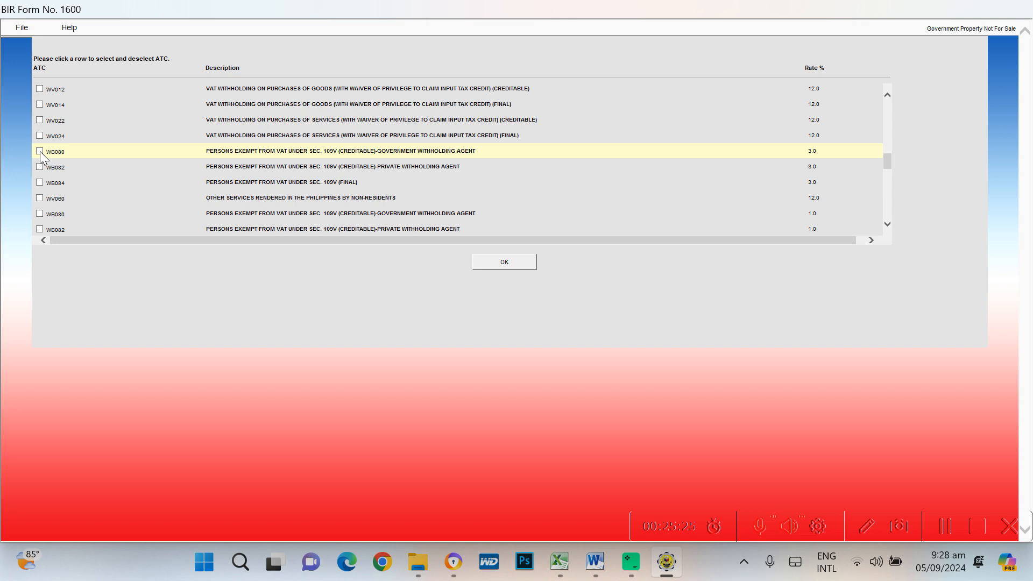
left_click(508, 266)
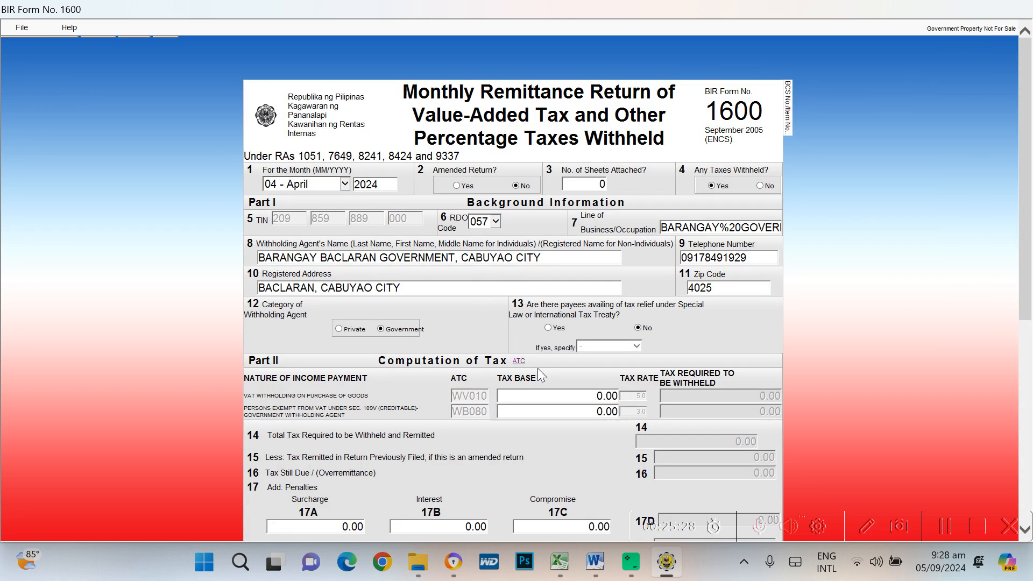
Consult the BETA Excel workbook, then return to Form 1600's WV010 tax base field
key("alt+Tab")
key("alt+Tab")
key("alt+Tab")
key("alt+Tab")
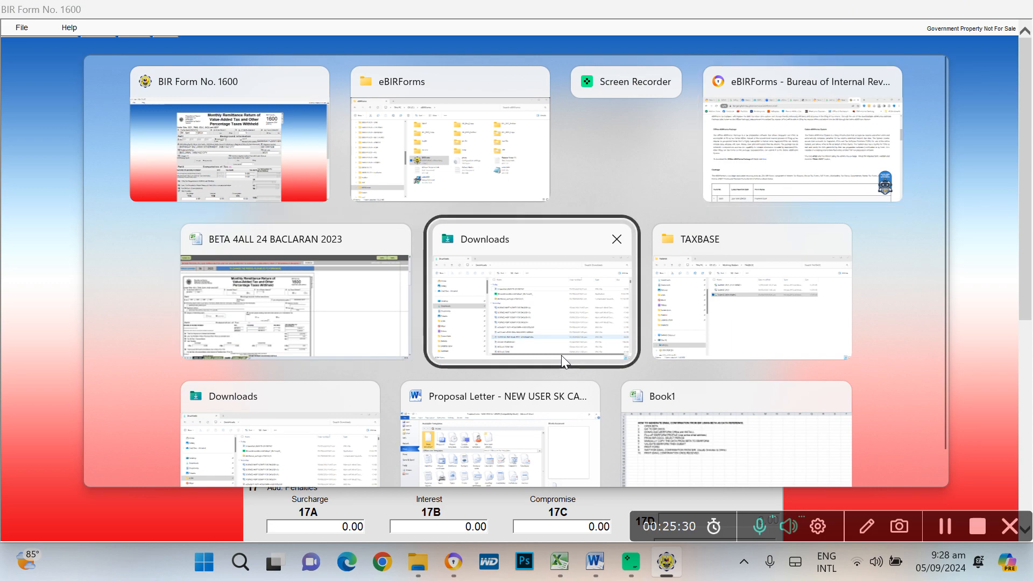
key("alt+Tab")
key("alt+Tab")
key("alt+Tab")
key("alt+Tab")
key("alt+Tab")
key("alt+Tab")
key("alt+Tab")
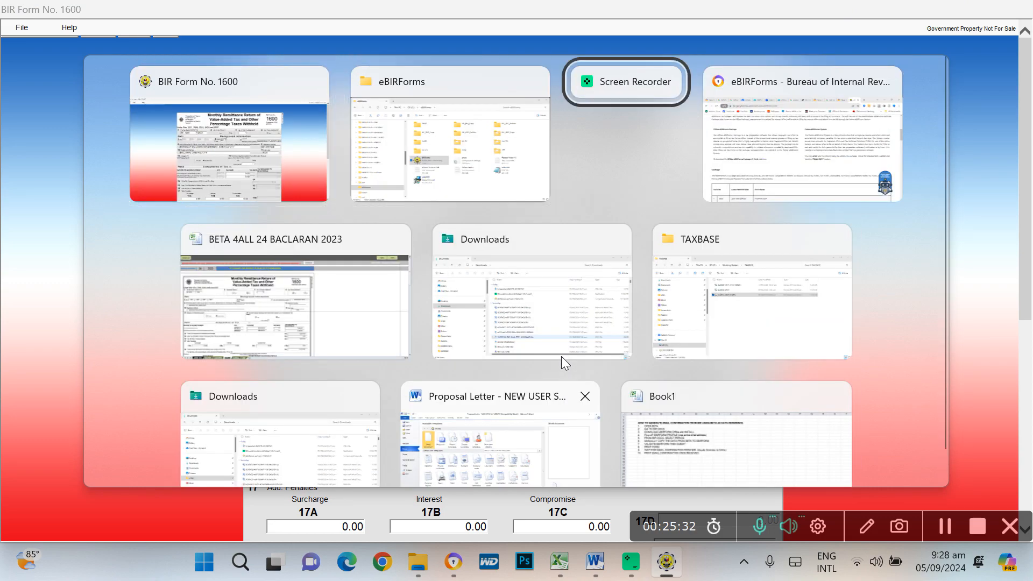
key("alt+Tab")
key("alt+Tab")
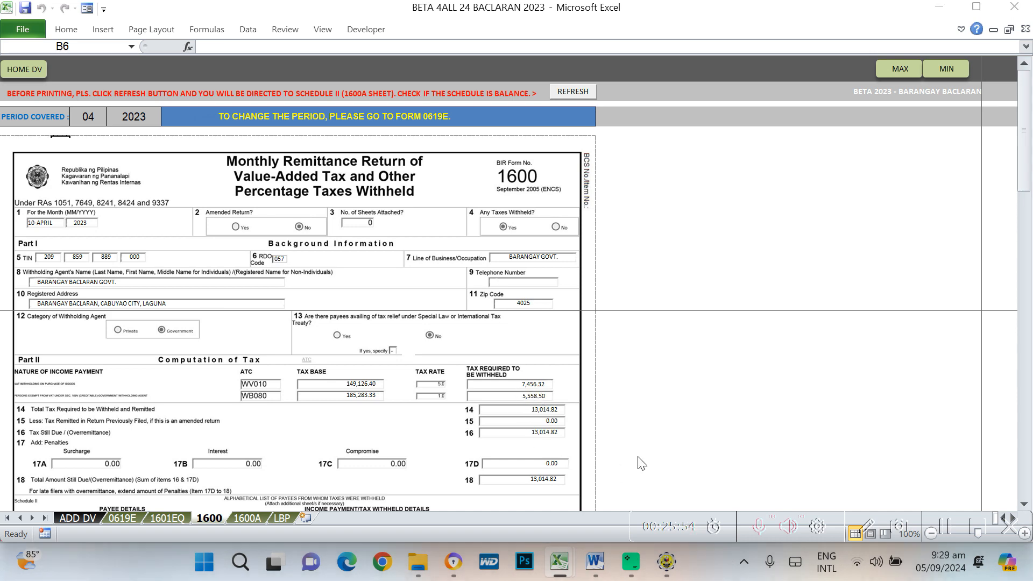
key("alt+Tab")
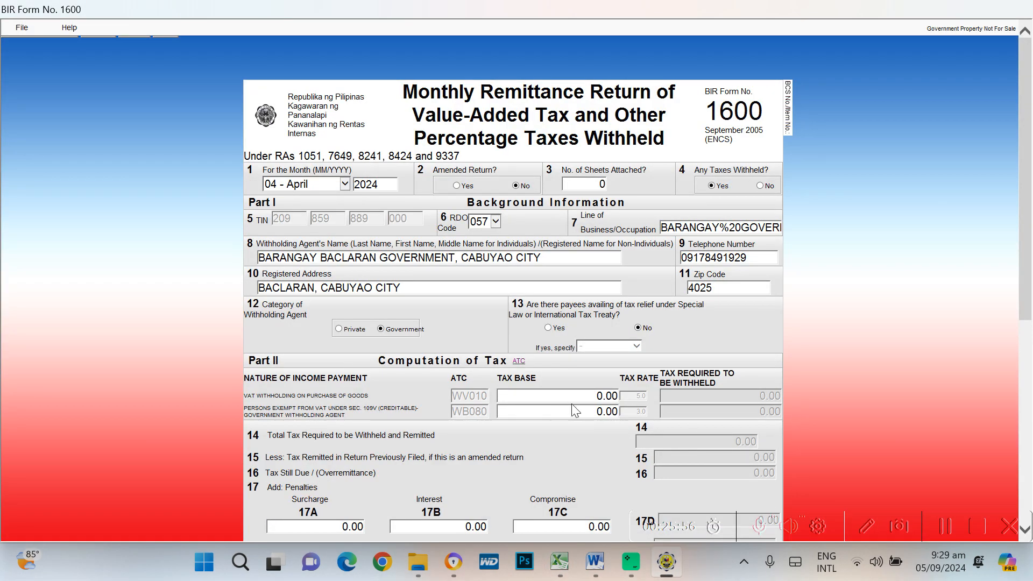
left_click(574, 396)
Enter tax bases of 100,000 for WV010 and 50,000 for WB080
key("alt+Tab")
key("alt+Tab")
key("Tab")
key("Tab")
key("Tab")
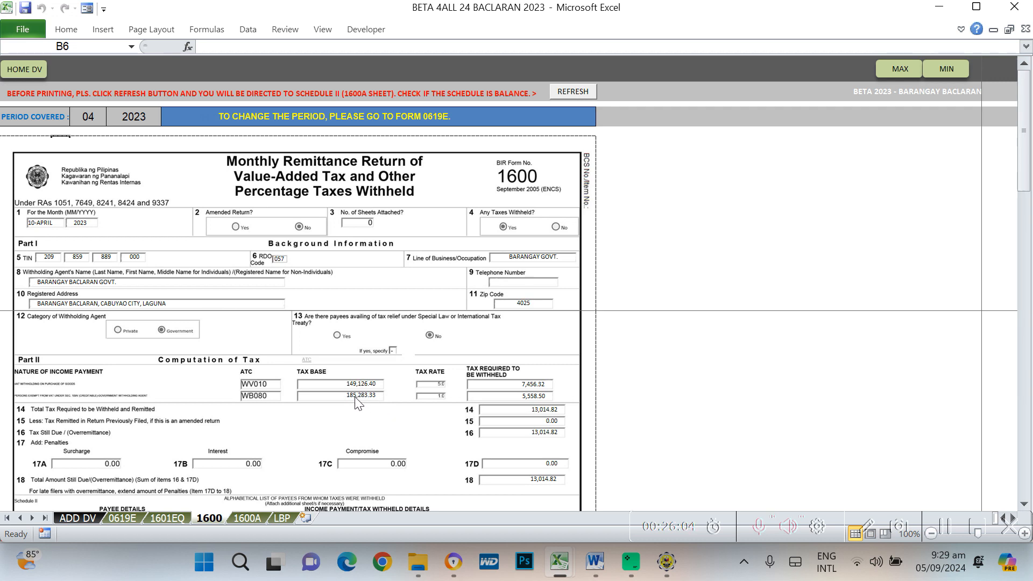
key("alt+Tab")
key("Tab")
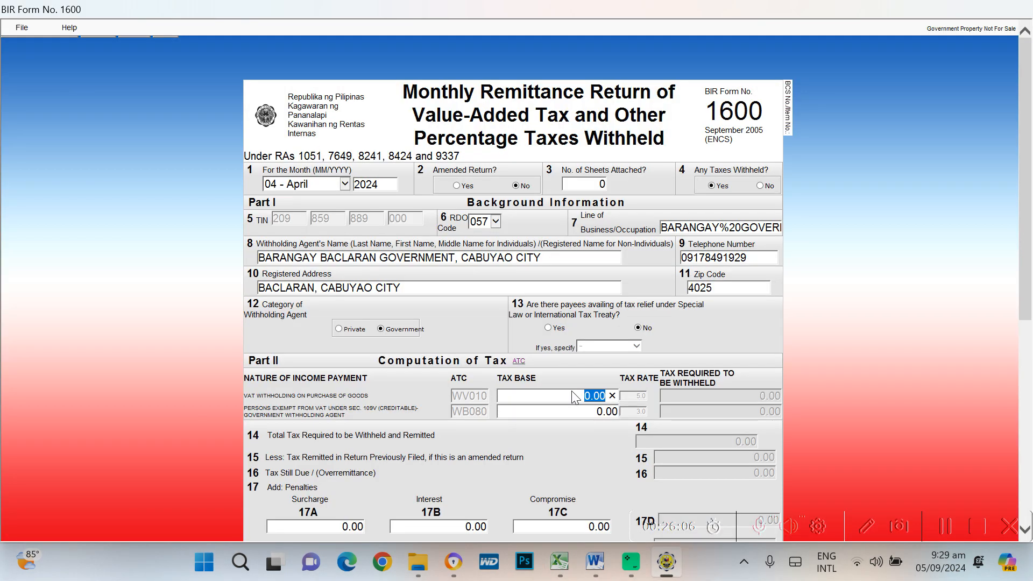
type("100,000")
key("Tab")
type("50000")
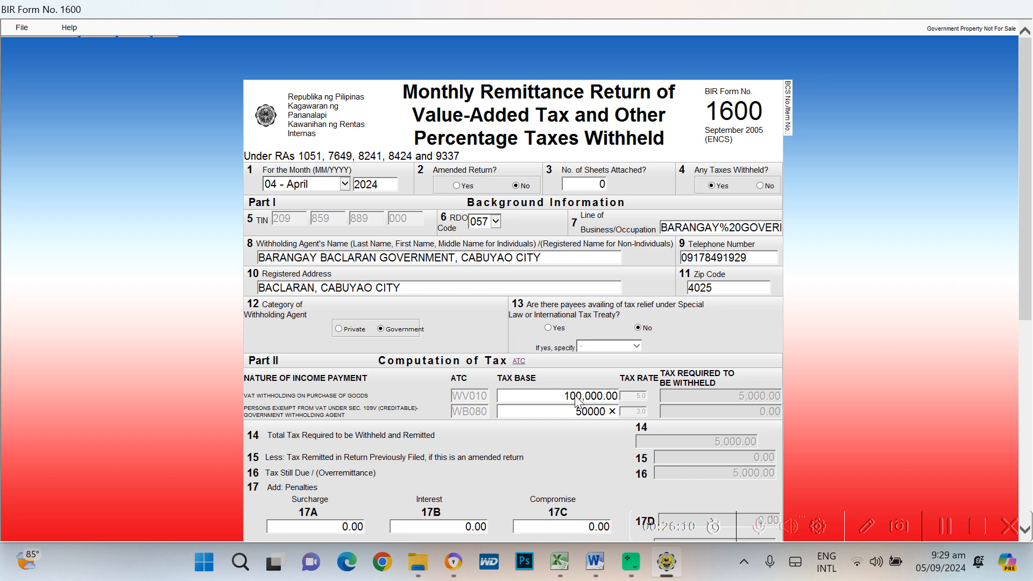
key("Tab")
Move past the penalties to Schedule II row 1 and bring up the Excel workbook
scroll(827, 435, "down", 3)
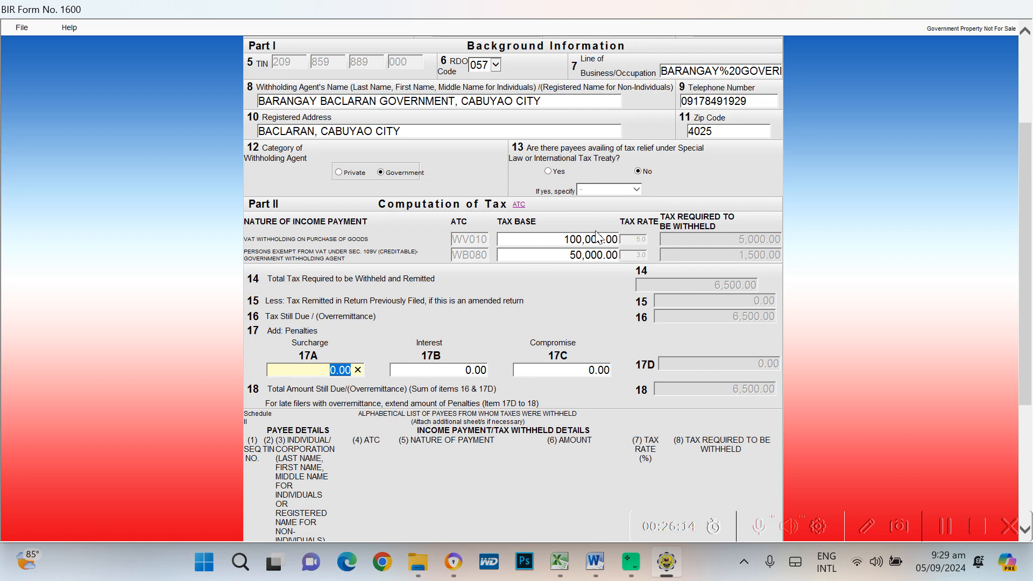
key("Tab")
key("Tab")
key("Tab")
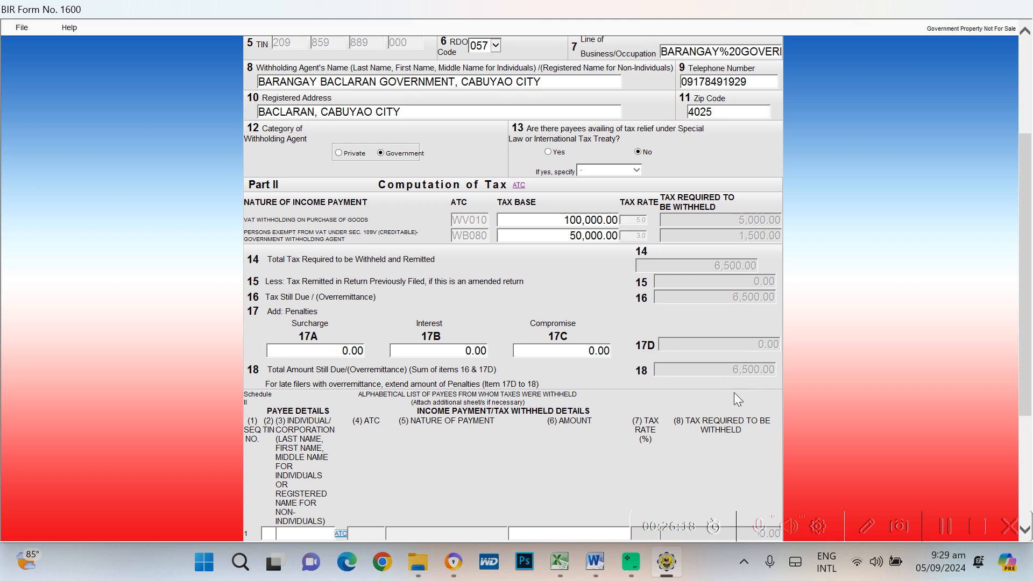
scroll(737, 398, "down", 4)
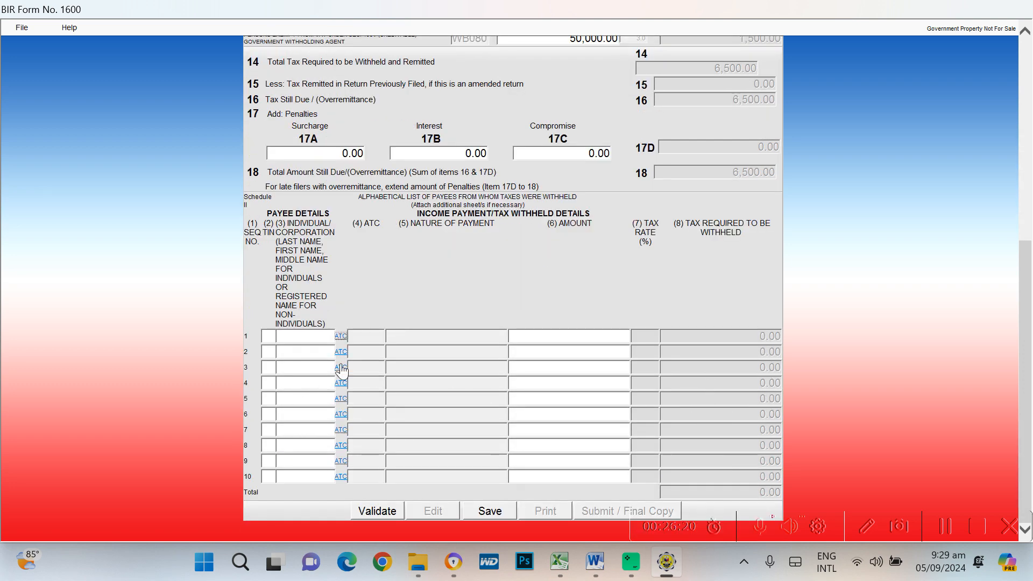
key("alt+Tab")
key("alt+Tab")
key("alt+Tab")
key("alt+Tab")
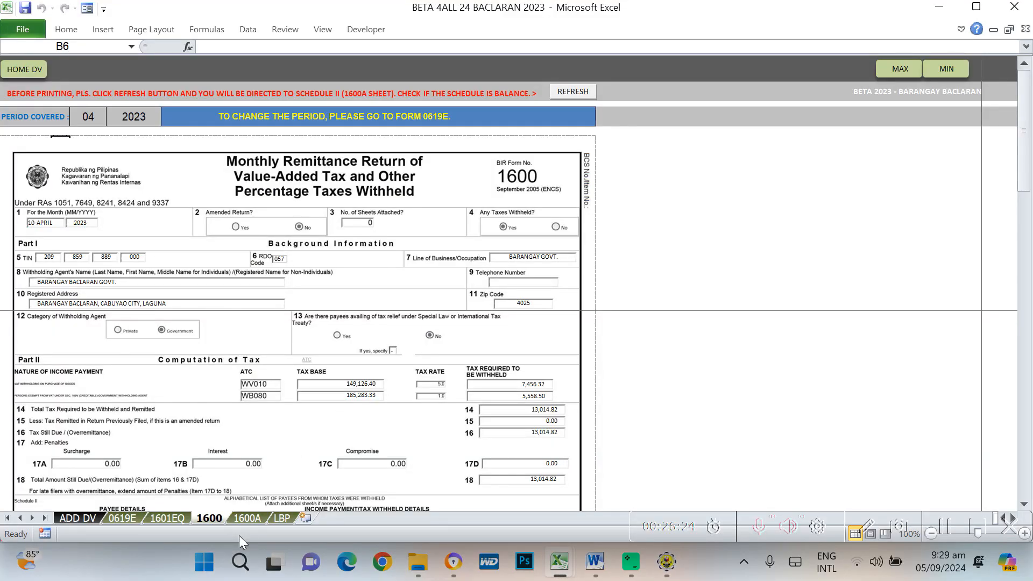
On the 1600A payee sheet, copy the first payee's dash-free TIN and return to Form 1600
left_click(249, 517)
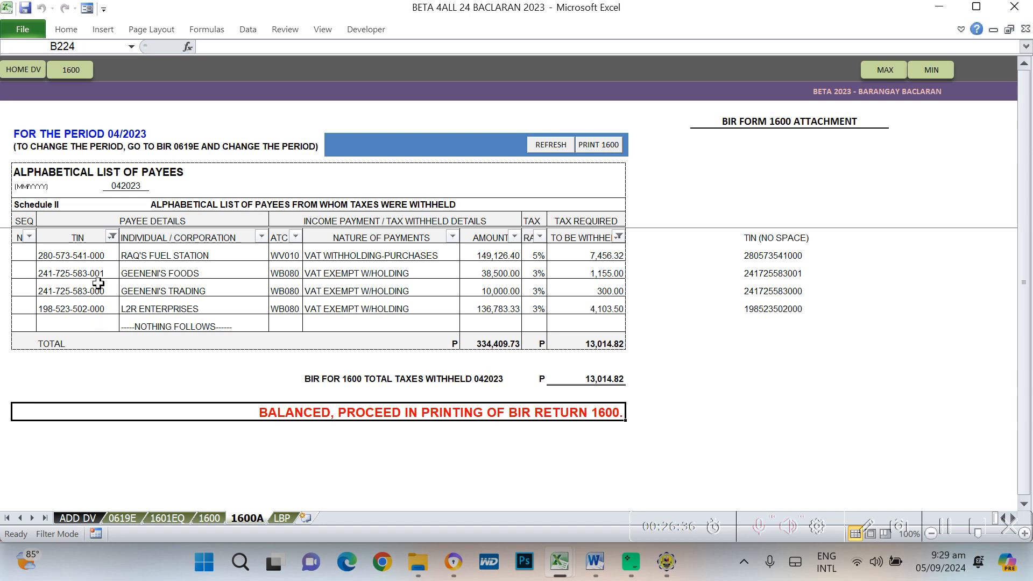
left_click_drag(60, 257, 63, 308)
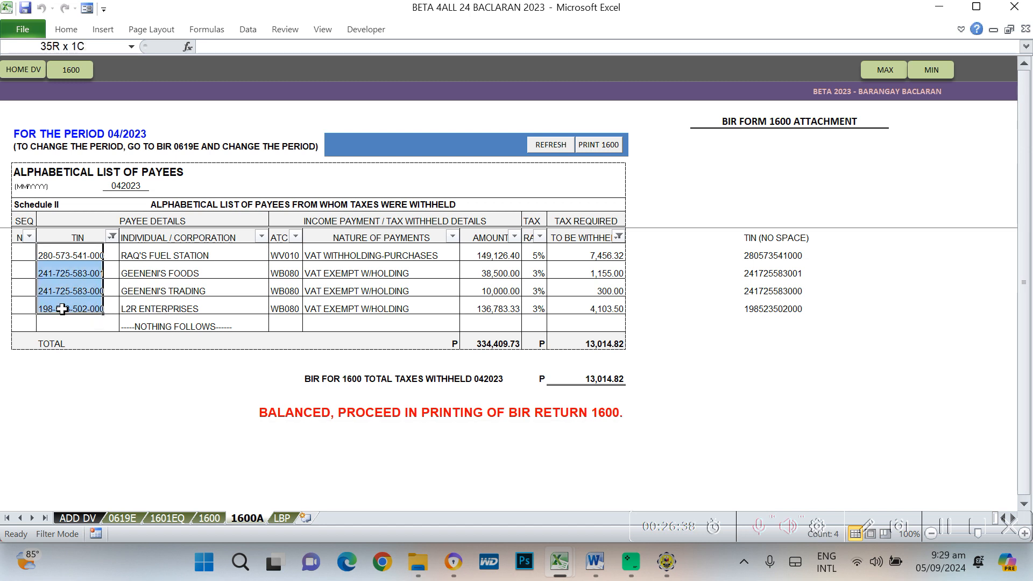
left_click(69, 276)
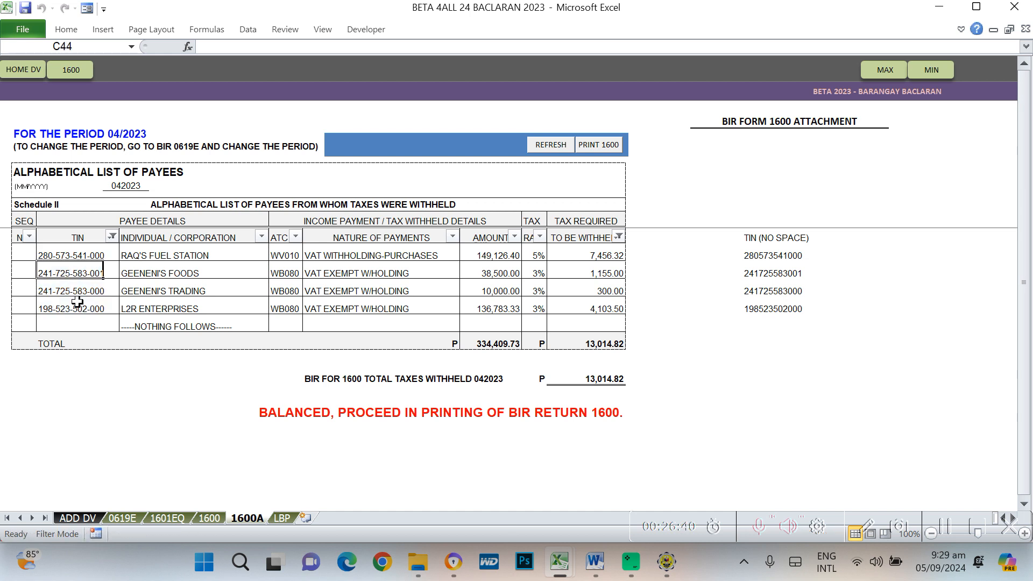
left_click(78, 301)
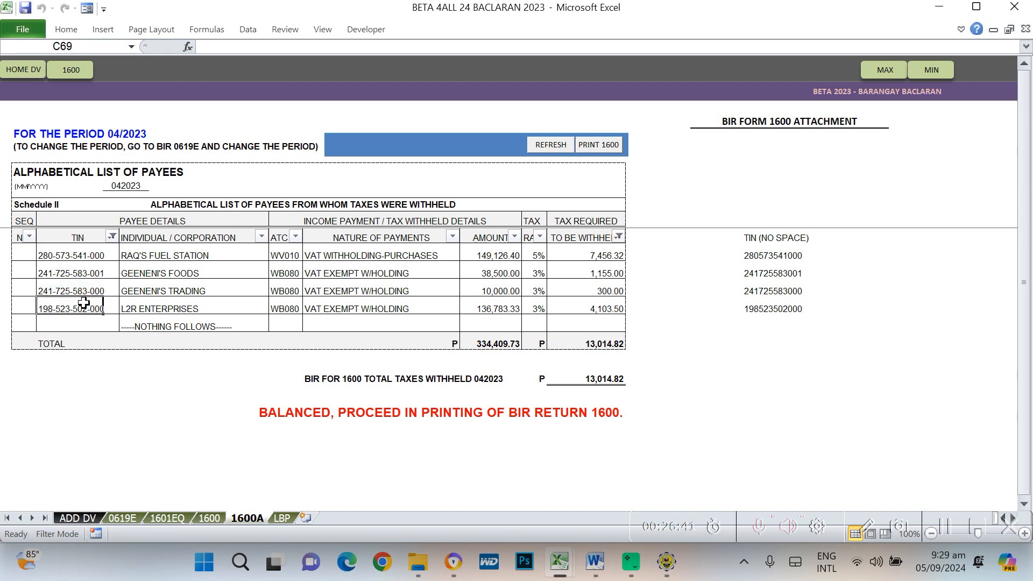
left_click(81, 258)
left_click(82, 294)
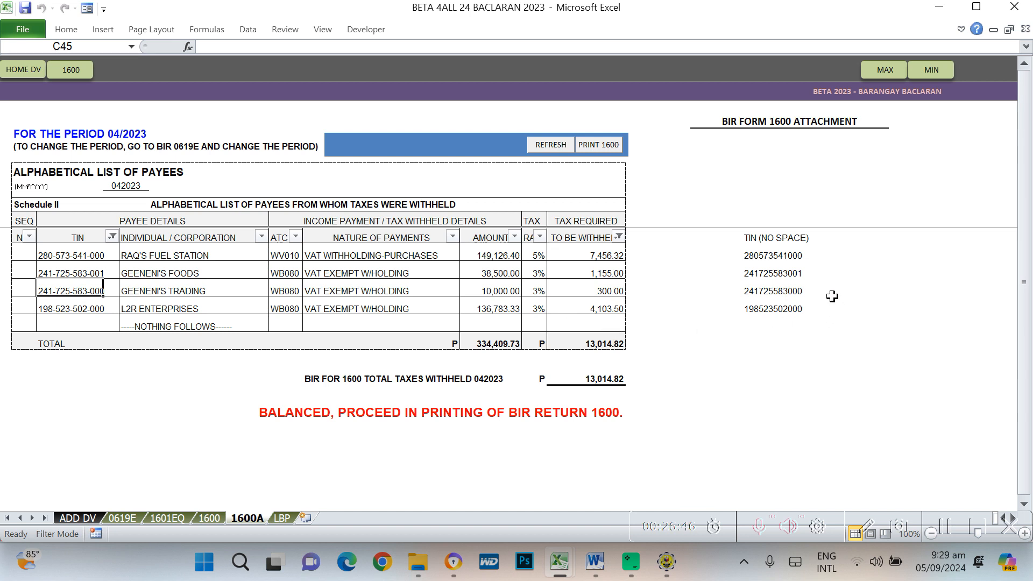
left_click(766, 256)
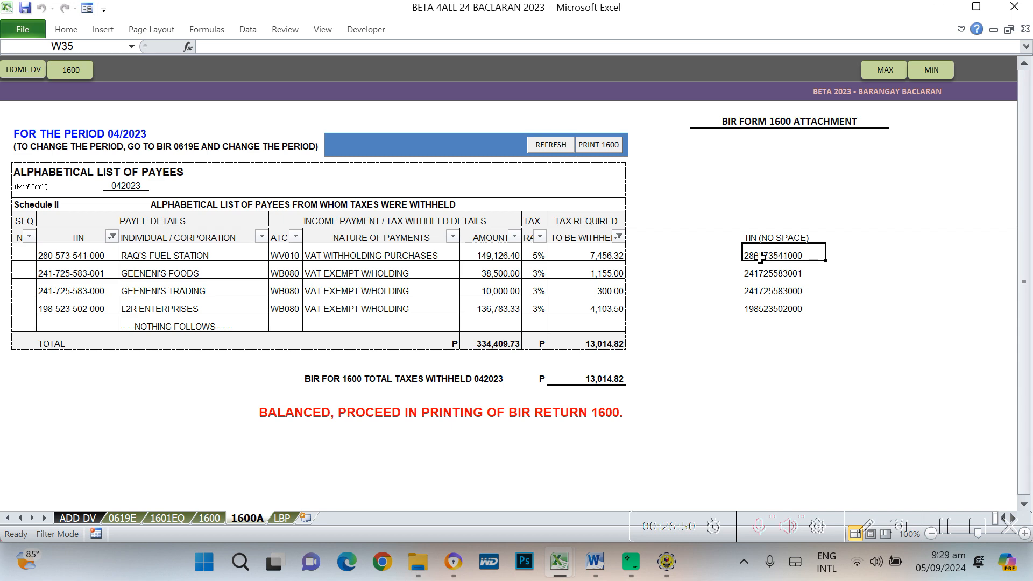
key("ctrl+c")
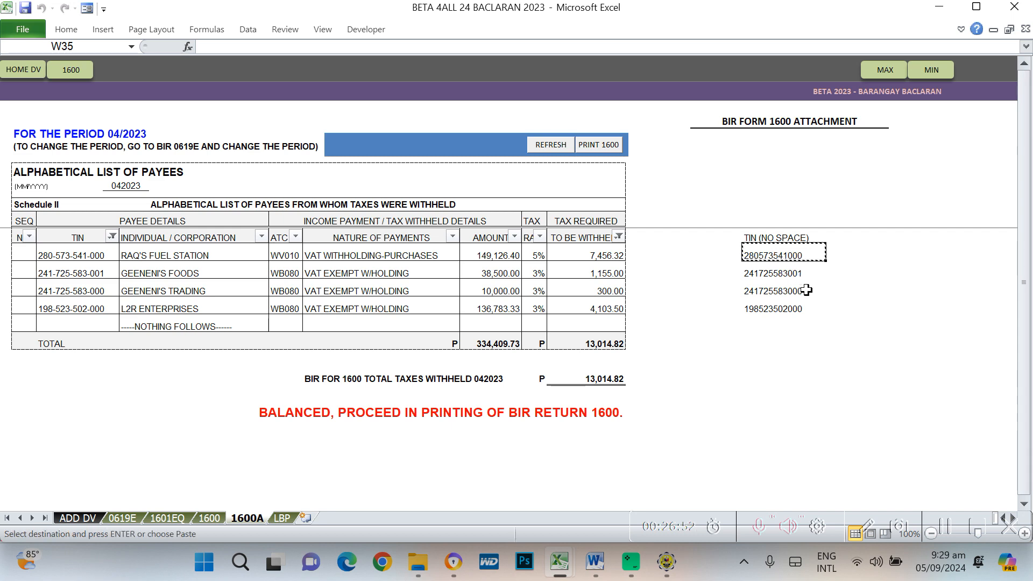
key("alt+Tab")
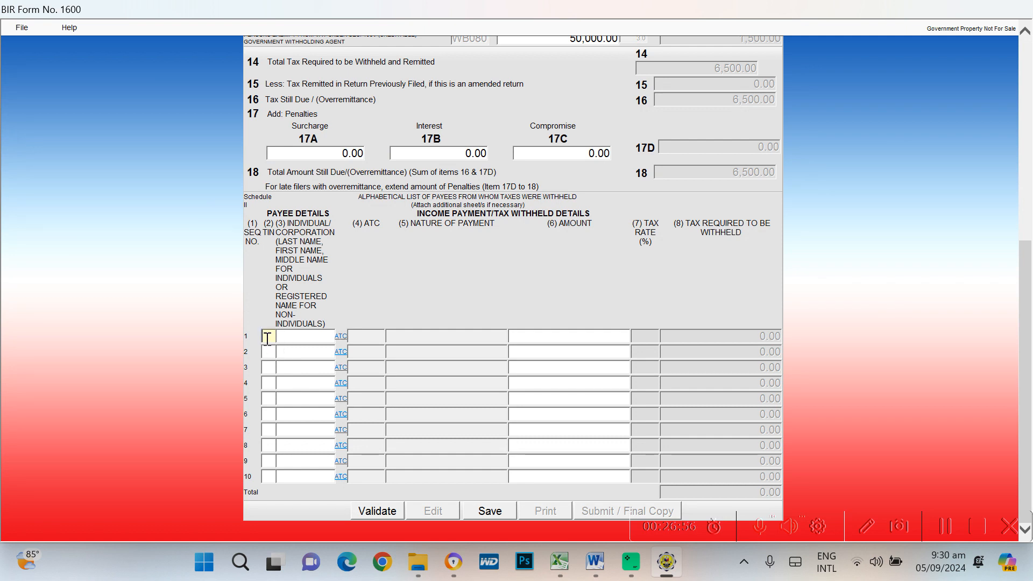
Paste the first payee's TIN and name, copied from Excel, into Schedule II row 1
key("ctrl+v")
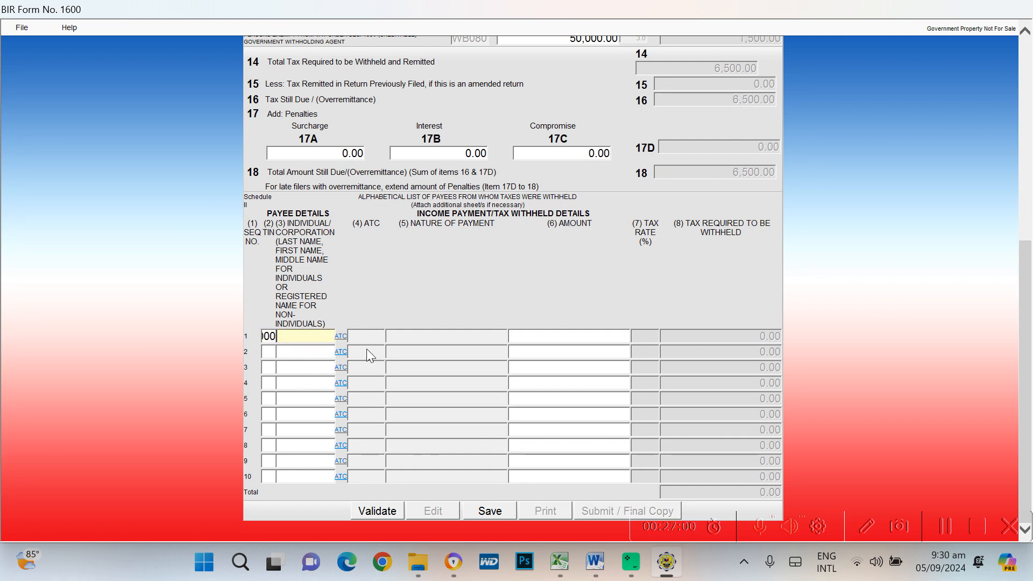
key("alt+Tab")
key("alt+Tab")
key("alt+Tab")
key("alt+Tab")
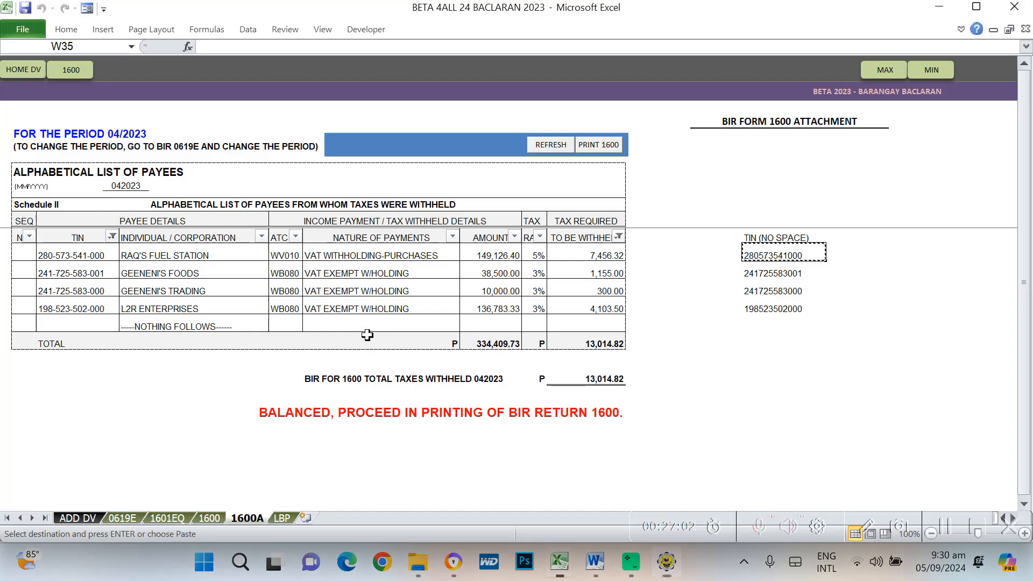
left_click(137, 255)
key("ctrl+c")
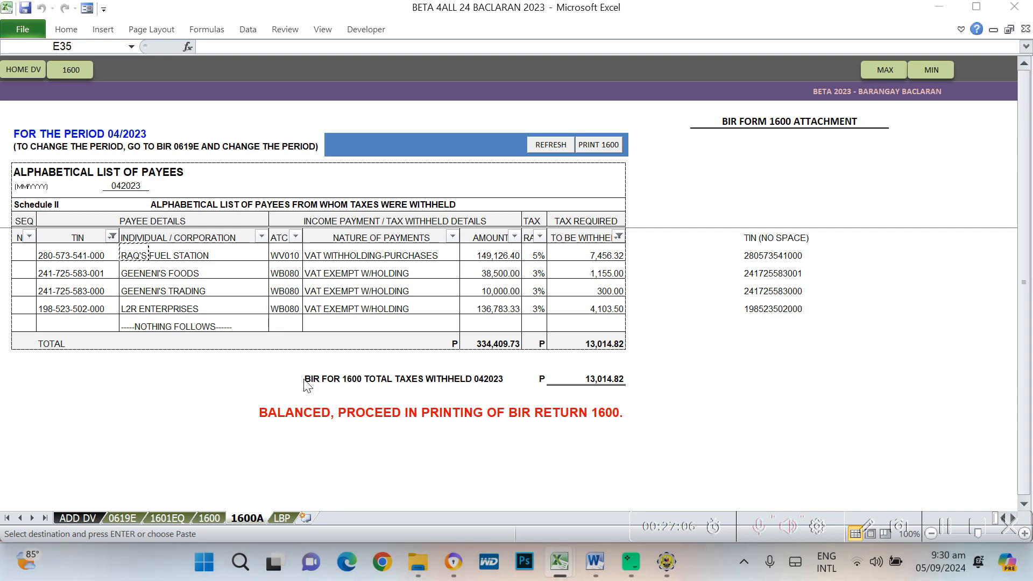
key("alt+Tab")
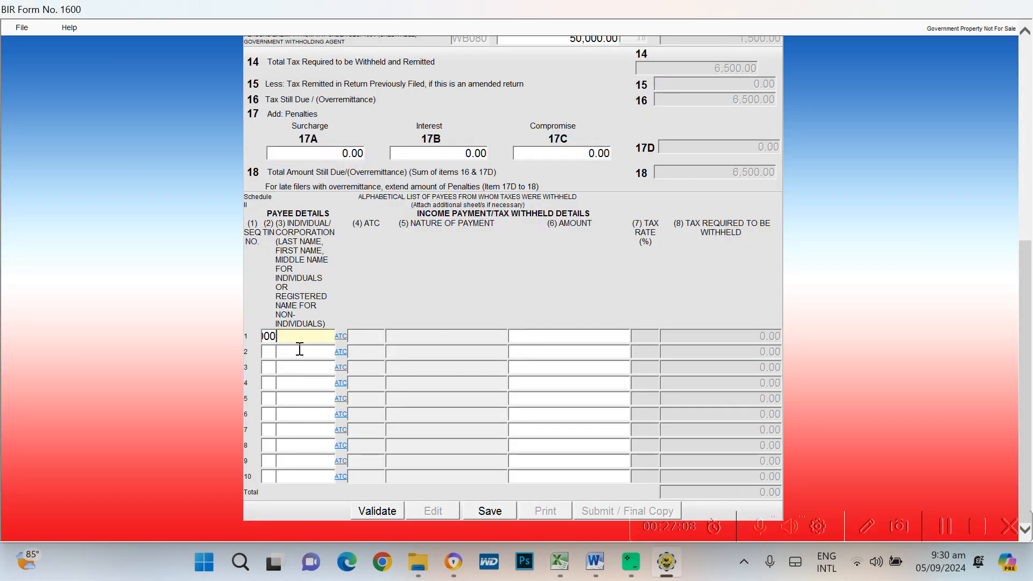
key("ctrl+v")
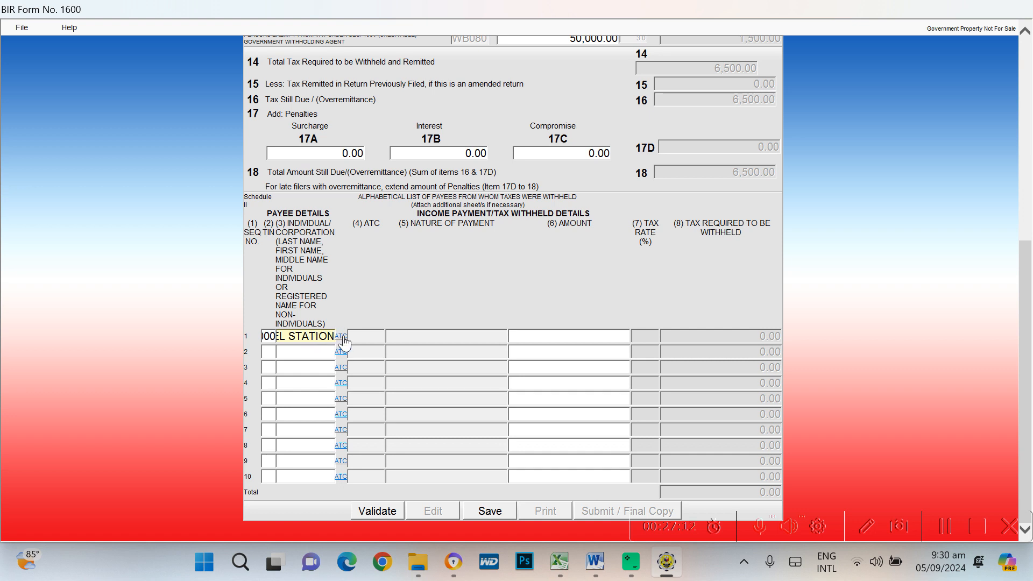
Assign ATC WV010 to the first payee in Schedule II row 1
key("alt+Tab")
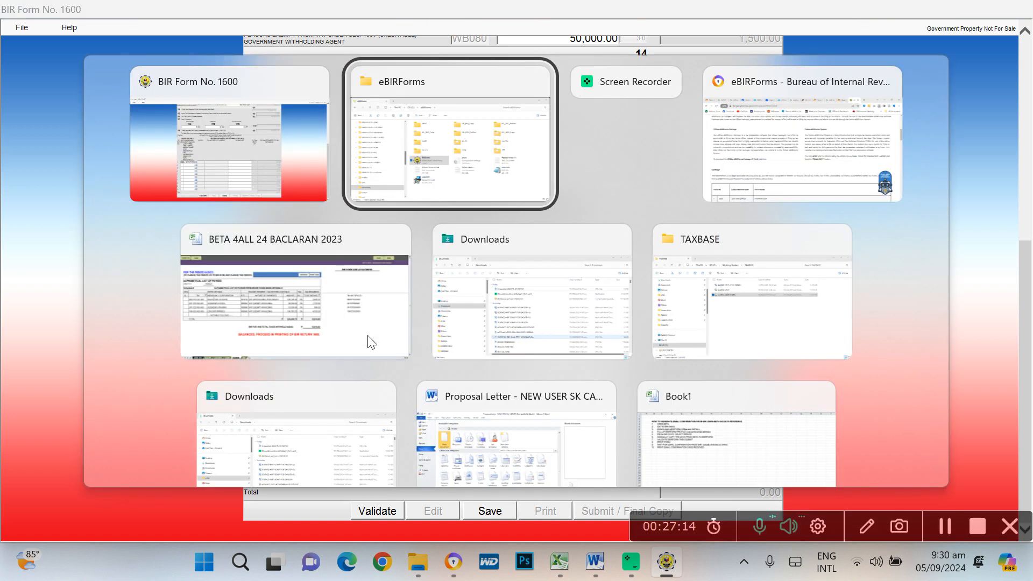
key("alt+Tab")
key("alt+Tab")
key("alt+Tab")
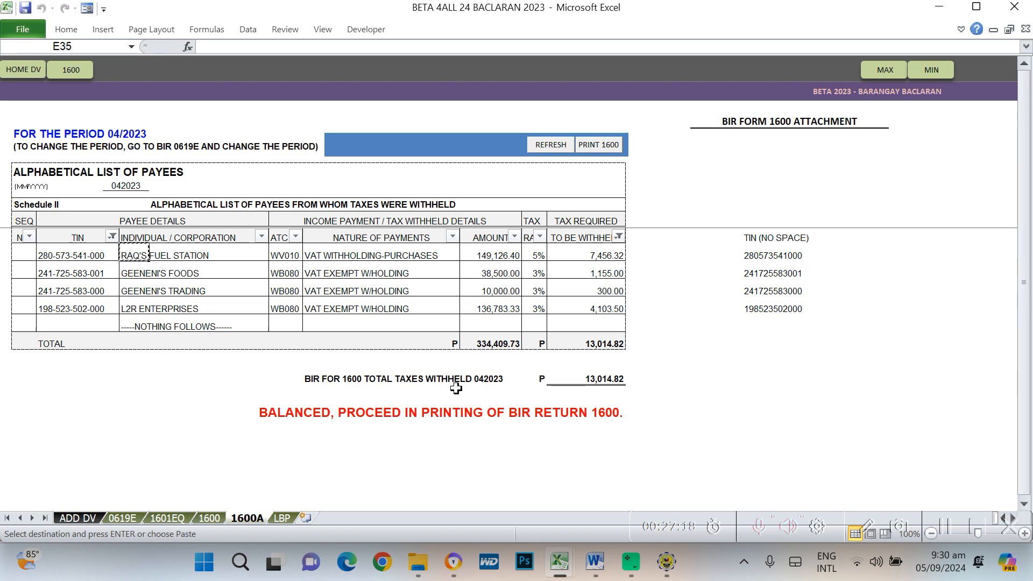
key("alt+Tab")
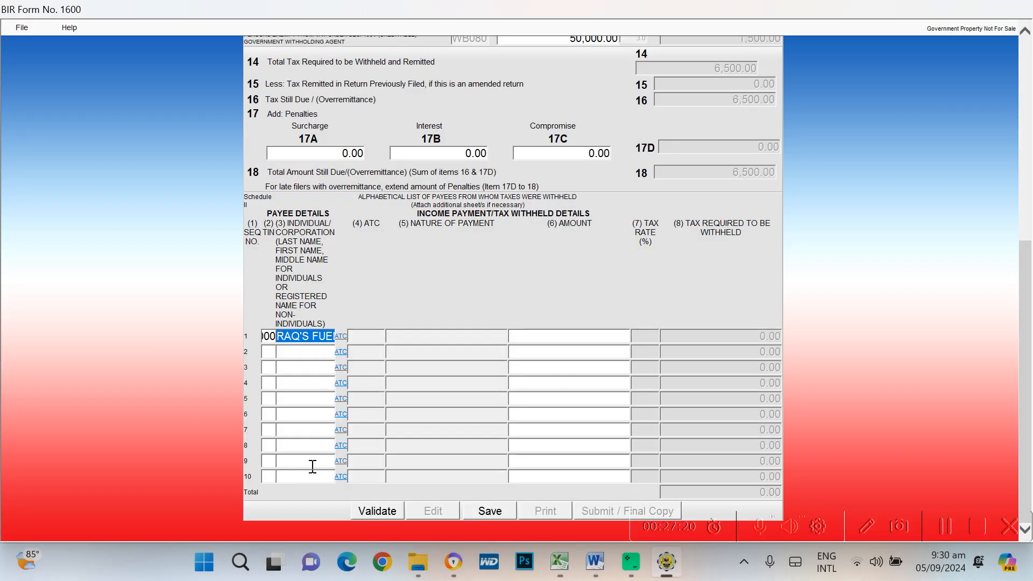
left_click(343, 339)
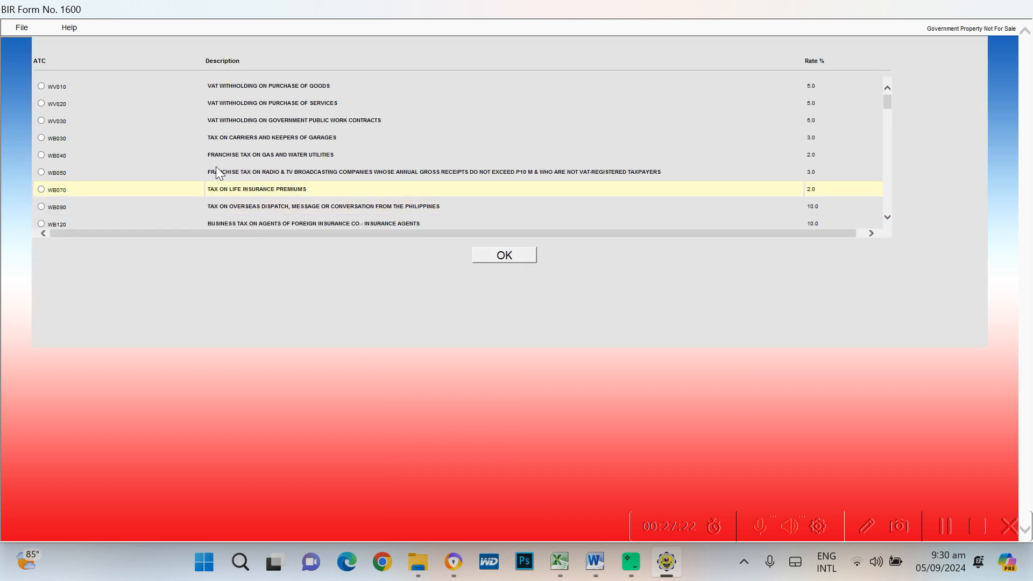
left_click(41, 87)
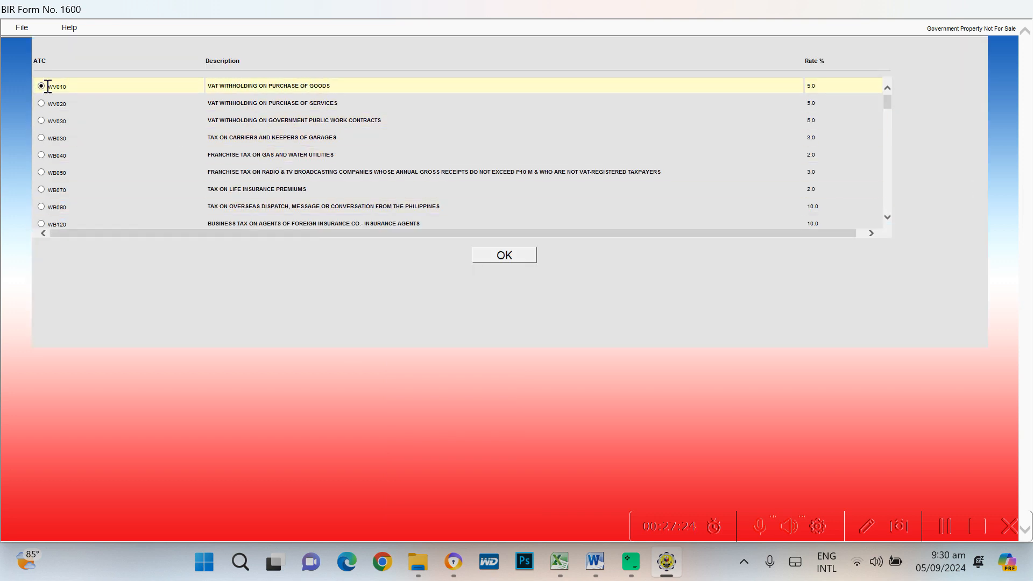
left_click(505, 255)
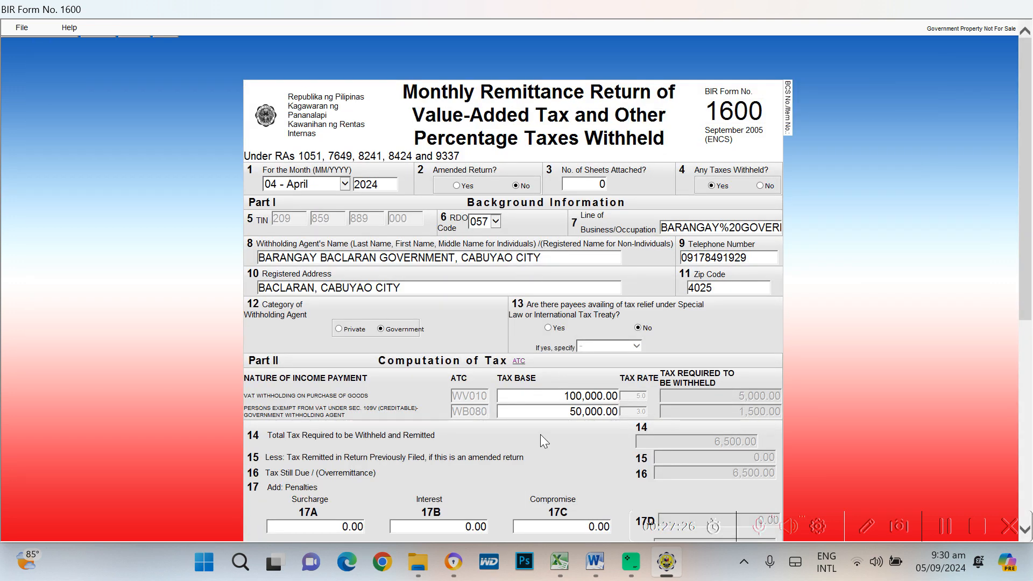
Enter 100,000.00 as the first payee's amount, giving 5,000.00 tax withheld
scroll(541, 435, "down", 10)
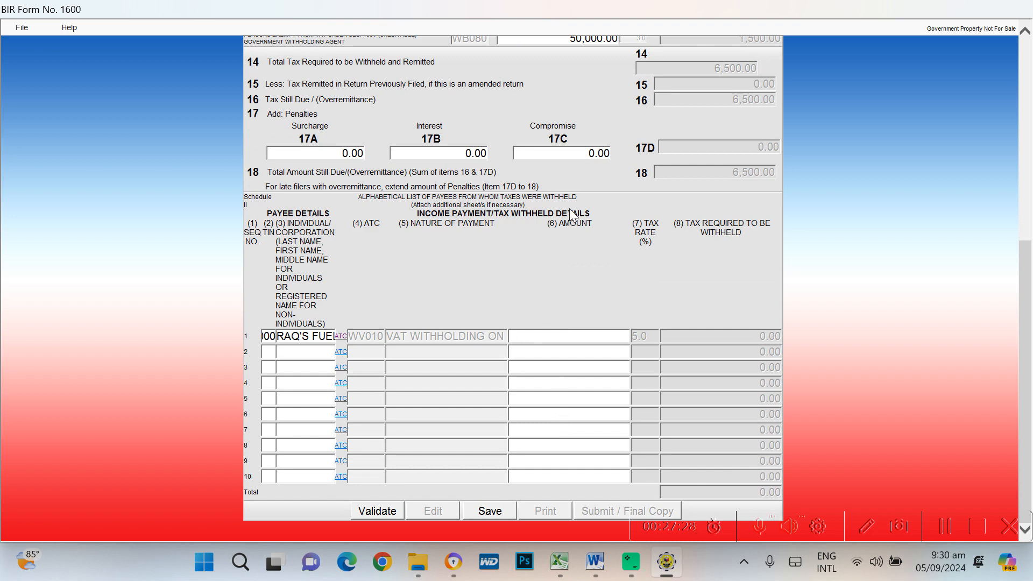
scroll(770, 269, "up", 3)
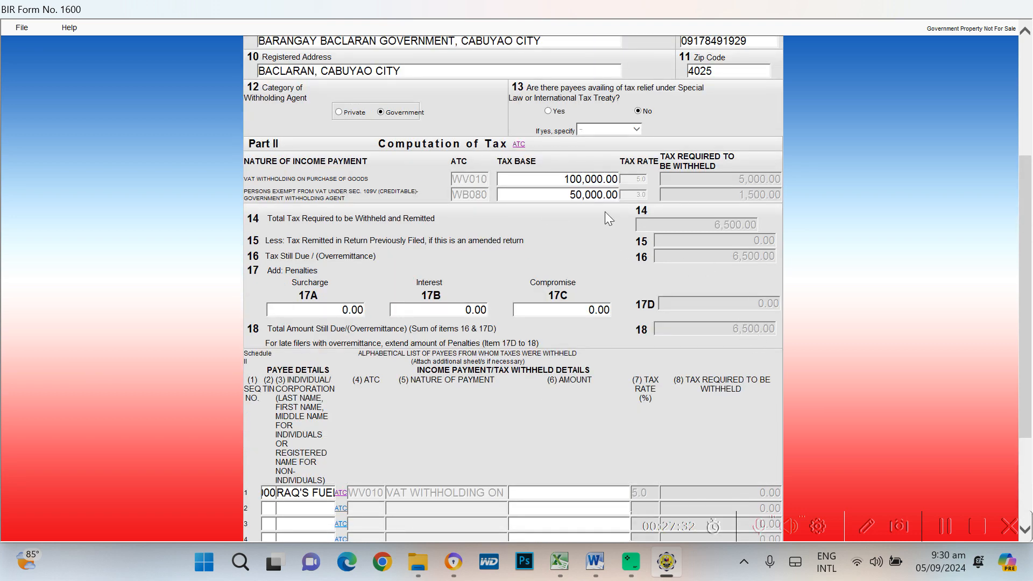
scroll(606, 245, "down", 3)
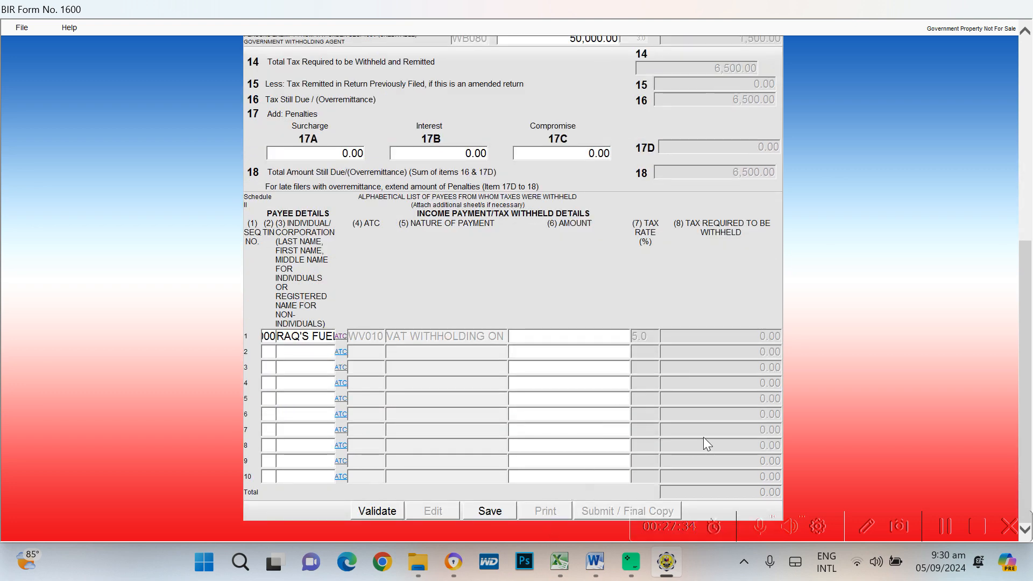
scroll(775, 349, "up", 3)
scroll(578, 311, "down", 3)
scroll(870, 318, "up", 5)
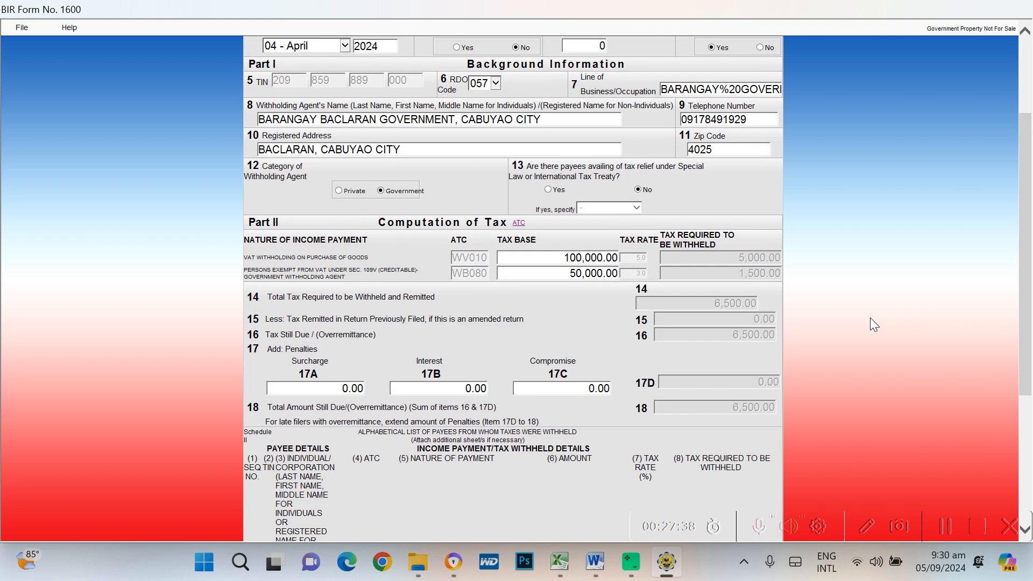
scroll(837, 352, "down", 3)
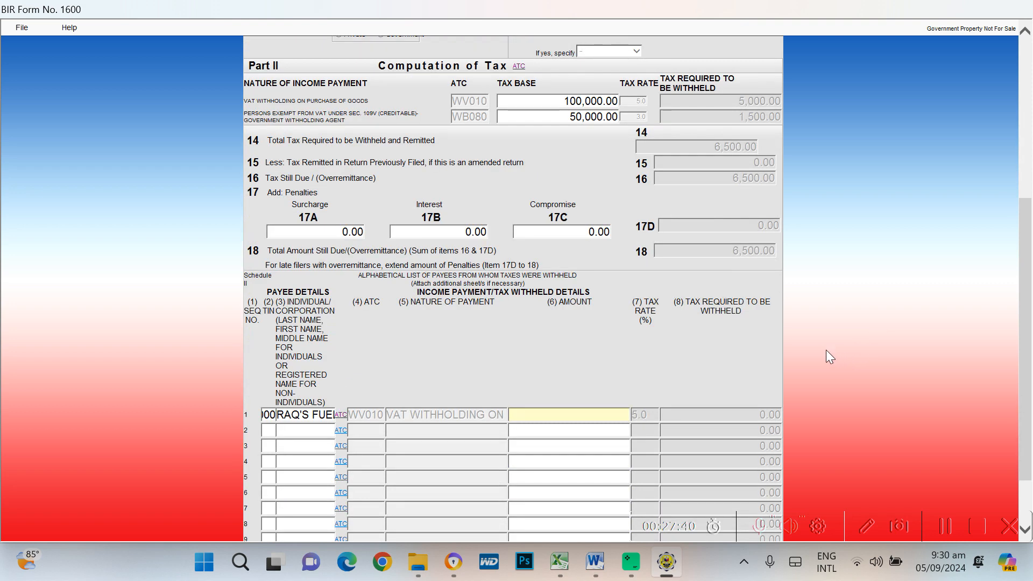
type("00000")
key("Tab")
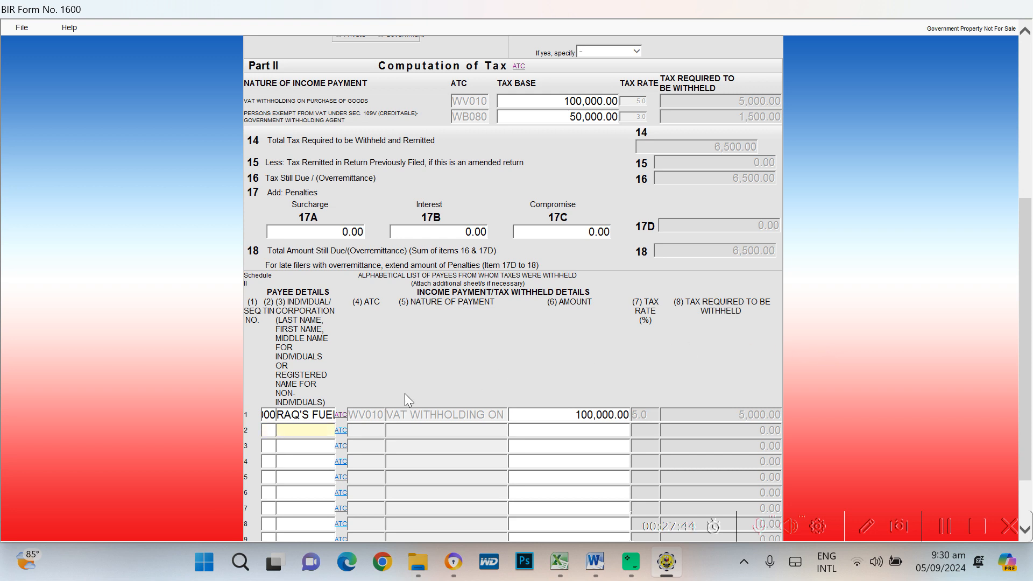
Move to row 2's TIN field and look up the next payee's entries in the Excel 1600A list
left_click(268, 431)
key("alt+Tab")
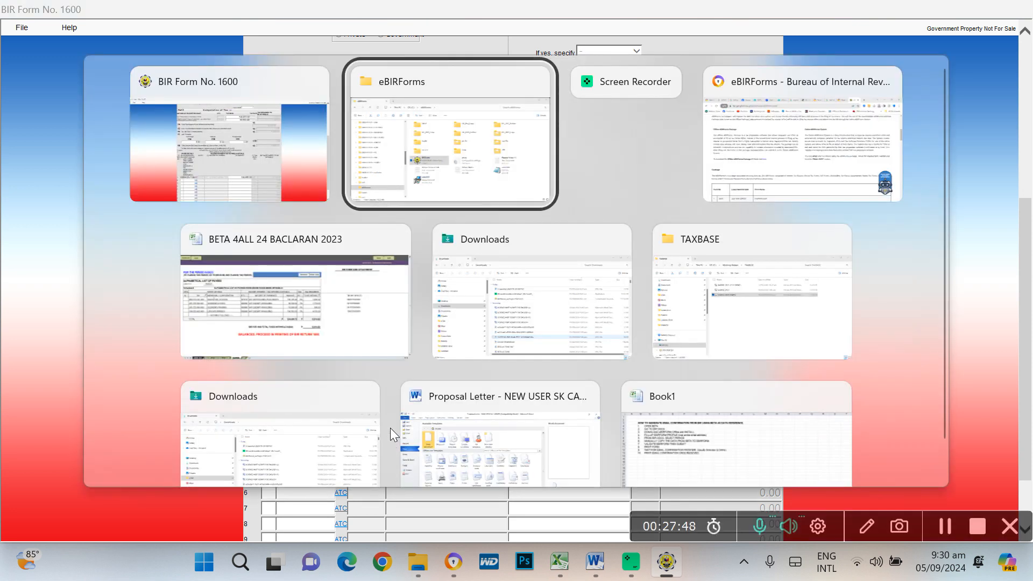
key("alt+Tab")
key("alt+Tab")
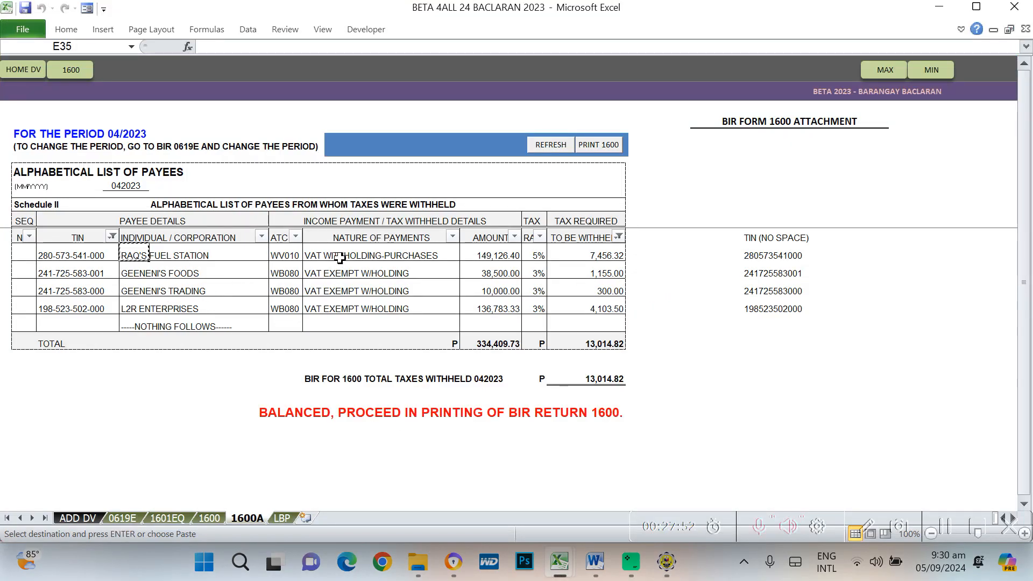
left_click_drag(340, 258, 341, 269)
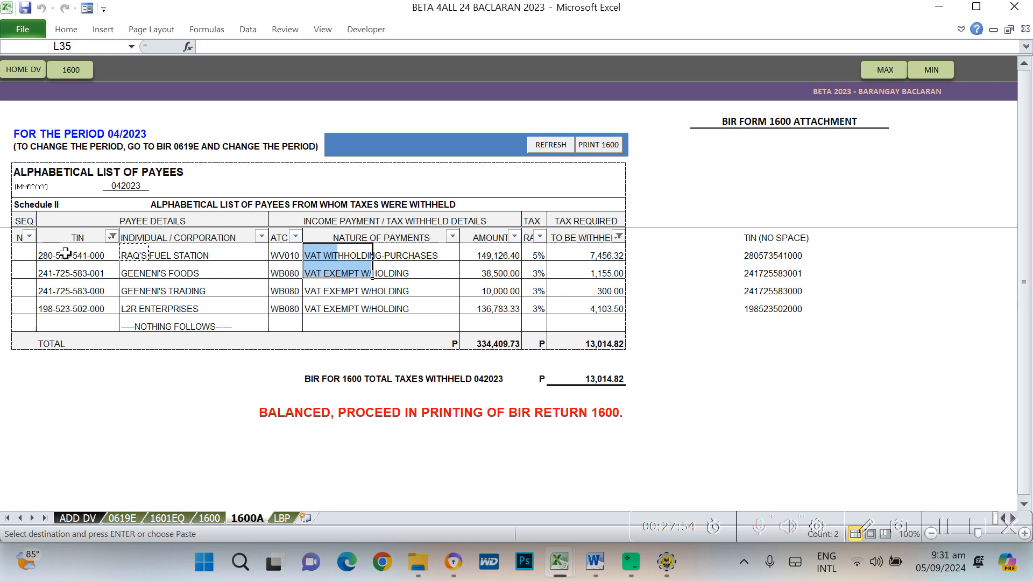
Paste the second payee's dash-free TIN into Schedule II row 2
left_click_drag(66, 253, 69, 269)
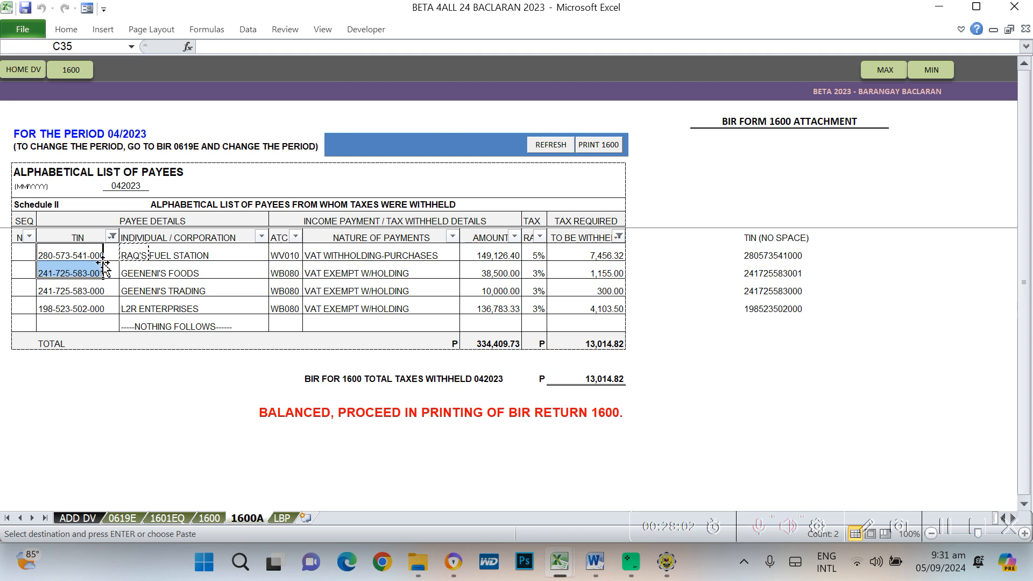
left_click(789, 278)
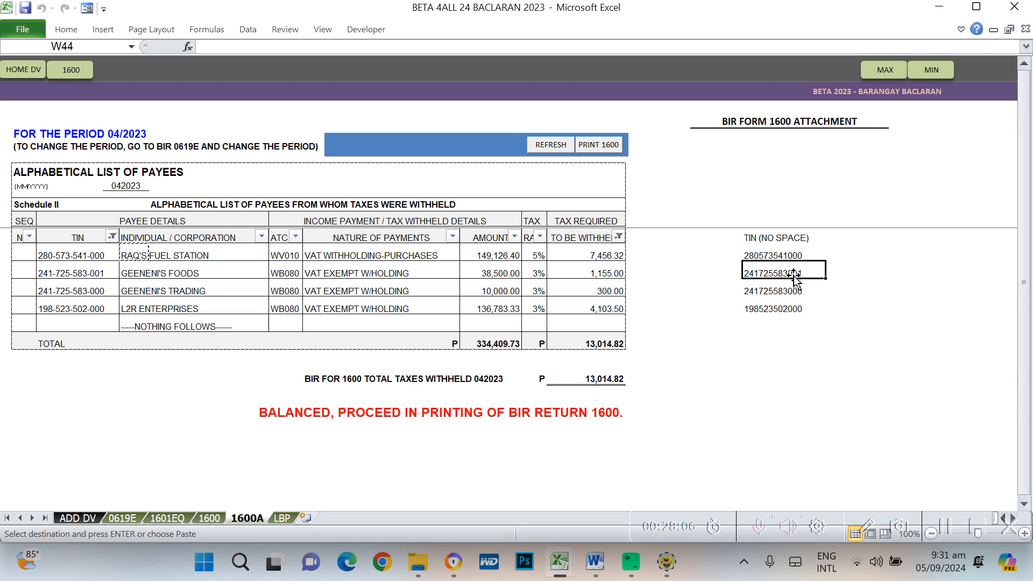
key("alt+Tab")
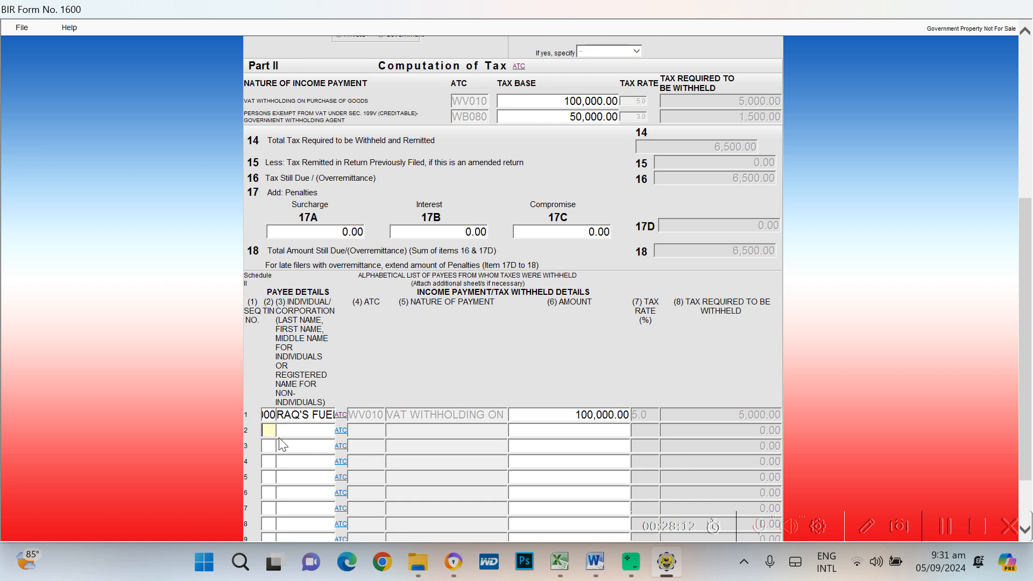
key("ctrl+v")
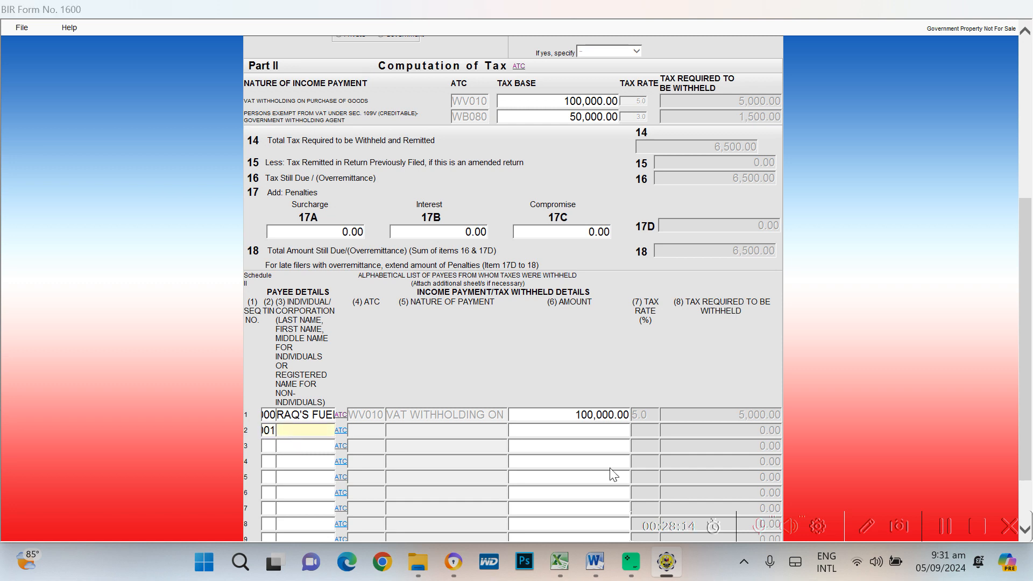
Copy the payee name GEENENI'S FOODS from the workbook into row 2's name field
key("alt+Tab")
key("Tab")
key("Tab")
key("Tab")
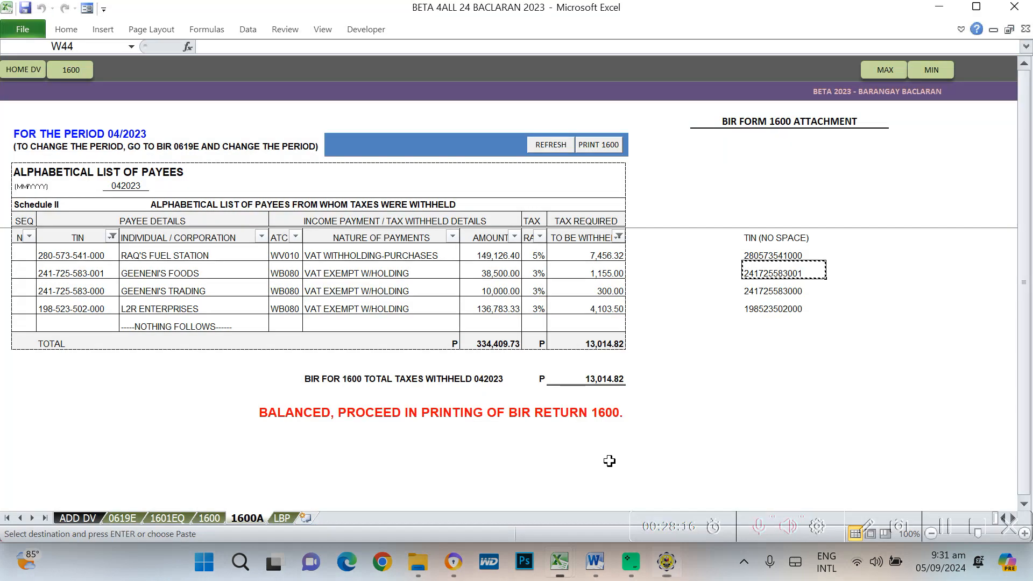
left_click(140, 275)
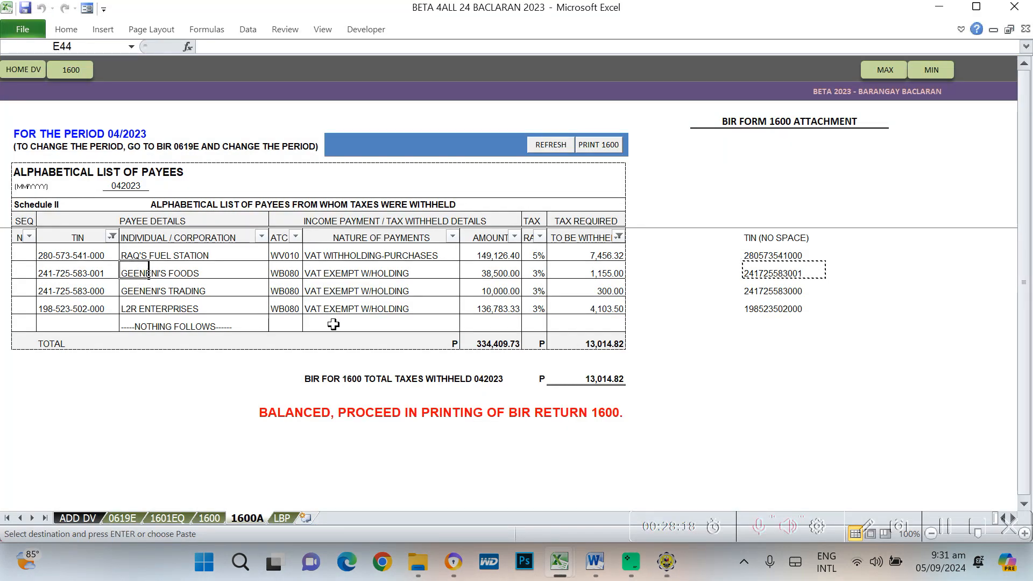
key("alt+Tab")
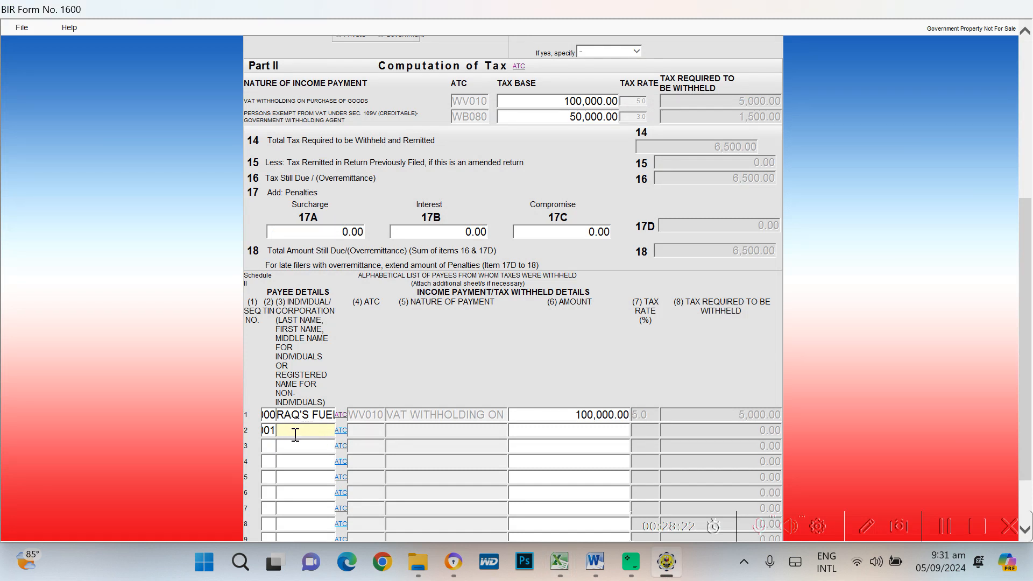
type("GEENENI'S FOODS")
key("alt+Tab")
key("alt+Tab")
key("alt+Tab")
key("alt+Tab")
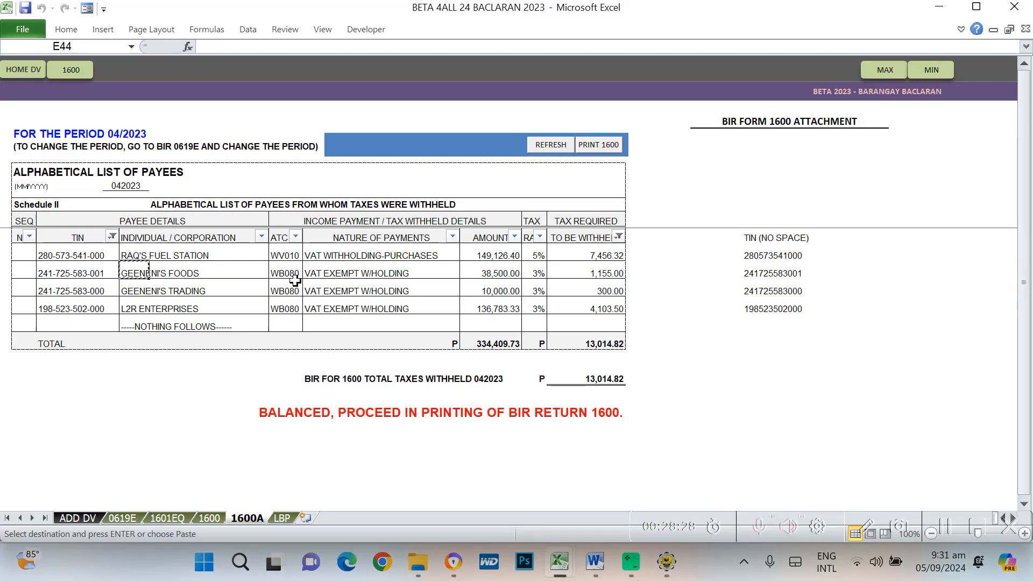
key("alt+Tab")
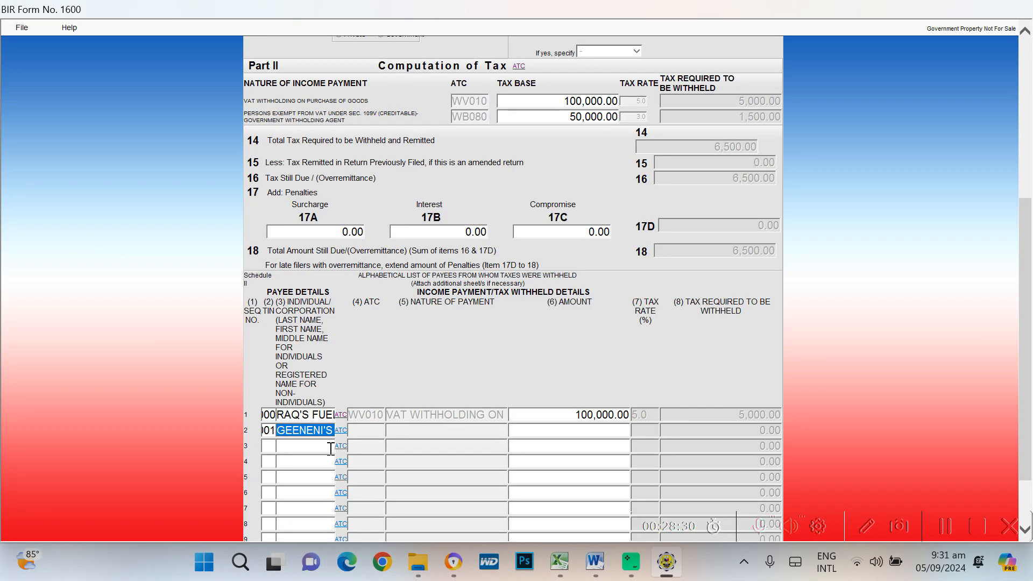
Choose ATC WB080 (persons exempt from VAT, 3.0%) for Schedule II row 2
left_click(341, 433)
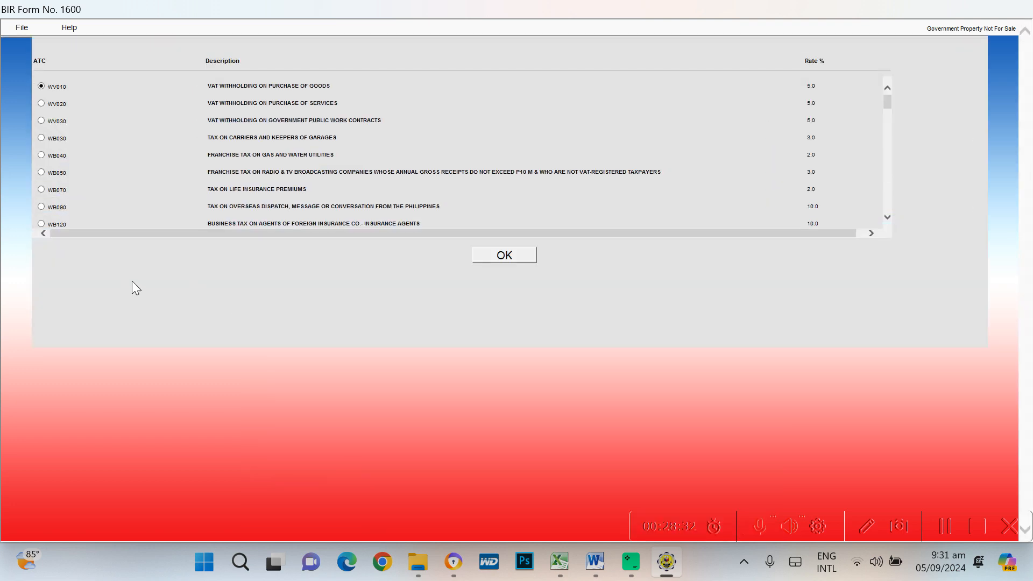
scroll(99, 151, "down", 3)
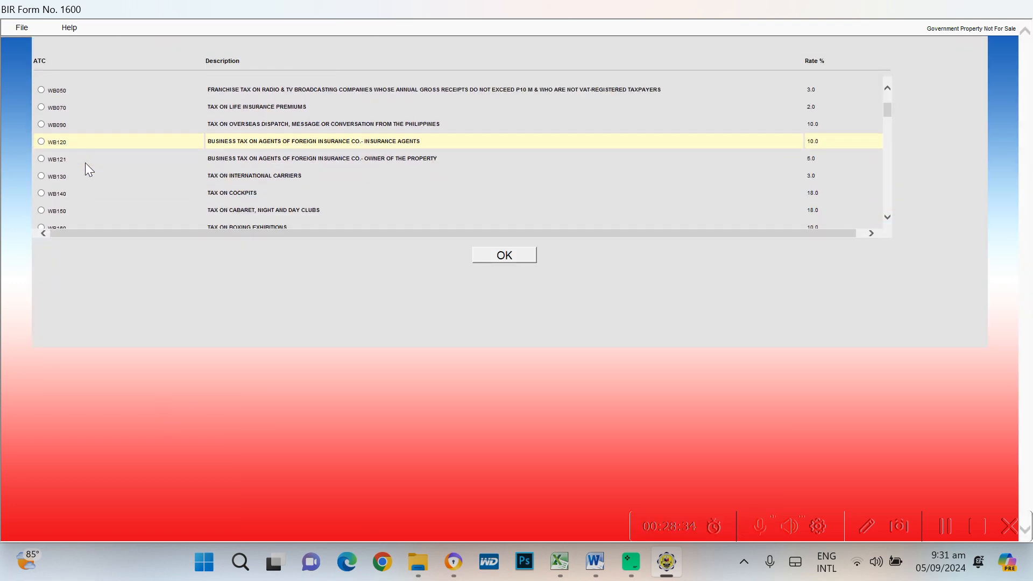
scroll(84, 166, "down", 3)
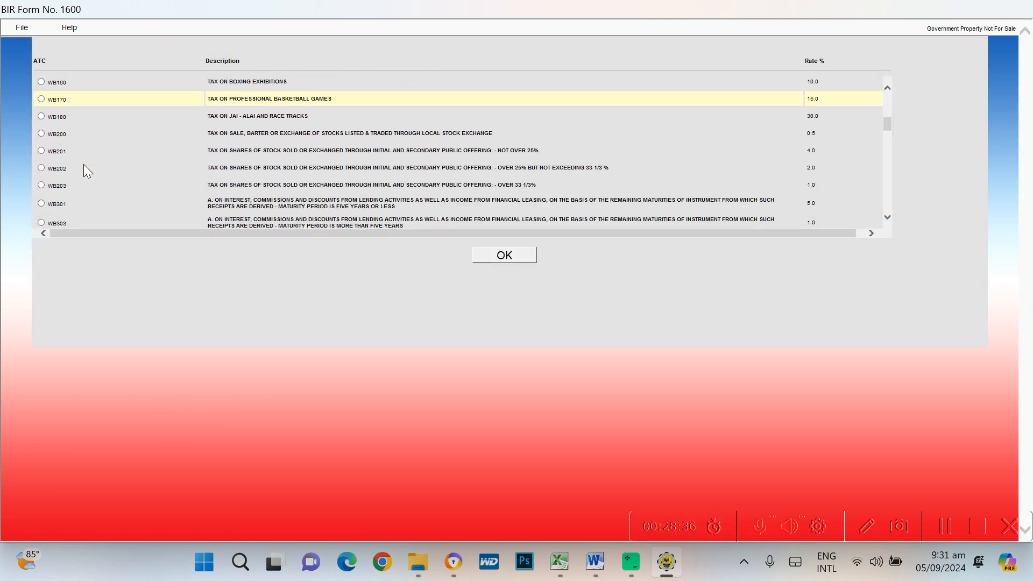
scroll(83, 171, "down", 3)
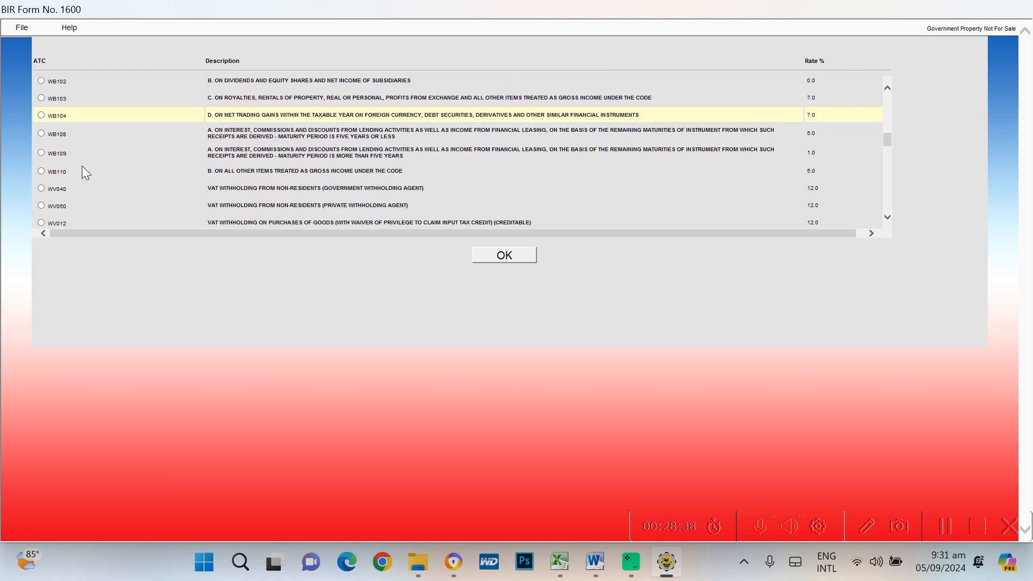
scroll(84, 172, "down", 2)
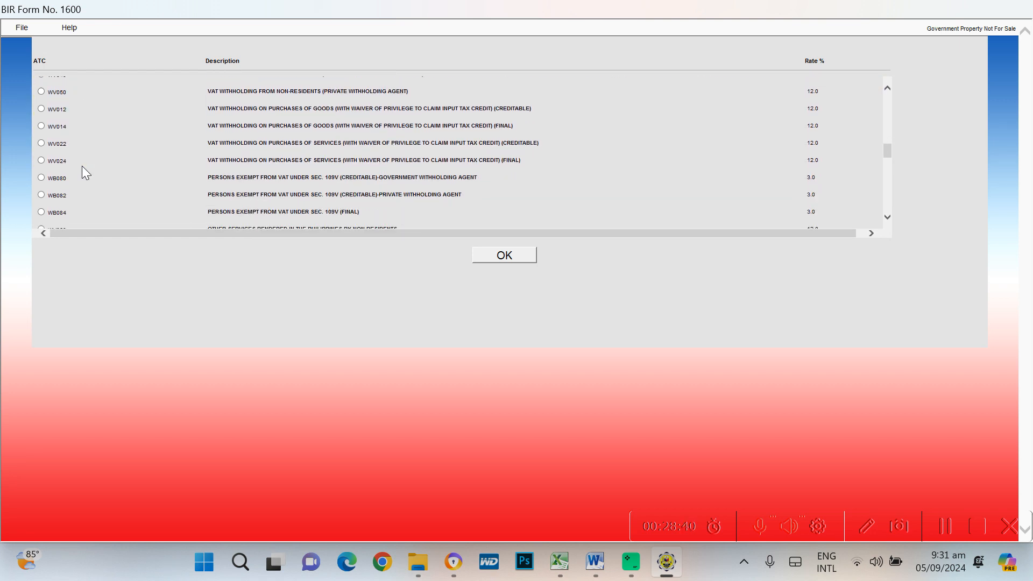
scroll(82, 165, "down", 1)
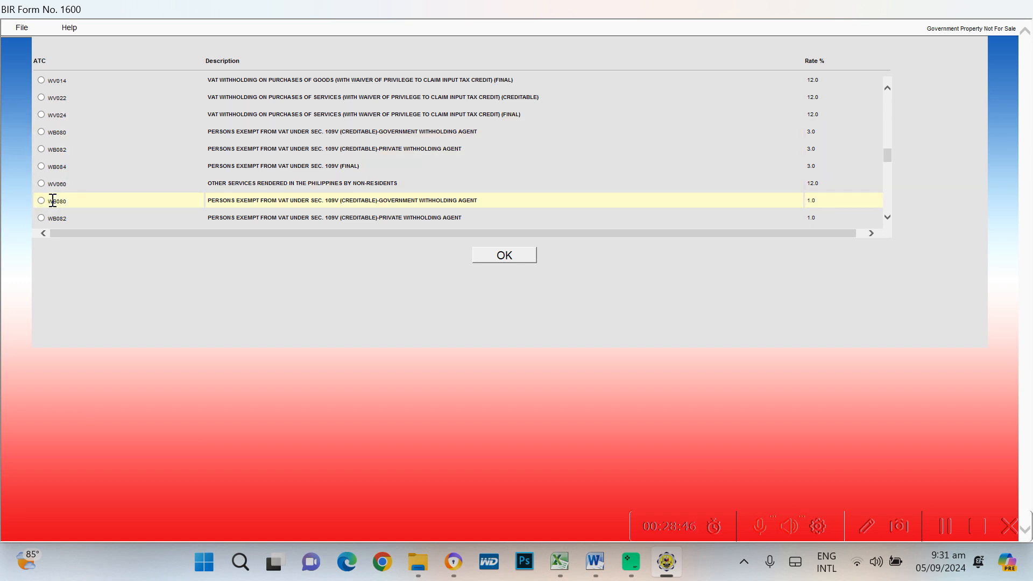
left_click(41, 132)
left_click(504, 254)
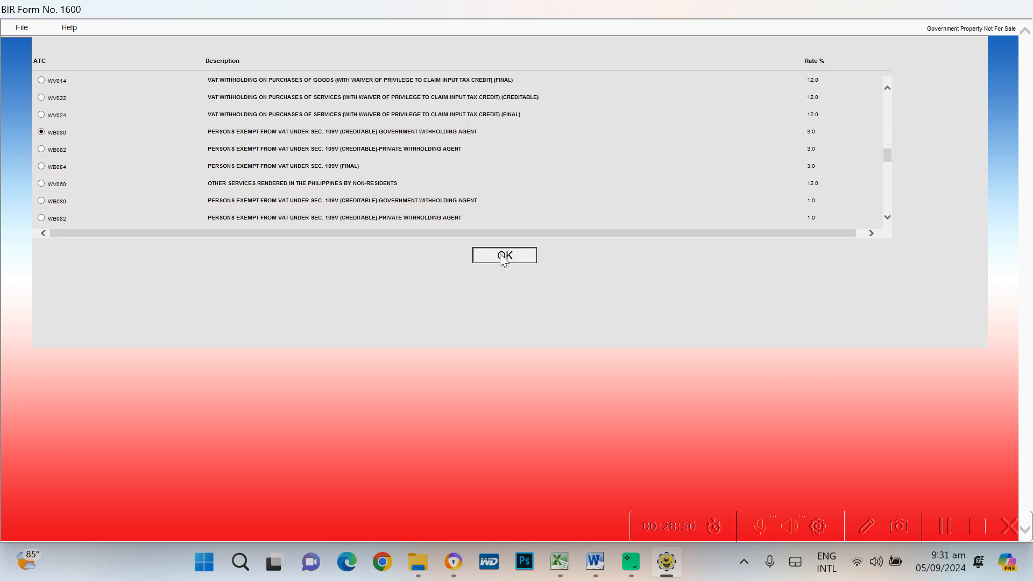
scroll(665, 390, "down", 7)
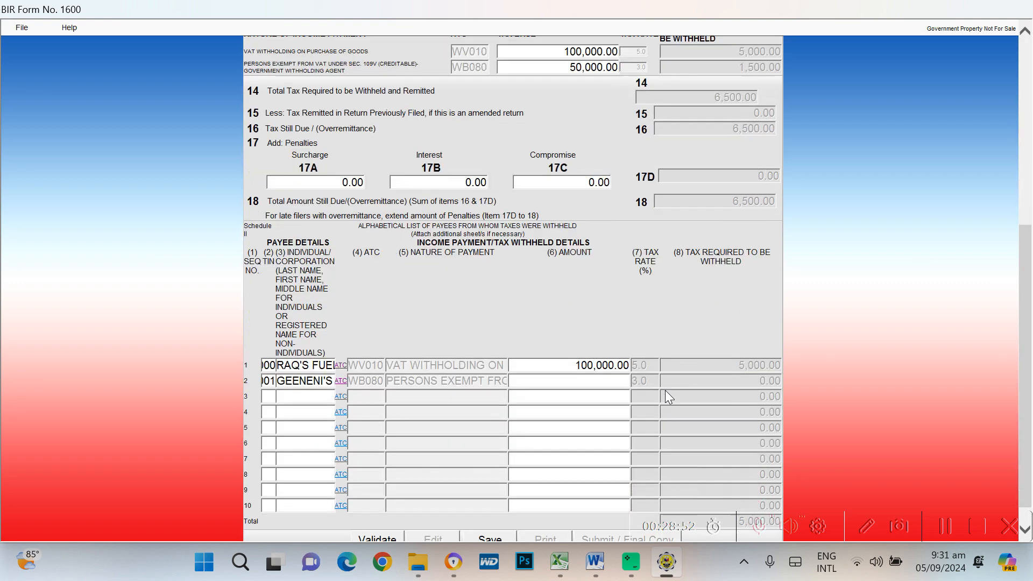
Confirm 50,000.00 as the second payee's amount, withholding 1,500.00
left_click(587, 351)
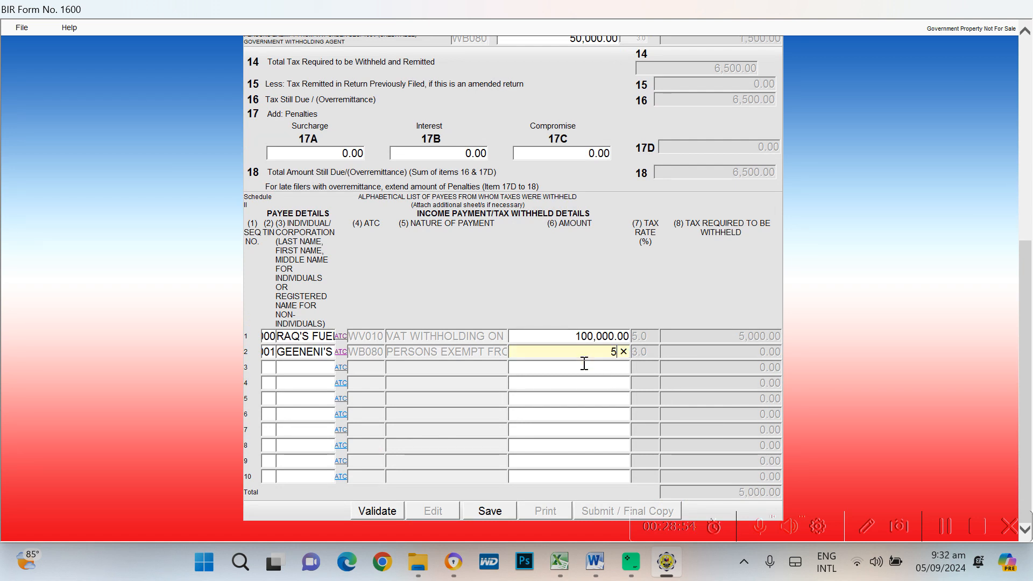
key("Tab")
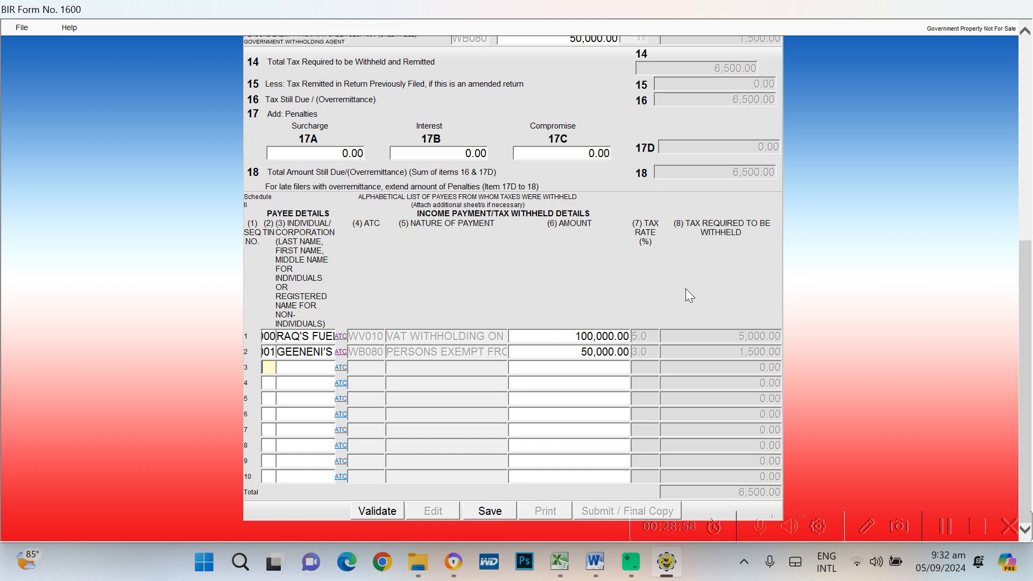
scroll(700, 242, "up", 4)
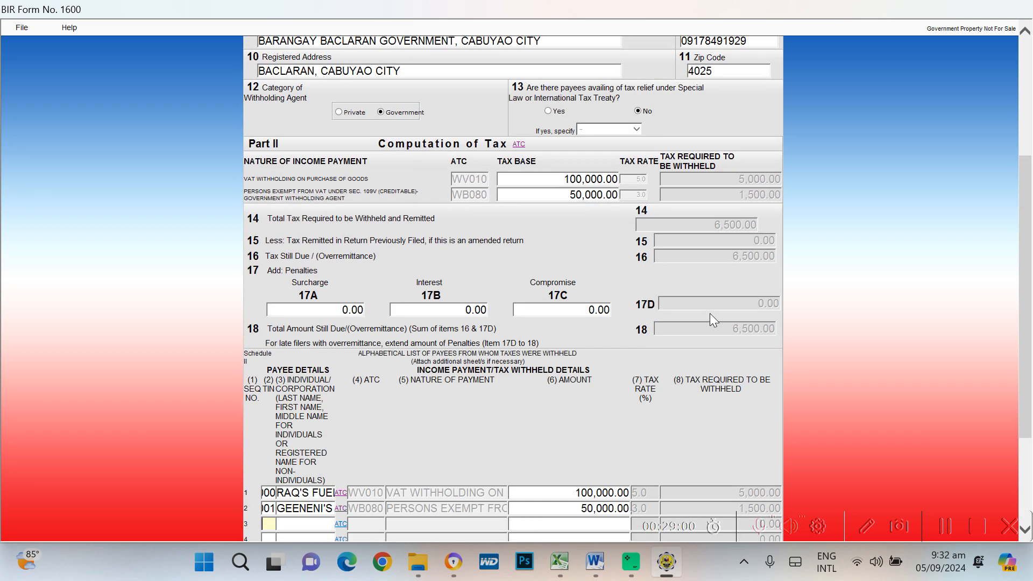
scroll(711, 320, "down", 4)
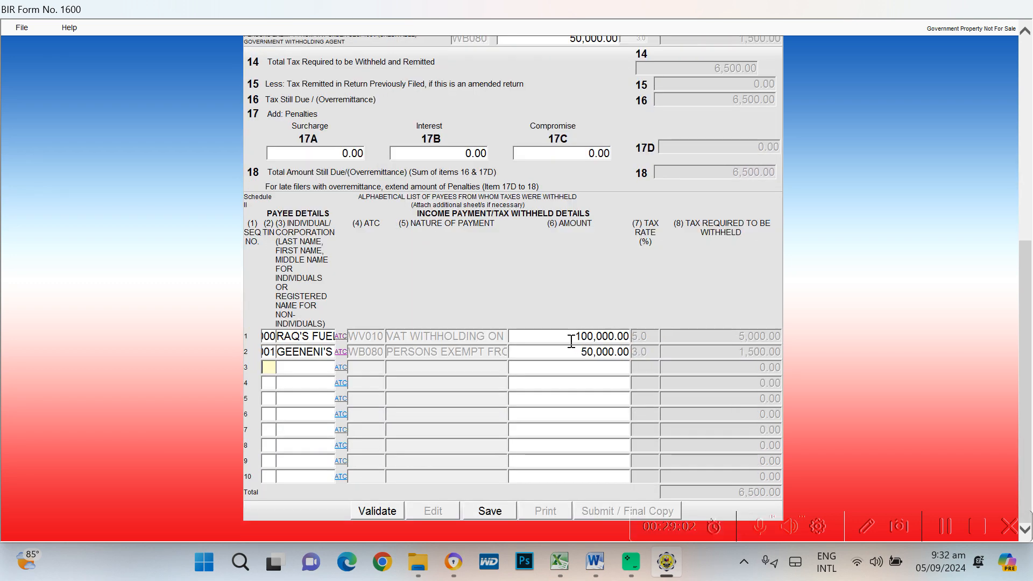
Paste the workbook's 149,126.40 over the first payee's amount
key("alt+Tab")
key("alt+Tab")
key("alt+Tab")
key("alt+Tab")
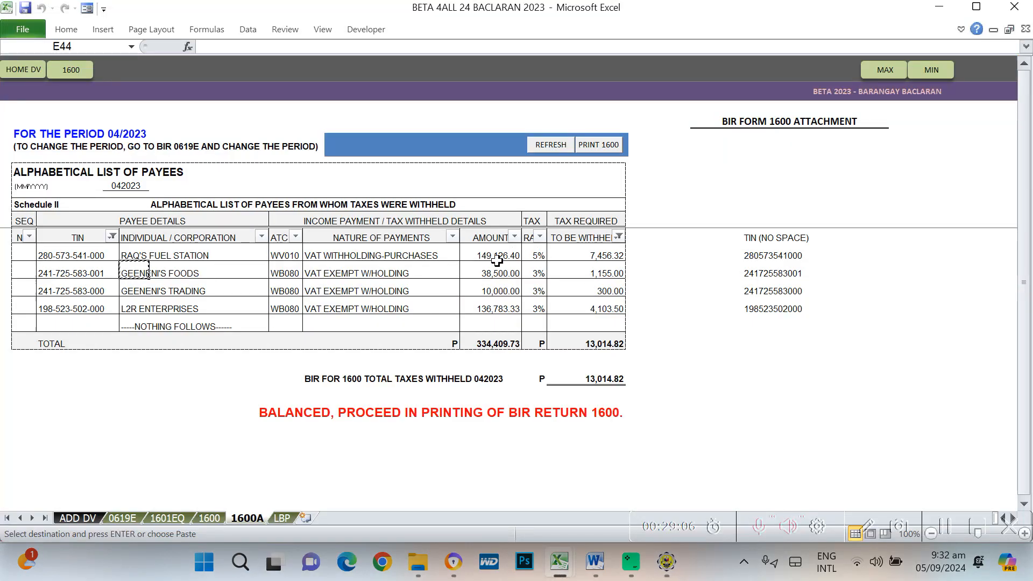
left_click(497, 257)
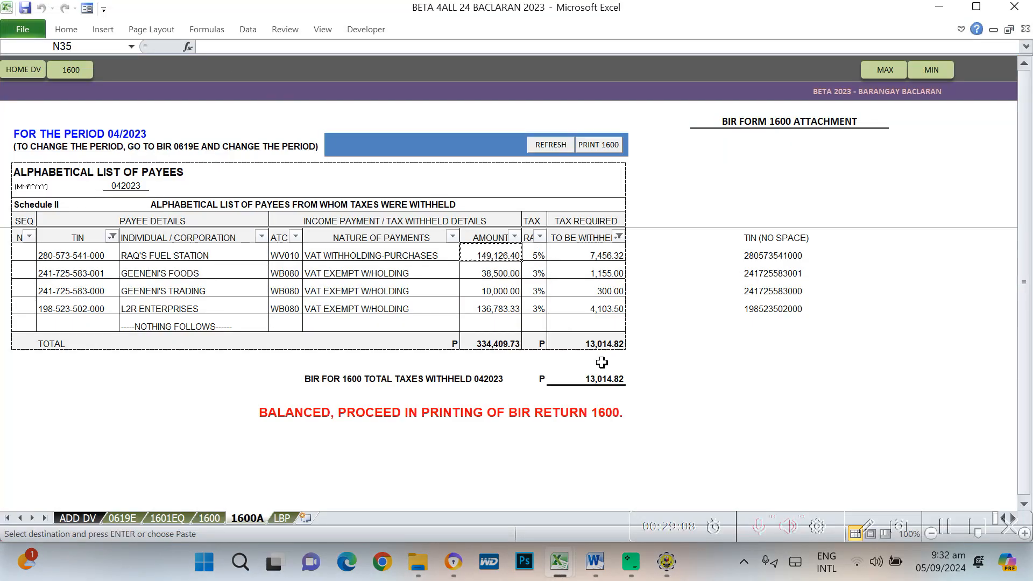
key("alt+Tab")
key("alt+Tab")
key("alt+Tab")
key("alt+Tab")
key("alt+Tab")
key("alt+Tab")
key("alt+Tab")
key("alt+Tab")
key("alt+Tab")
key("alt+Tab")
key("alt+Tab")
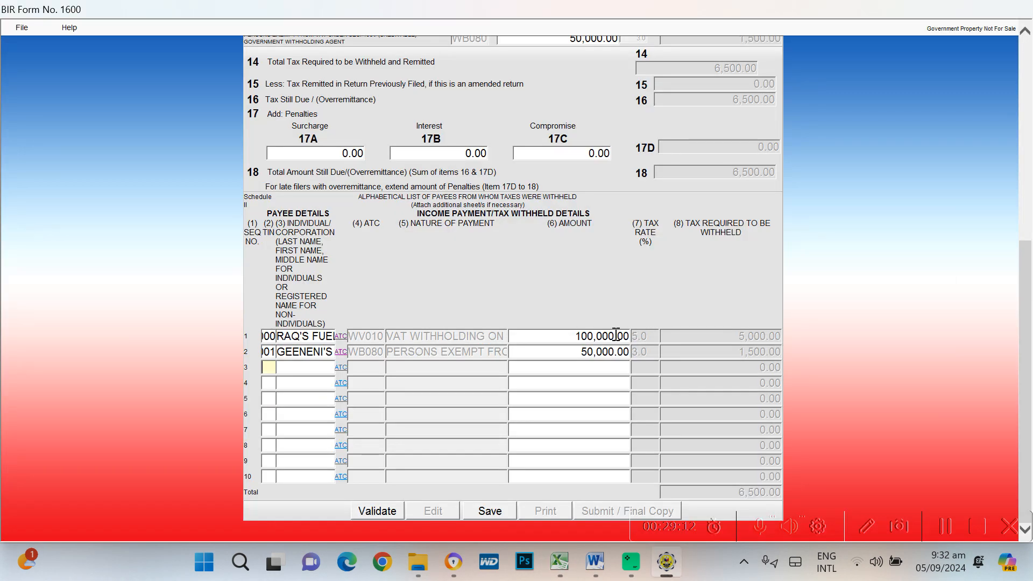
left_click(569, 336)
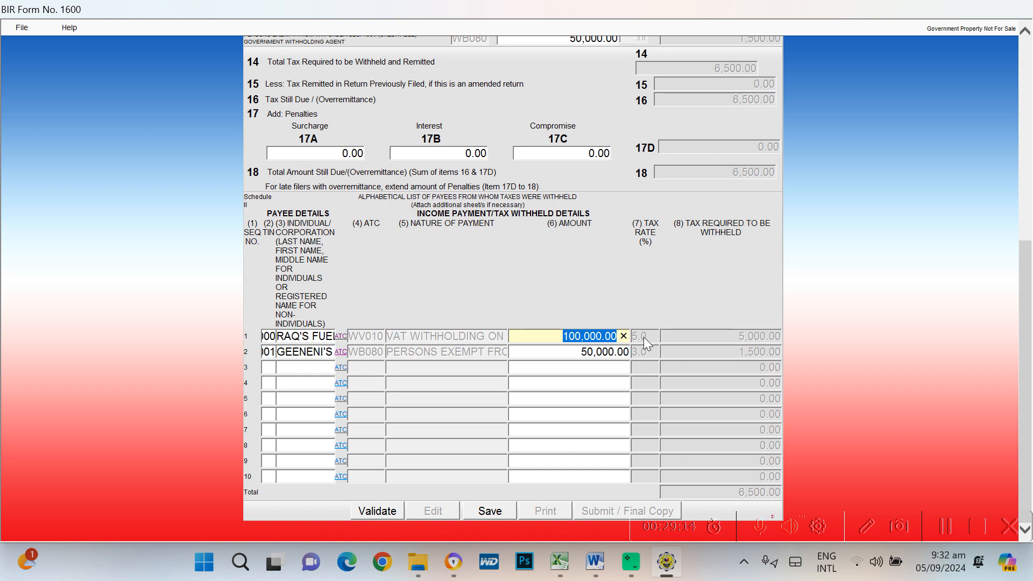
type("149,126.40")
key("Tab")
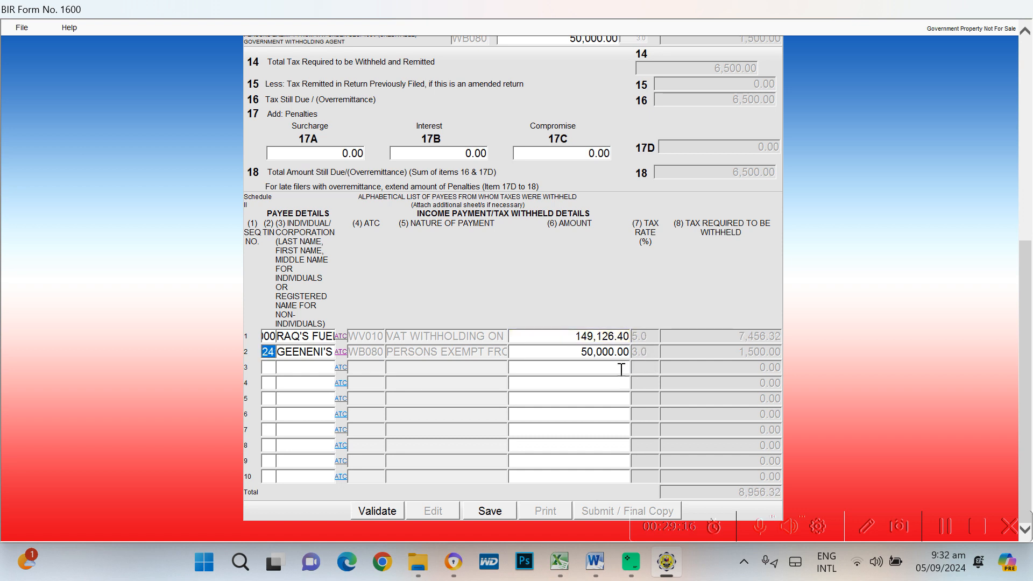
Correct the first payee's amount to 100,000.00, bringing the total to 6,500.00
left_click(605, 337)
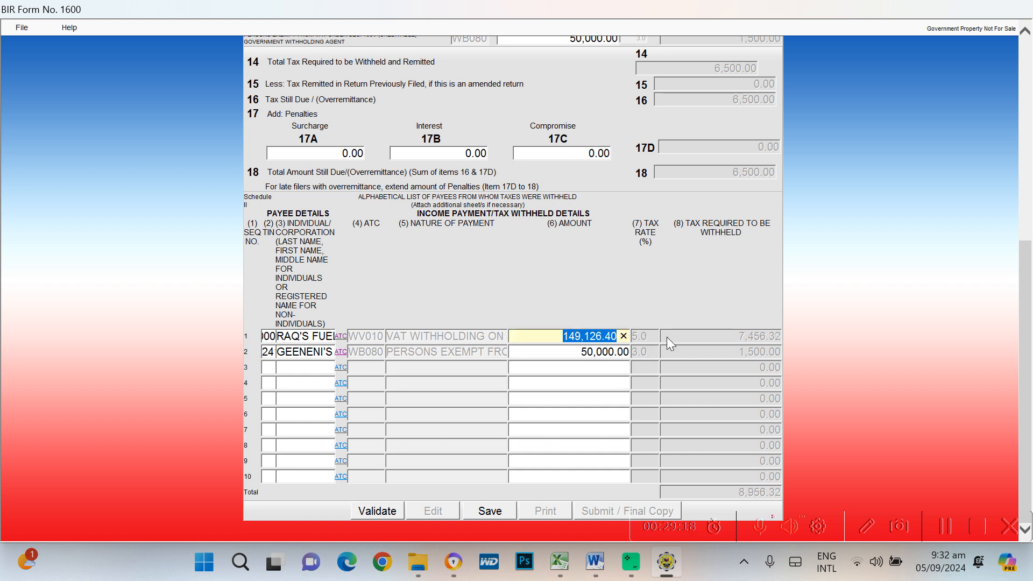
type("100,000")
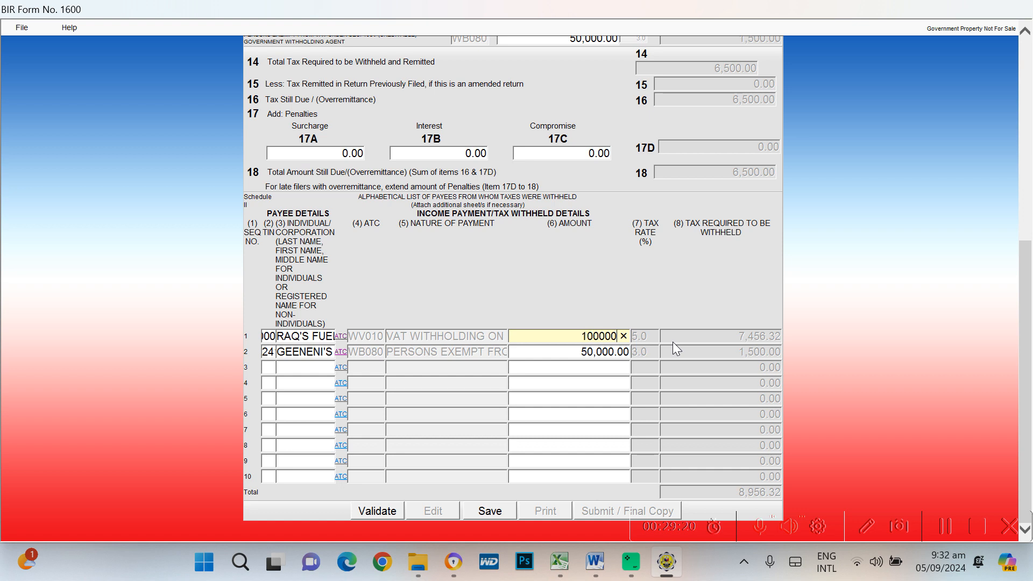
key("Tab")
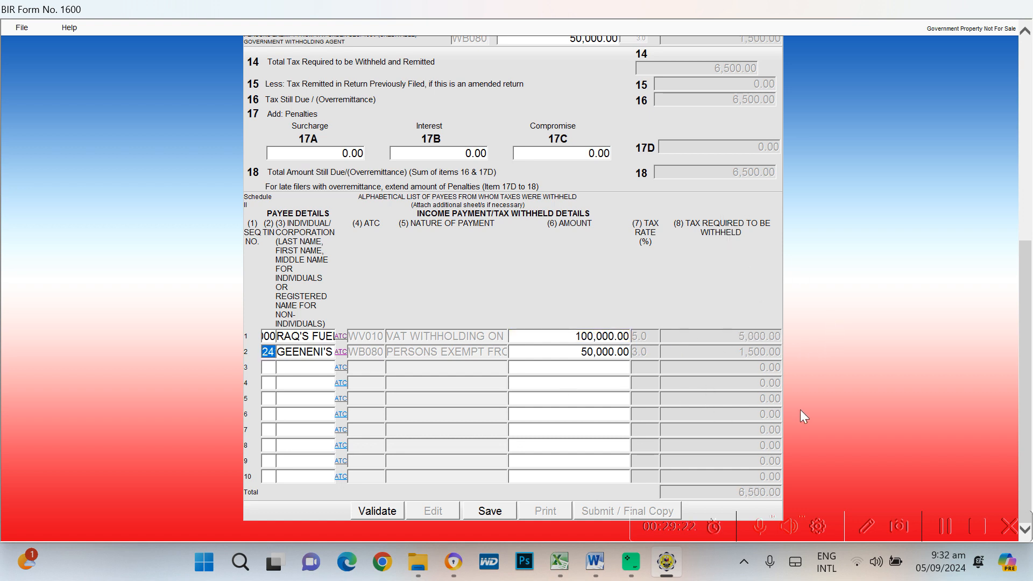
left_click(742, 170)
scroll(765, 192, "up", 3)
Validate Form 1600 and acknowledge the 'Validation successful' message
scroll(754, 299, "down", 3)
left_click(382, 512)
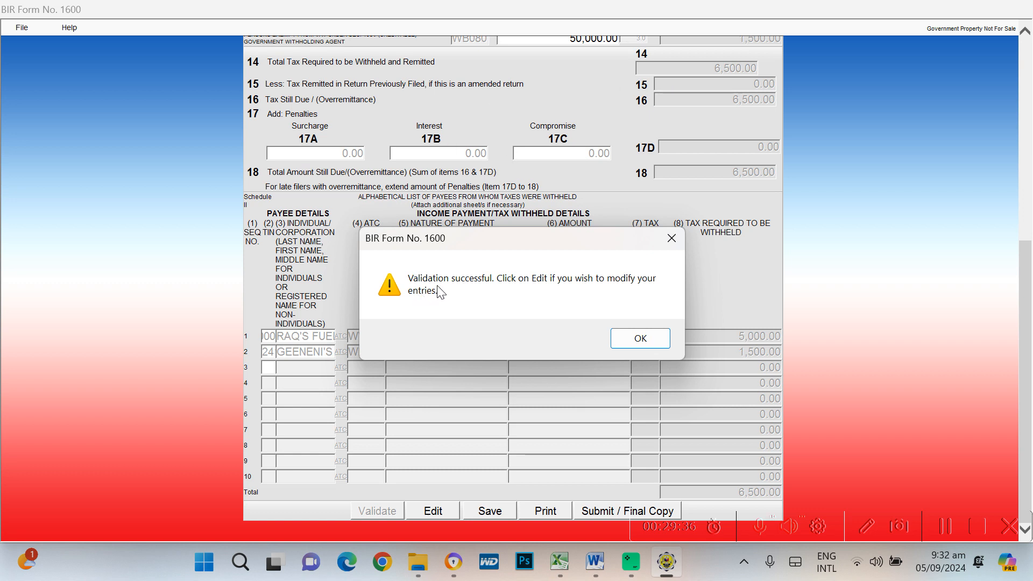
left_click(641, 338)
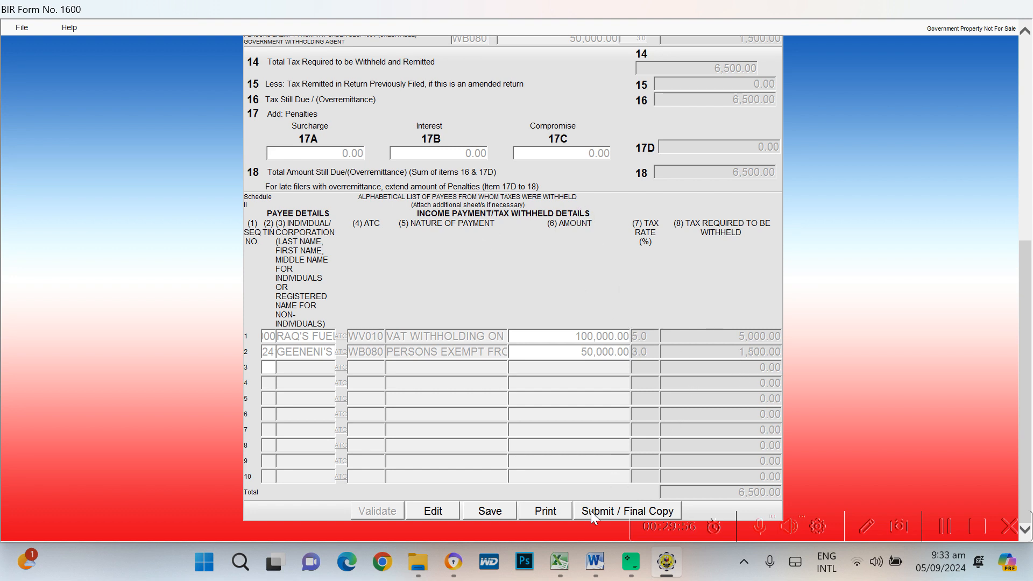
Preview the printable Form 1600, review the print dialog's printer list, then cancel printing
left_click(545, 511)
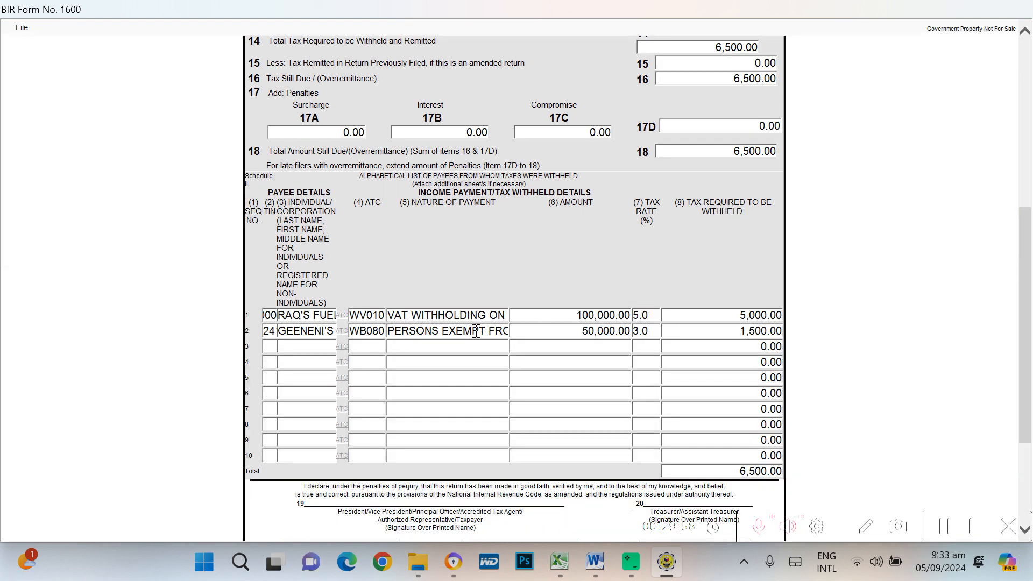
scroll(657, 328, "up", 7)
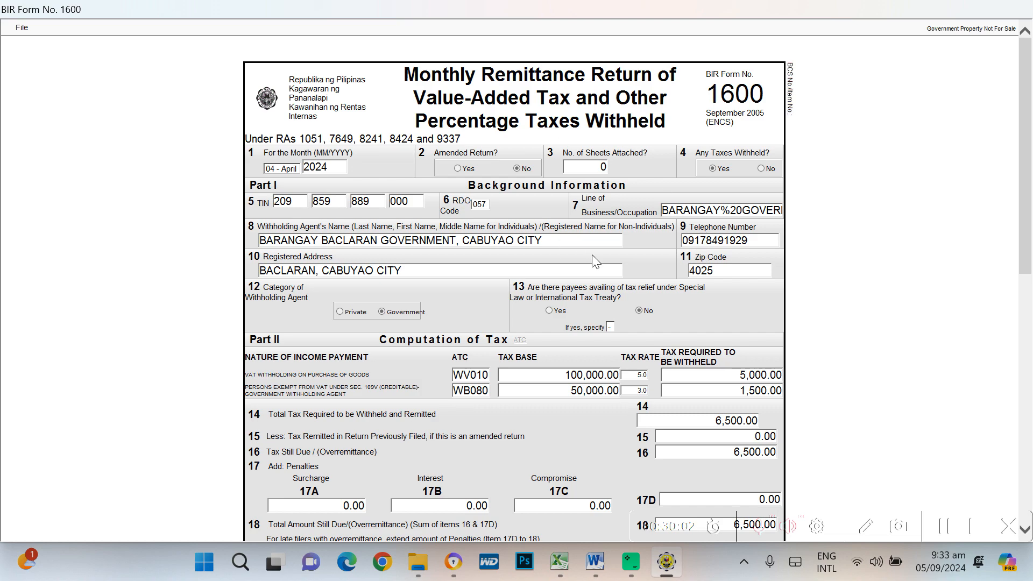
scroll(619, 237, "down", 8)
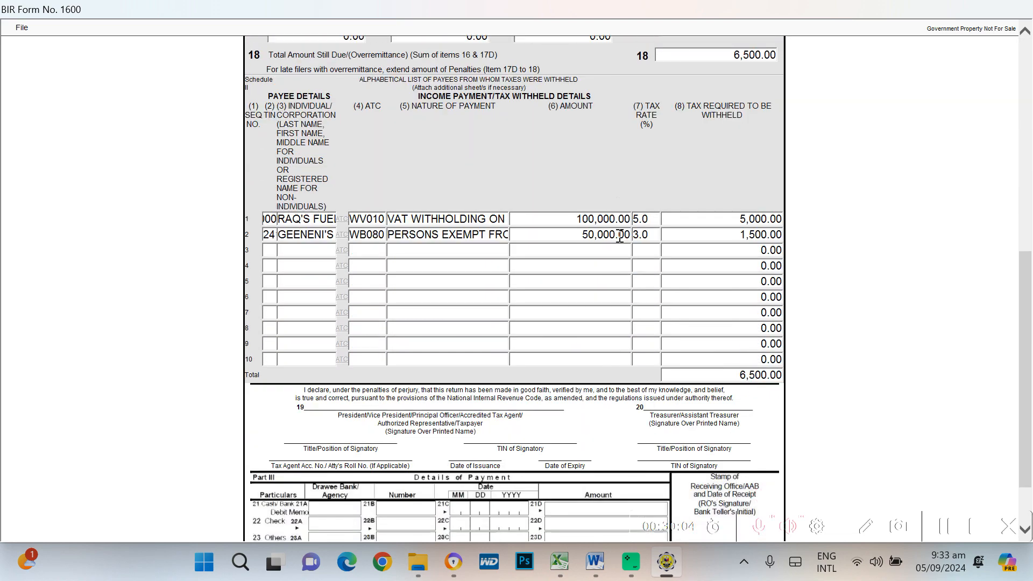
scroll(622, 242, "up", 6)
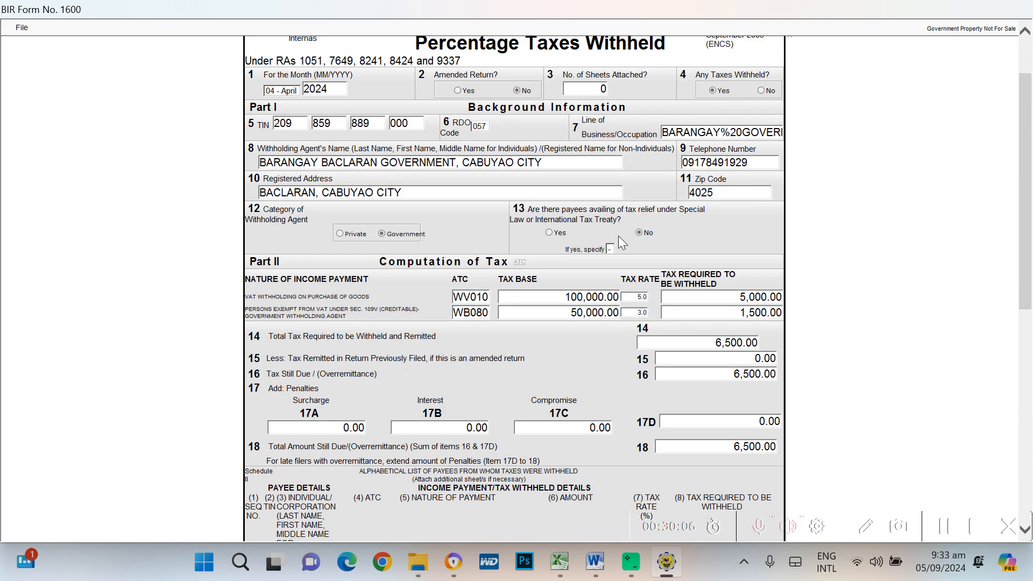
key("ctrl+p")
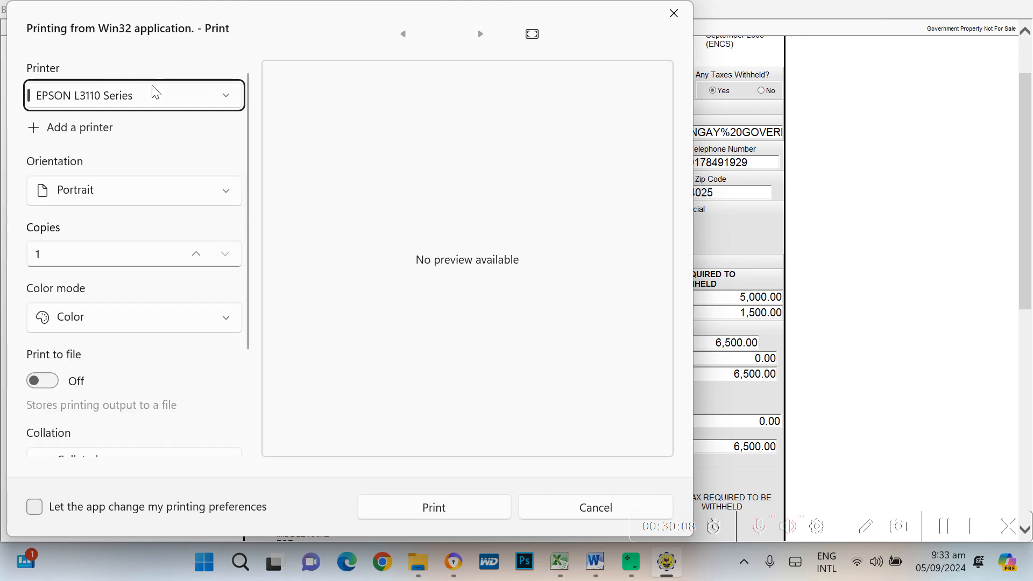
left_click(219, 97)
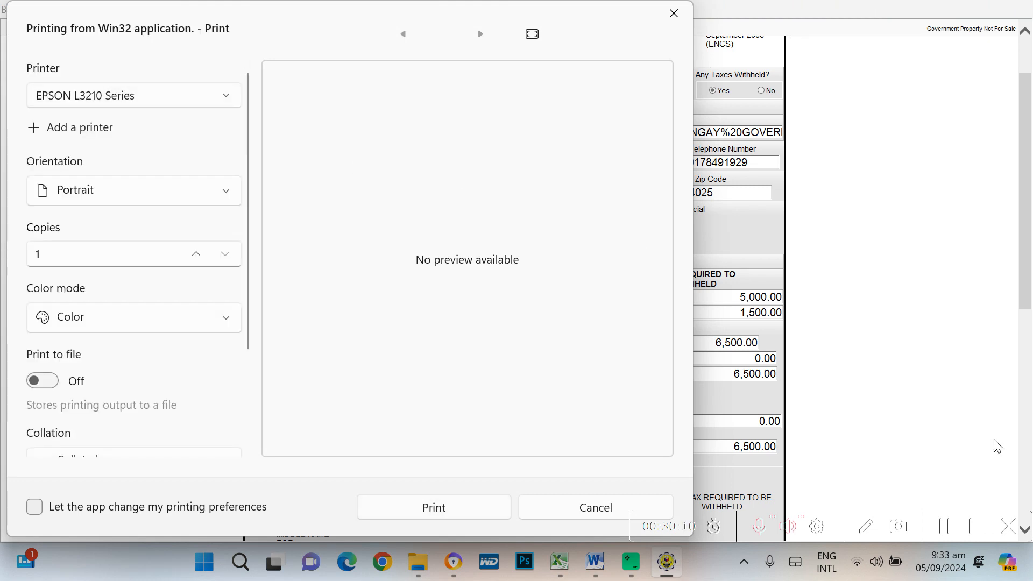
left_click(595, 507)
Switch to Chrome's 'billing statement template' search tab
scroll(968, 331, "down", 5)
scroll(966, 334, "down", 3)
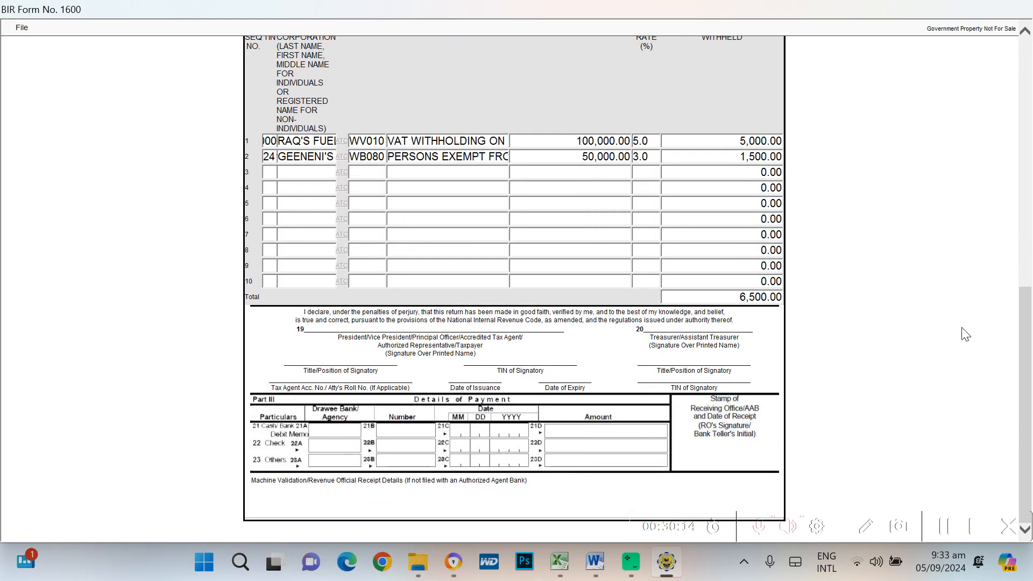
scroll(878, 316, "up", 8)
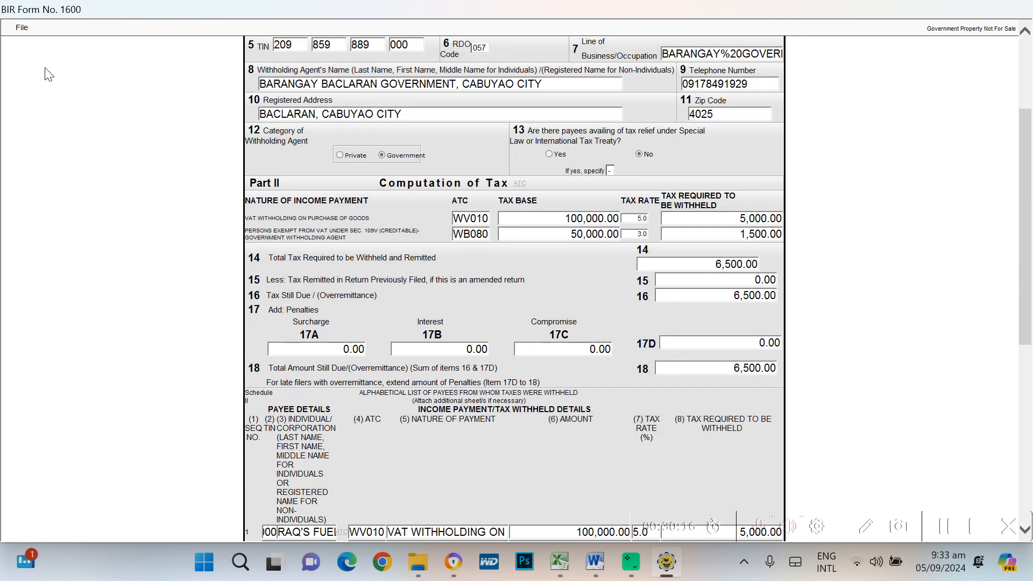
left_click(454, 563)
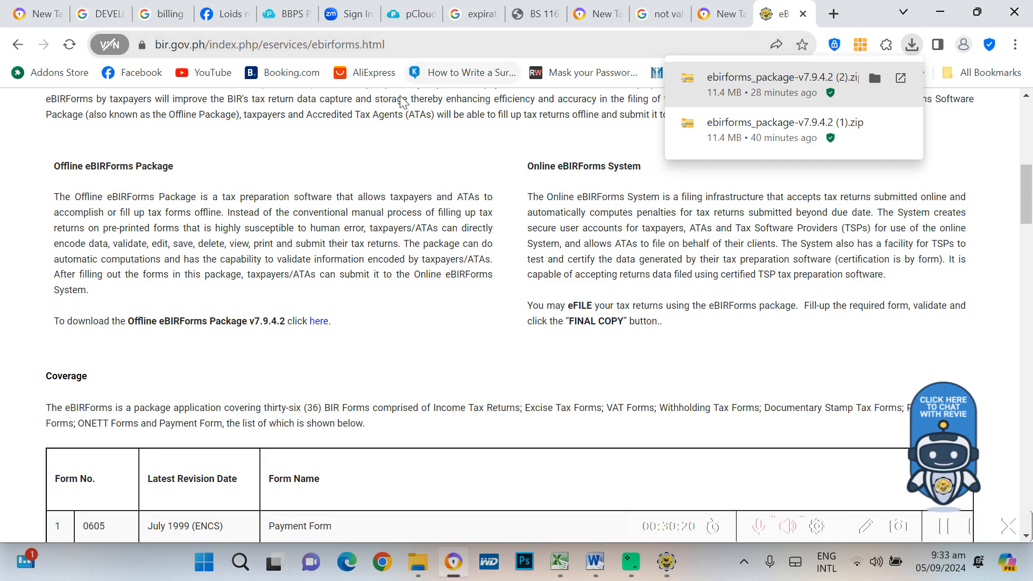
left_click(32, 14)
left_click(169, 16)
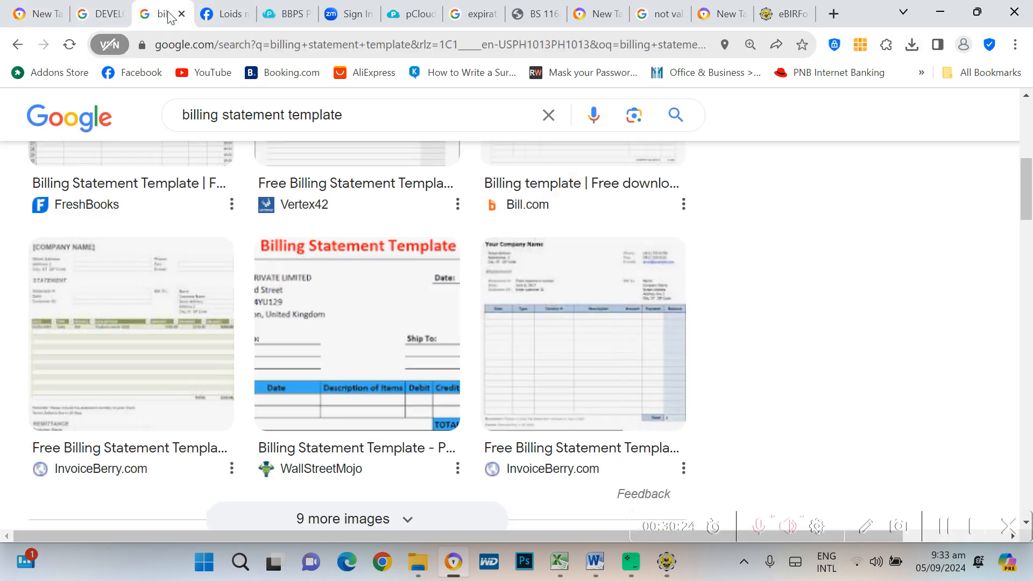
Enter 'gmail' in a blank new tab's address bar to load the Gmail inbox
left_click(36, 13)
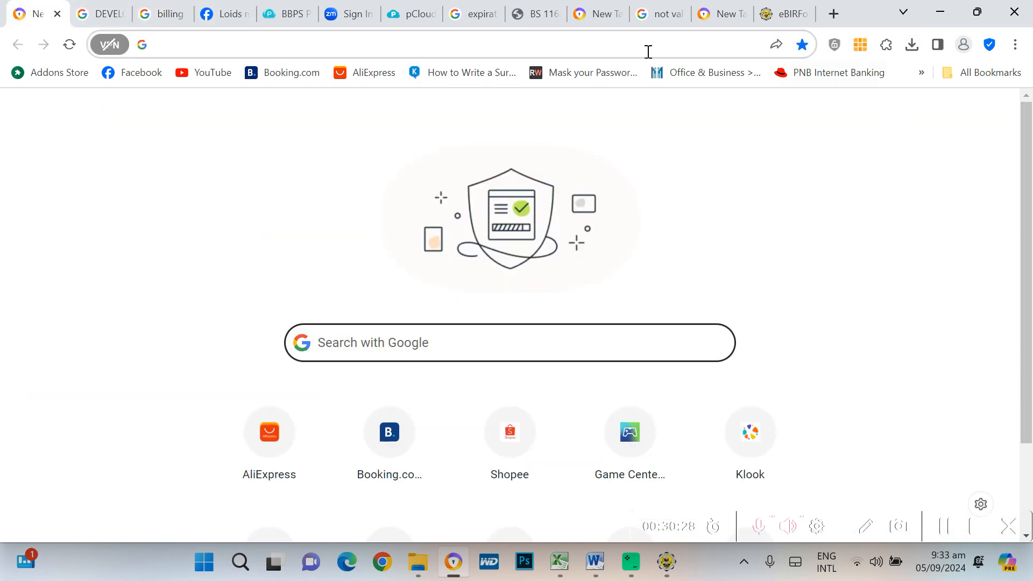
left_click(606, 14)
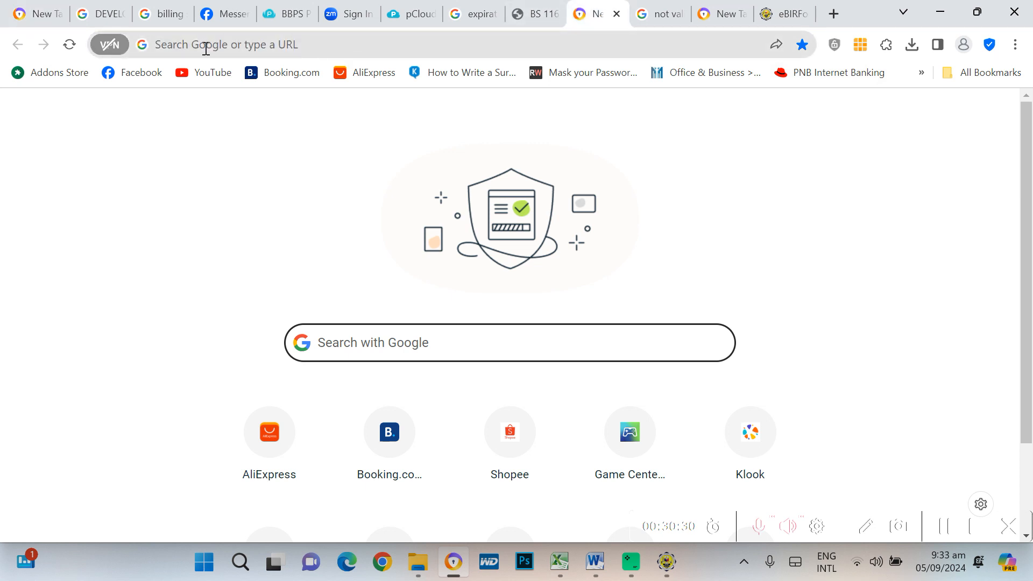
left_click(188, 46)
type("gmail")
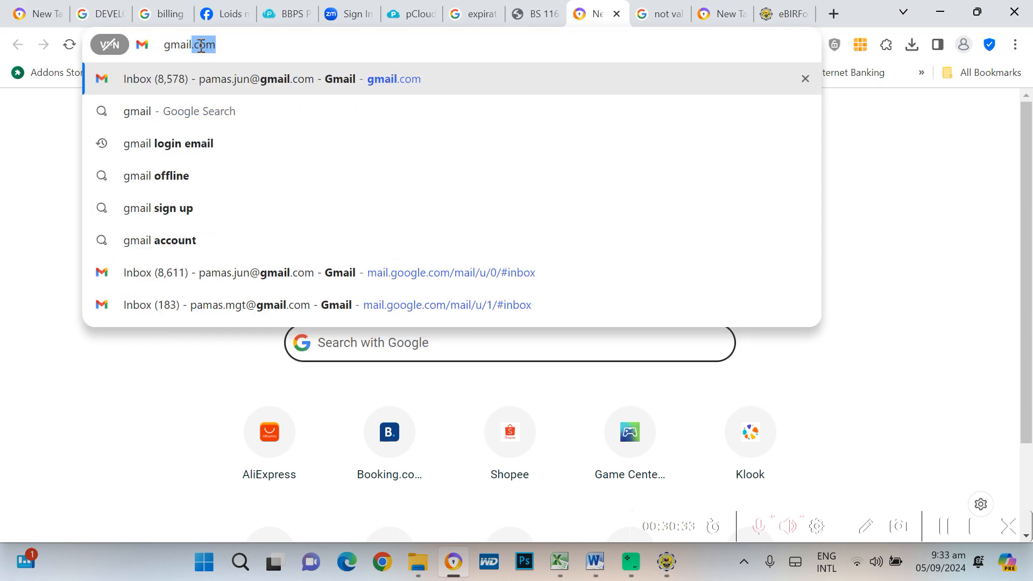
key("Return")
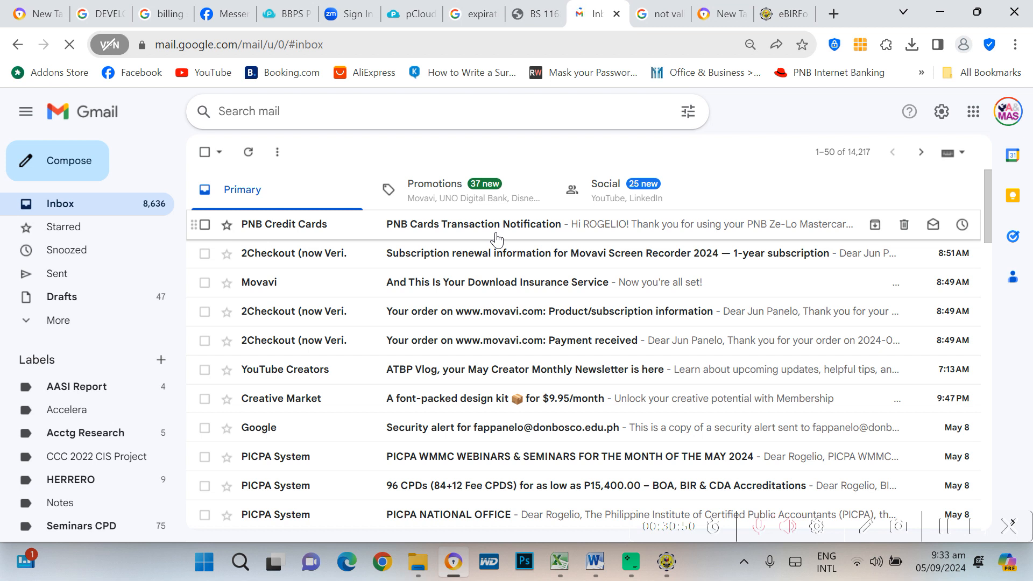
Search Gmail for 'ebirfor' to list the BIR Tax Return Receipt Confirmation emails
left_click(293, 118)
type("ebir")
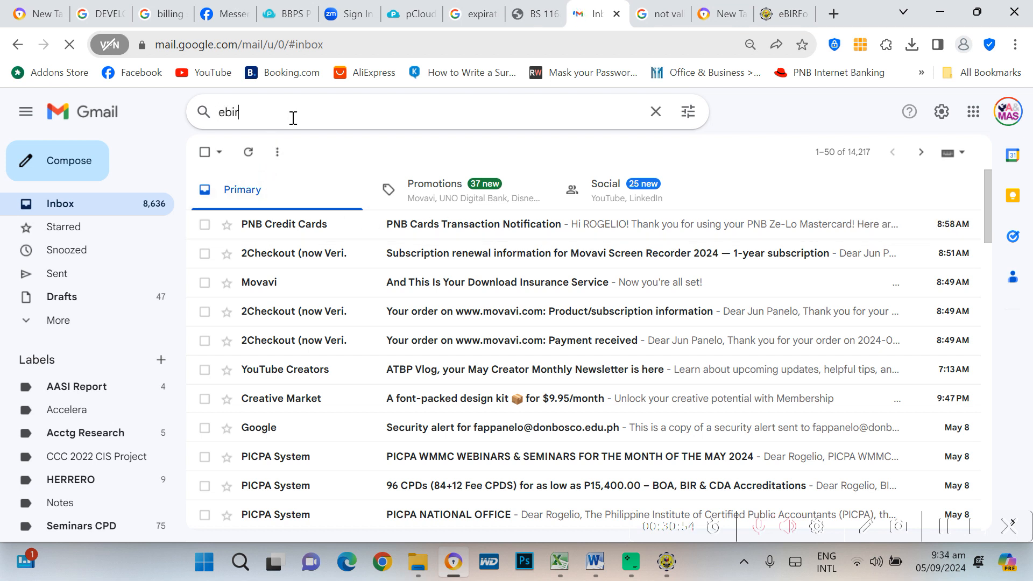
type("form")
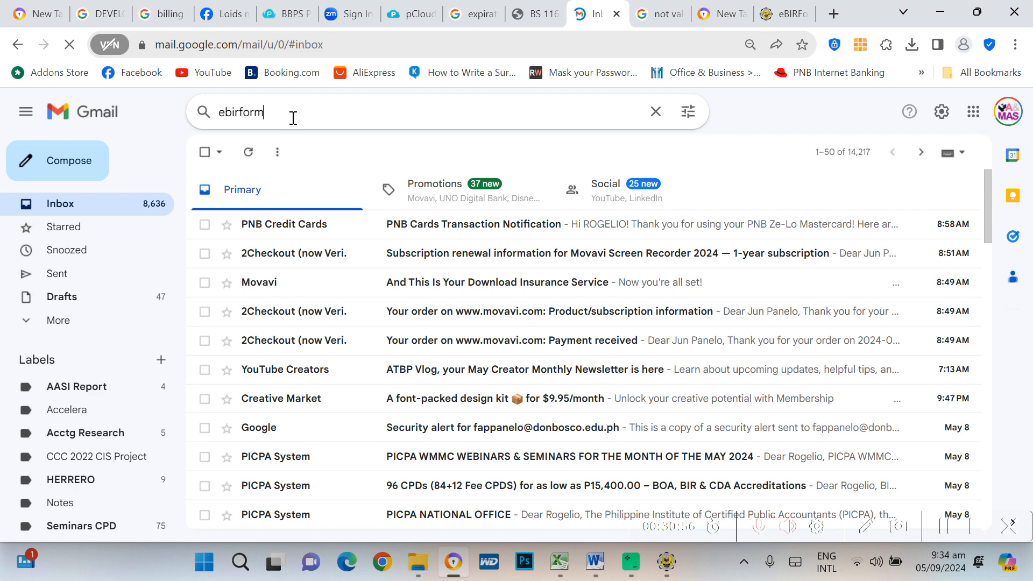
key("Return")
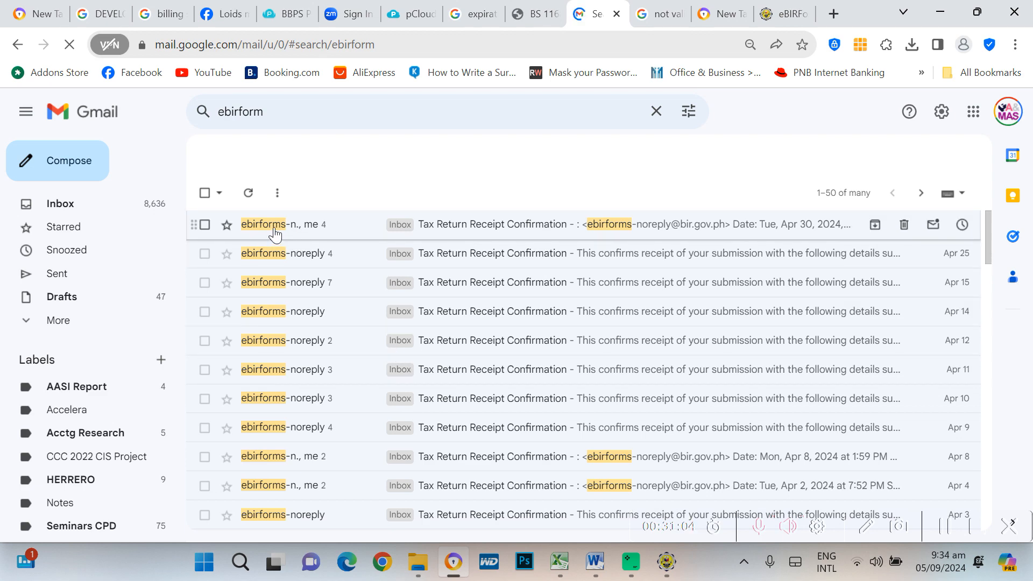
scroll(401, 415, "down", 6)
scroll(406, 429, "up", 4)
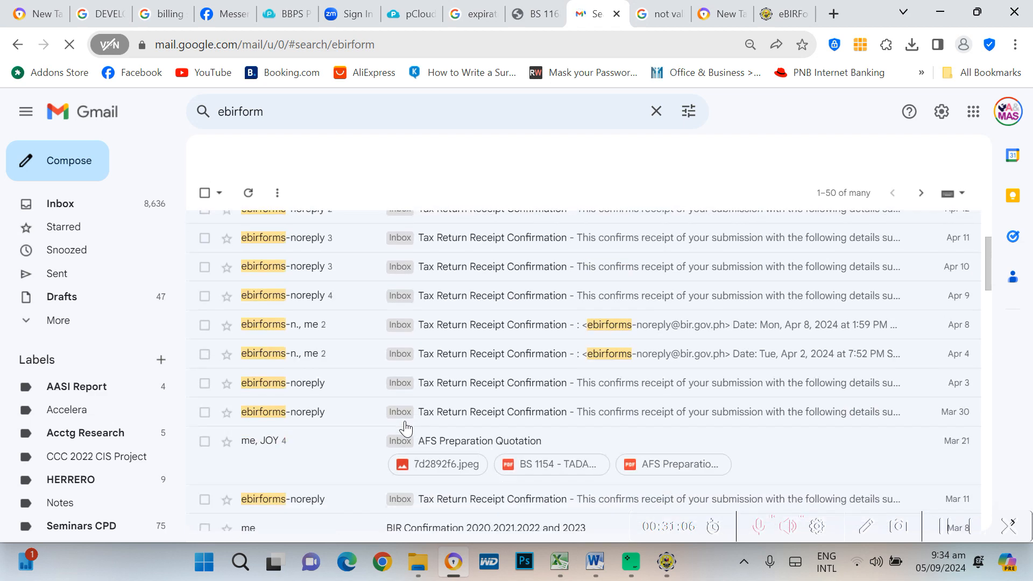
scroll(406, 429, "up", 3)
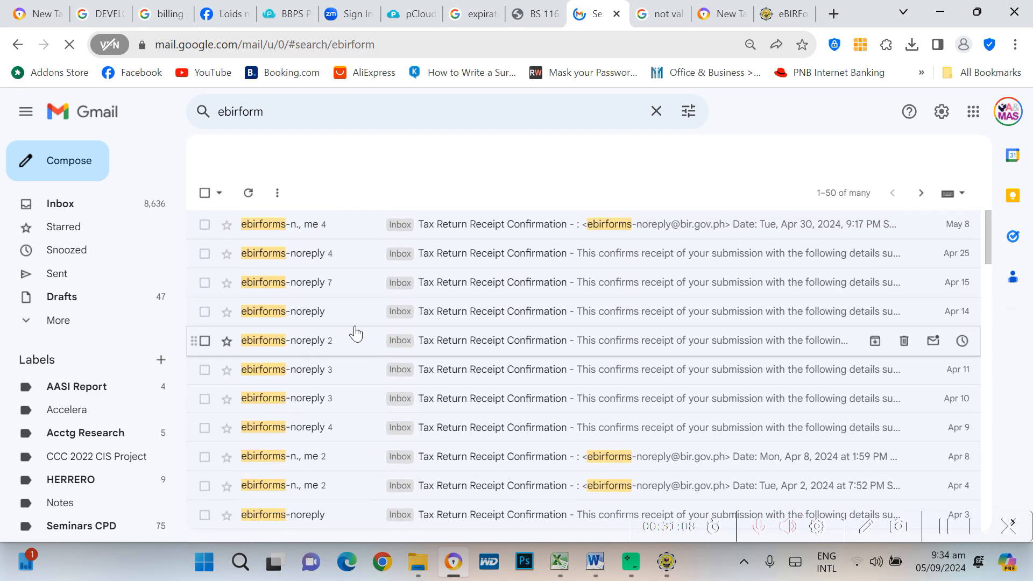
Open the latest eBIRForms receipt conversation for the 1601EQ 2024Q1 submission
left_click(270, 230)
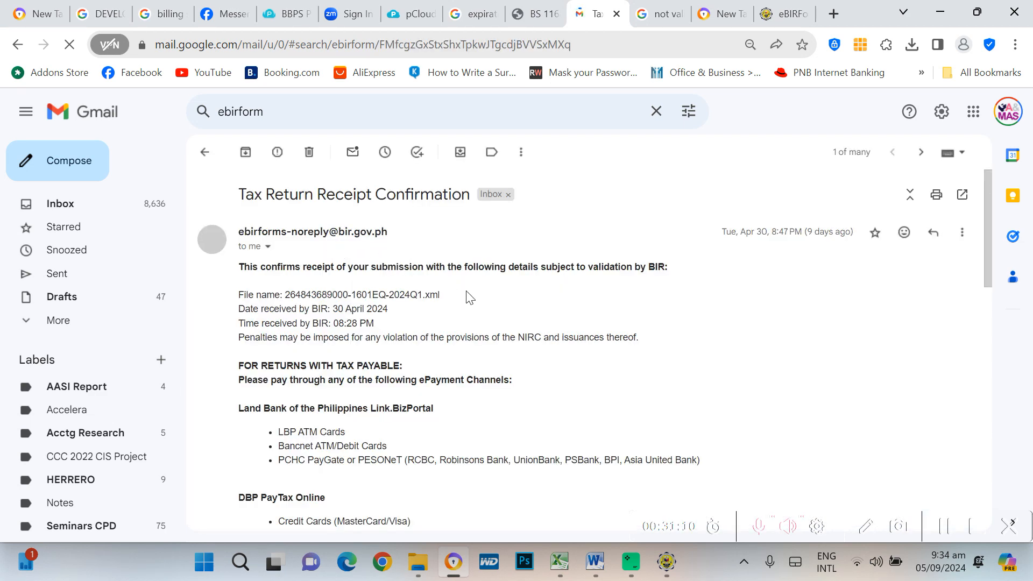
scroll(443, 345, "down", 4)
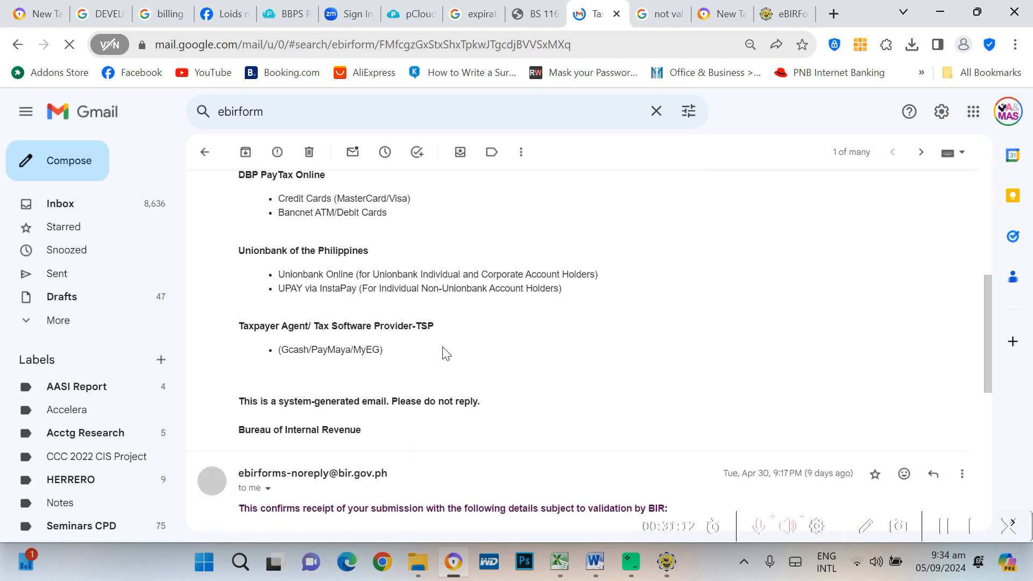
scroll(443, 347, "up", 4)
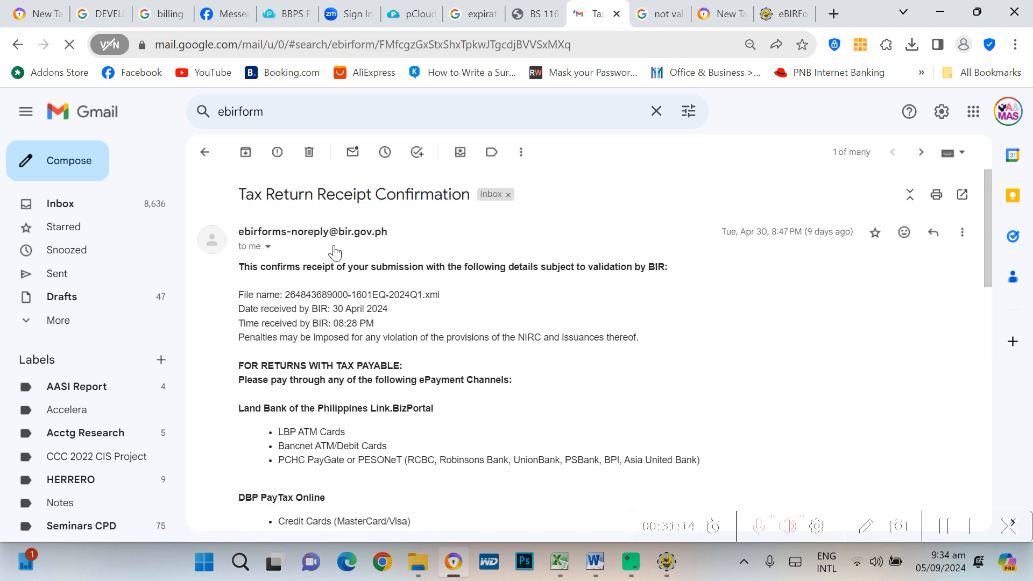
scroll(473, 323, "down", 12)
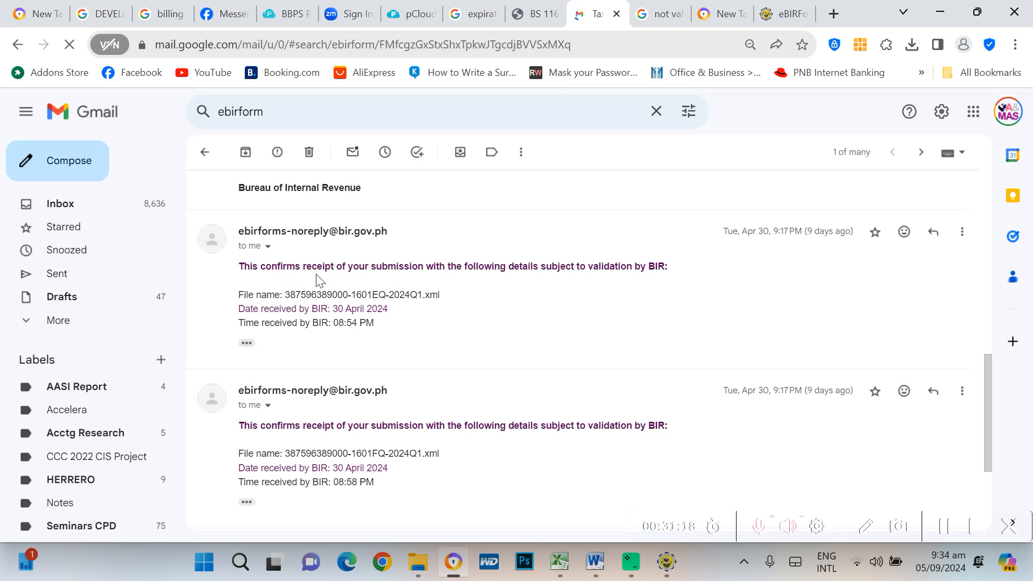
Show the receipt's trimmed content and print the message
left_click(247, 344)
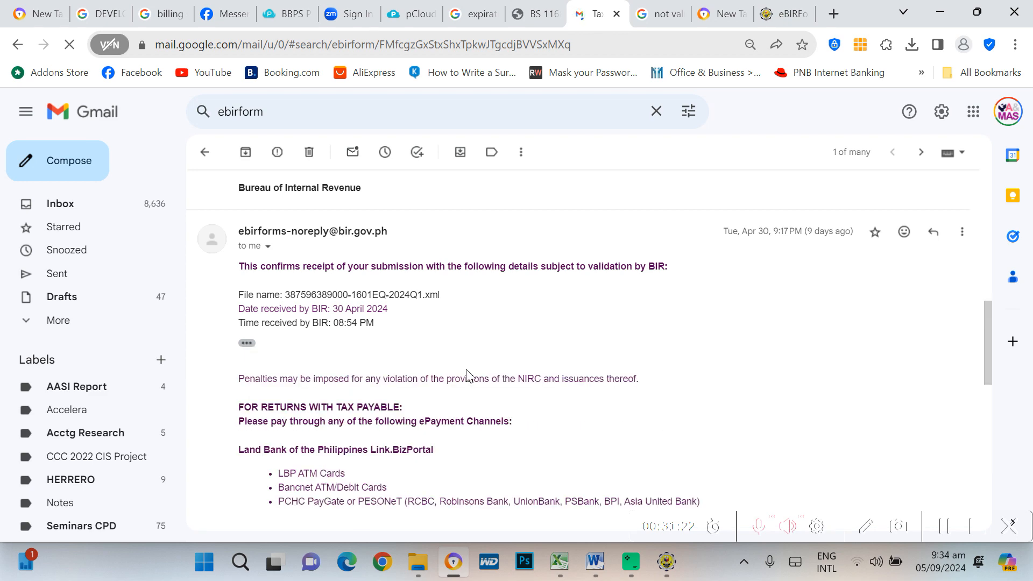
scroll(537, 375, "down", 6)
scroll(538, 375, "down", 6)
scroll(541, 377, "up", 3)
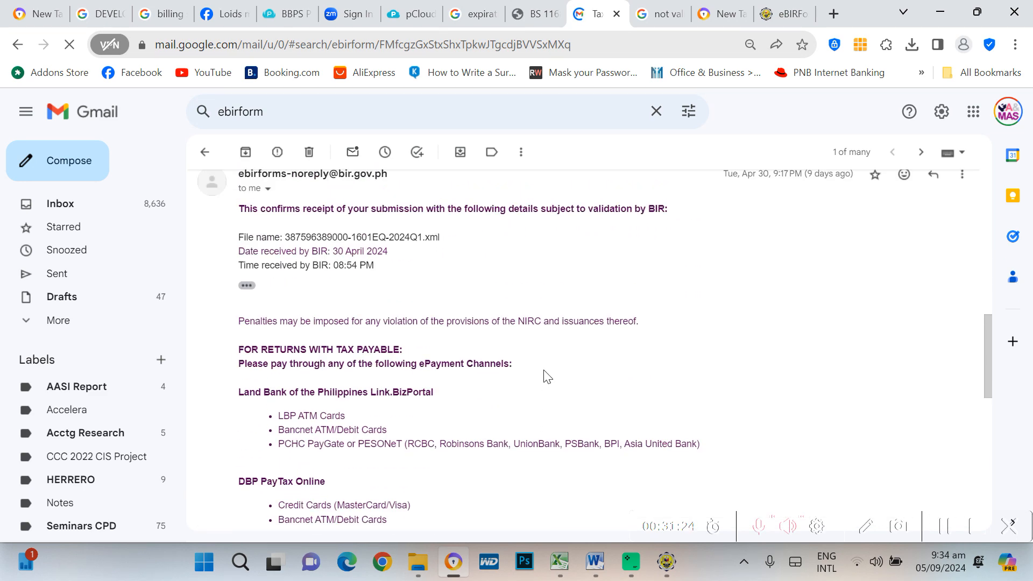
left_click(962, 313)
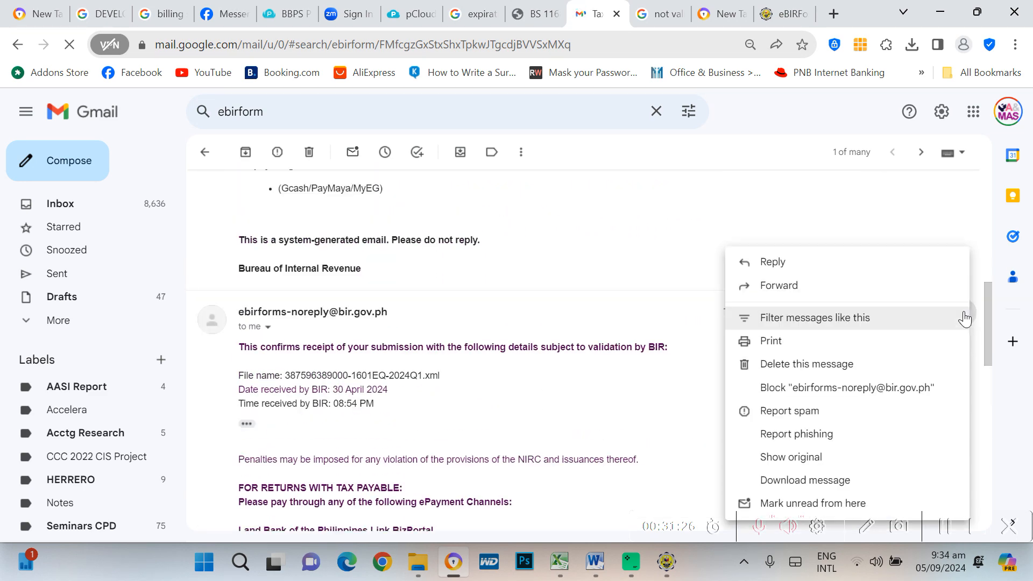
left_click(800, 344)
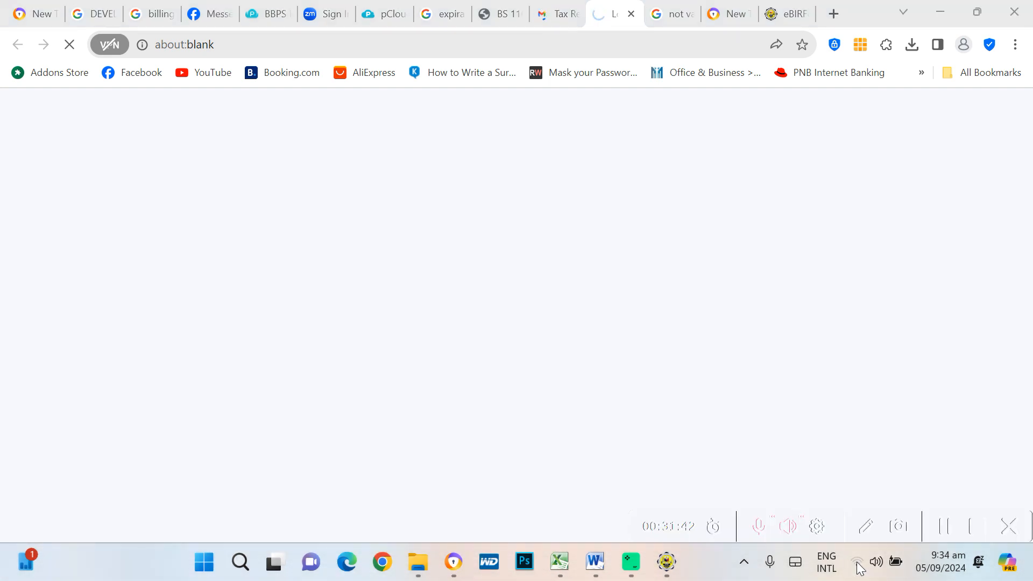
Connect the Wi-Fi to the Family Room network instead of PLDTHOMEFIBR888
left_click(858, 563)
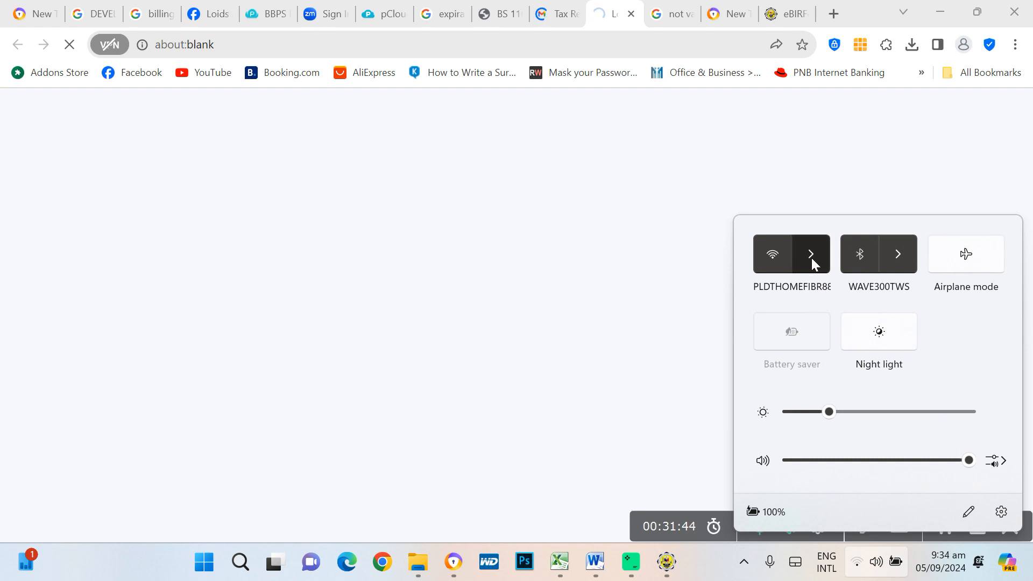
left_click(812, 257)
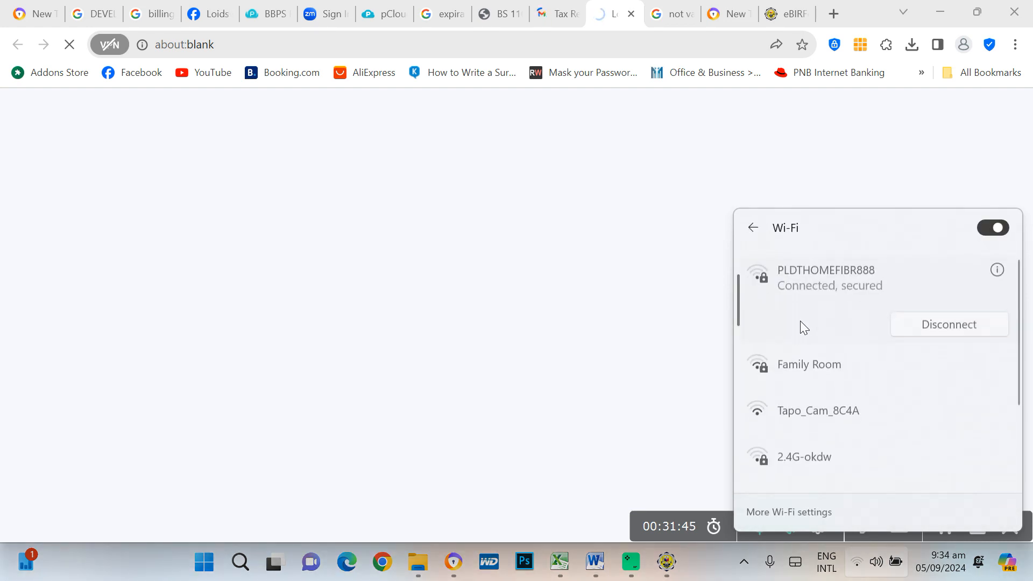
left_click(821, 361)
left_click(951, 389)
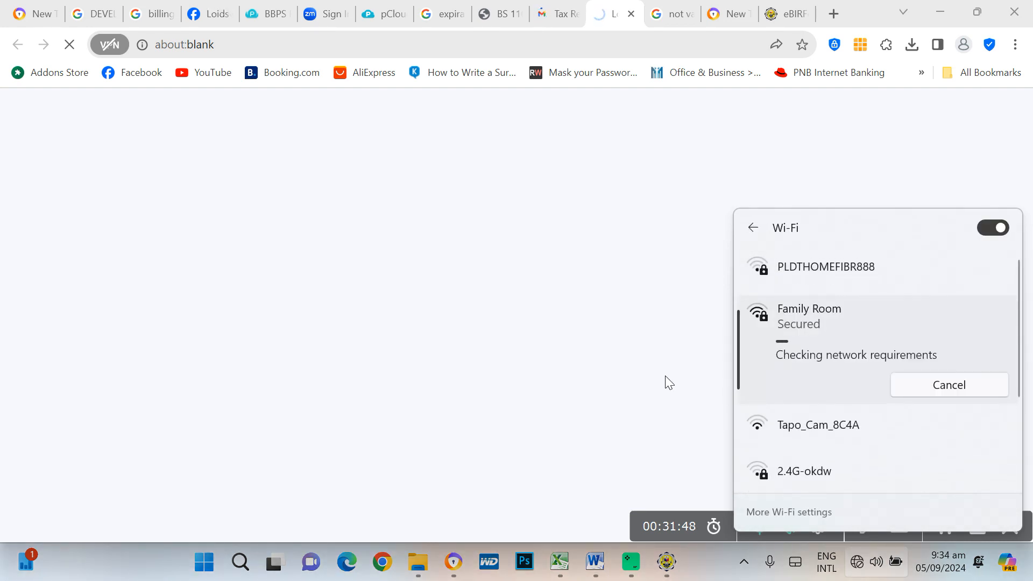
left_click(927, 136)
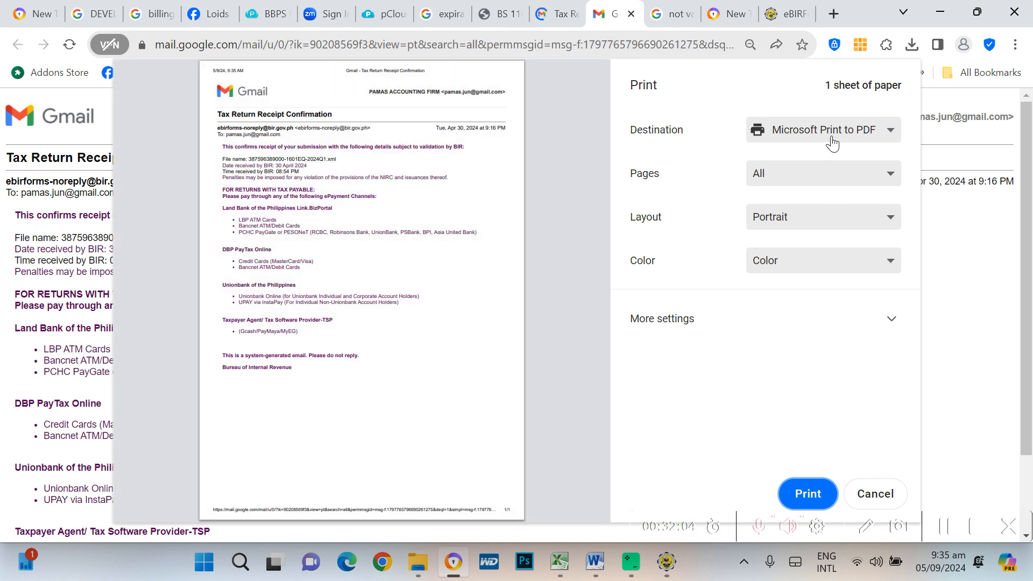
Set the print destination to EPSON L3210 Series and close the print view
left_click(887, 141)
left_click(836, 162)
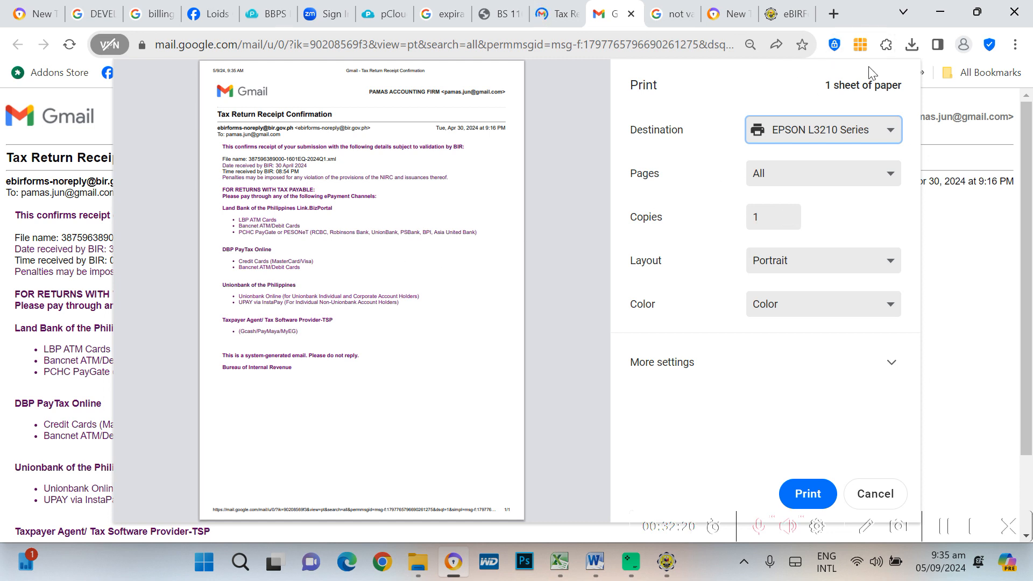
left_click(632, 15)
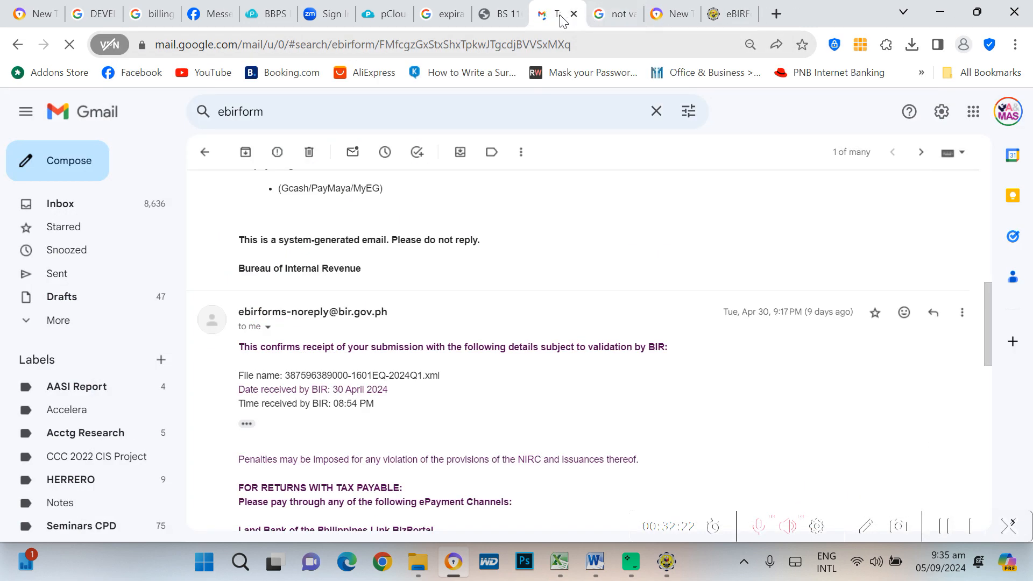
Highlight the number part of the receipt's file name, then clear the selection
scroll(427, 390, "down", 3)
scroll(427, 391, "up", 4)
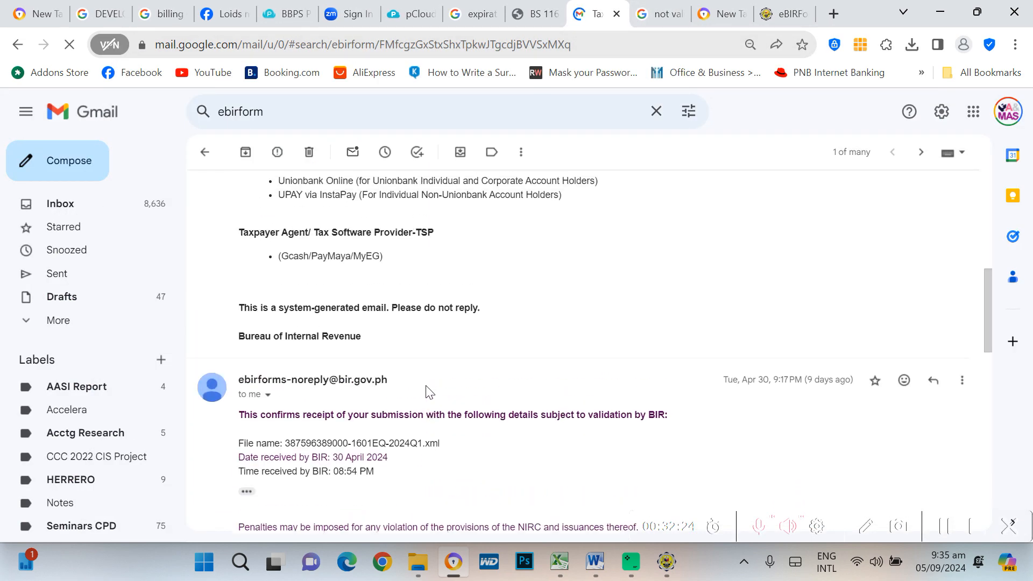
scroll(426, 390, "up", 12)
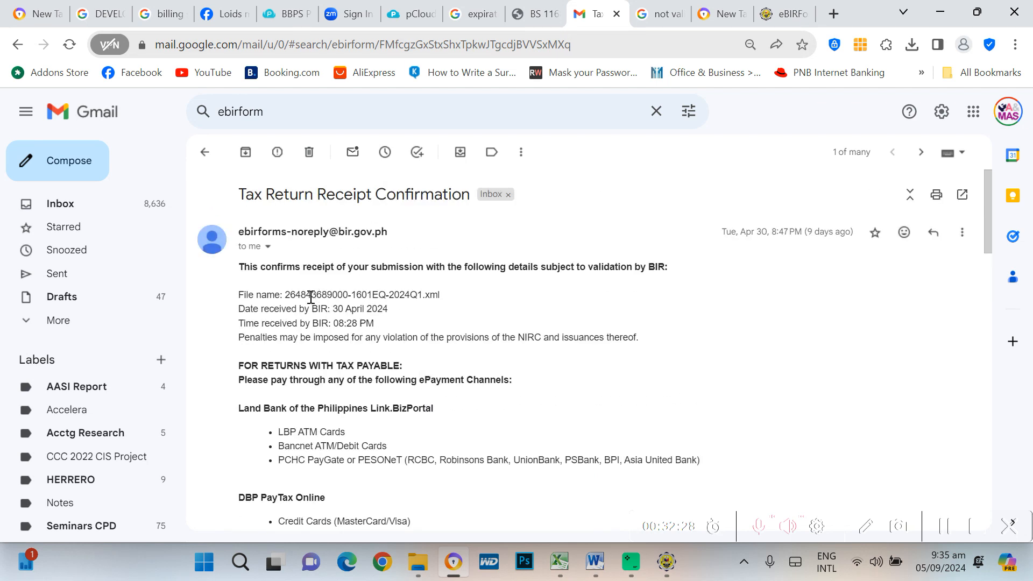
left_click_drag(286, 294, 387, 295)
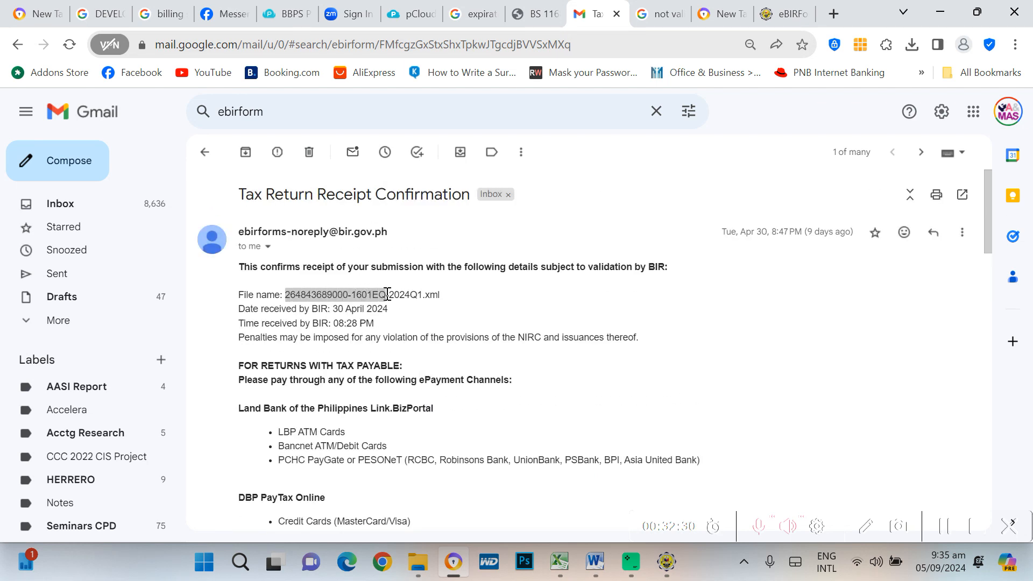
left_click(432, 331)
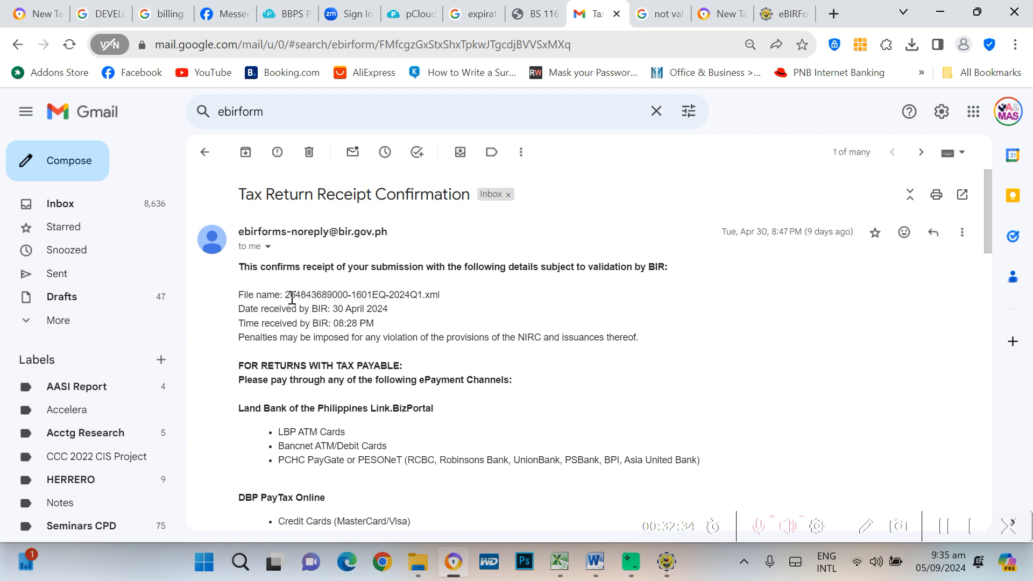
left_click_drag(307, 293, 343, 295)
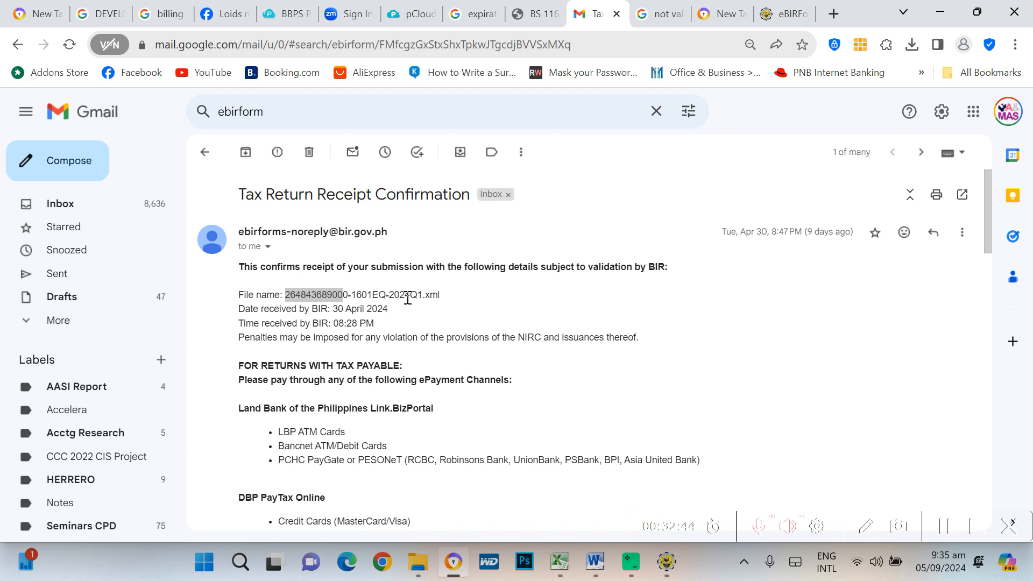
left_click(291, 112)
Return to the ebirform results and open the April 12 1702RT receipt confirmation
left_click(204, 152)
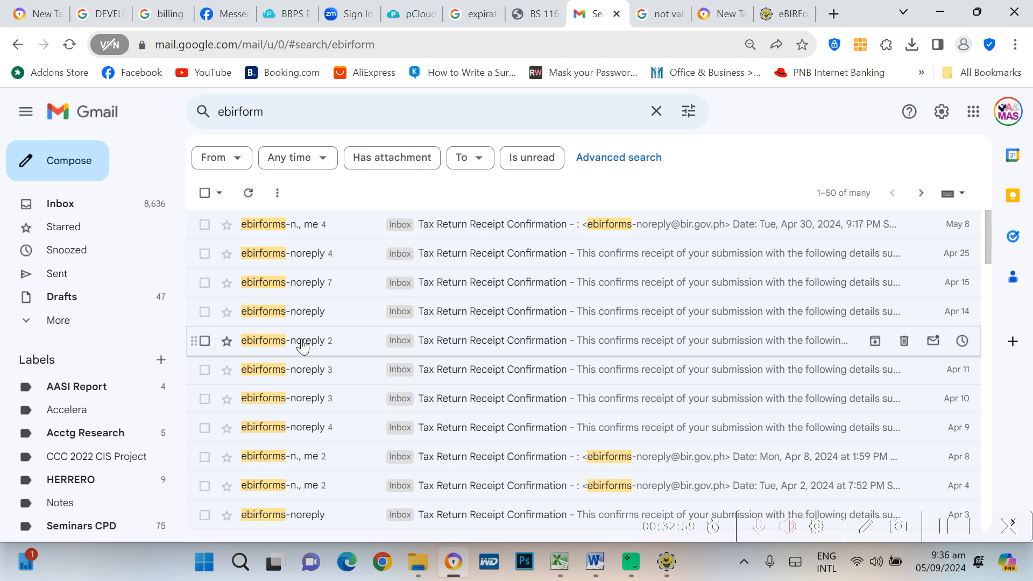
left_click(324, 347)
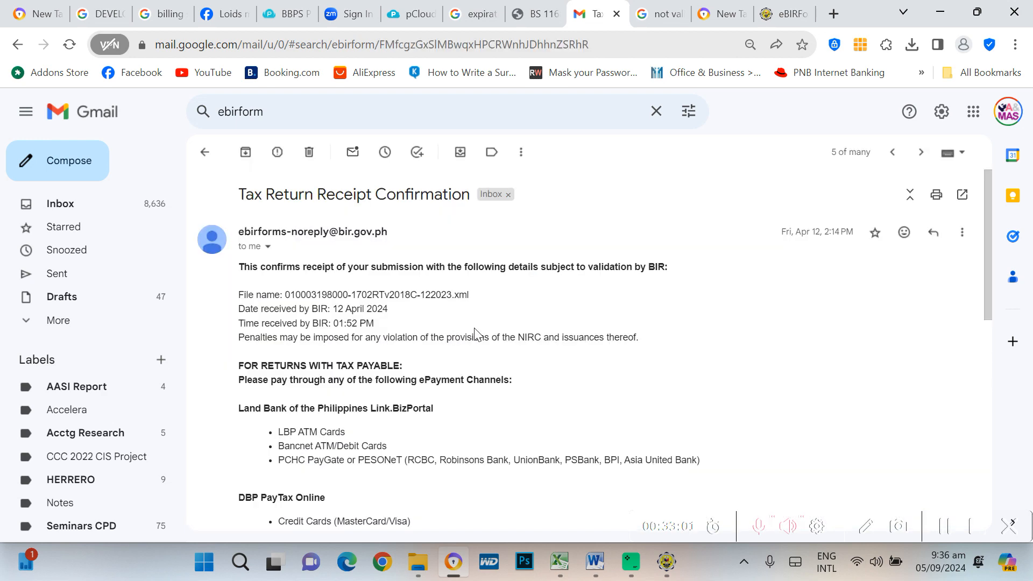
scroll(677, 355, "down", 5)
scroll(677, 355, "down", 5)
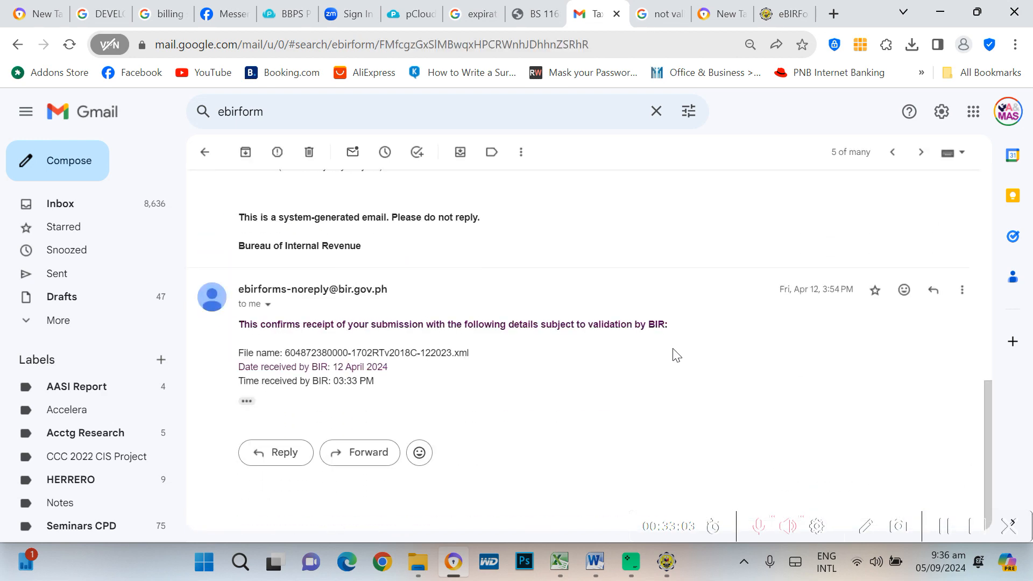
scroll(677, 355, "up", 10)
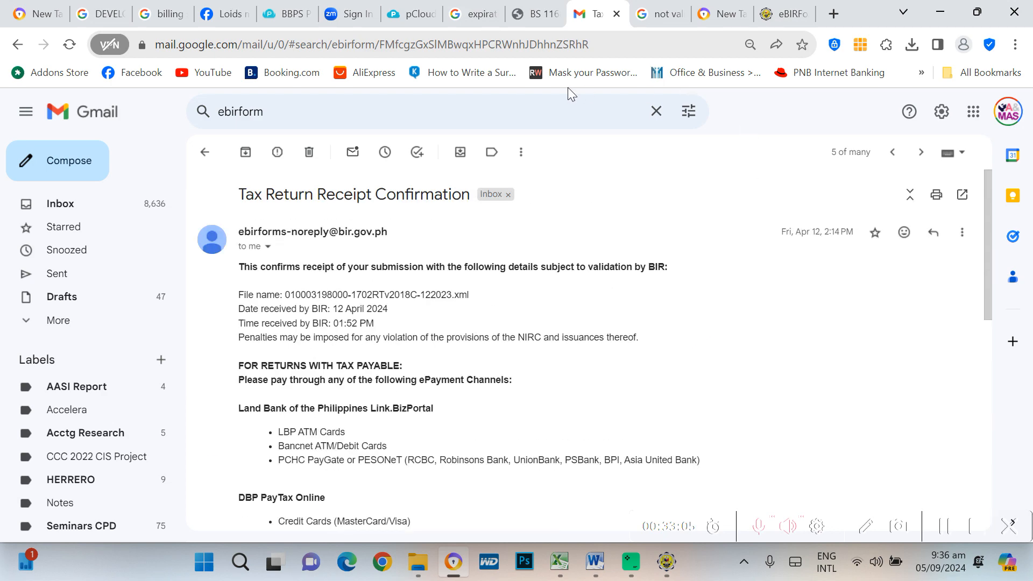
Switch to the other Google account and search its mail for 'ebirf'
left_click(1008, 111)
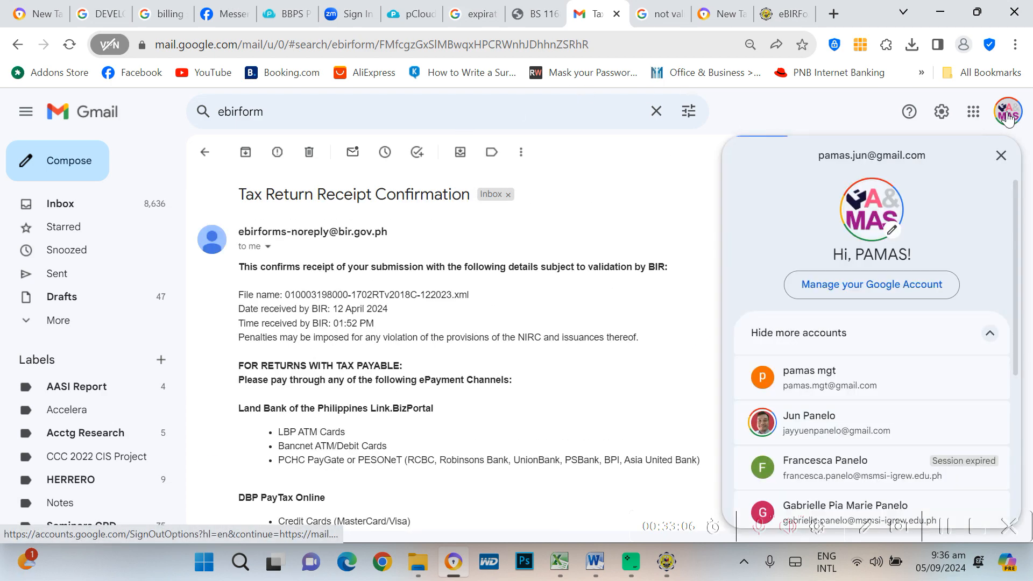
left_click(831, 388)
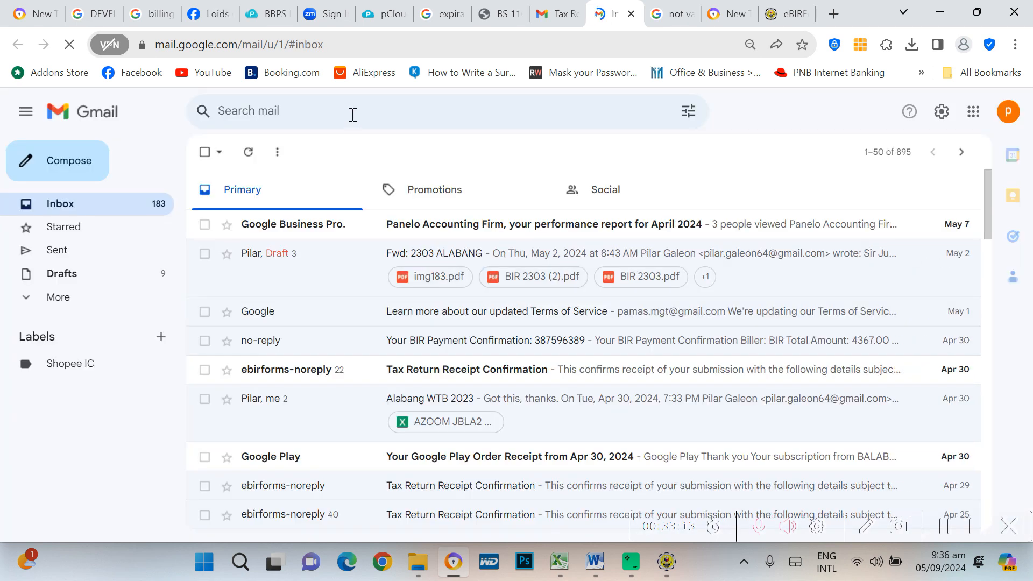
left_click(353, 115)
type("ebirform")
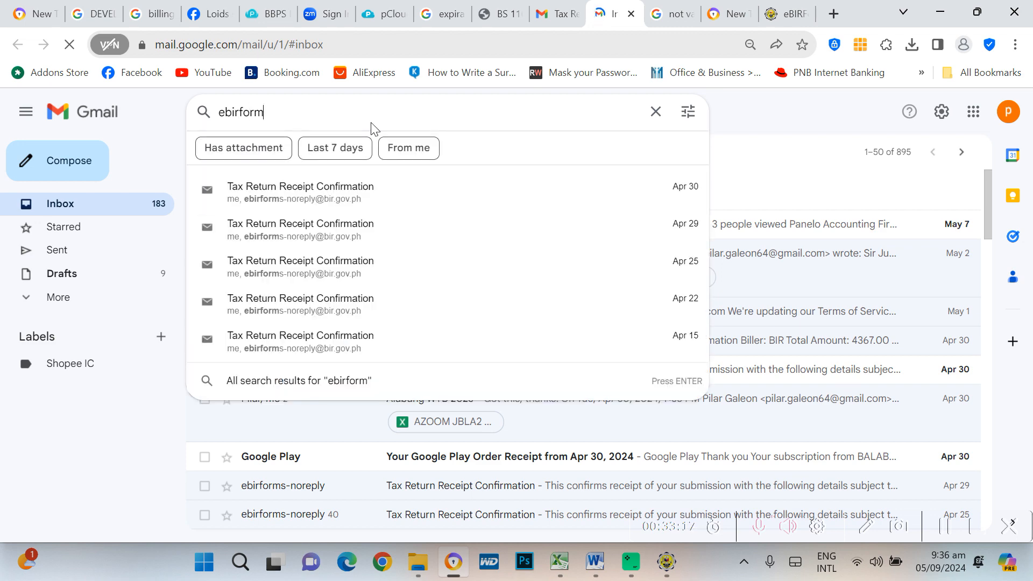
key("Return")
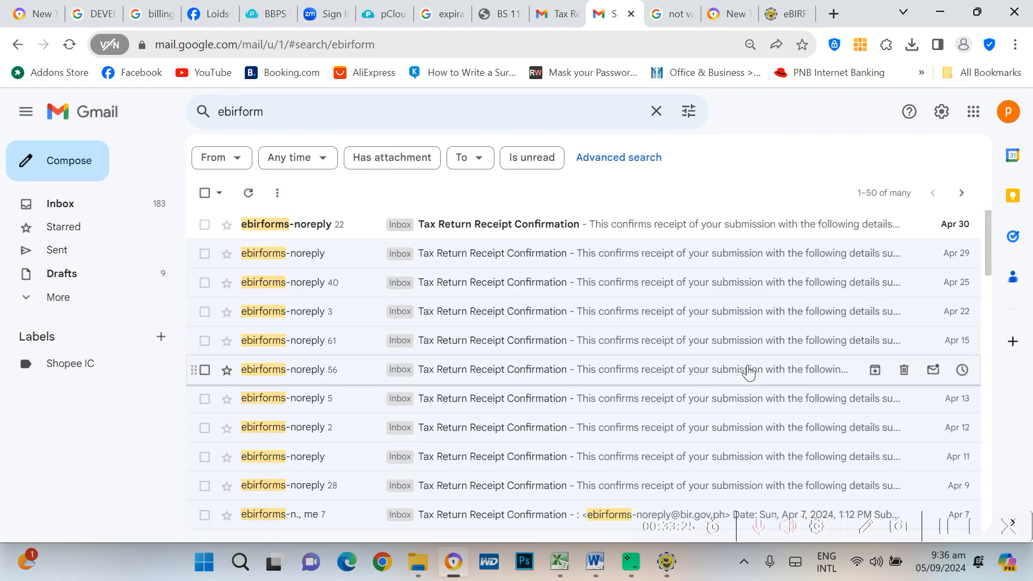
scroll(770, 363, "down", 2)
scroll(796, 353, "up", 2)
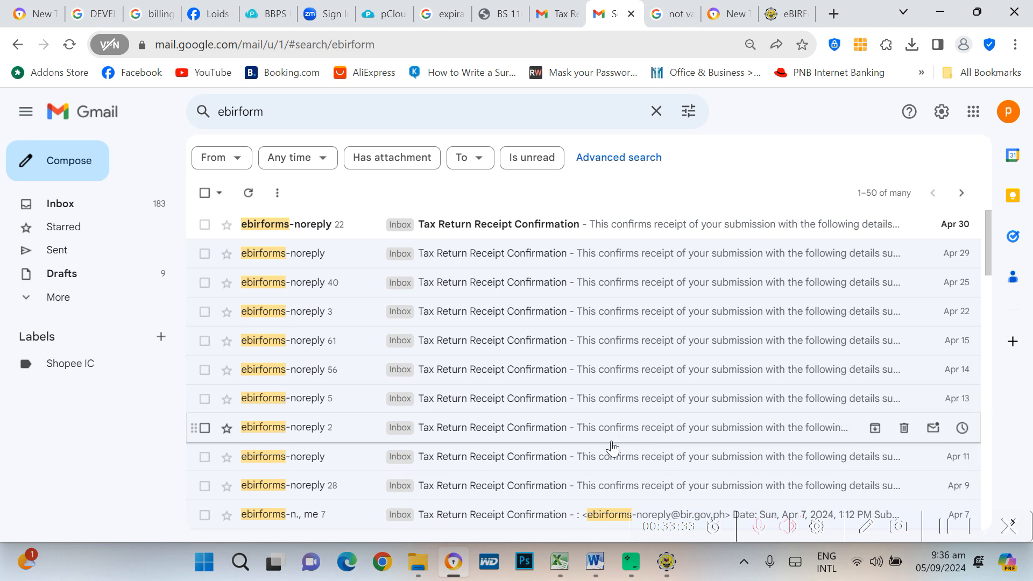
scroll(612, 447, "down", 1)
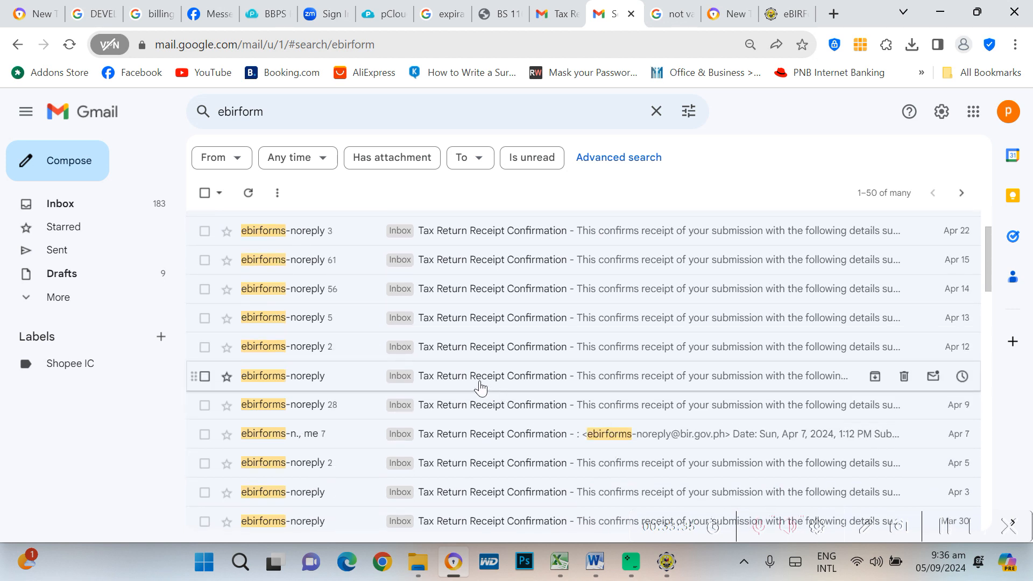
Browse the 28-message April 9 thread of 1601C receipts, then return to the results
left_click(484, 411)
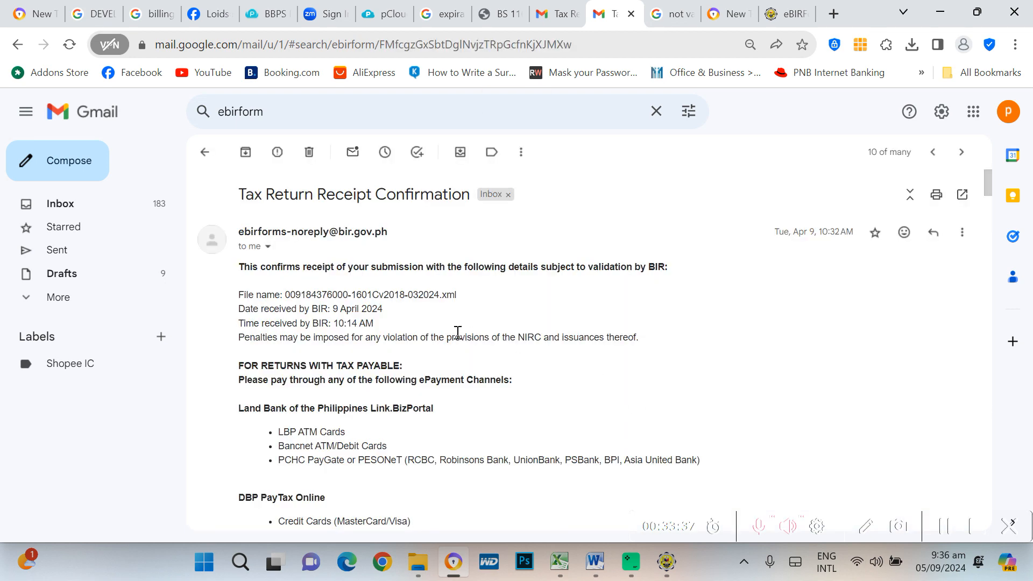
scroll(484, 362, "down", 15)
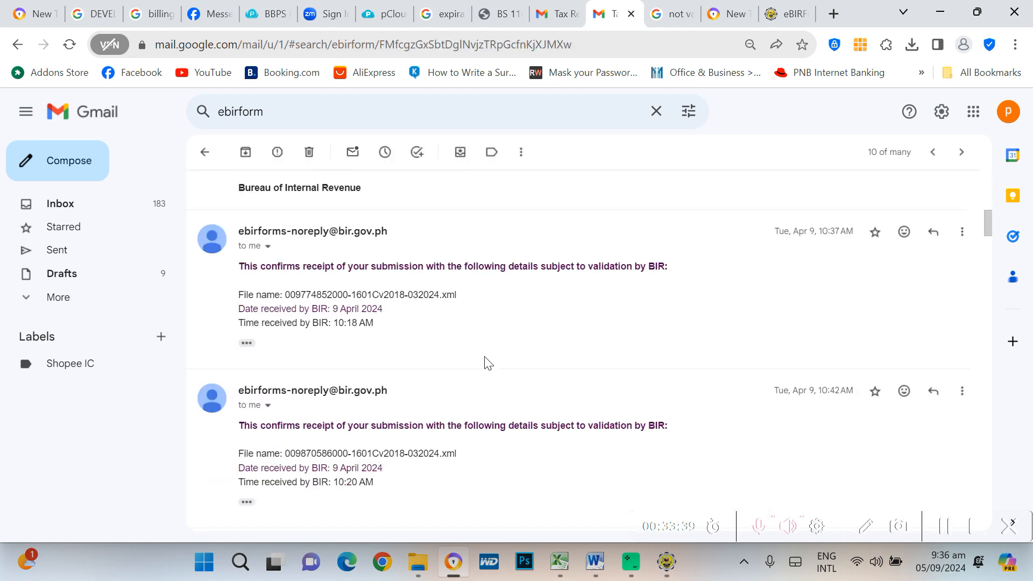
scroll(487, 362, "down", 4)
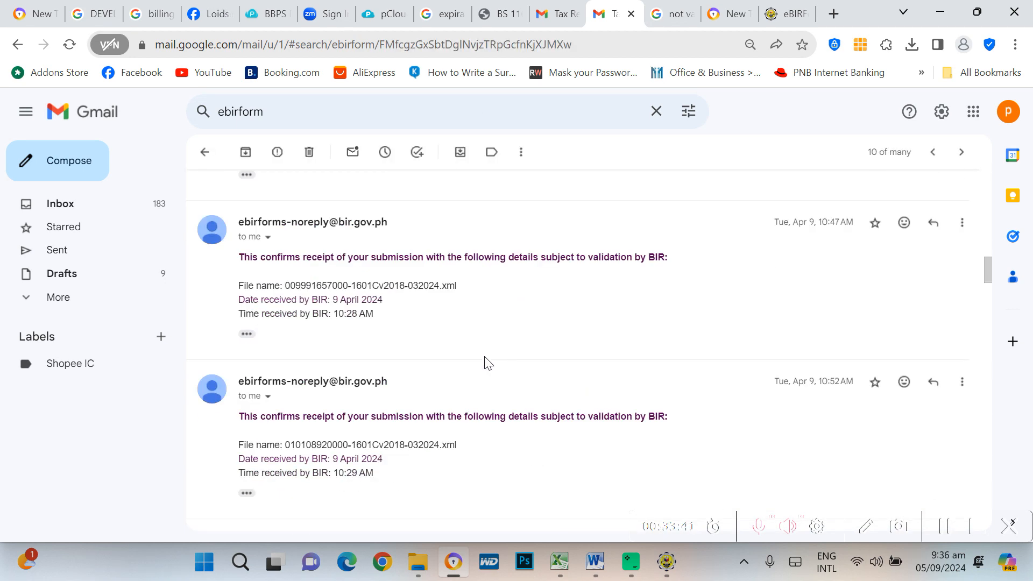
scroll(487, 364, "down", 10)
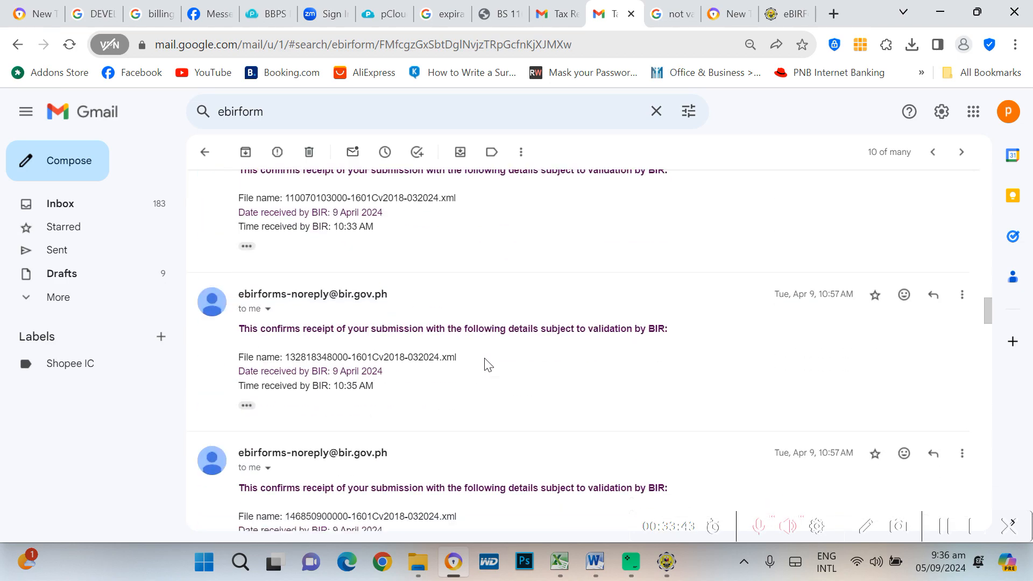
scroll(488, 366, "down", 11)
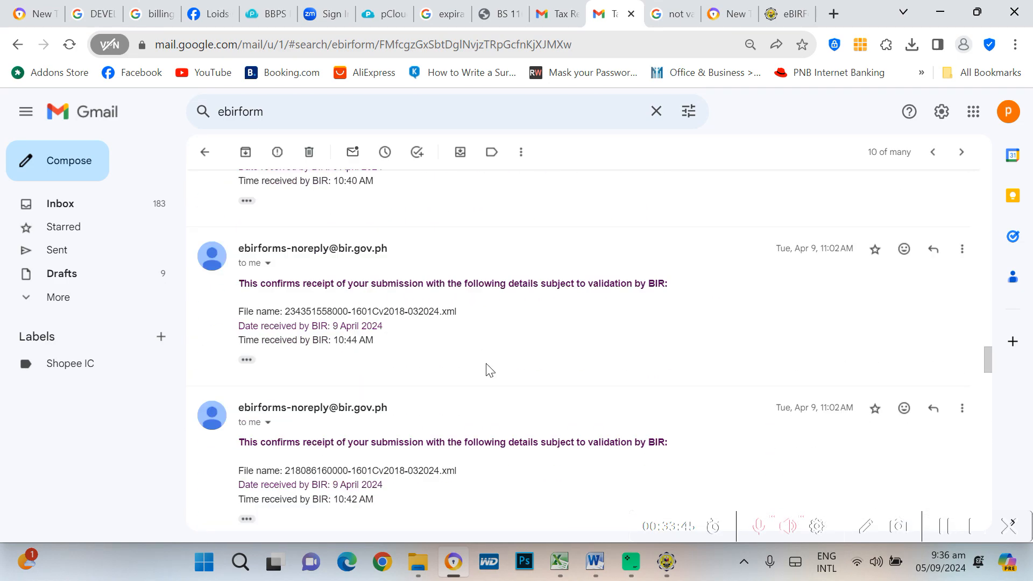
scroll(488, 369, "down", 20)
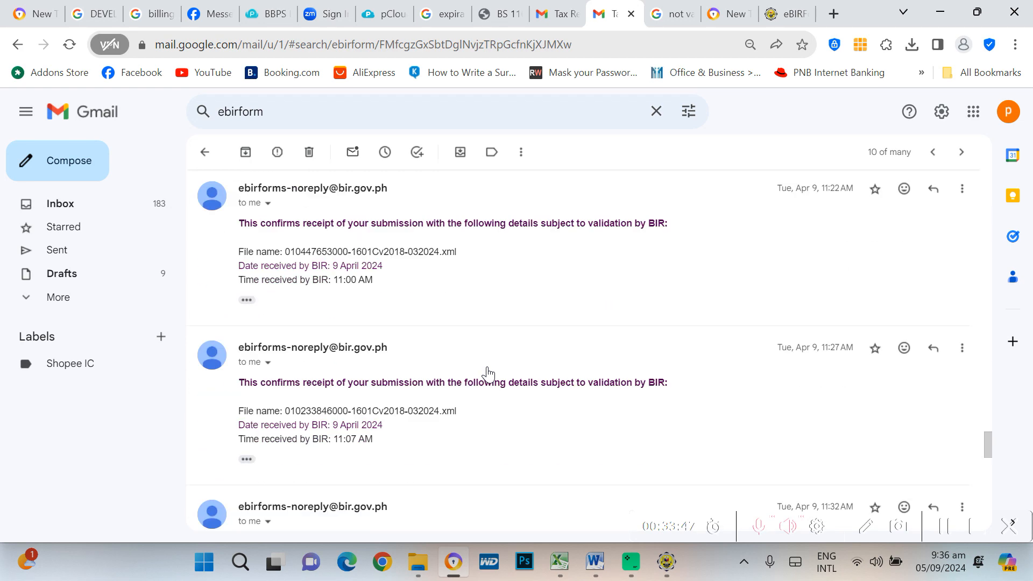
scroll(488, 371, "down", 15)
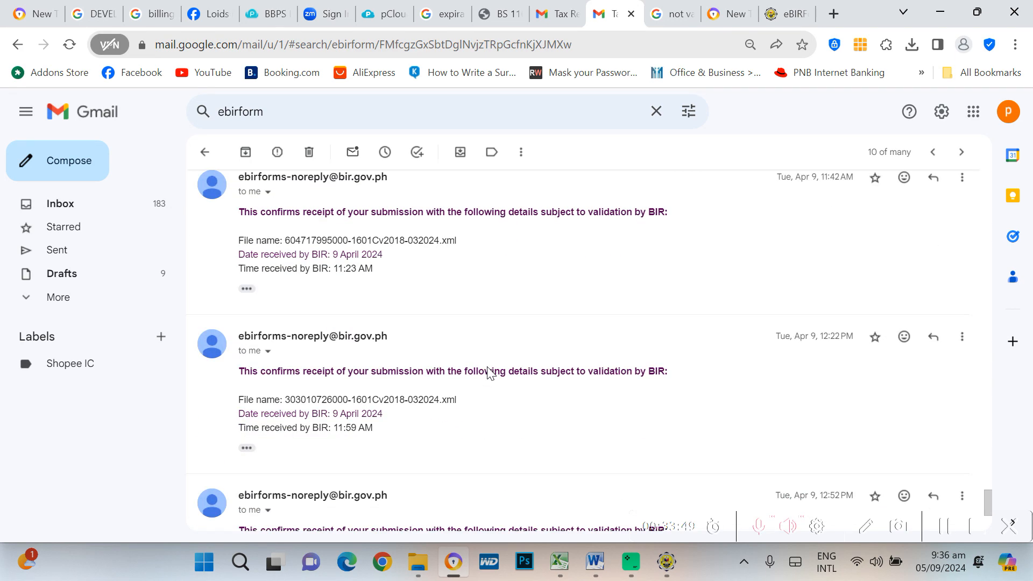
scroll(488, 371, "down", 5)
scroll(489, 362, "up", 15)
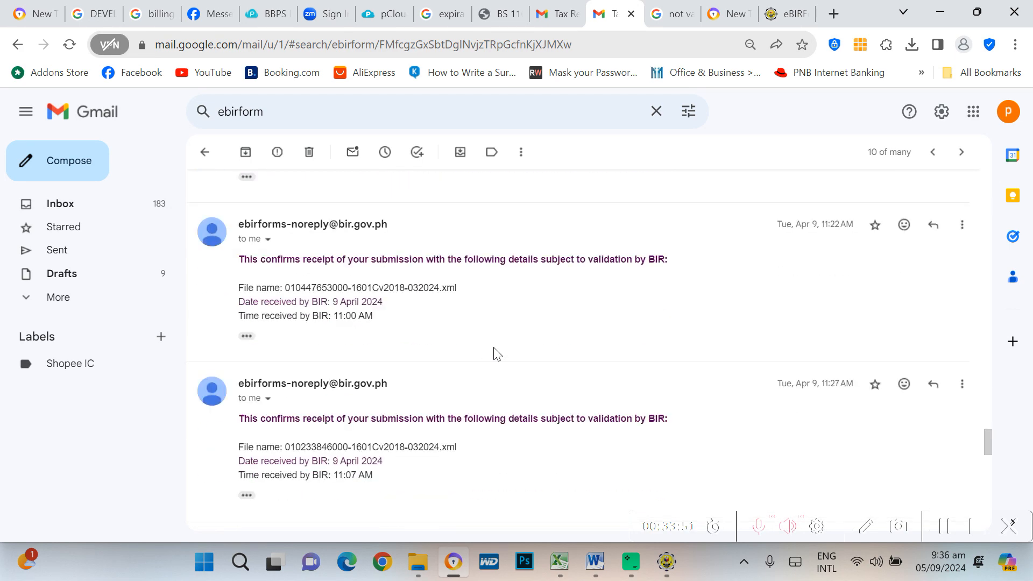
left_click(204, 153)
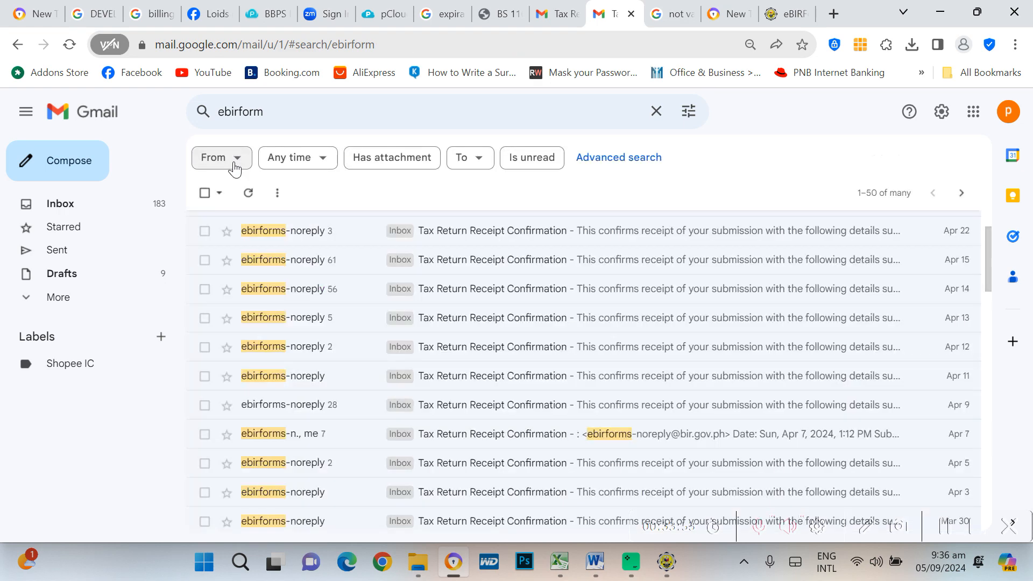
Open the 57-message ebirforms-noreply thread and highlight the first filed XML file name
scroll(637, 369, "down", 12)
scroll(618, 392, "up", 5)
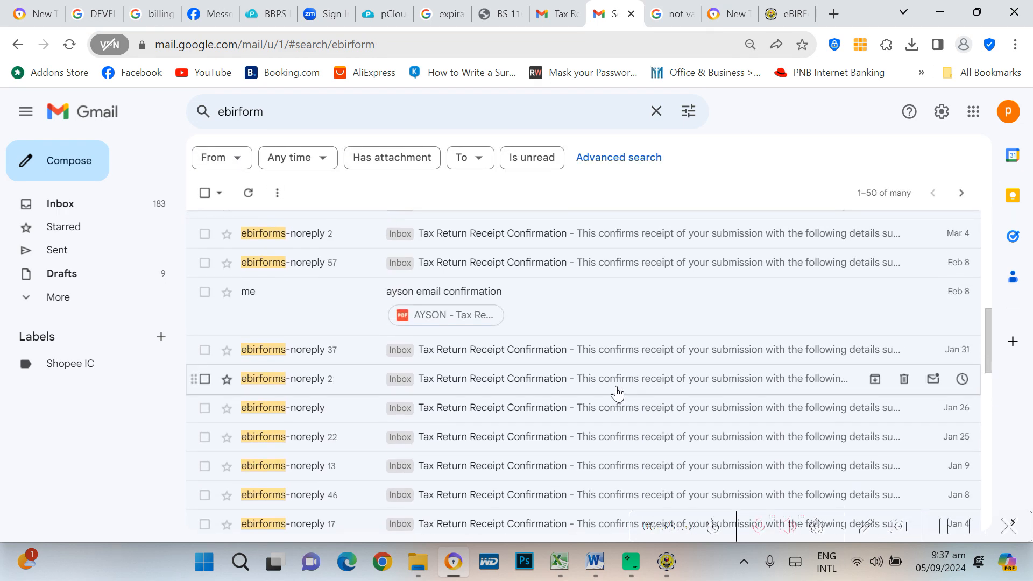
scroll(616, 387, "up", 2)
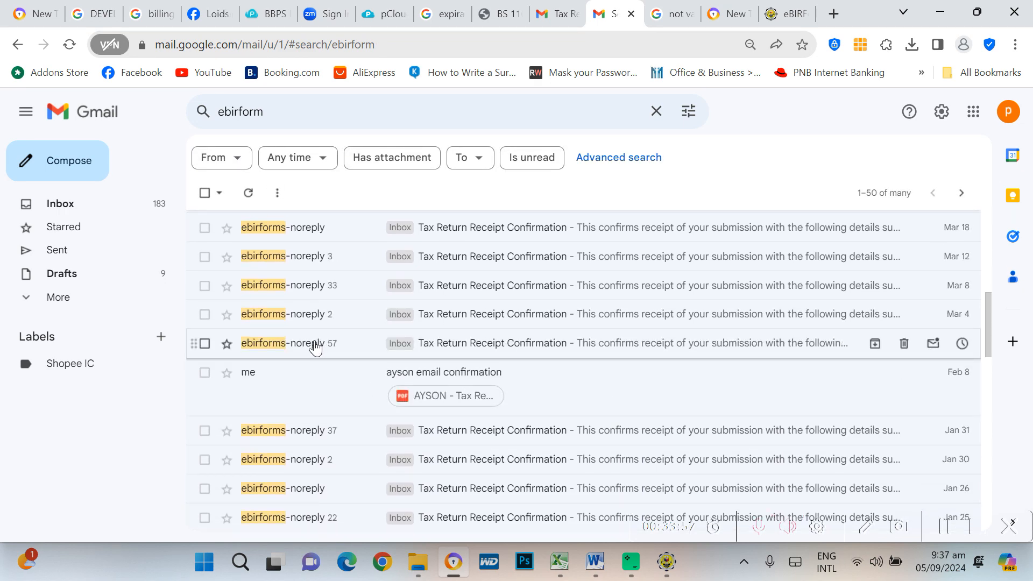
left_click(316, 349)
scroll(510, 336, "down", 6)
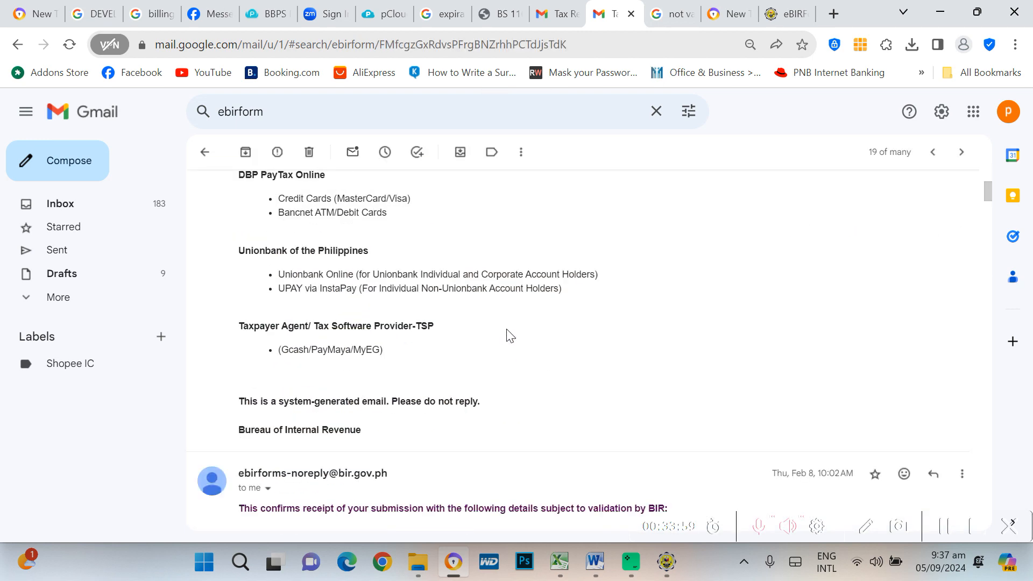
scroll(508, 338, "down", 3)
scroll(429, 398, "down", 4)
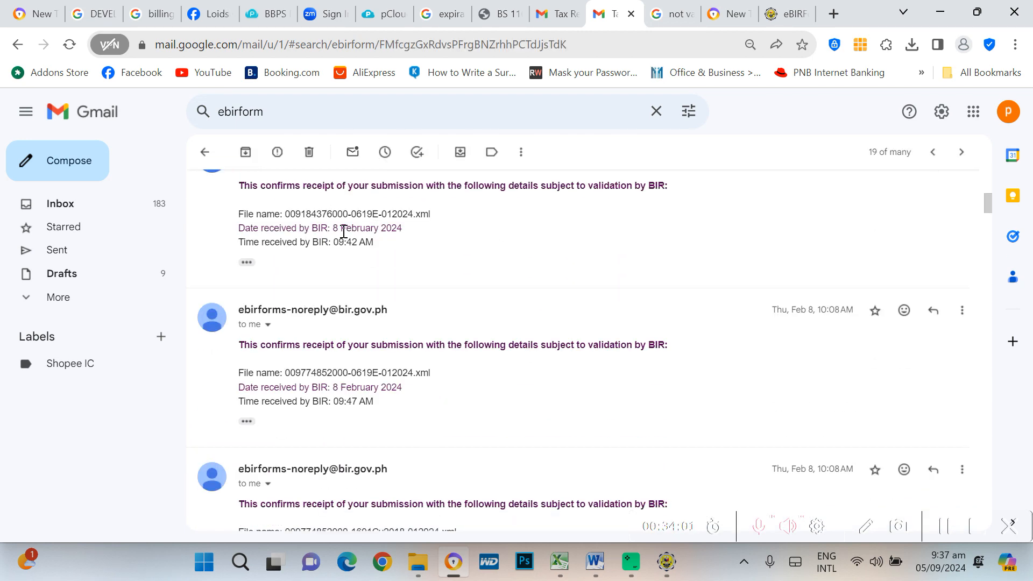
left_click_drag(286, 214, 379, 216)
left_click(394, 213)
scroll(542, 279, "up", 2)
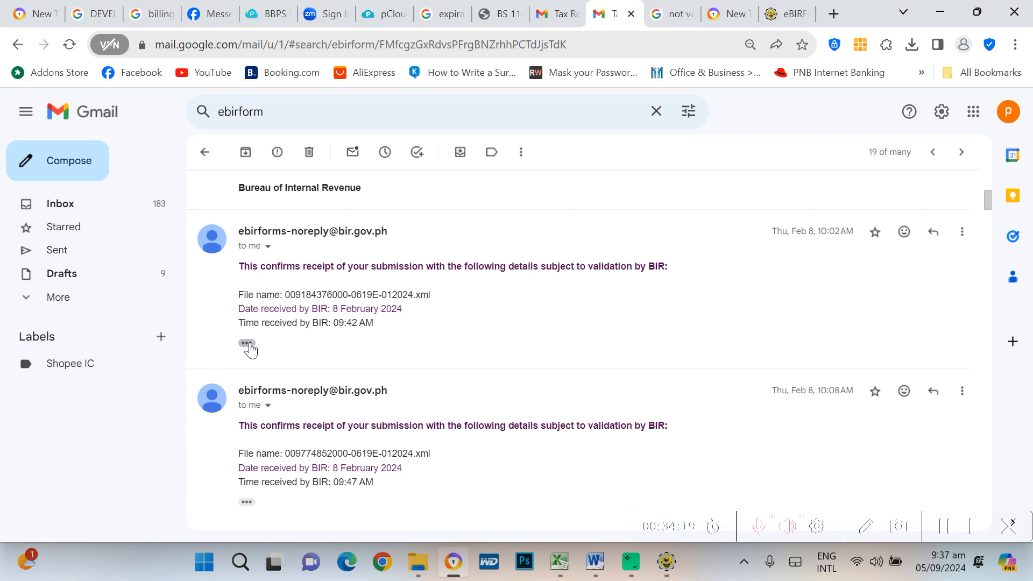
Expand the 09:42 AM confirmation and preview its print view, cancelling without printing
left_click(250, 348)
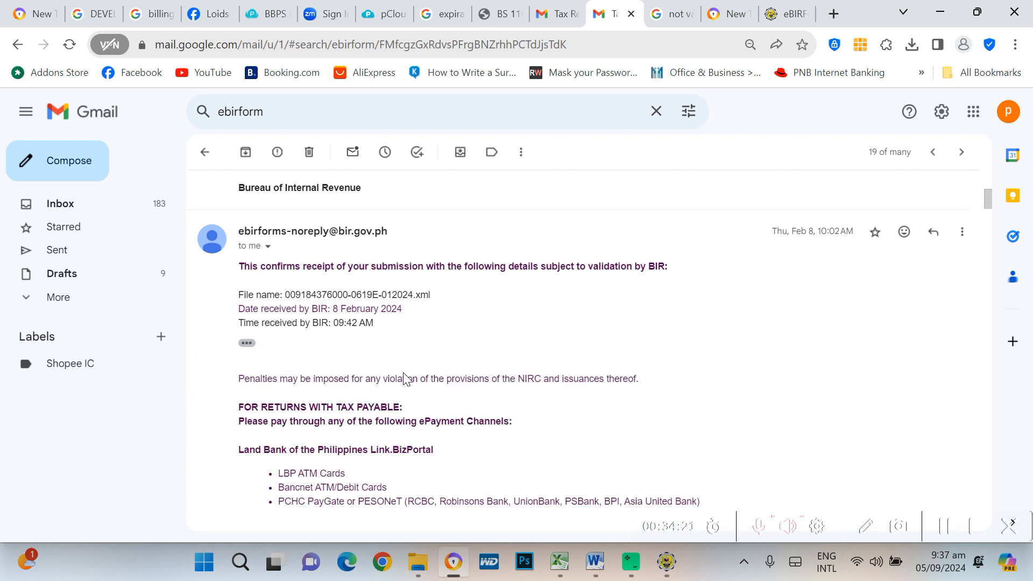
scroll(405, 376, "down", 3)
scroll(485, 366, "up", 3)
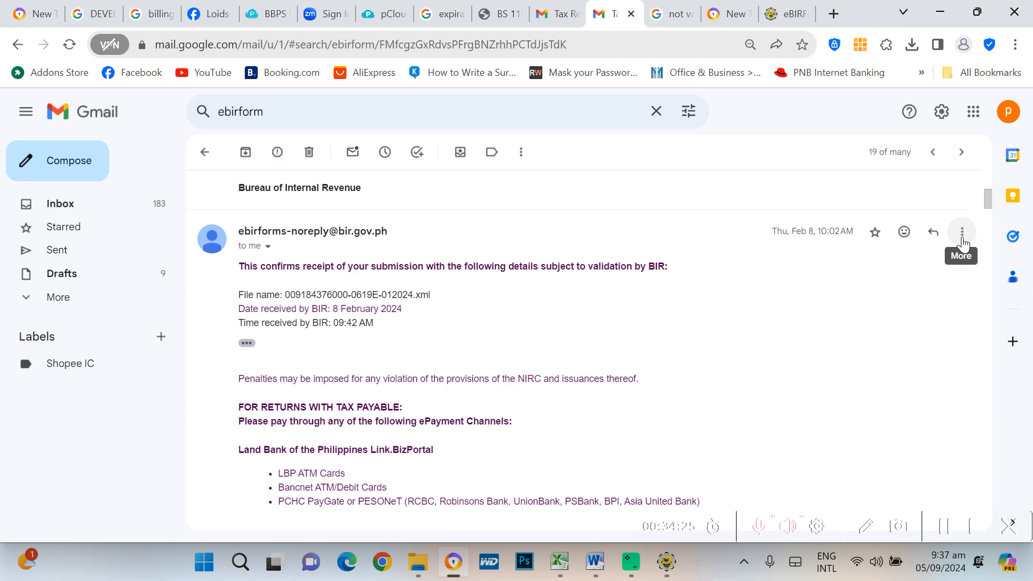
left_click(962, 233)
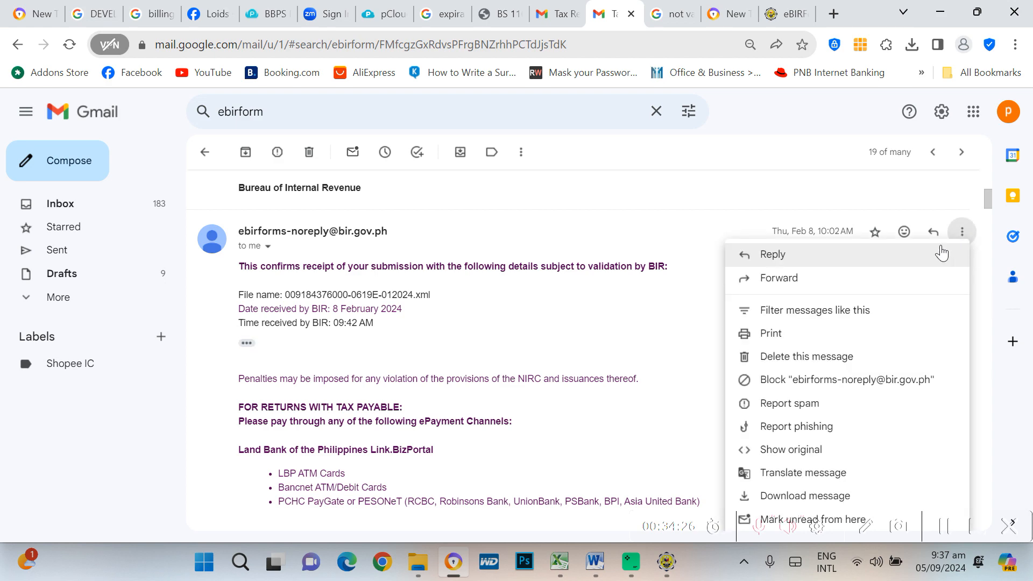
left_click(787, 330)
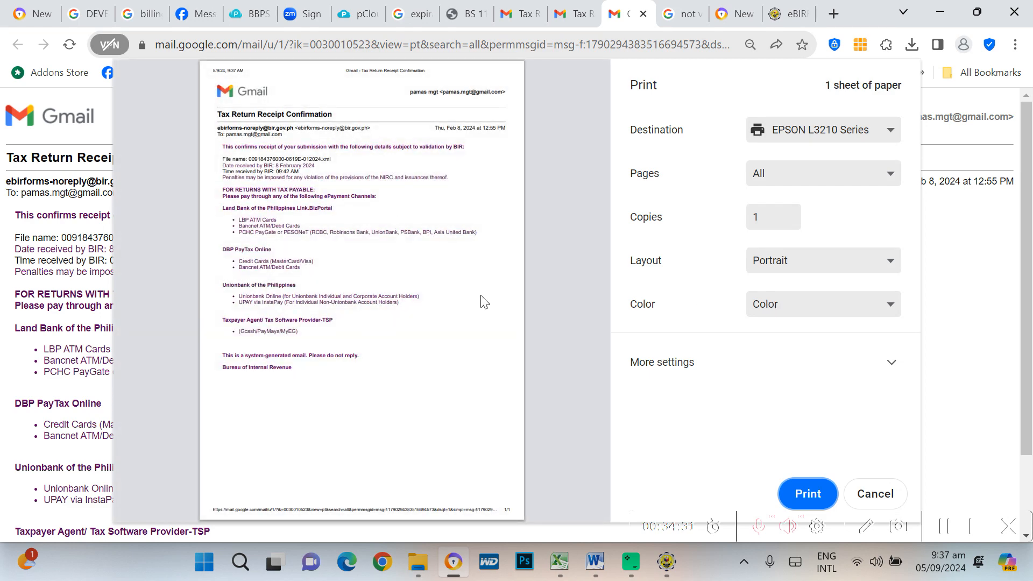
left_click(877, 496)
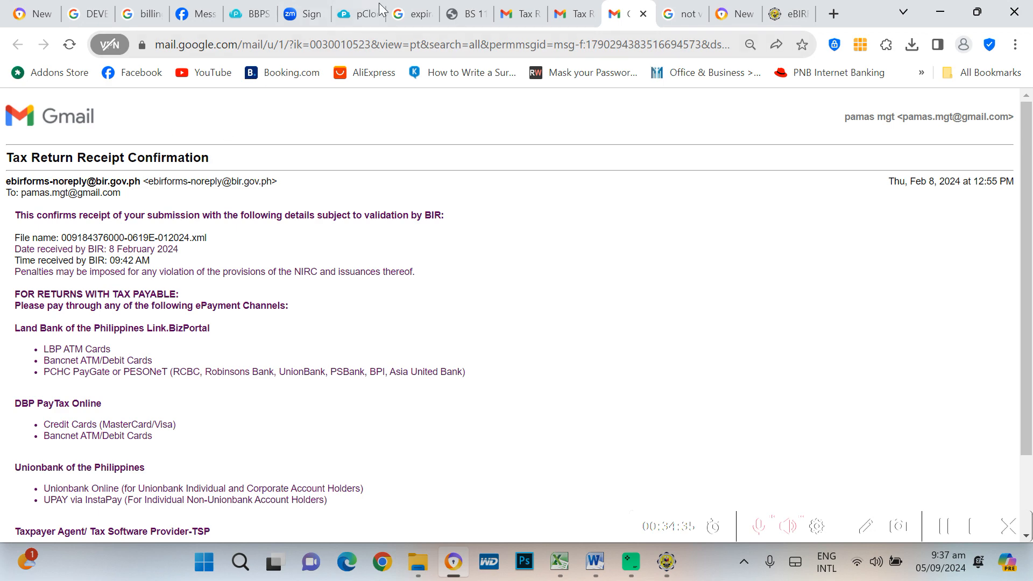
left_click(645, 13)
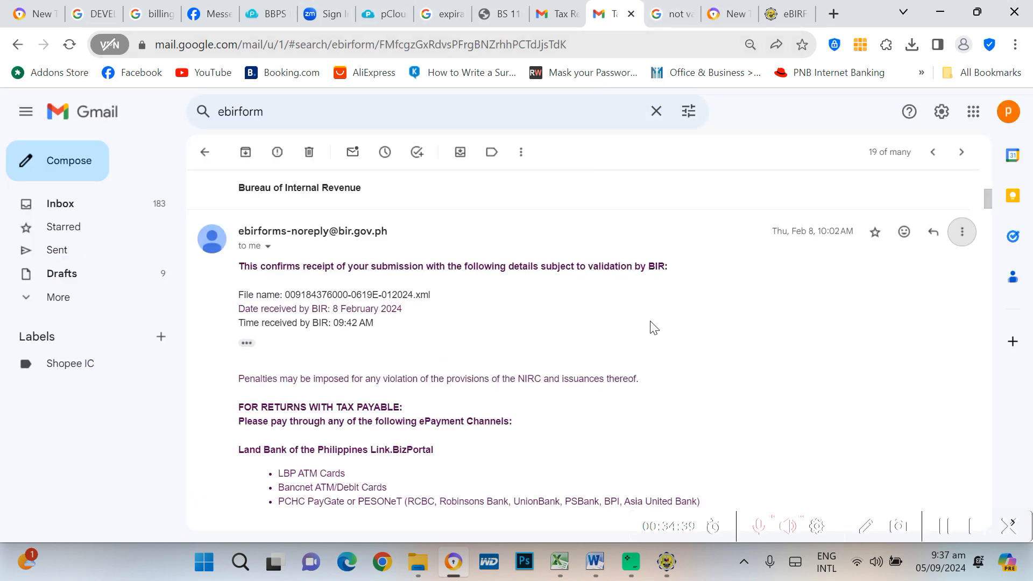
scroll(494, 328, "down", 3)
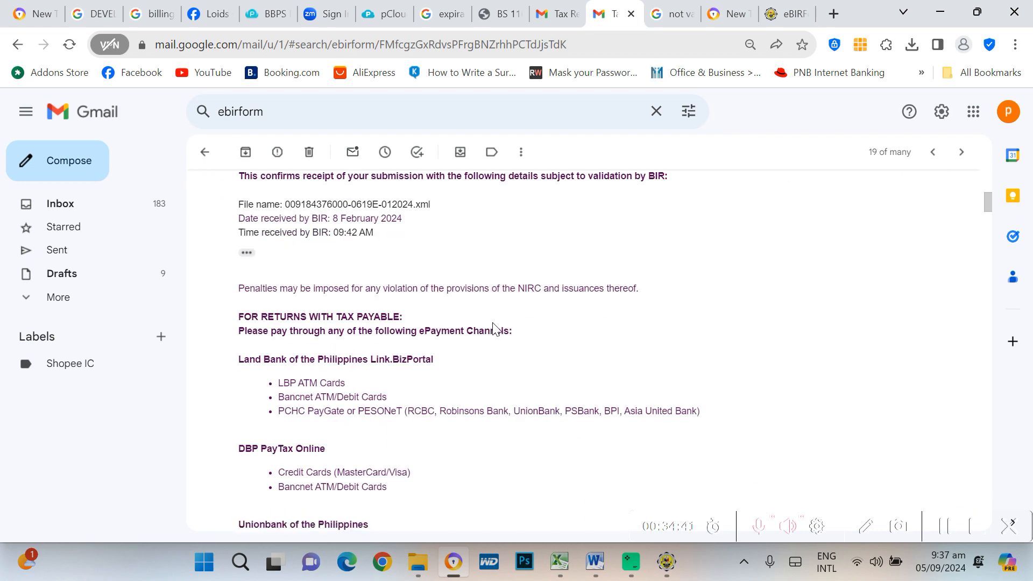
scroll(492, 322, "down", 9)
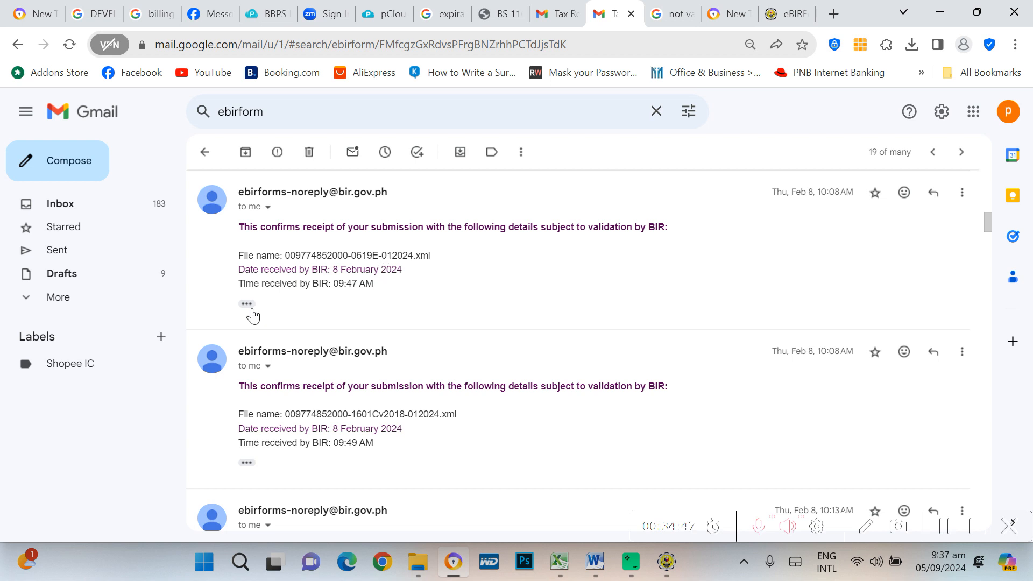
left_click(247, 304)
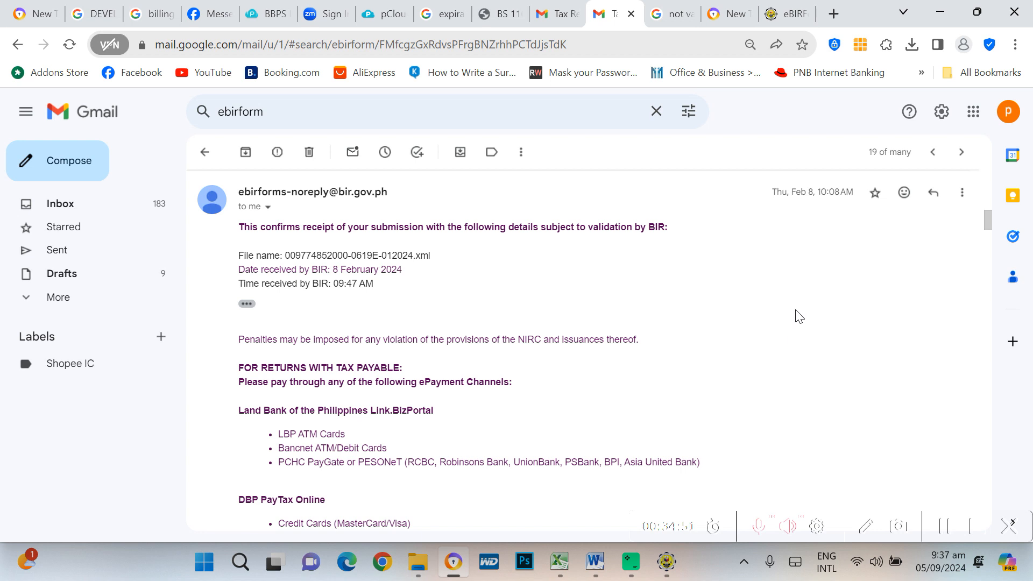
scroll(799, 316, "down", 4)
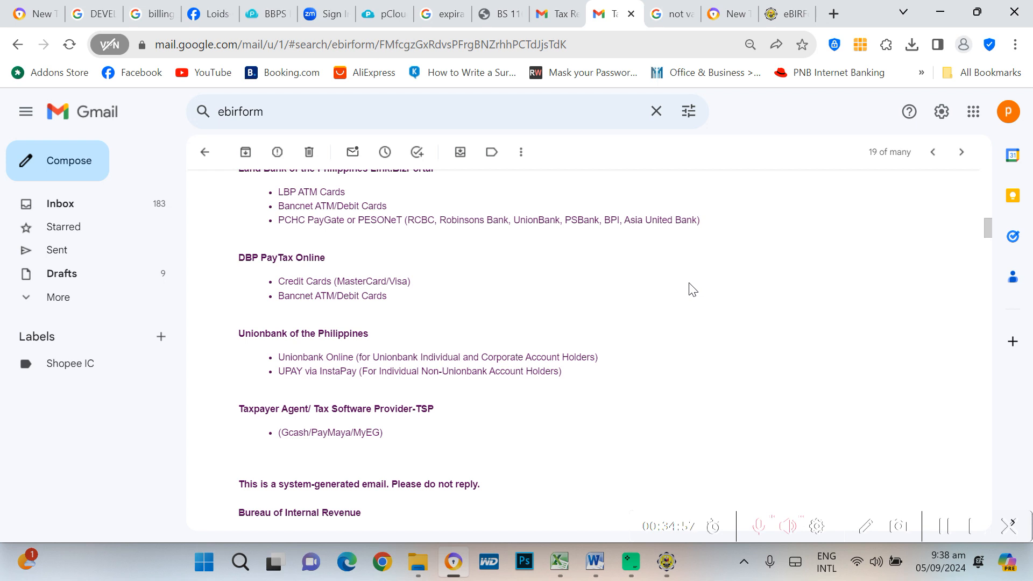
scroll(777, 302, "up", 2)
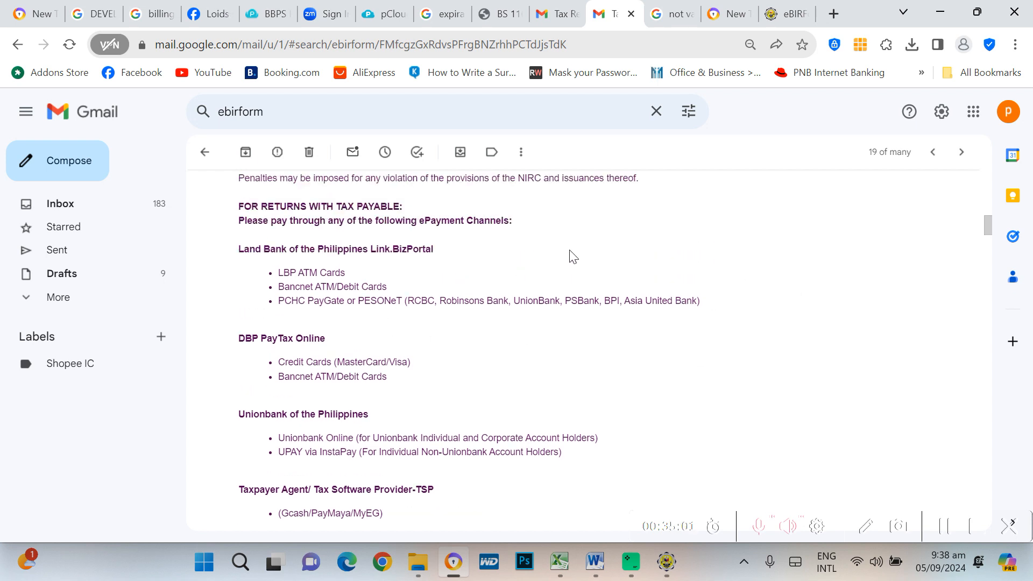
left_click(575, 560)
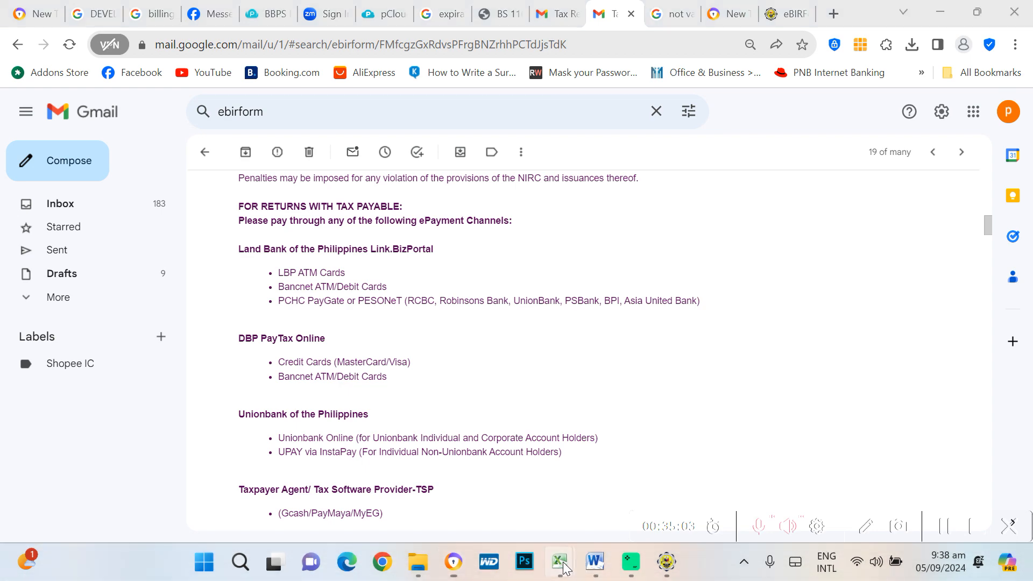
Switch to Book1 and review steps 2–4 of the BIR email confirmation guide
left_click(469, 491)
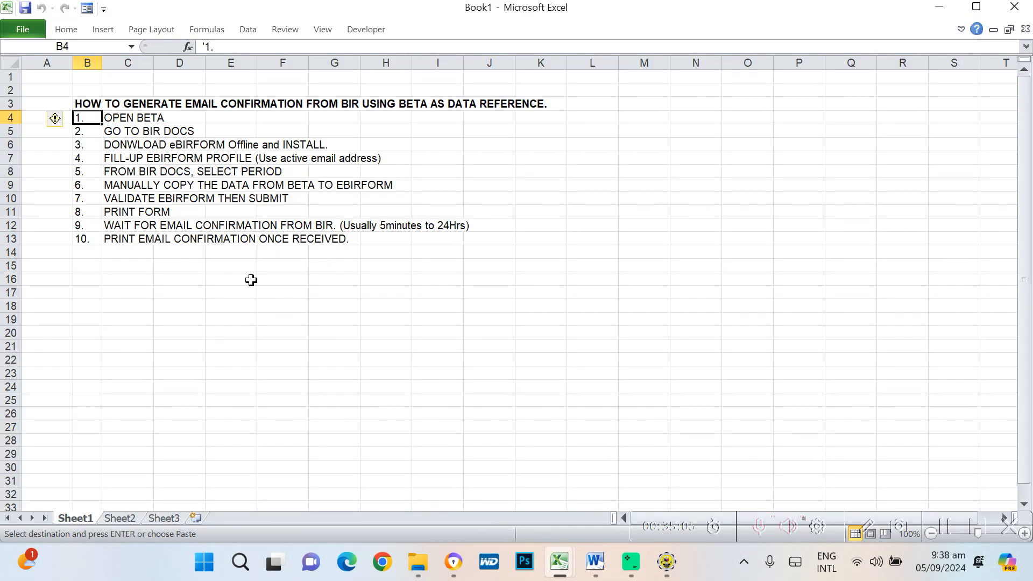
left_click(351, 248)
left_click(112, 133)
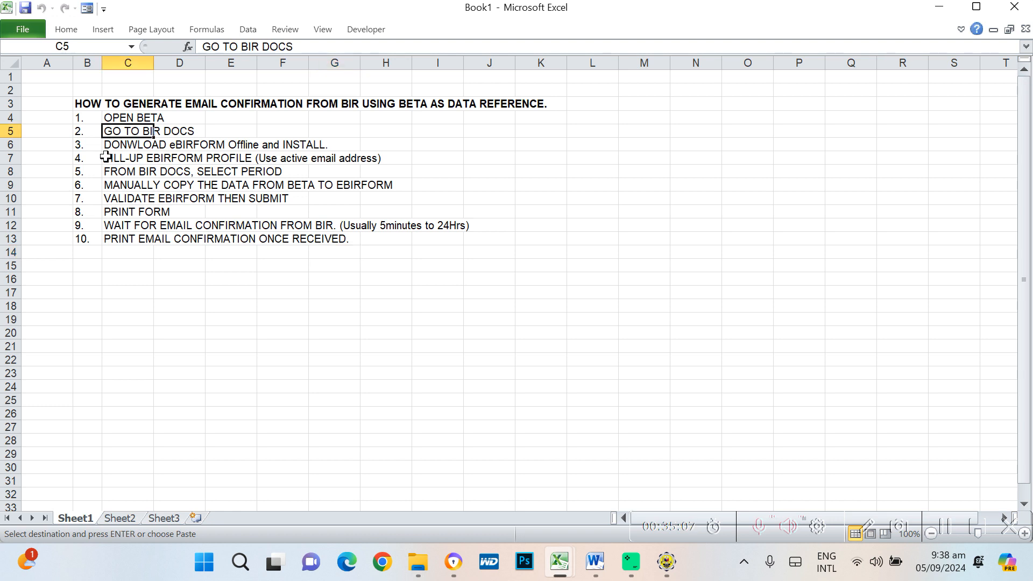
left_click(106, 149)
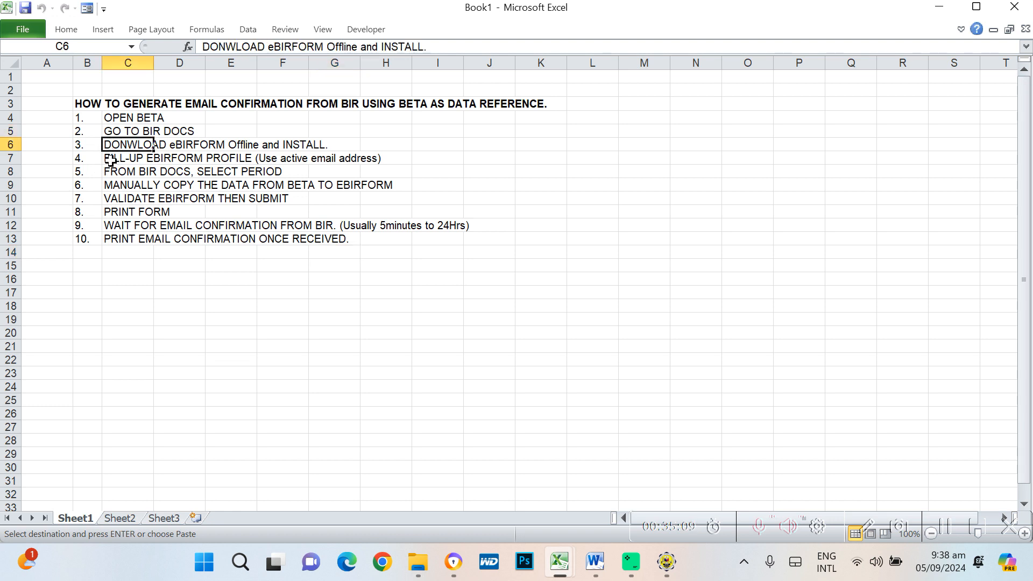
left_click(110, 160)
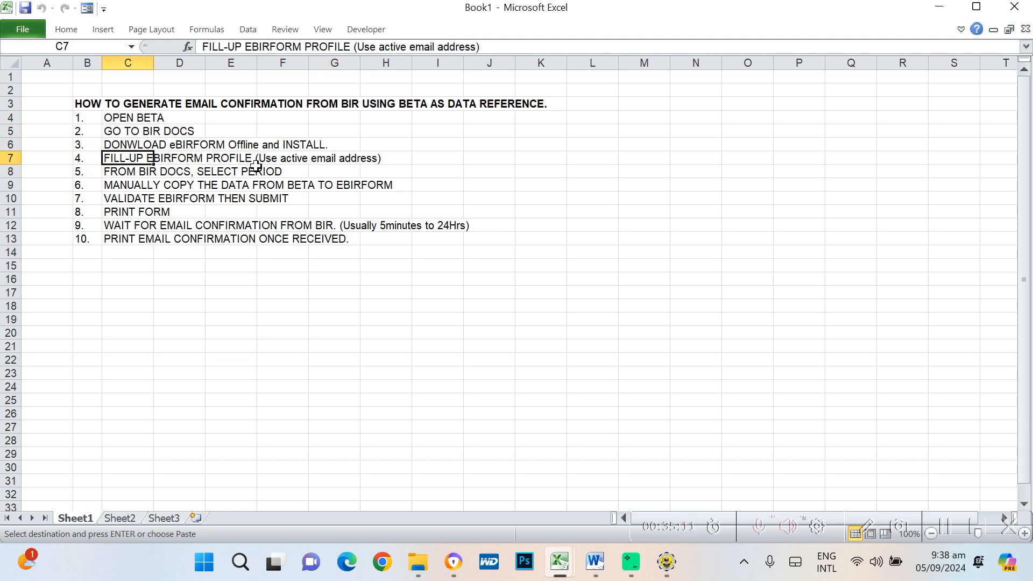
left_click(423, 159)
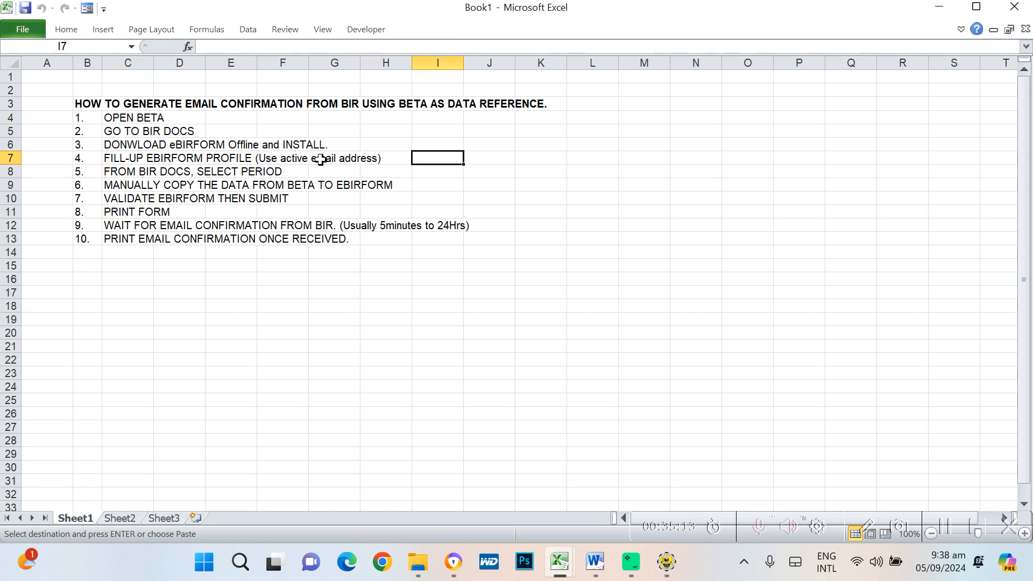
Review steps 5–8, covering period selection and copying data from BETA
left_click(117, 171)
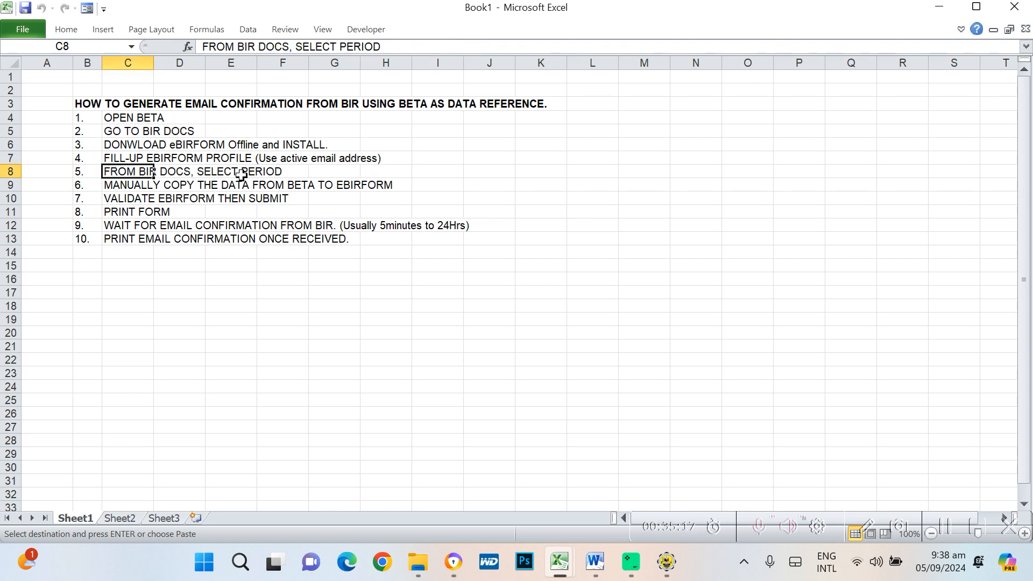
left_click(323, 172)
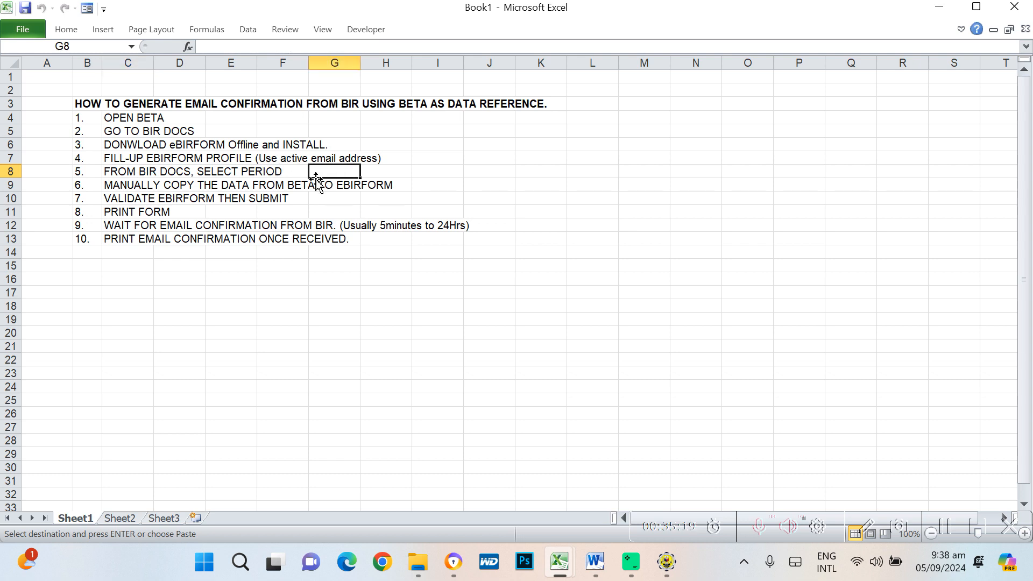
left_click(110, 188)
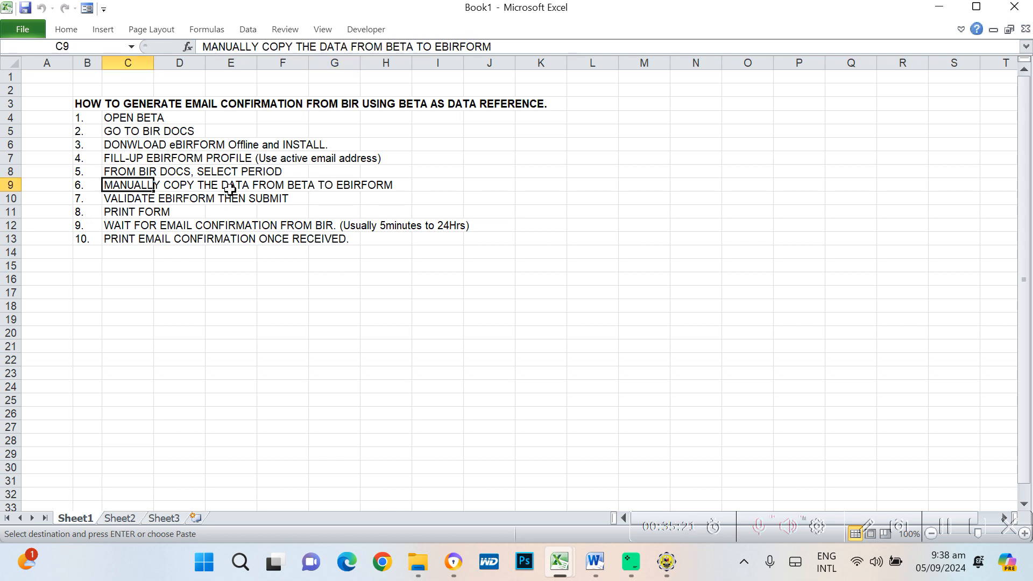
left_click(532, 208)
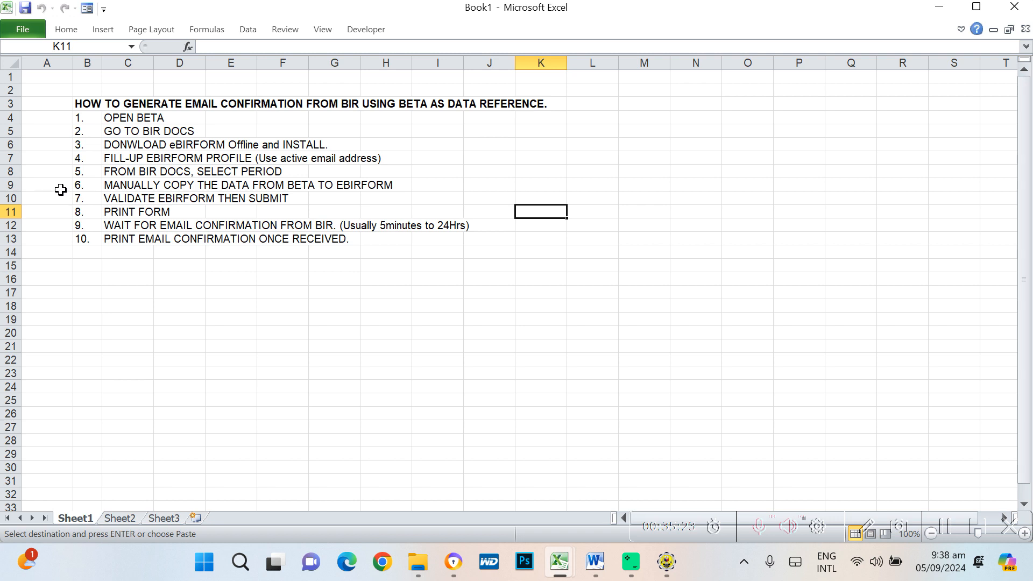
left_click(79, 189)
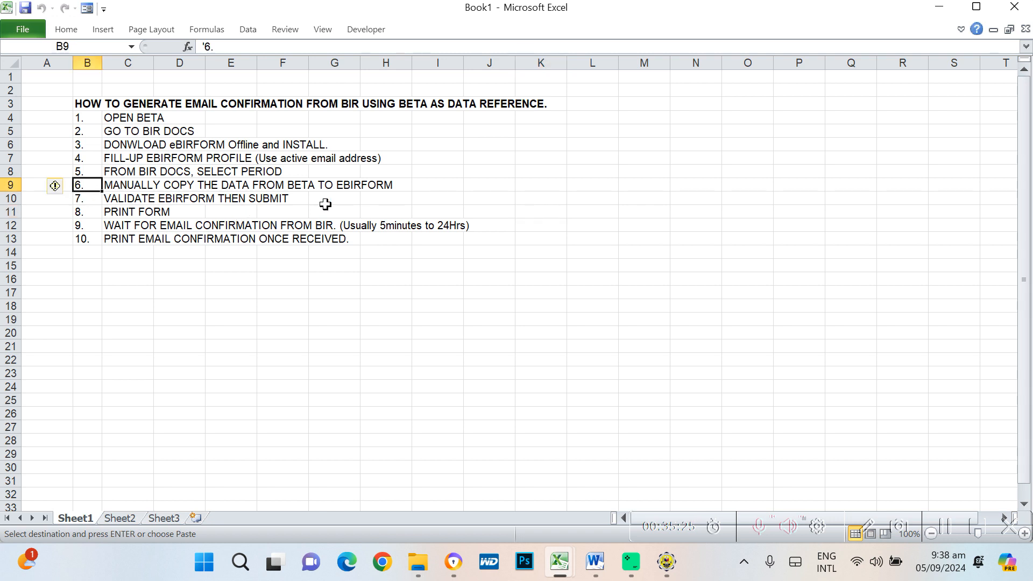
left_click(75, 200)
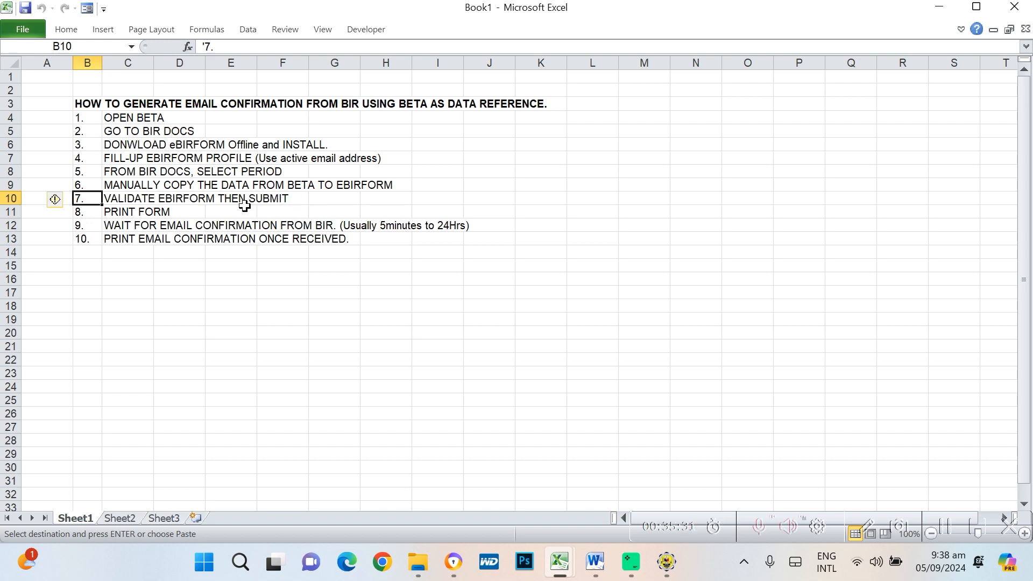
left_click(87, 214)
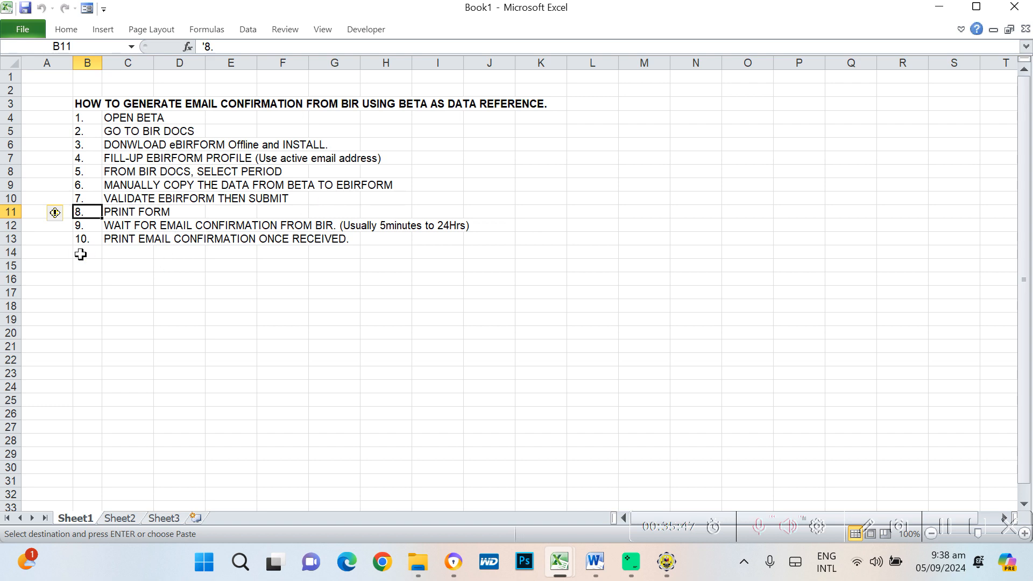
left_click(81, 225)
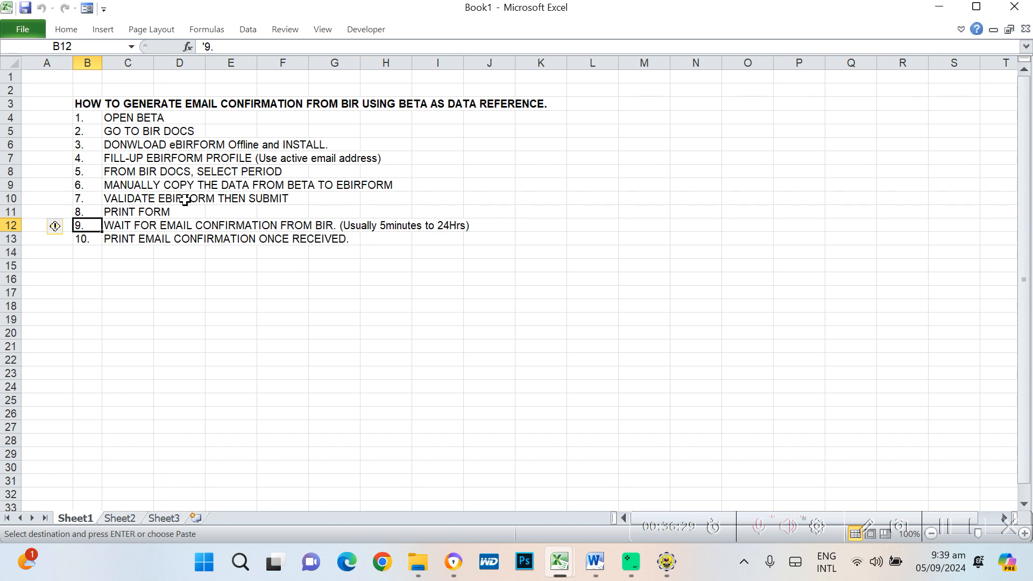
left_click(87, 239)
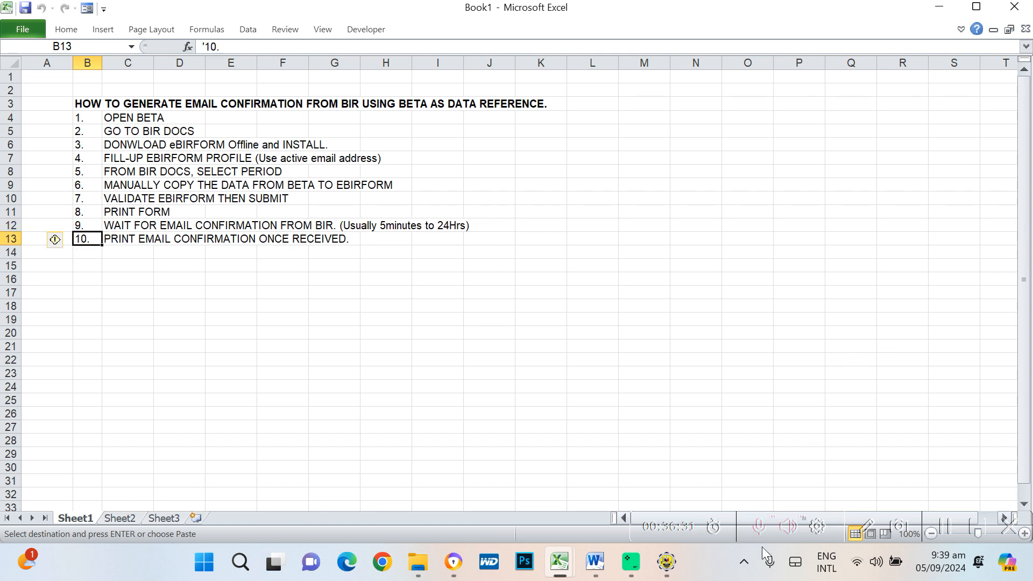